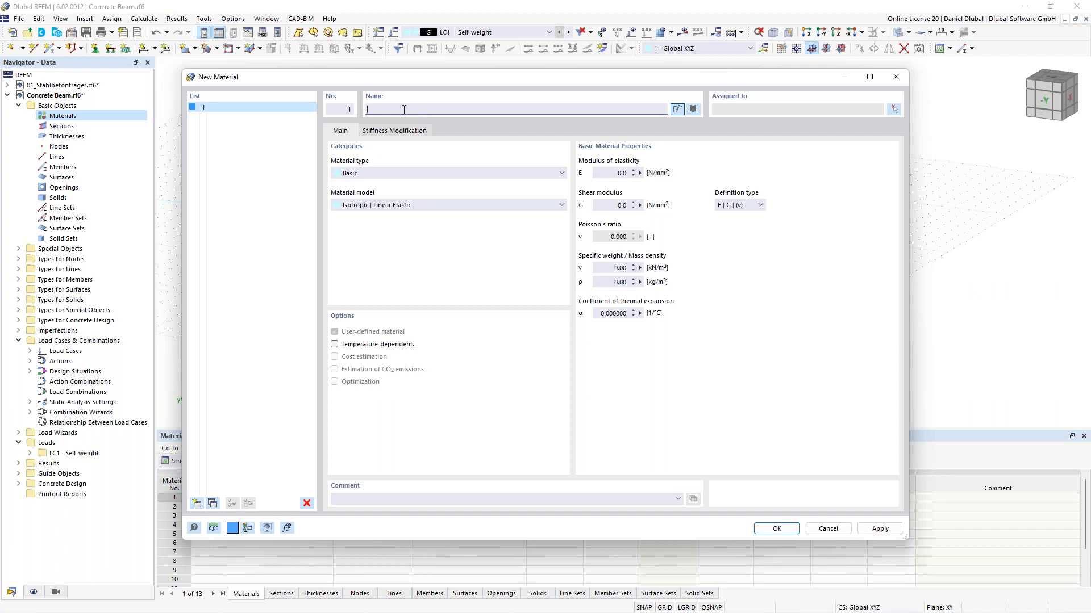
Define the first material as concrete C30/37 according to EN 1992-1-1:2004/A1:2014.
type("c30")
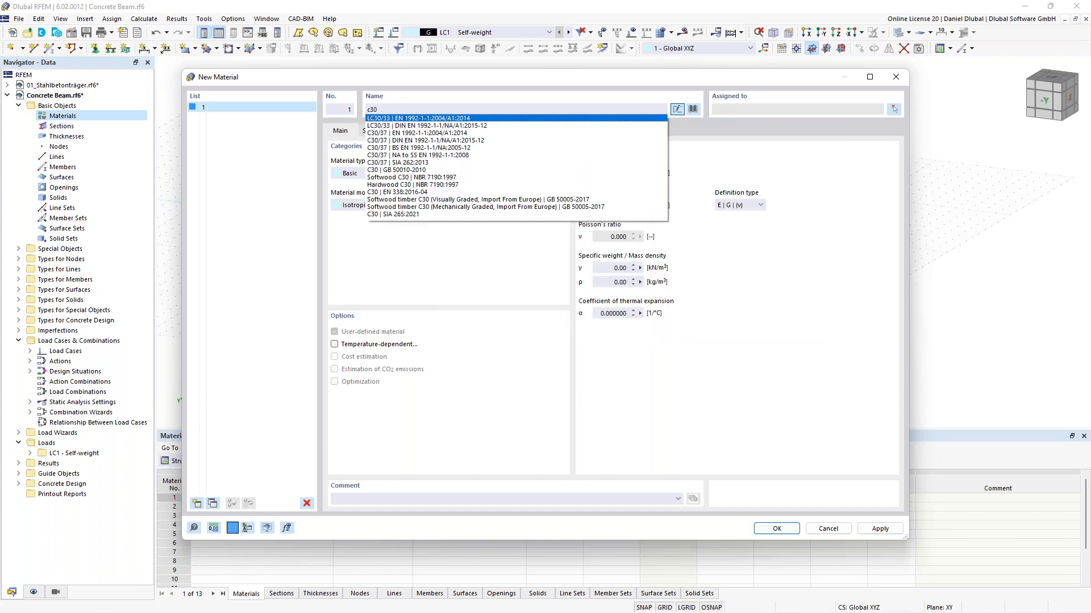
type("/37")
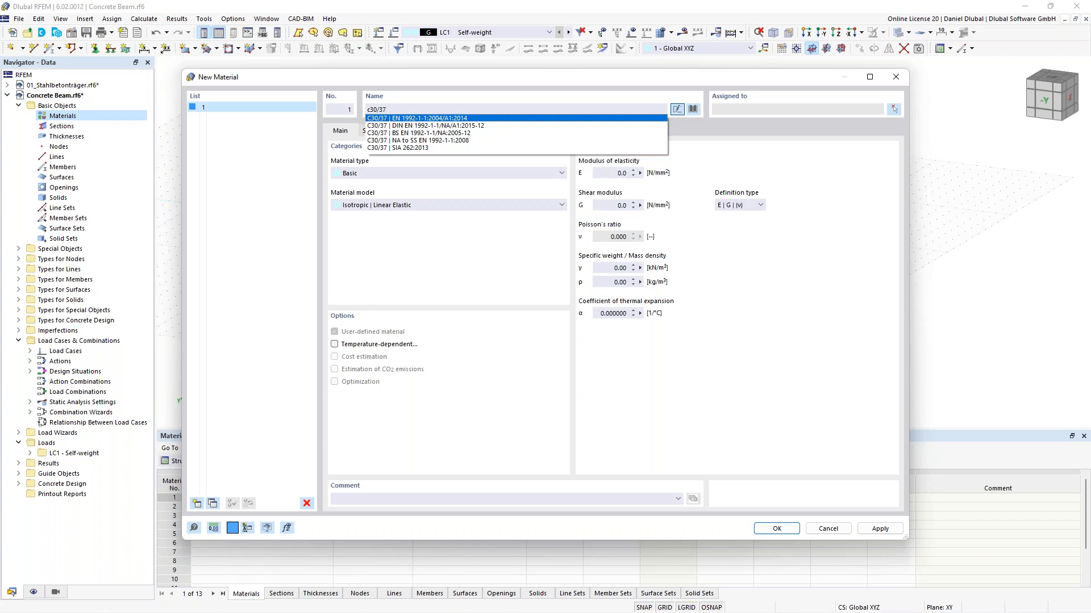
left_click(390, 119)
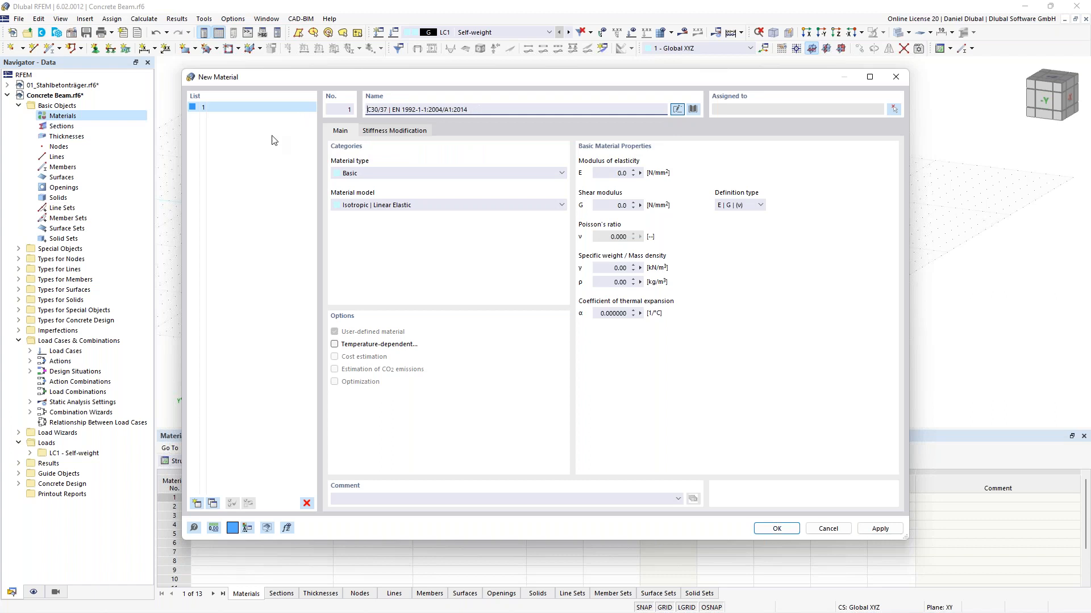
Add reinforcing steel B500S(A) from the EN 1992-1-1 Reinforcing steel B library series as the second material and accept both materials.
left_click(196, 504)
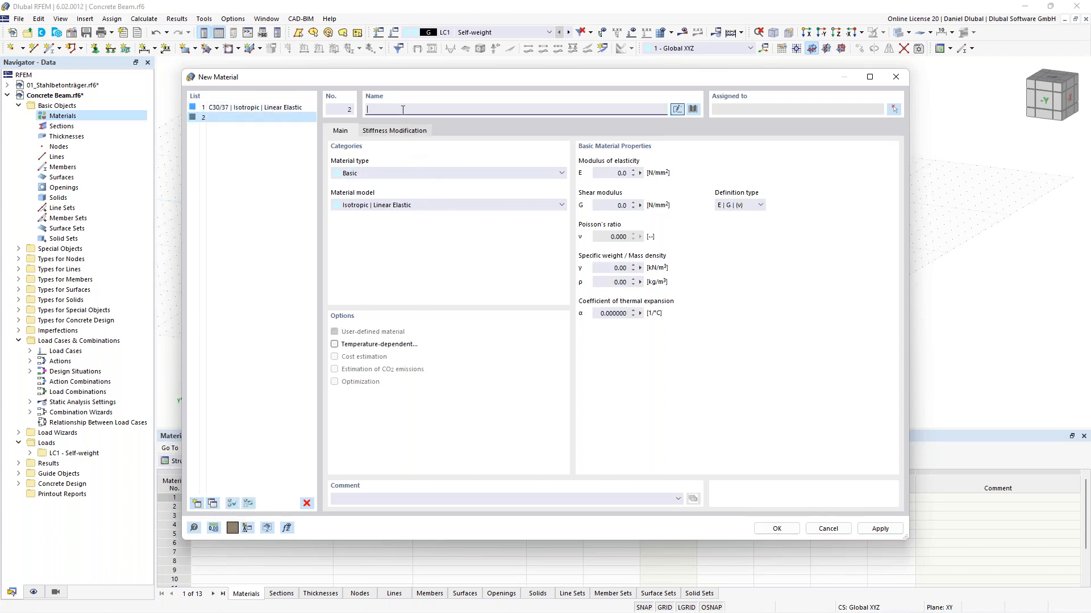
left_click(693, 109)
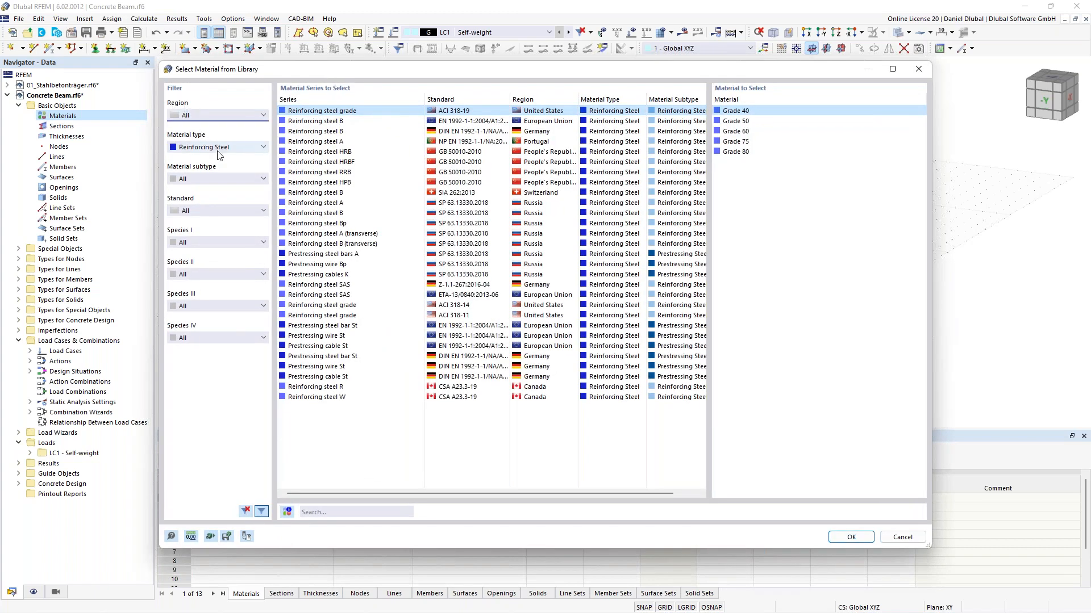
left_click(218, 150)
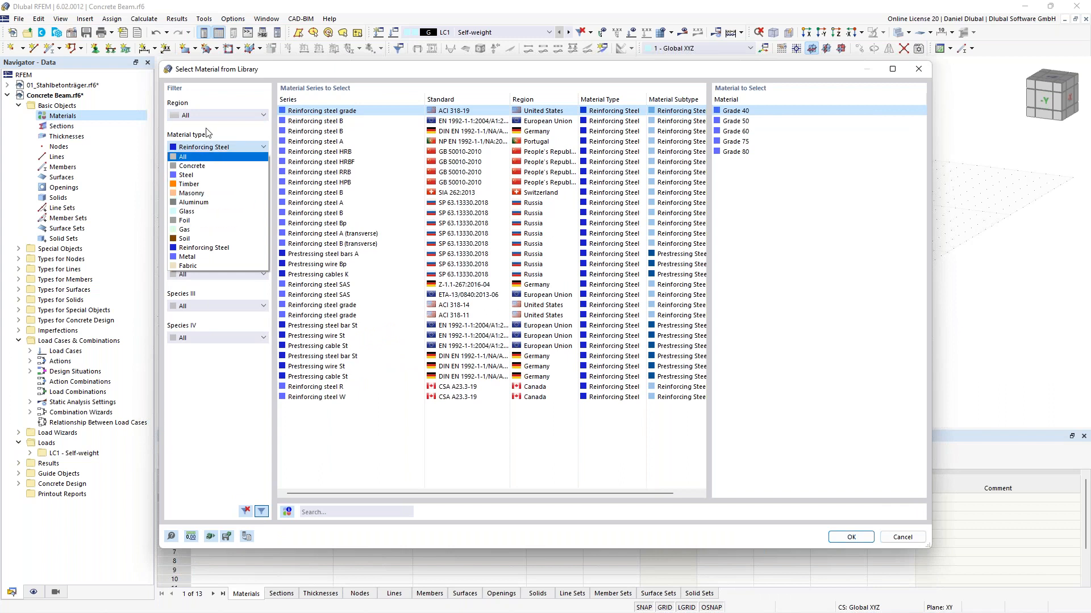
left_click(211, 252)
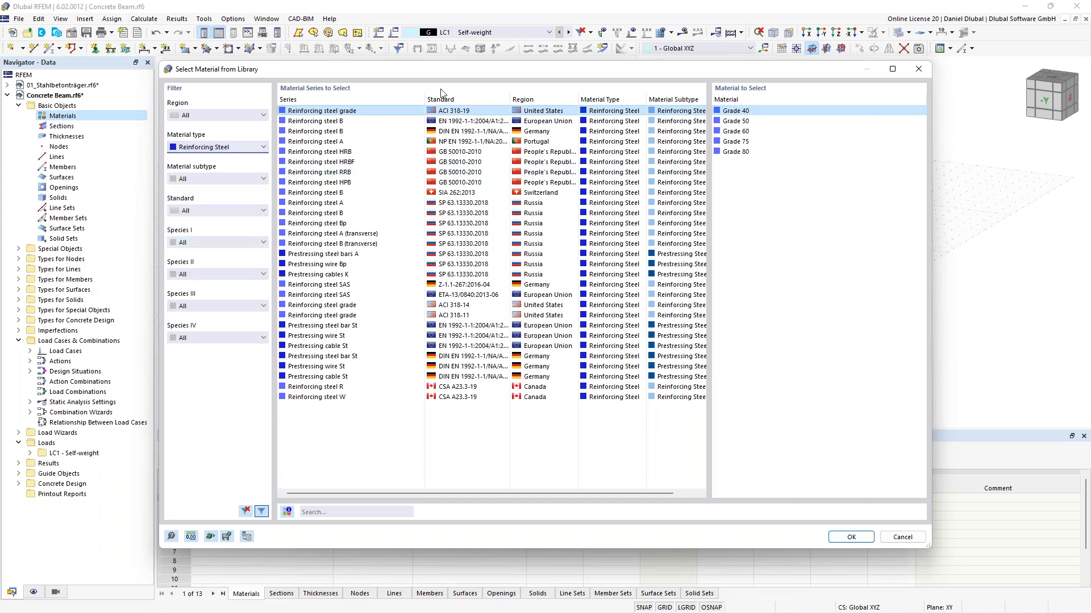
left_click(338, 121)
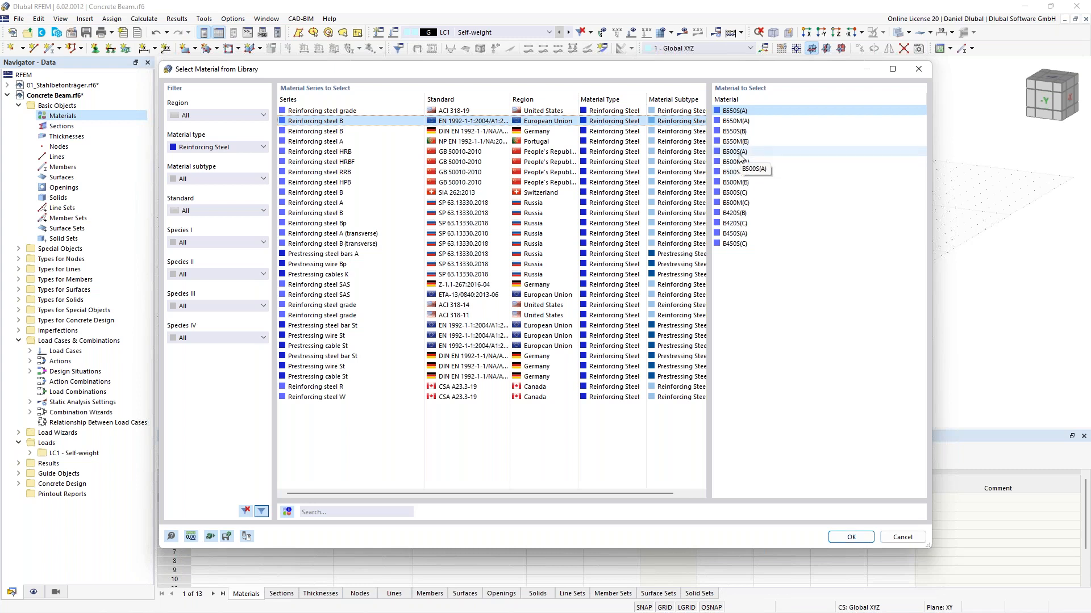
left_click(739, 151)
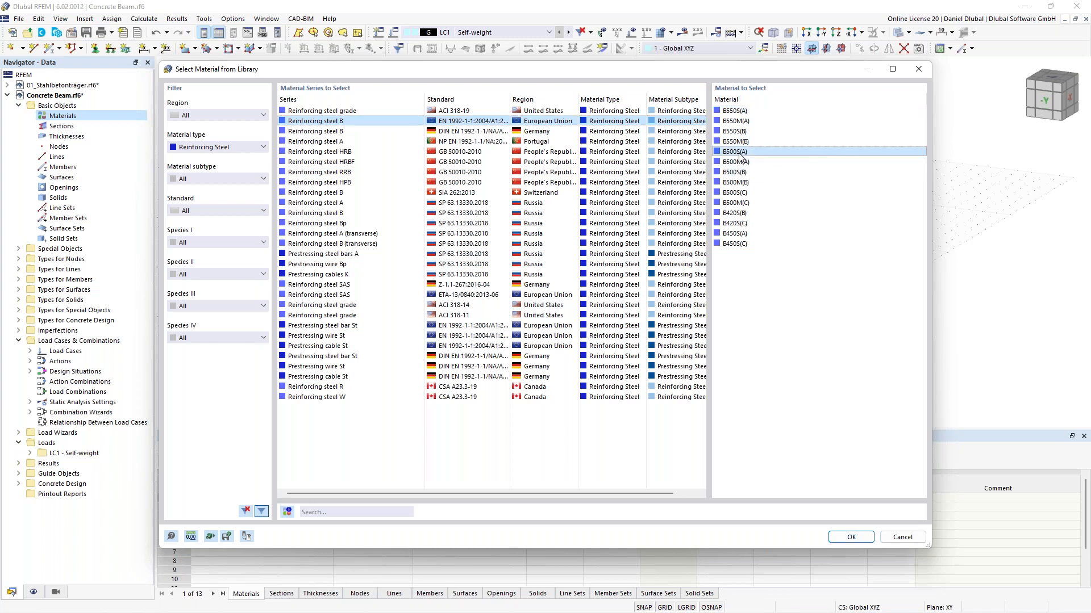
left_click(851, 538)
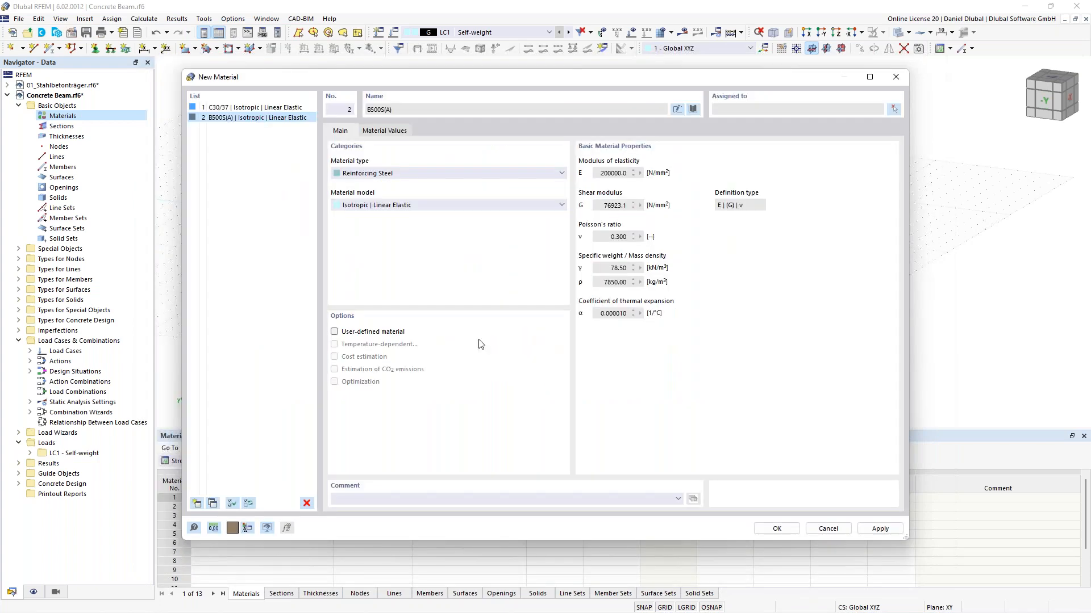
left_click(774, 530)
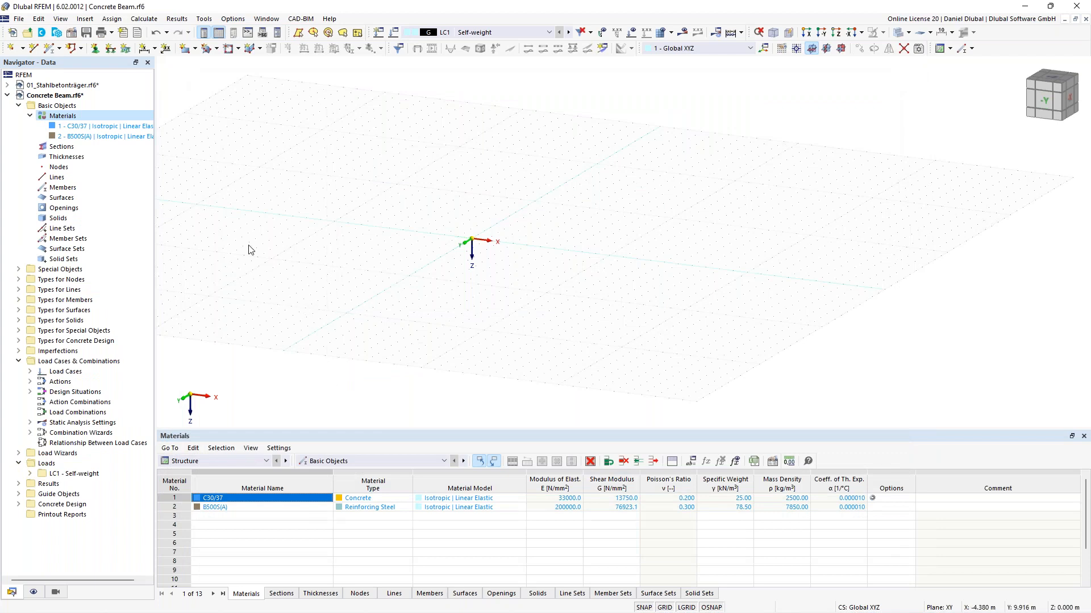
Create a new massive rectangle section from the section library with width b 300 mm and depth h 450 mm.
right_click(62, 147)
left_click(196, 158)
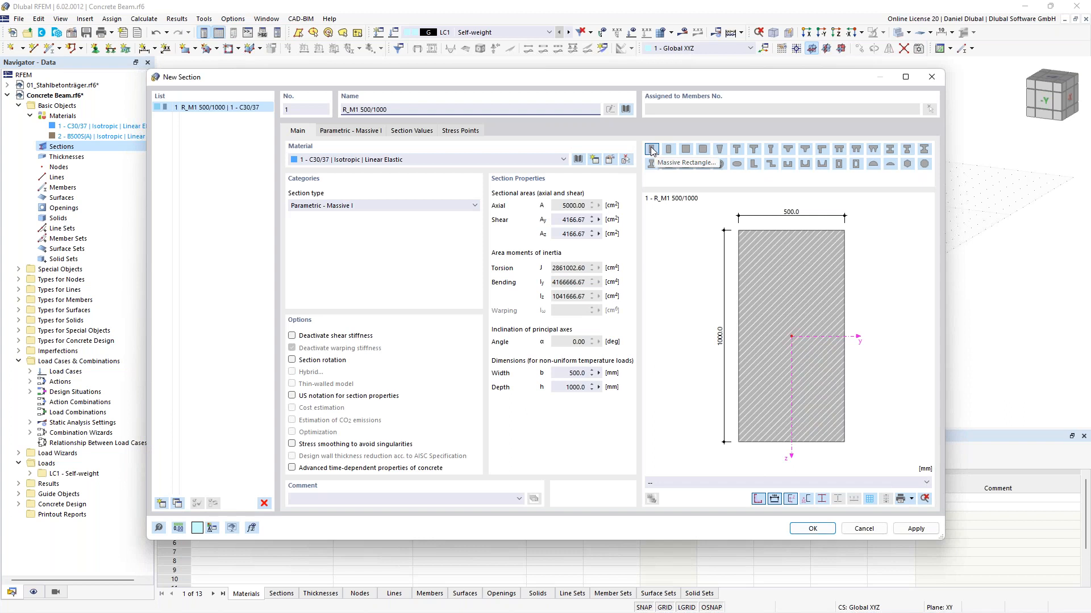
left_click(627, 109)
left_click_drag(486, 120, 407, 152)
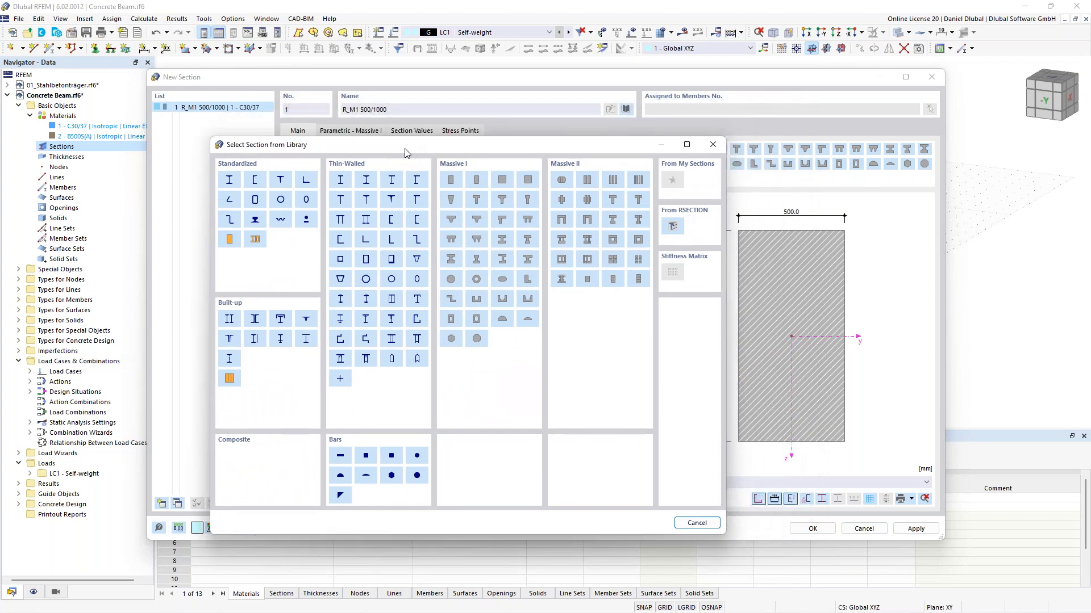
left_click(451, 180)
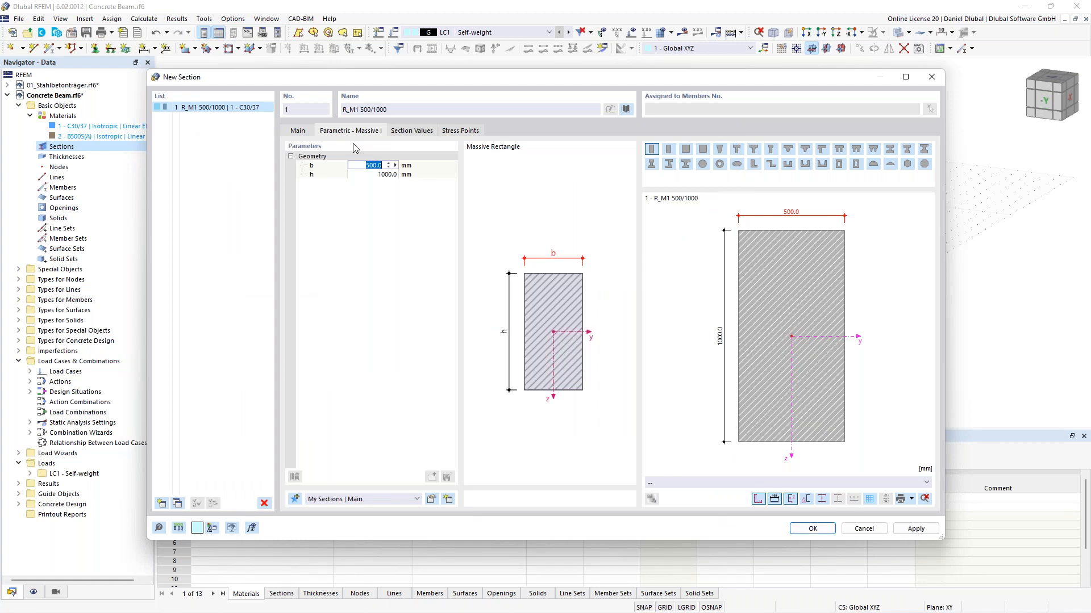
type("300")
key("Tab")
type("450")
key("Tab")
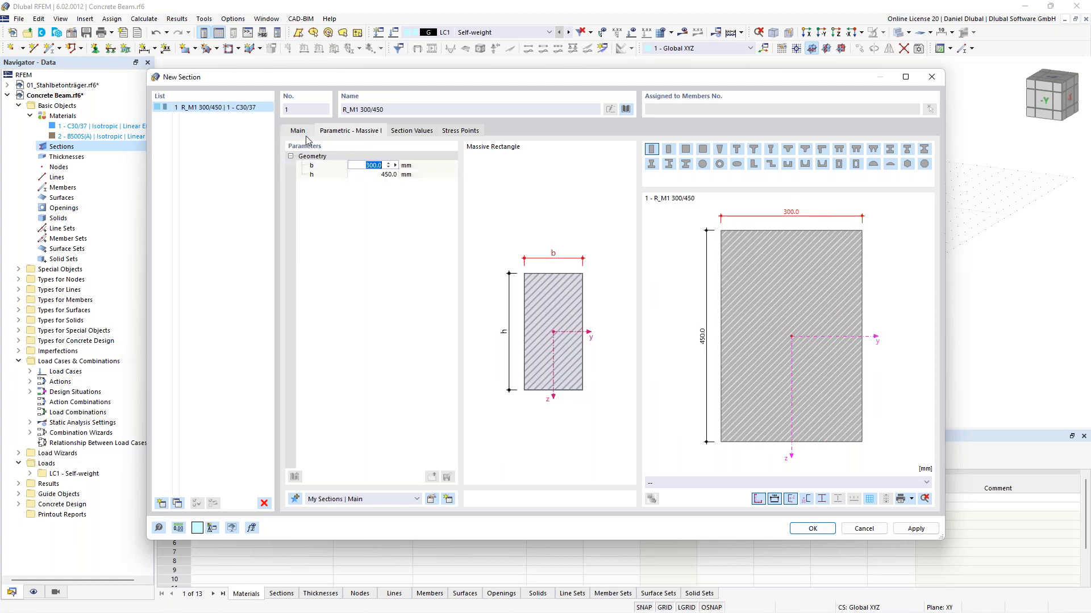
Review the rectangle's section values and stress points, and accept the new section.
left_click(423, 130)
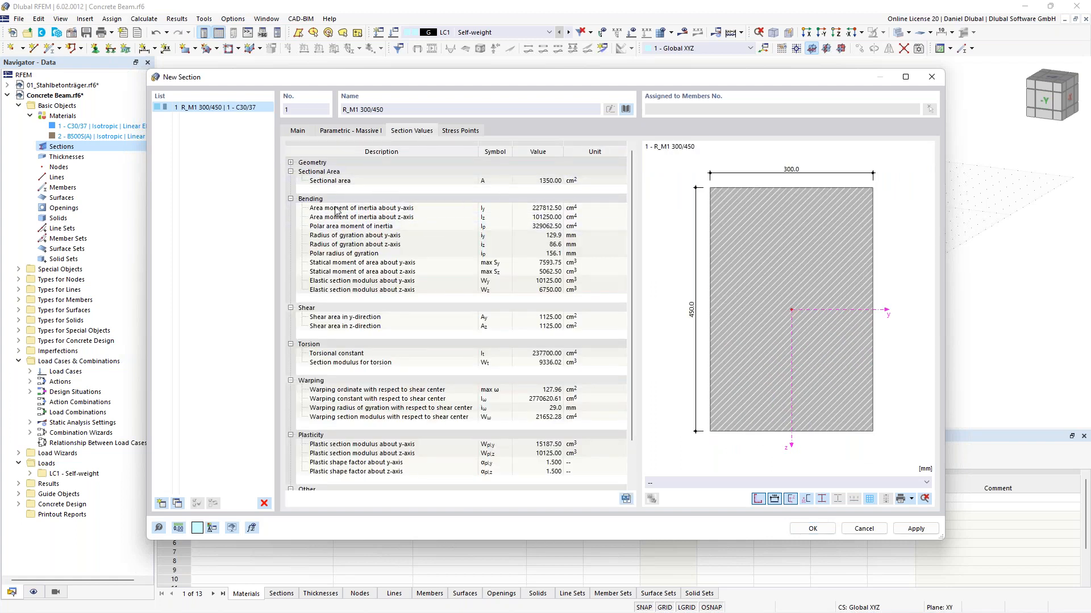
mouse_move(633, 185)
left_mouse_down()
mouse_move(628, 245)
mouse_move(629, 172)
left_mouse_up()
left_click(463, 132)
left_click(297, 132)
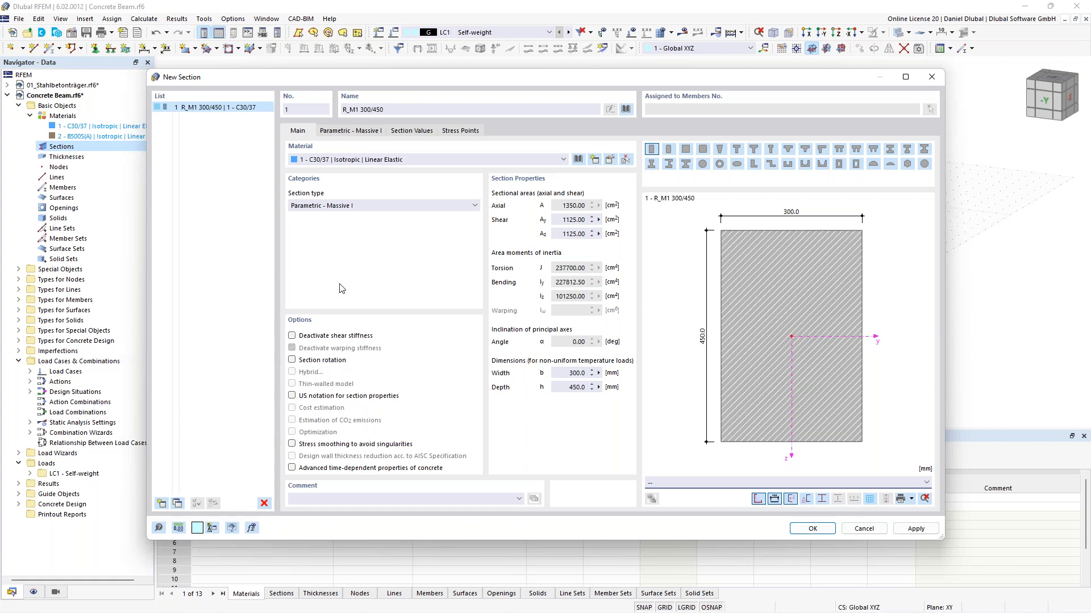
left_click(812, 529)
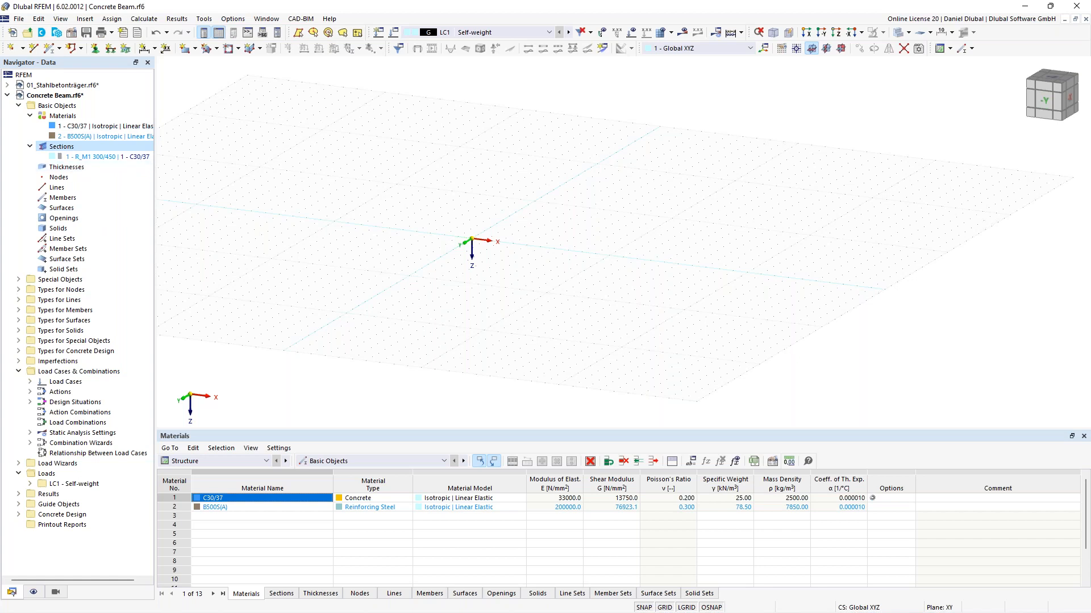
Place a single beam member with section R_M1 300/450, starting at the origin and running 8 m along the X-axis.
middle_click_drag(302, 222, 254, 234)
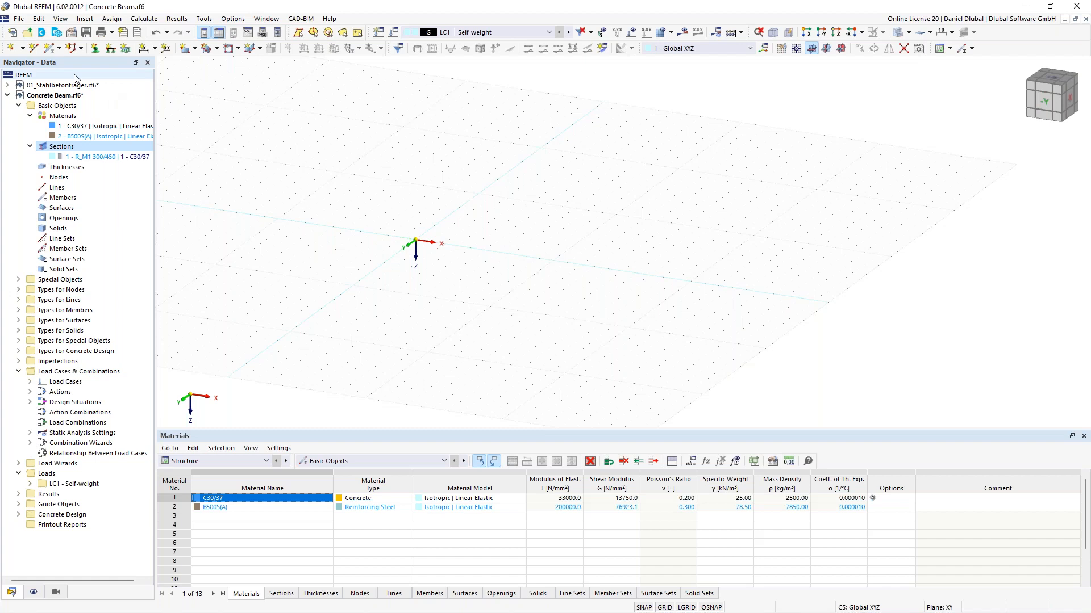
left_click(50, 48)
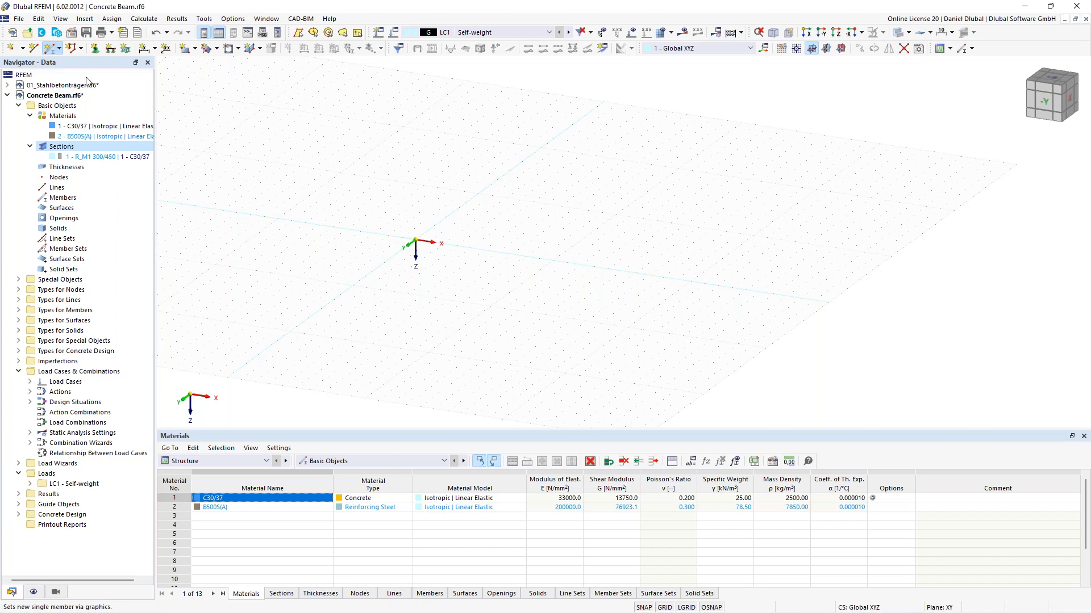
left_click(265, 129)
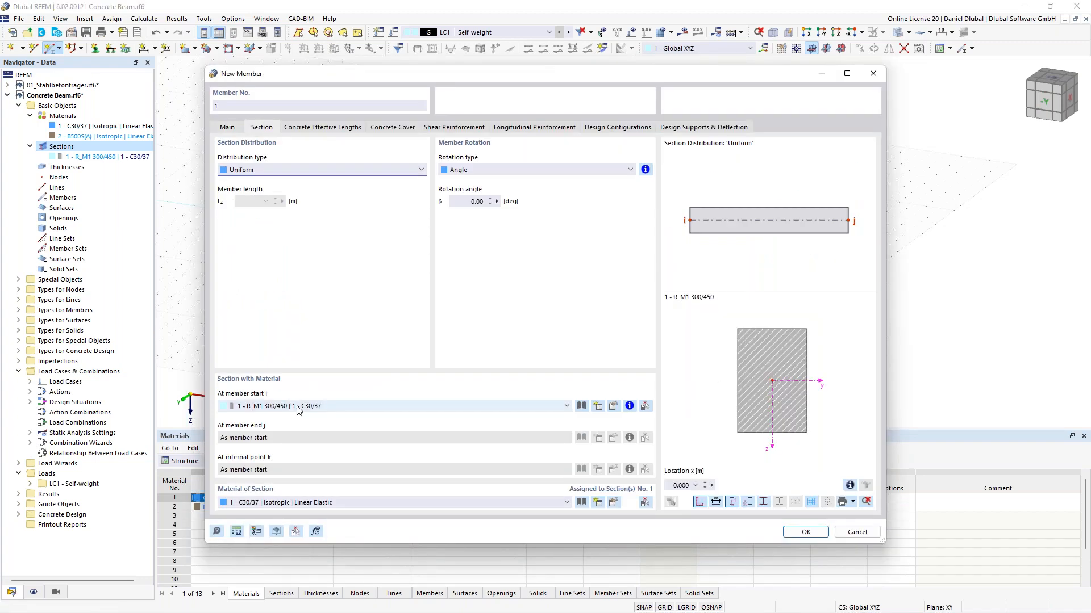
left_click(228, 128)
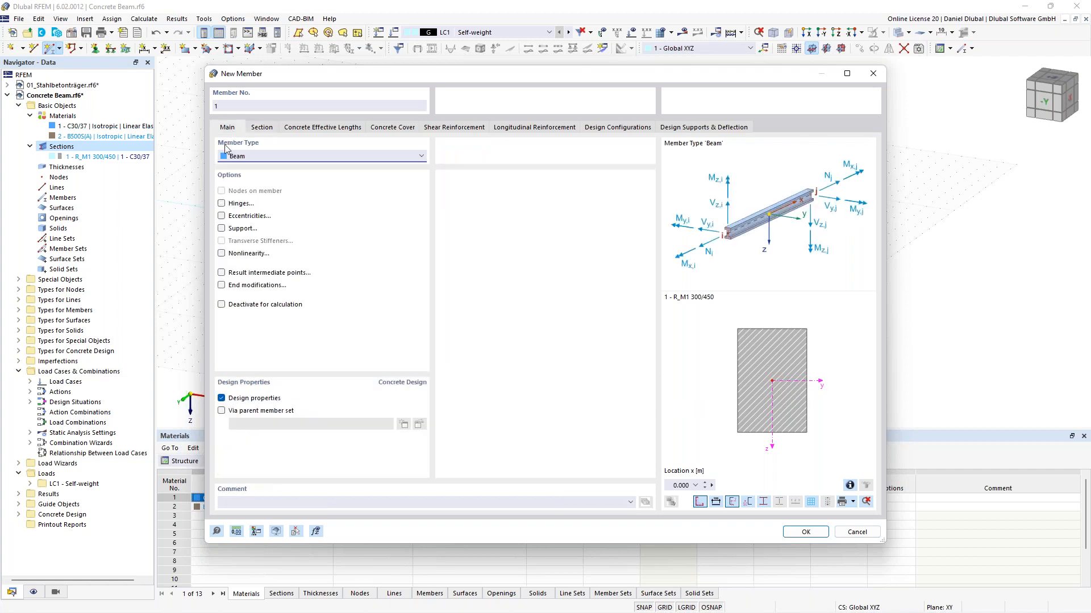
left_click(806, 532)
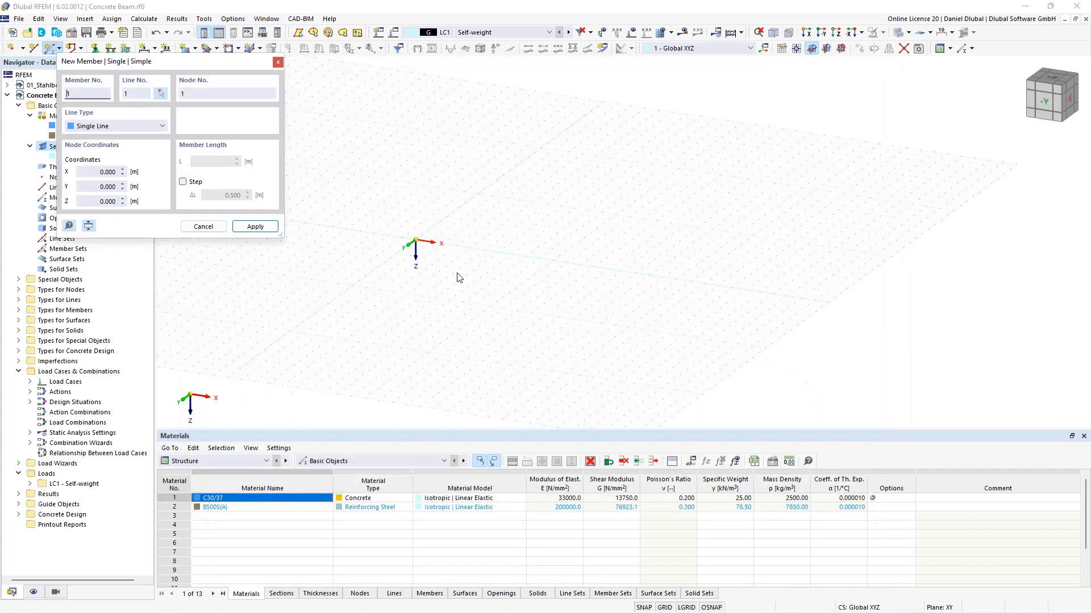
left_click(416, 240)
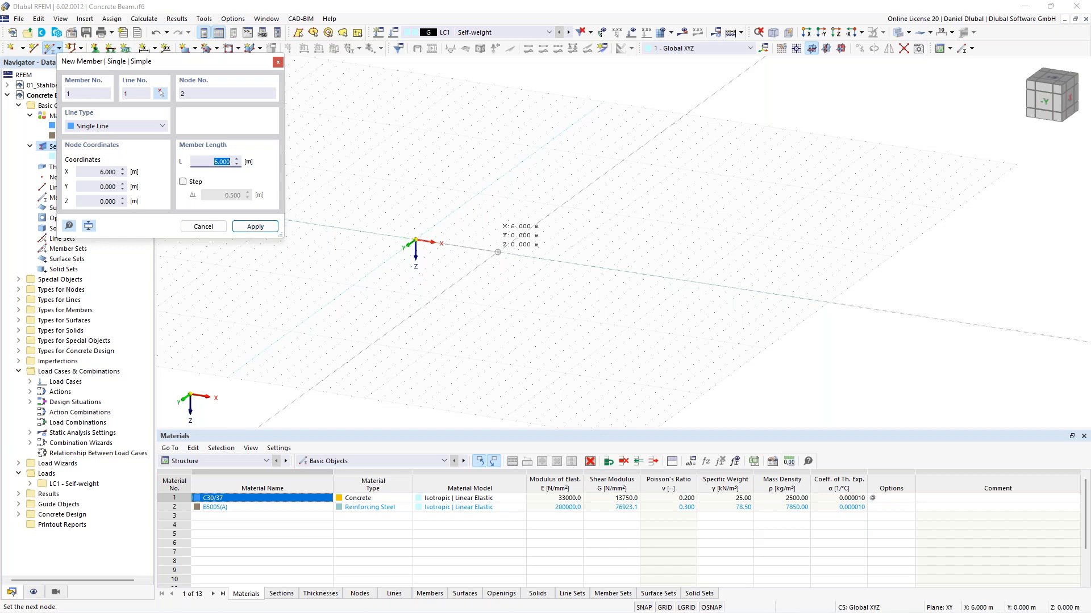
key("Return")
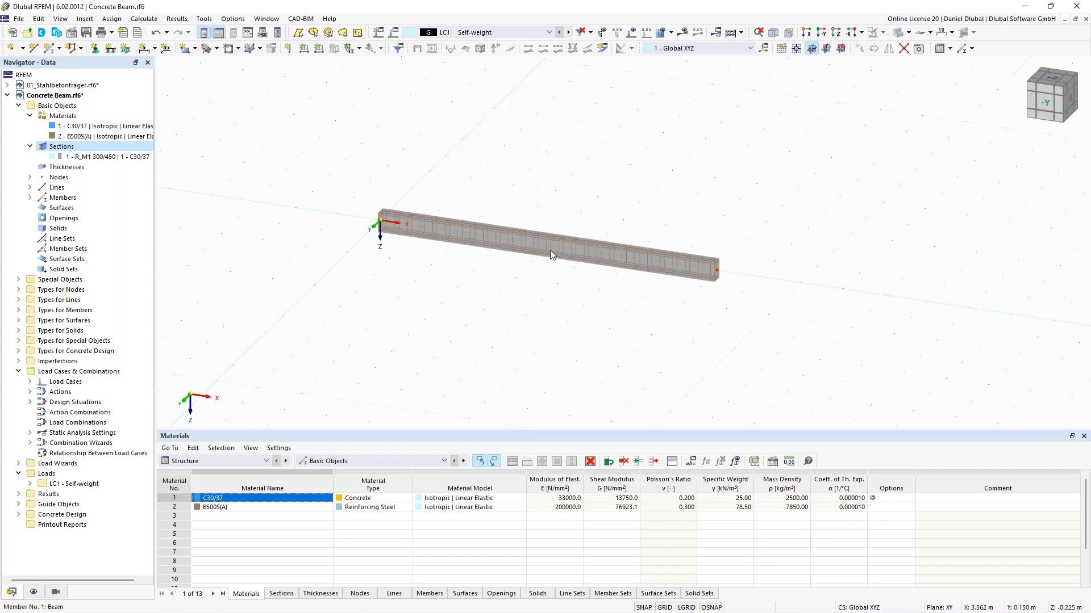
Add an intermediate node on the beam member at 6 m from its start.
middle_click_drag(554, 190, 502, 224)
scroll(509, 200, "up", 1)
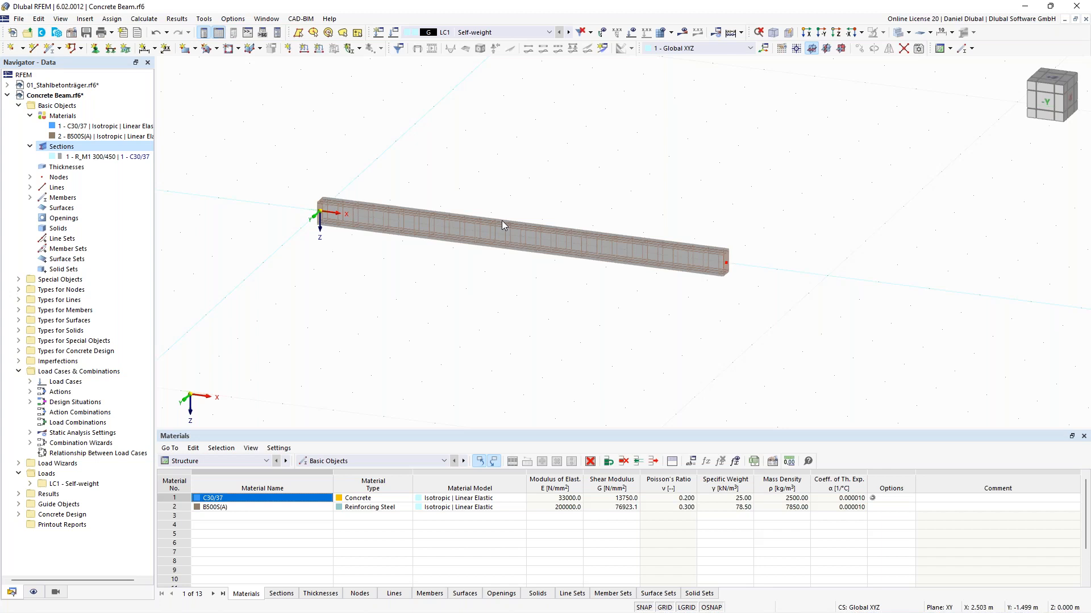
double_click(366, 216)
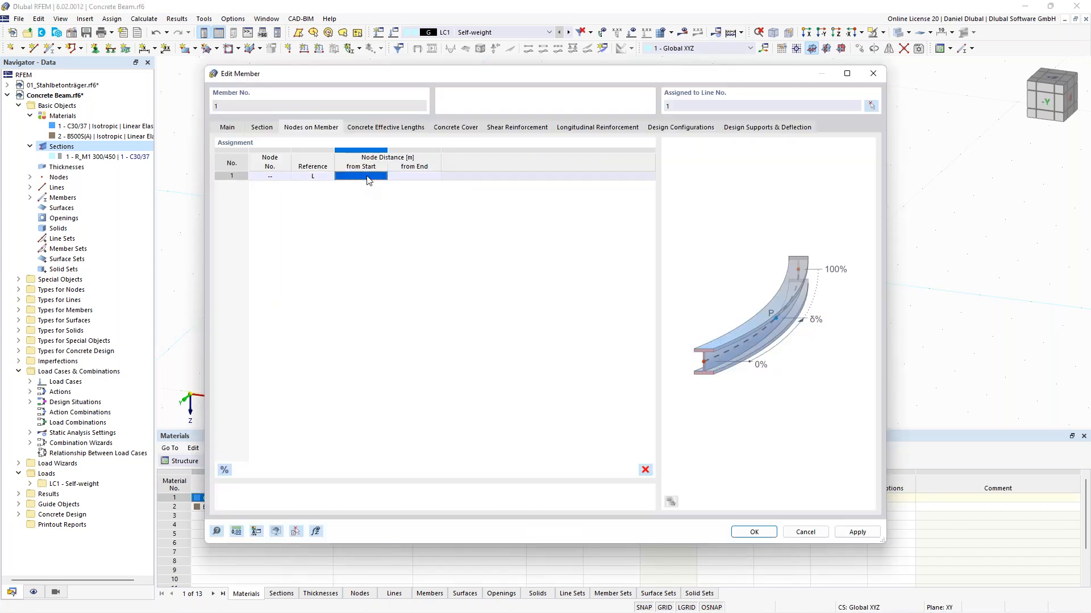
type("6")
key("Tab")
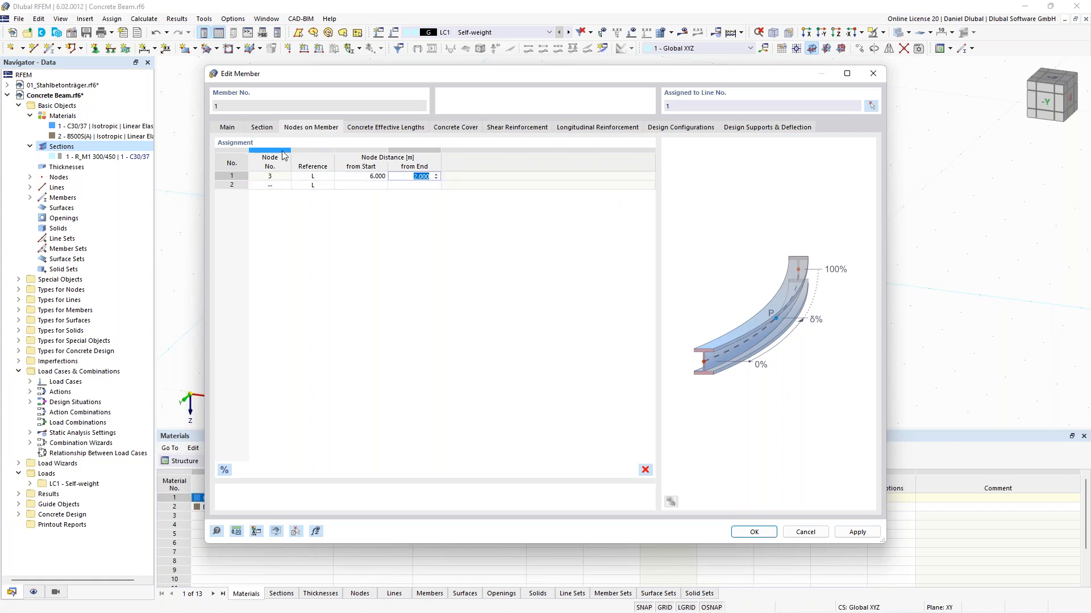
left_click(758, 535)
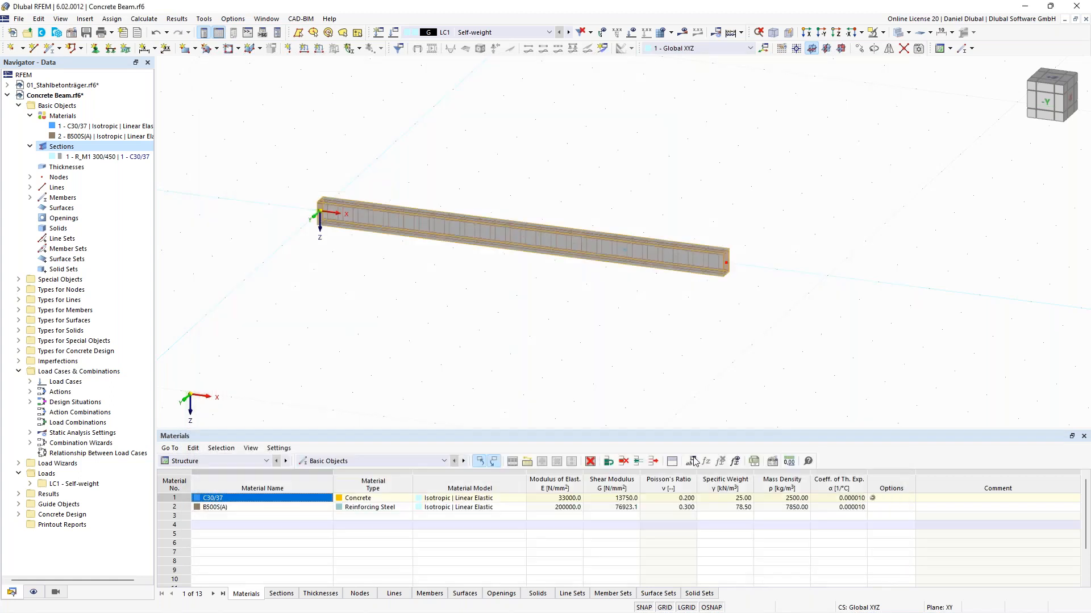
Inspect the intermediate node's member reference and distances, leaving its settings as they are.
double_click(624, 249)
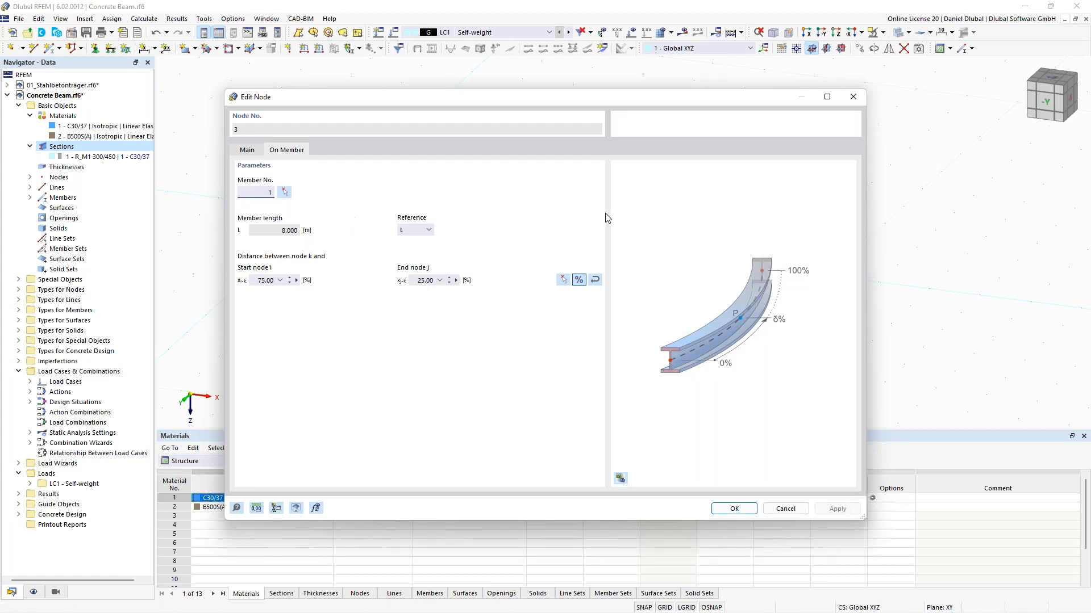
key("Escape")
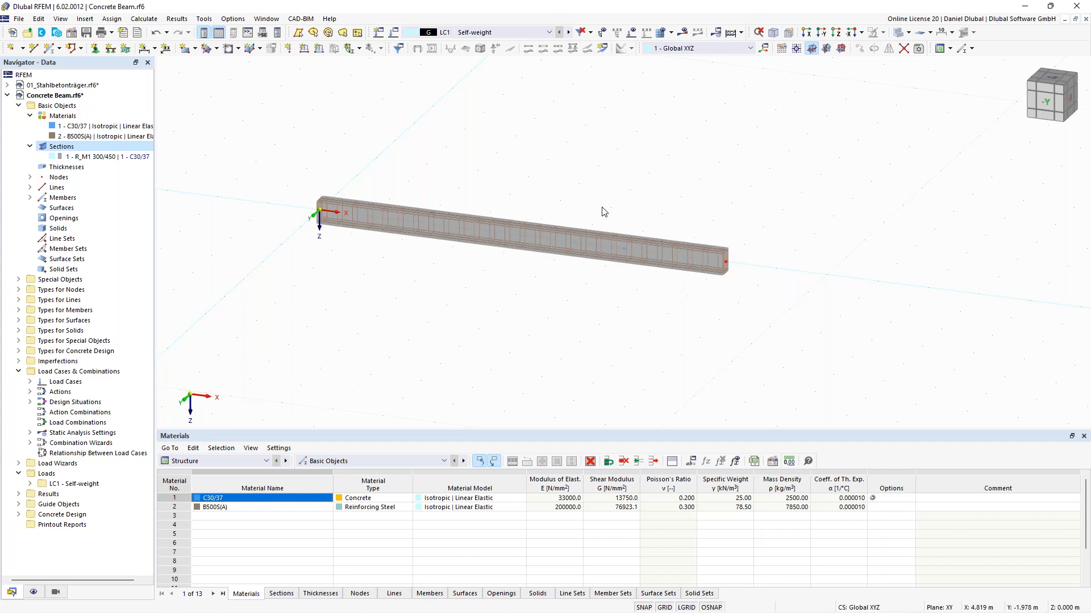
scroll(608, 185, "down", 2)
scroll(597, 174, "up", 2)
middle_click_drag(597, 173, 565, 172)
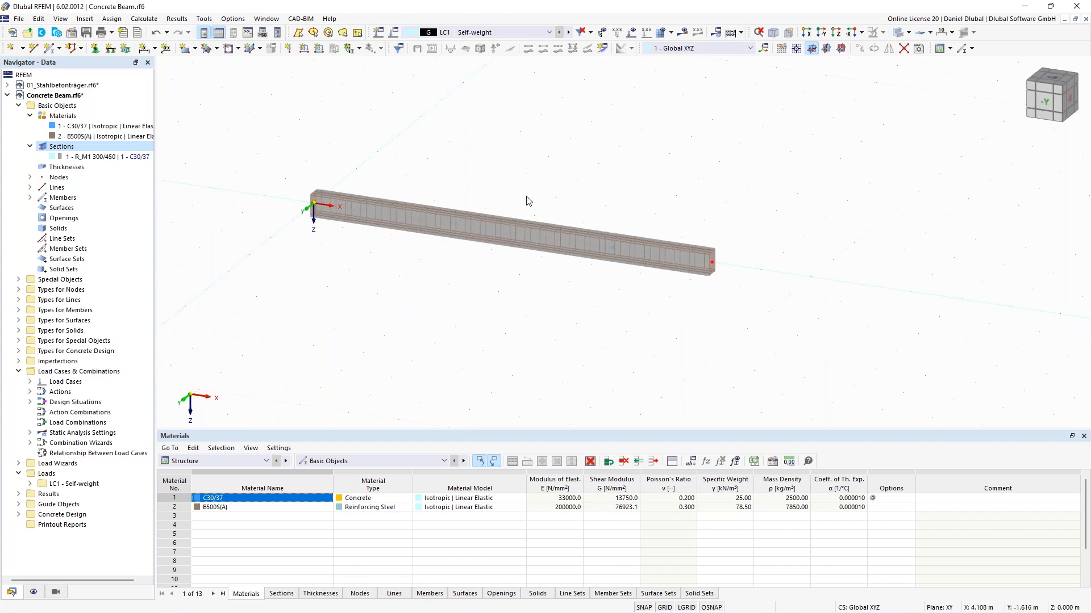
Create a nodal support type with all translations and the rotation about Z fixed, and assign it to the beam's start node.
left_click(95, 49)
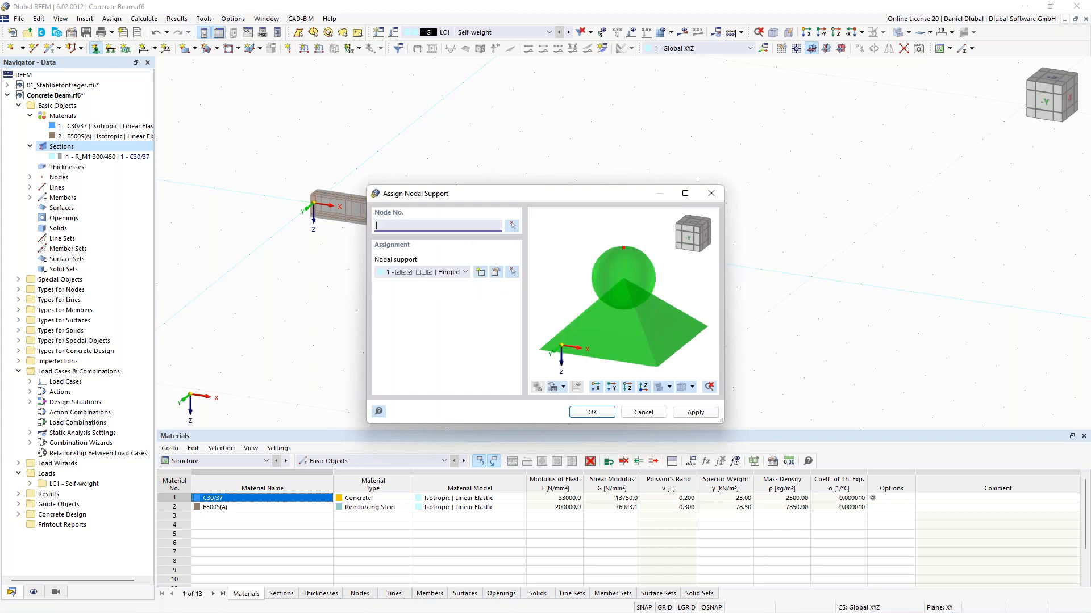
left_click(481, 274)
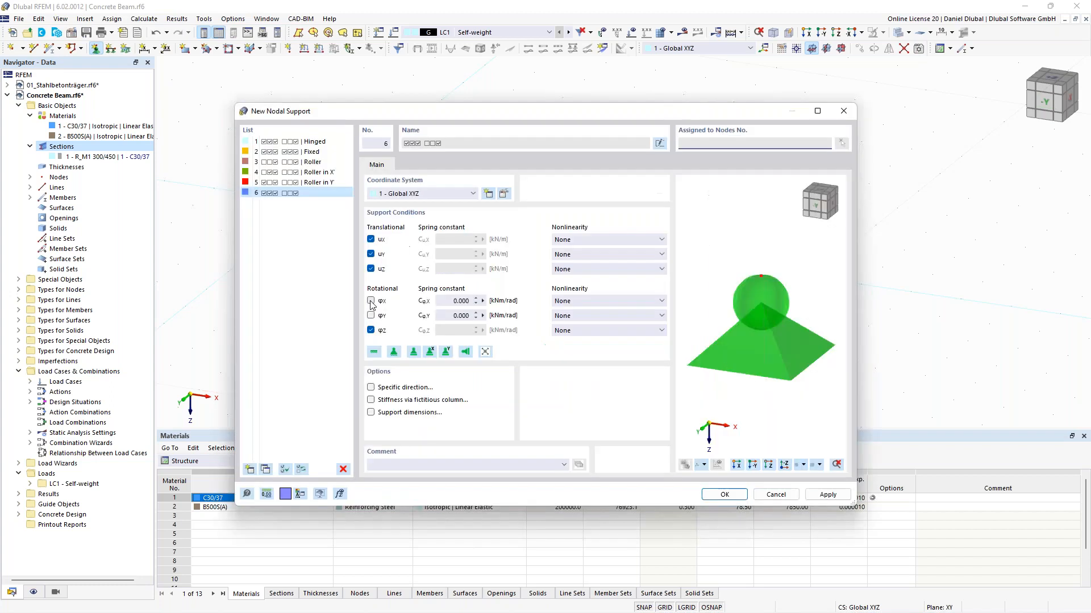
left_click(370, 301)
left_click(371, 301)
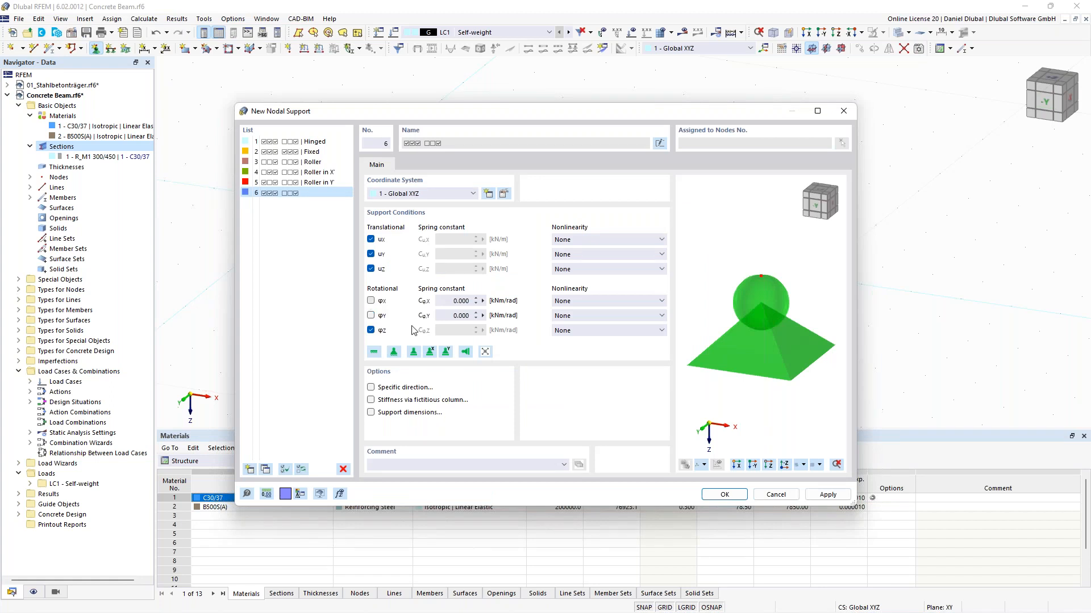
left_click(725, 494)
left_click(595, 413)
left_click_drag(288, 165, 350, 286)
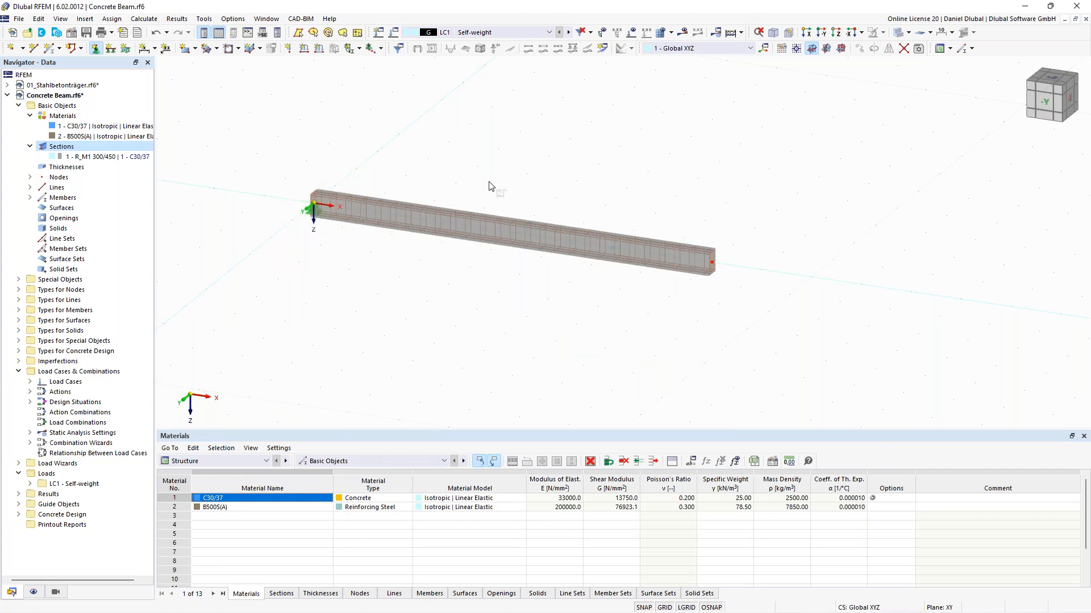
key("Escape")
Assign the Roller in X' support to the intermediate node at 6 m on the beam.
left_click(465, 272)
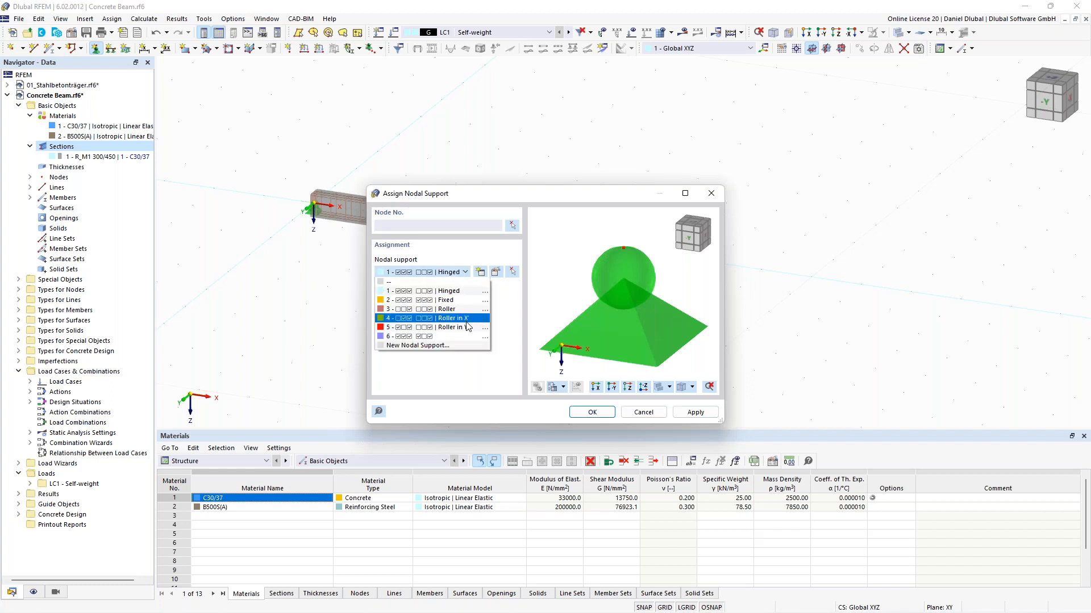
left_click(466, 319)
left_click(592, 412)
left_click_drag(575, 183, 642, 309)
key("Escape")
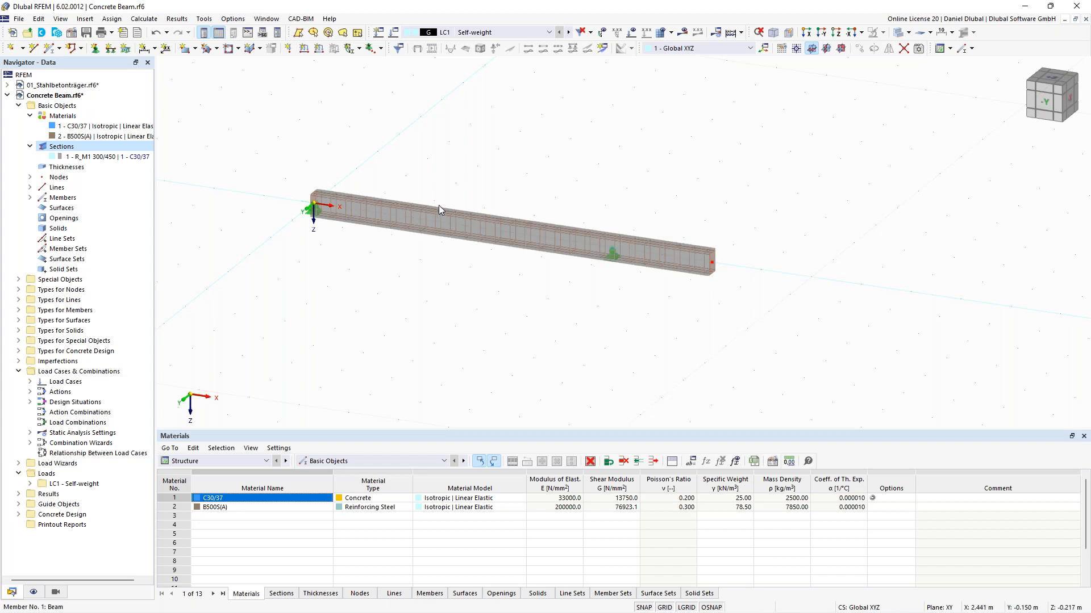
Create load case LC2 named Imposed Load - Field 1 with action category Imposed loads - category A: domestic, residential areas.
middle_click_drag(438, 205, 469, 157, "ctrl")
scroll(469, 156, "up", 1)
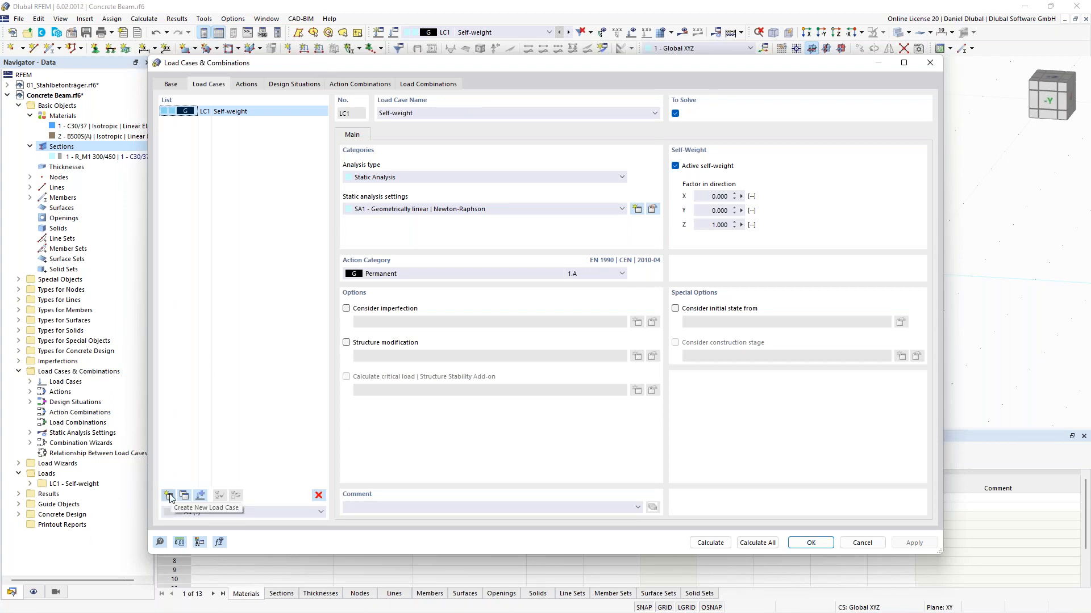
left_click_drag(468, 70, 474, 323)
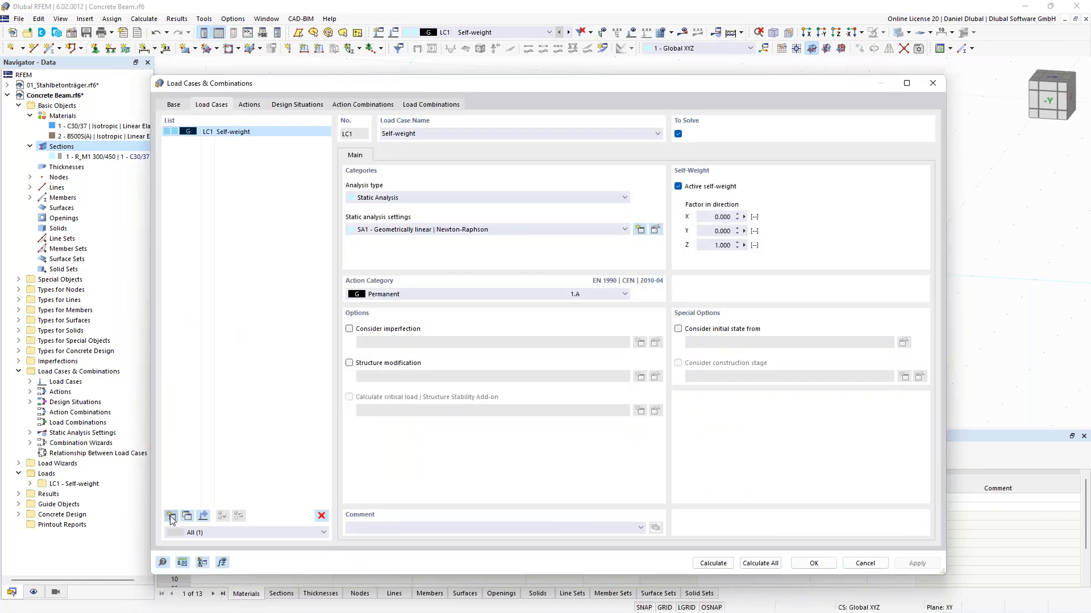
left_click(171, 516)
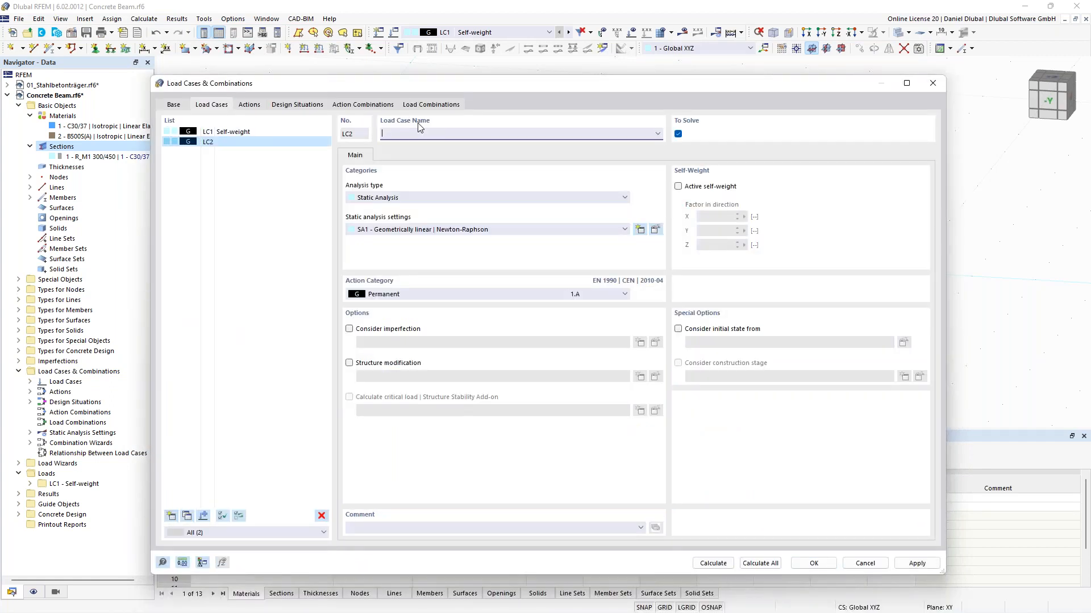
type("Imposed Load")
left_click(462, 296)
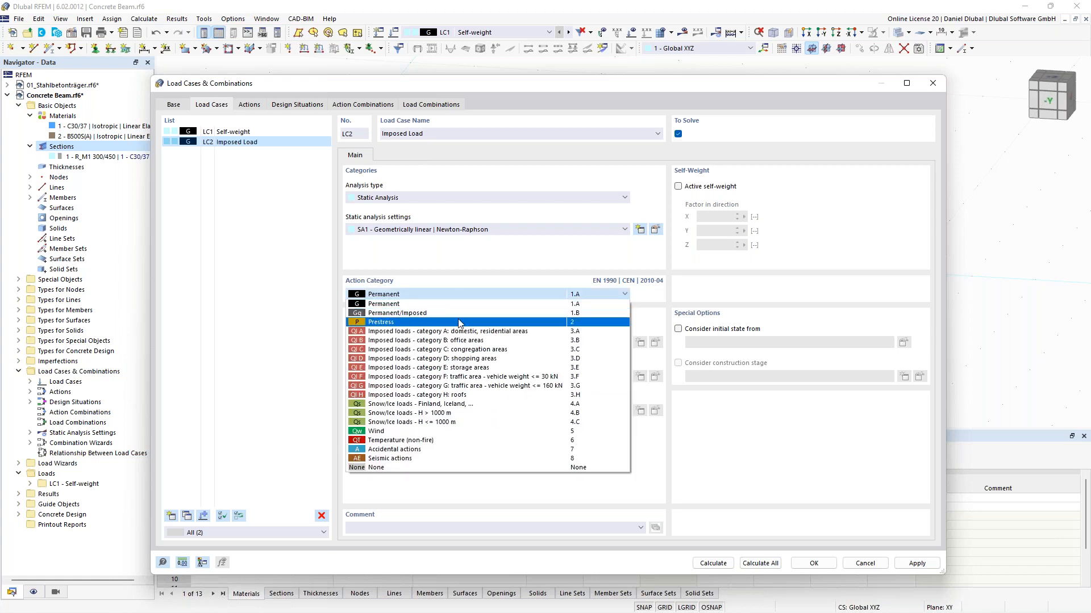
left_click(461, 331)
left_click(445, 135)
type("- Field 1")
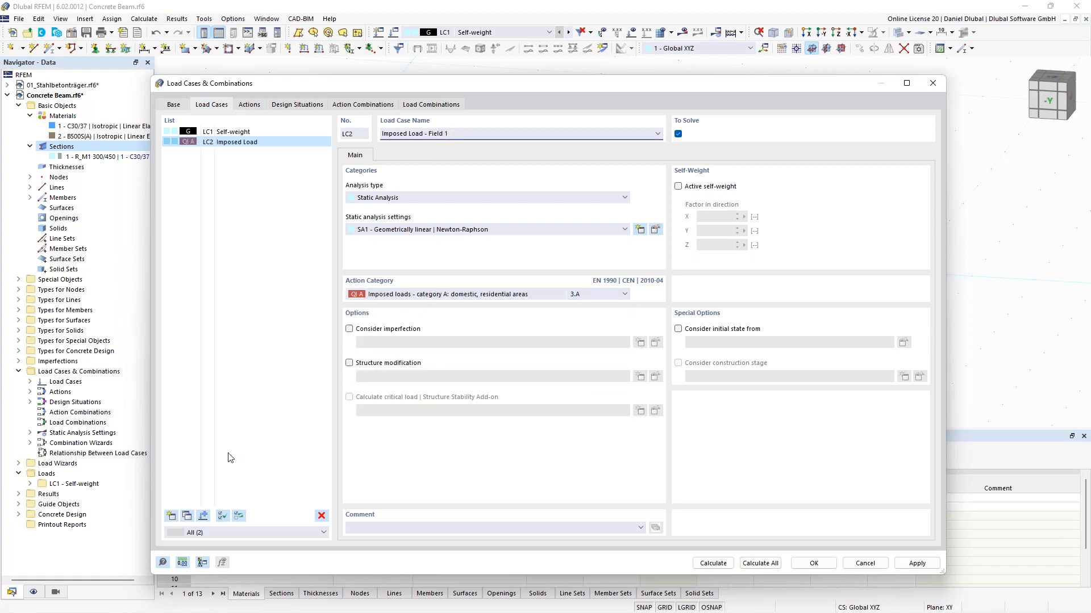
Copy the imposed load case as LC3, rename it Imposed Load - Field 2, and accept the load cases.
left_click(188, 515)
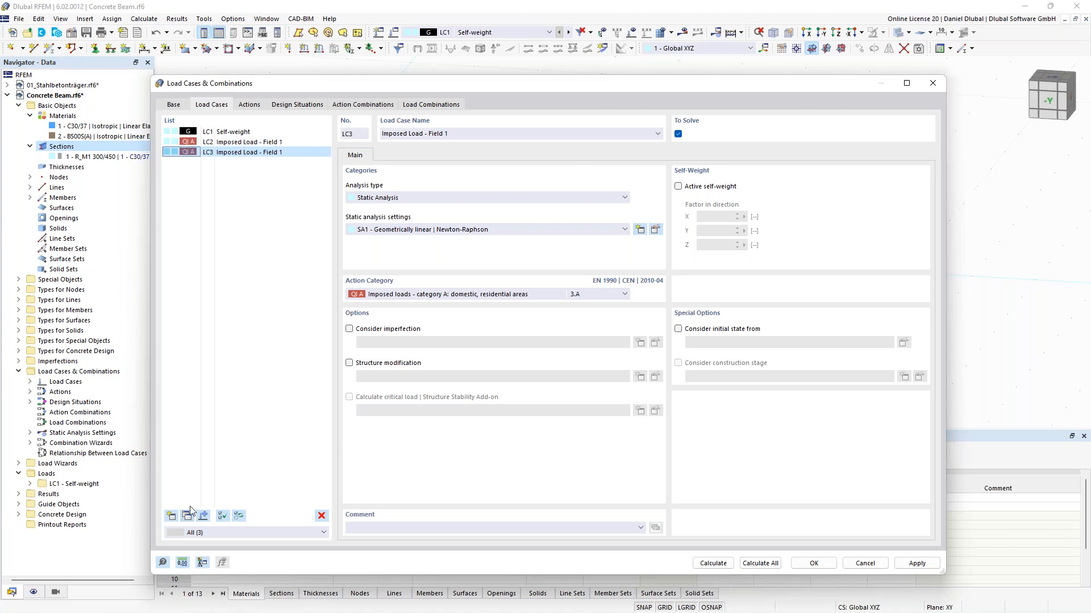
double_click(446, 134)
type("2")
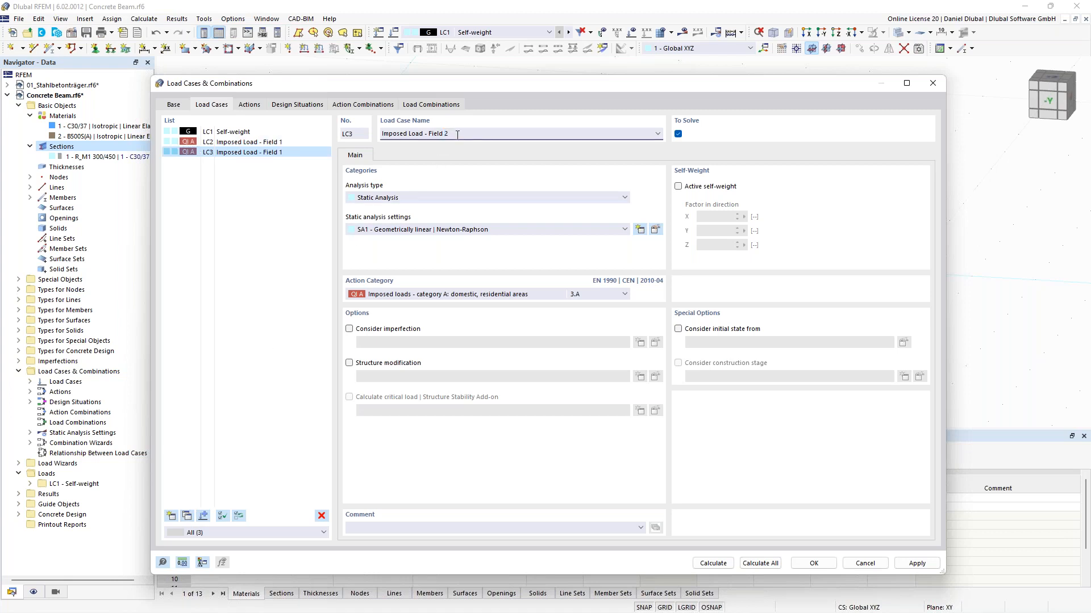
left_click(244, 131)
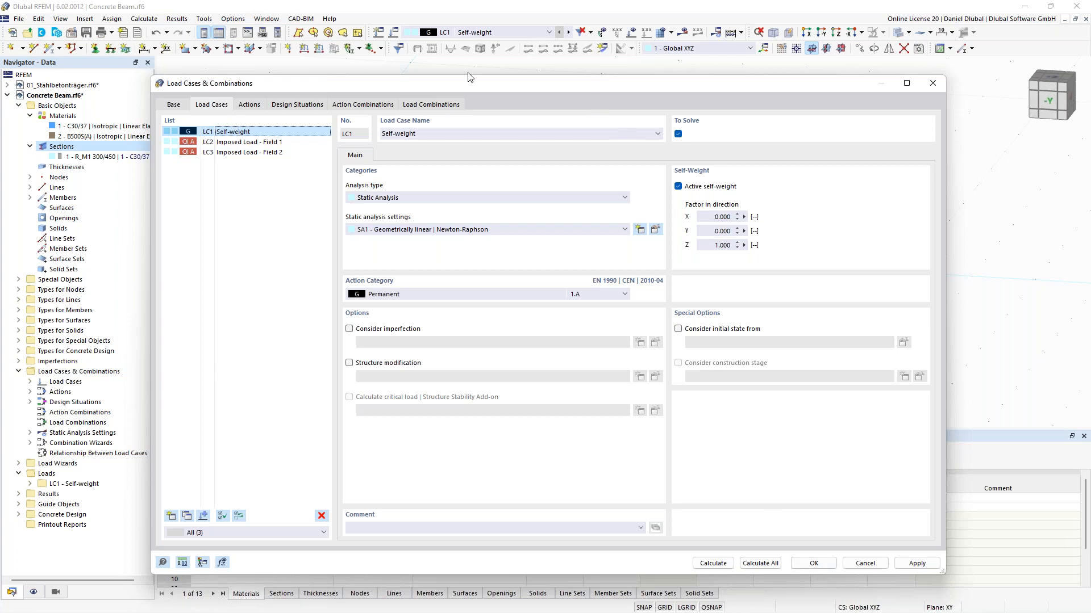
left_click(813, 563)
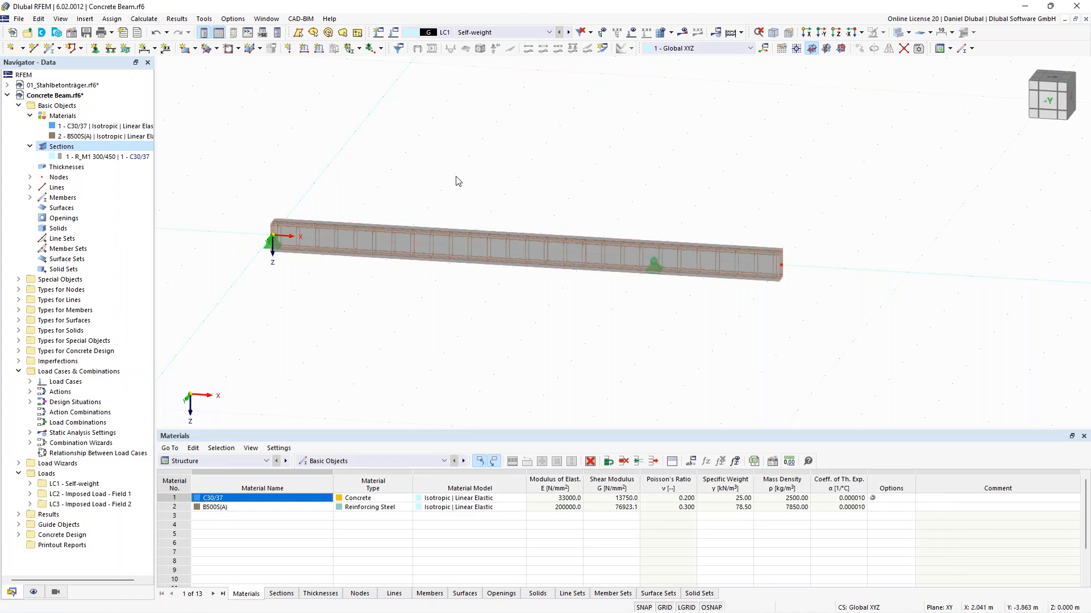
Add a uniform 10 kN/m member load in global Z to the whole beam in load case LC1 - Self-weight.
scroll(481, 176, "down", 2)
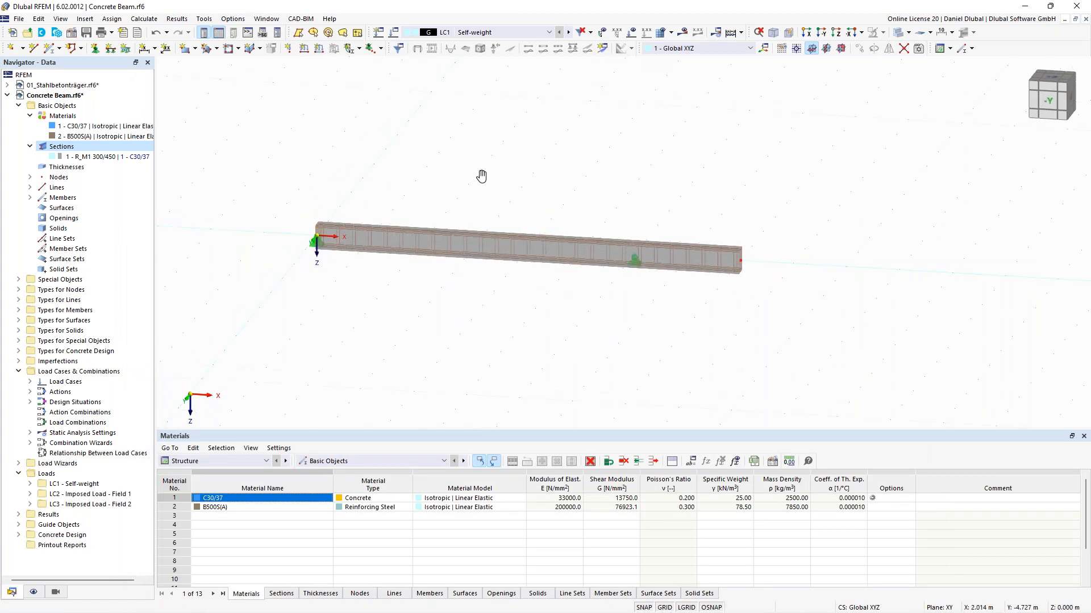
middle_click_drag(481, 177, 517, 169)
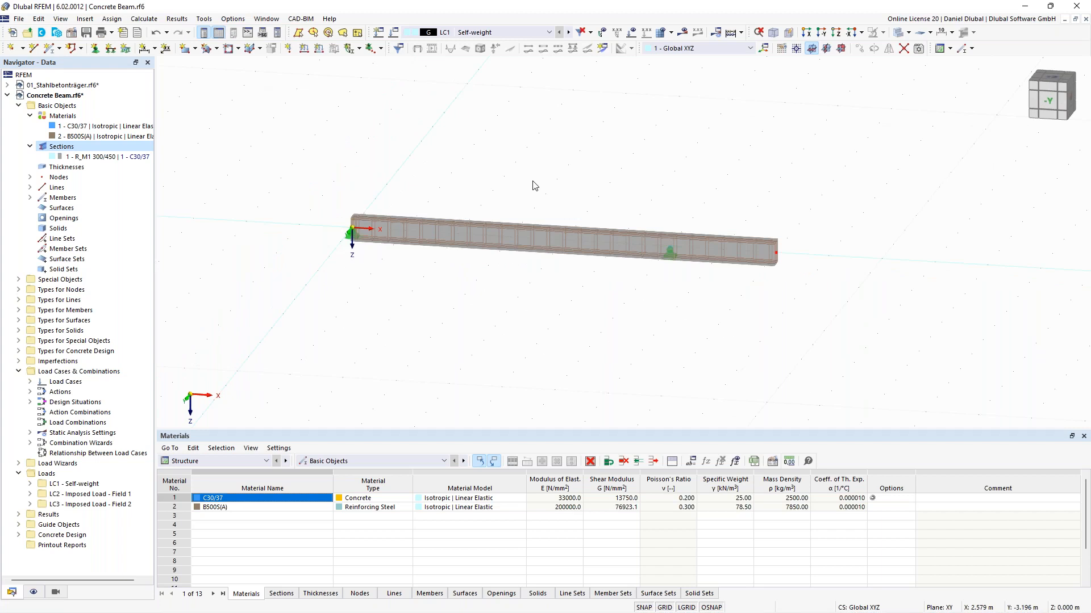
left_click(319, 48)
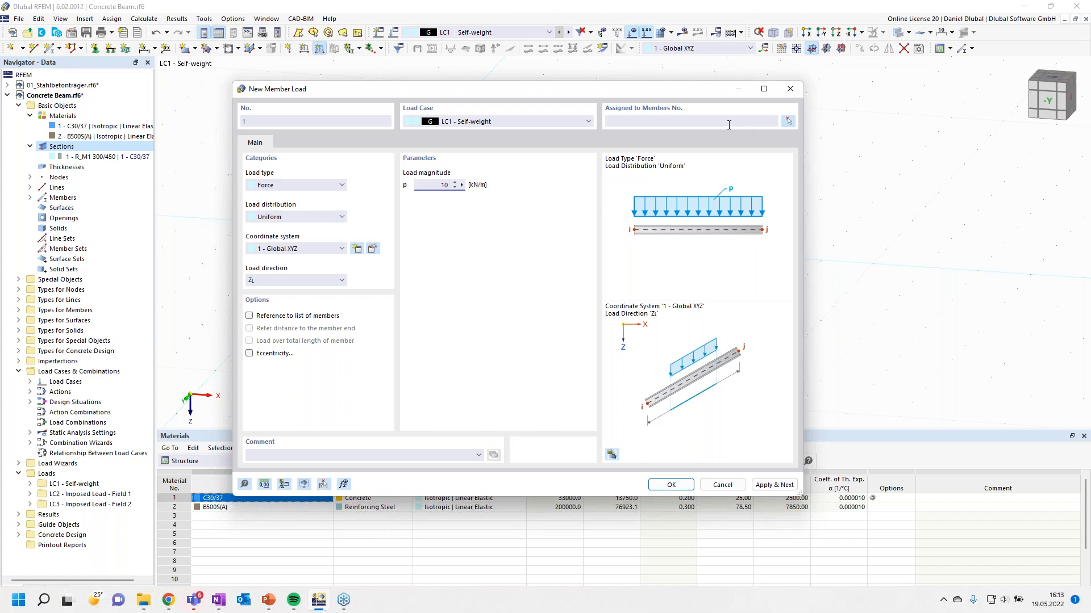
left_click(789, 124)
left_click(559, 242)
left_click(185, 165)
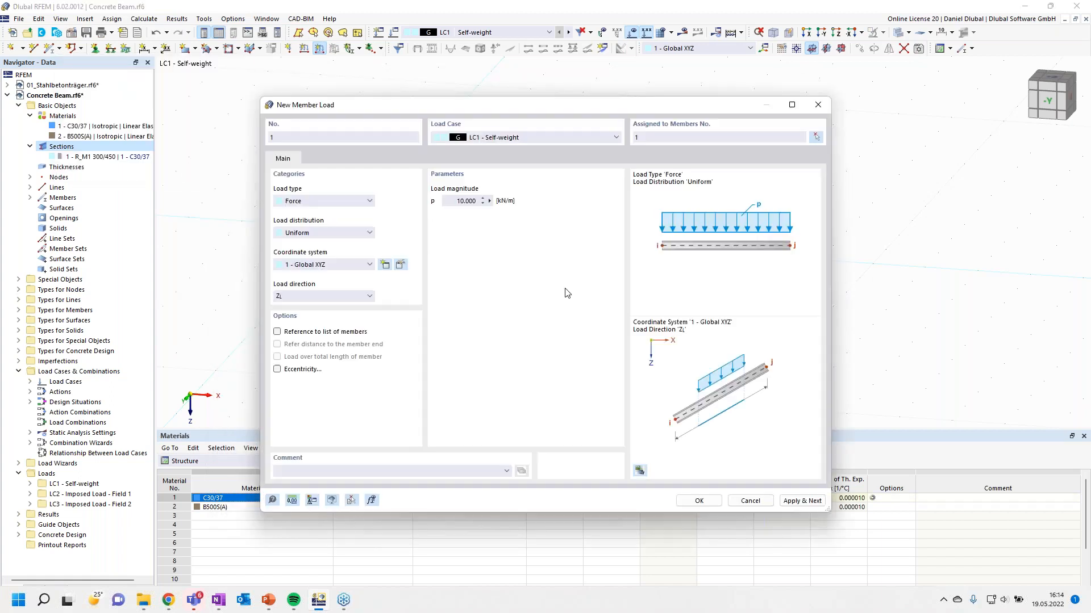
left_click(797, 503)
Define a trapezoidal member load in LC2 - Imposed Load - Field 1 with p1 and p2 of 20 kN/m and distance B of 6 m.
left_click(525, 137)
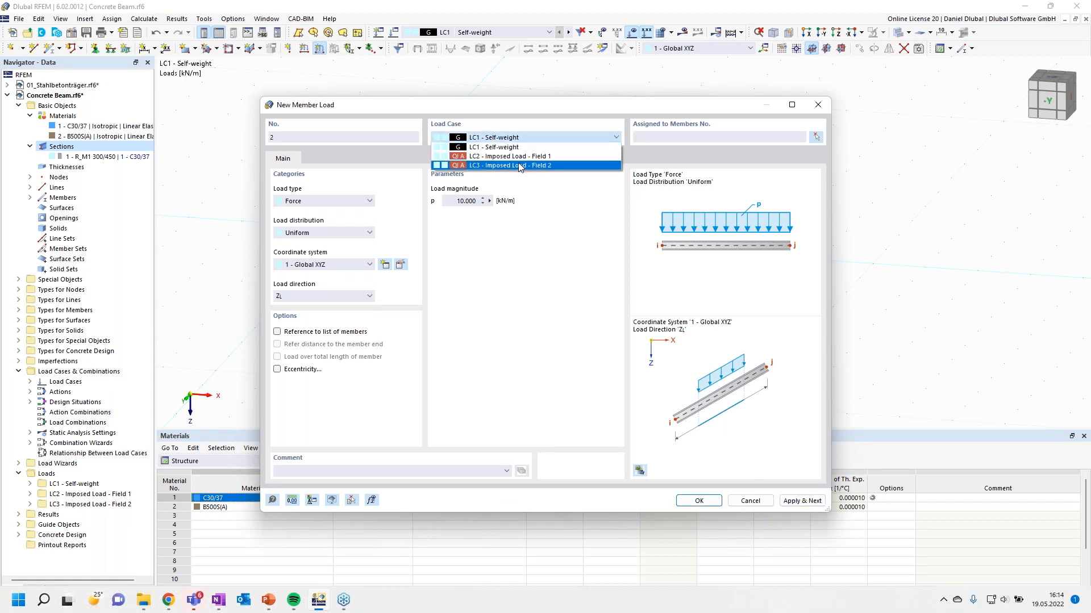
left_click(522, 157)
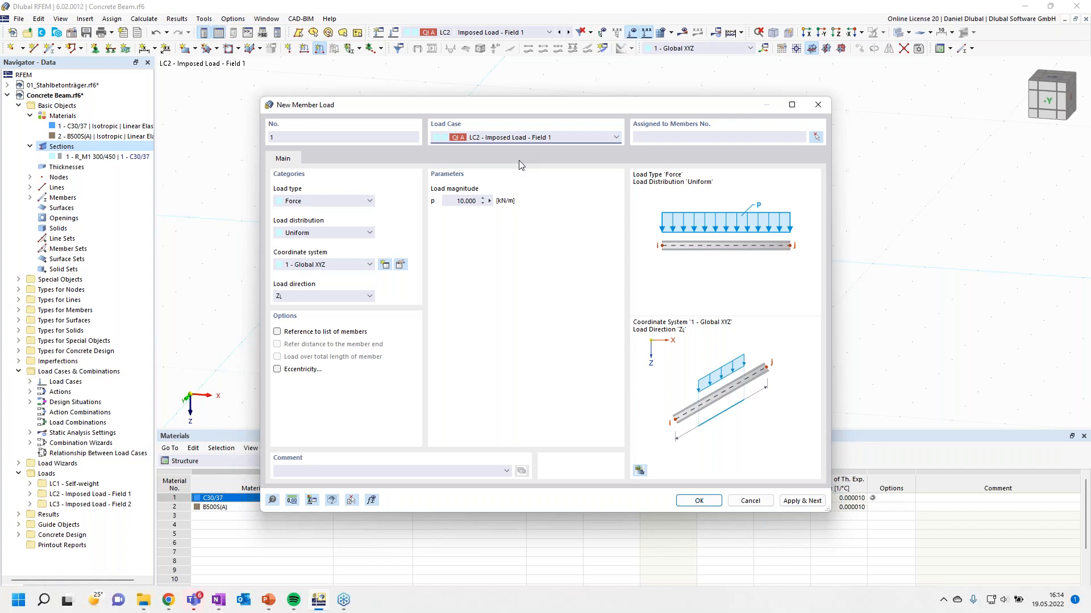
left_click(335, 233)
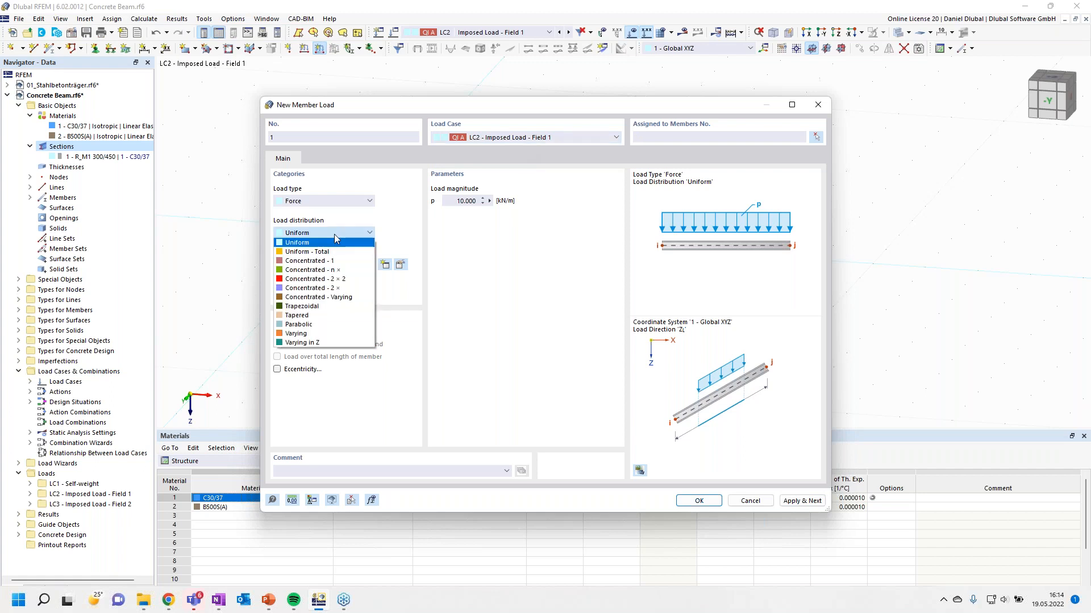
left_click(329, 307)
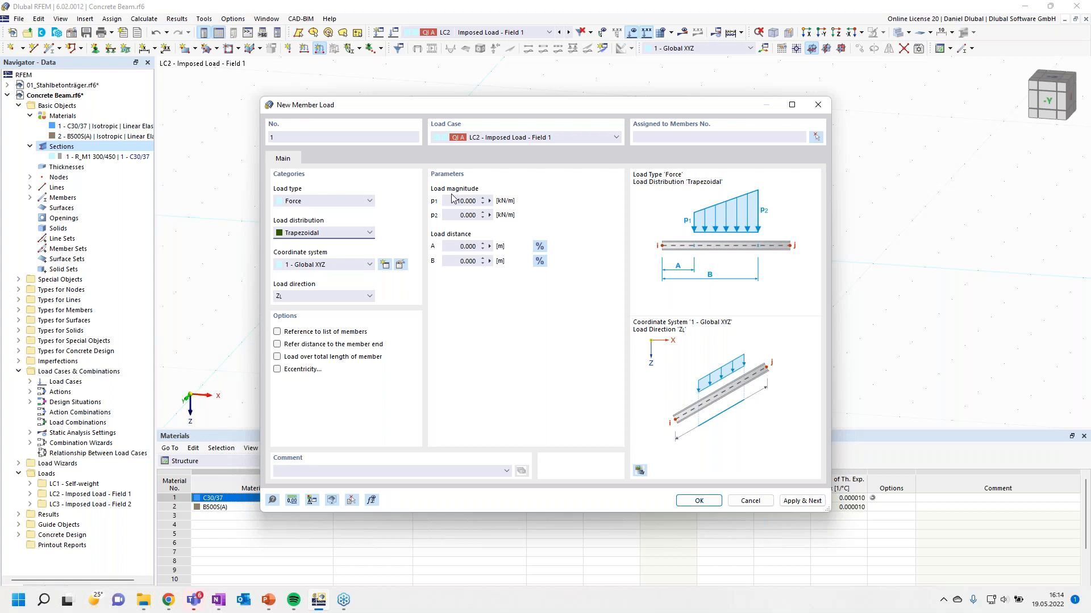
left_click(454, 200)
type("20")
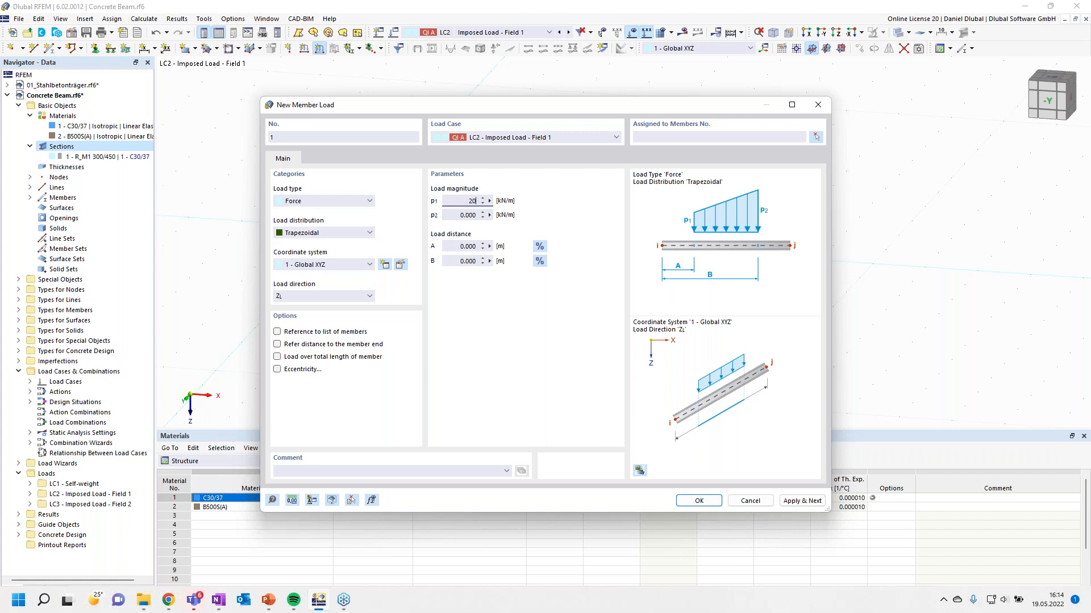
key("Tab")
type("20")
left_click_drag(458, 263, 499, 266)
type("6")
Assign the trapezoidal load to the beam member and apply it.
left_click(817, 138)
left_click(648, 241)
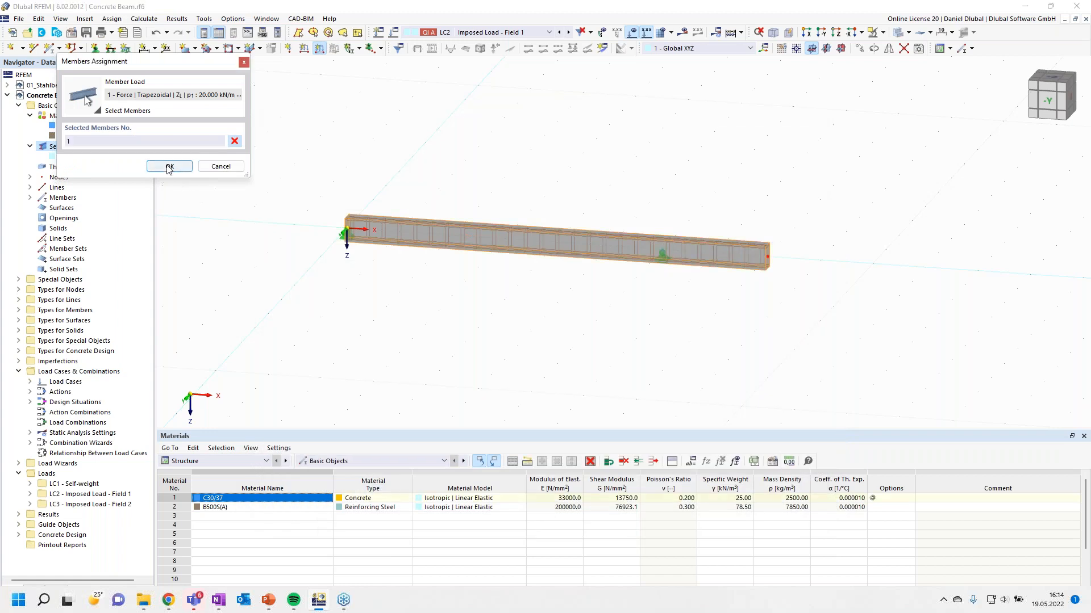
left_click(163, 165)
left_click(802, 500)
Add a 20 kN/m trapezoidal load in LC3 - Imposed Load - Field 2 over the cantilever from the intermediate support to the beam's end.
left_click(573, 138)
left_click(561, 166)
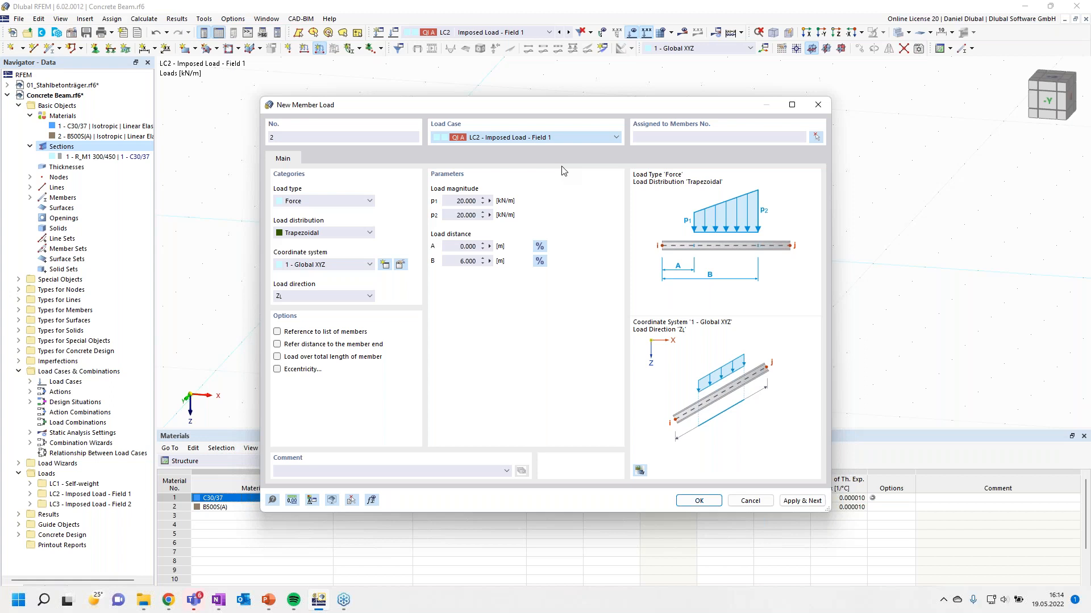
left_click(694, 499)
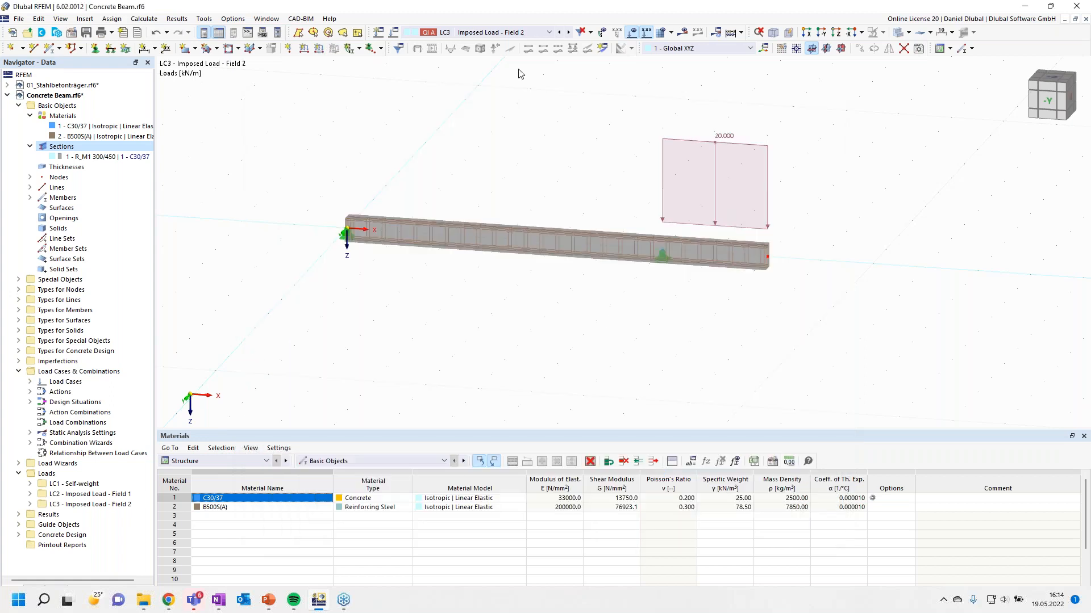
Check the beam loads displayed for load cases LC2 and LC1.
left_click(560, 32)
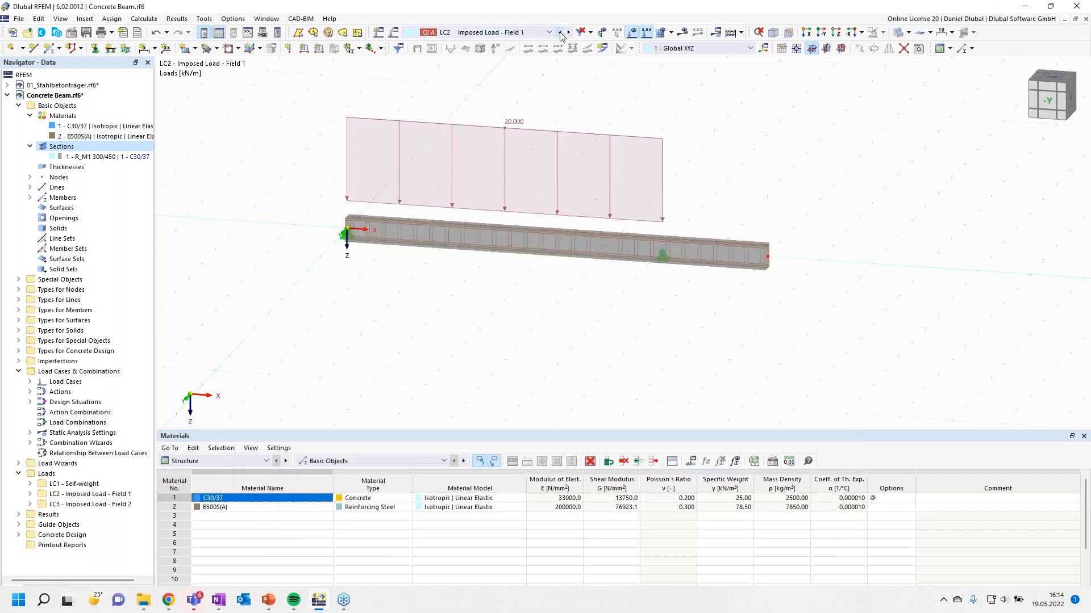
left_click(560, 33)
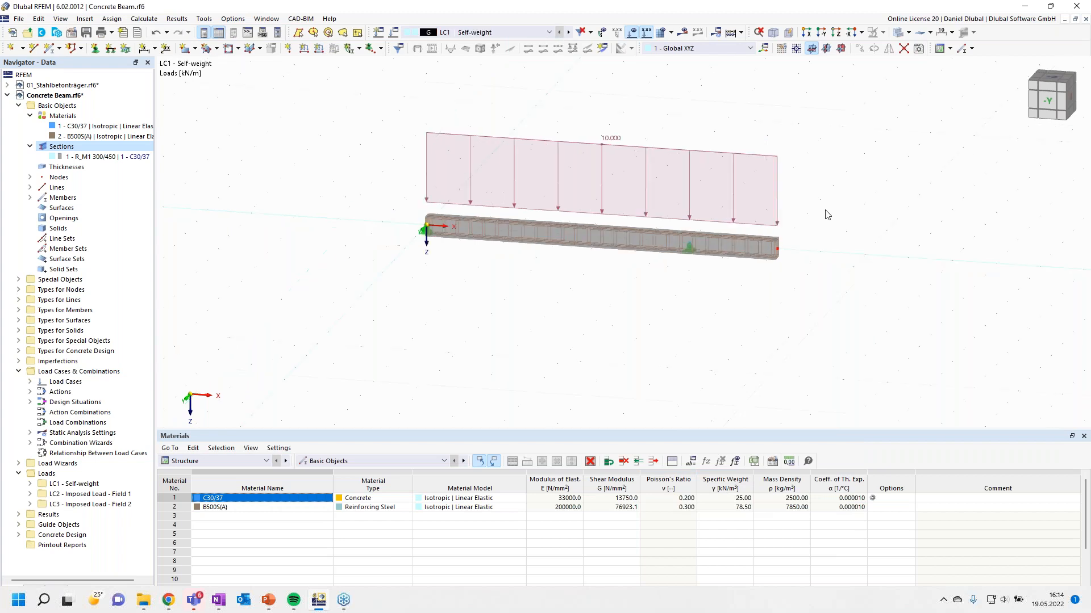
middle_click_drag(827, 214, 816, 222, "ctrl")
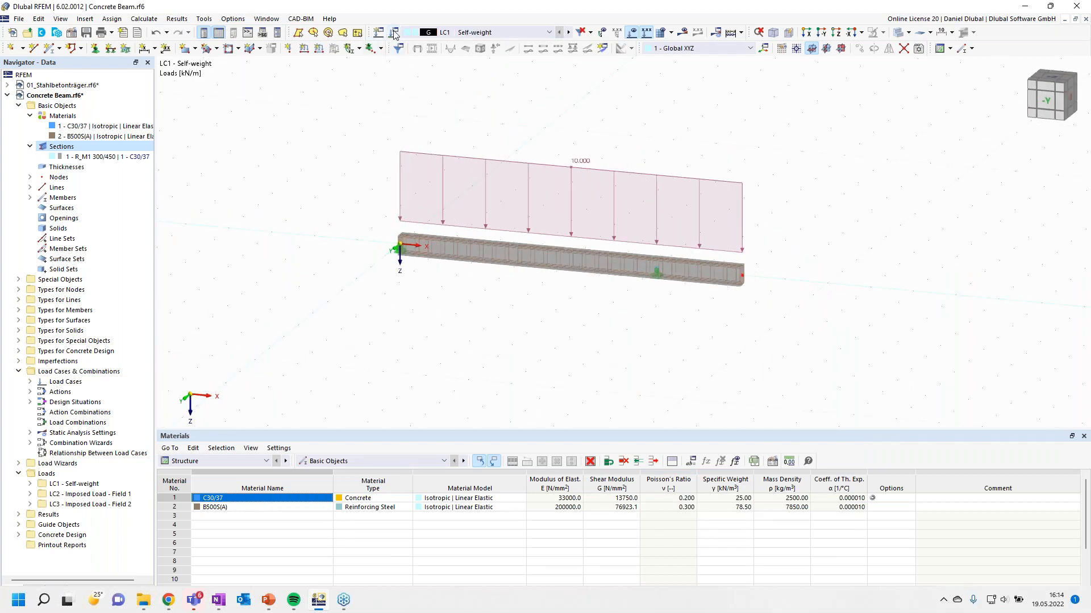
Review the combination standard, load cases and the permanent and imposed load actions in the load cases and combinations settings.
left_click(394, 33)
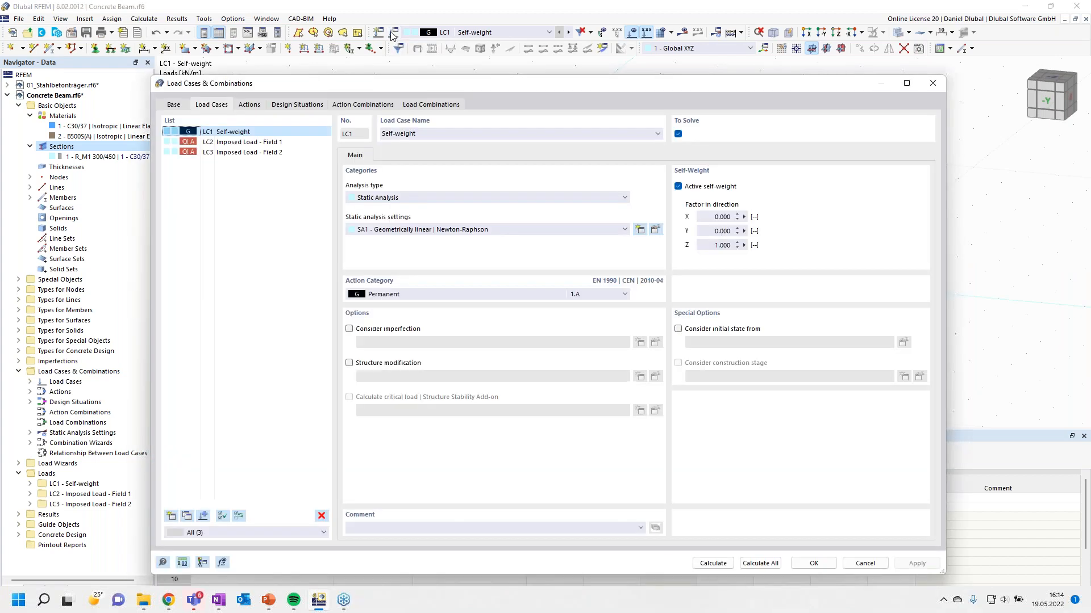
left_click(181, 108)
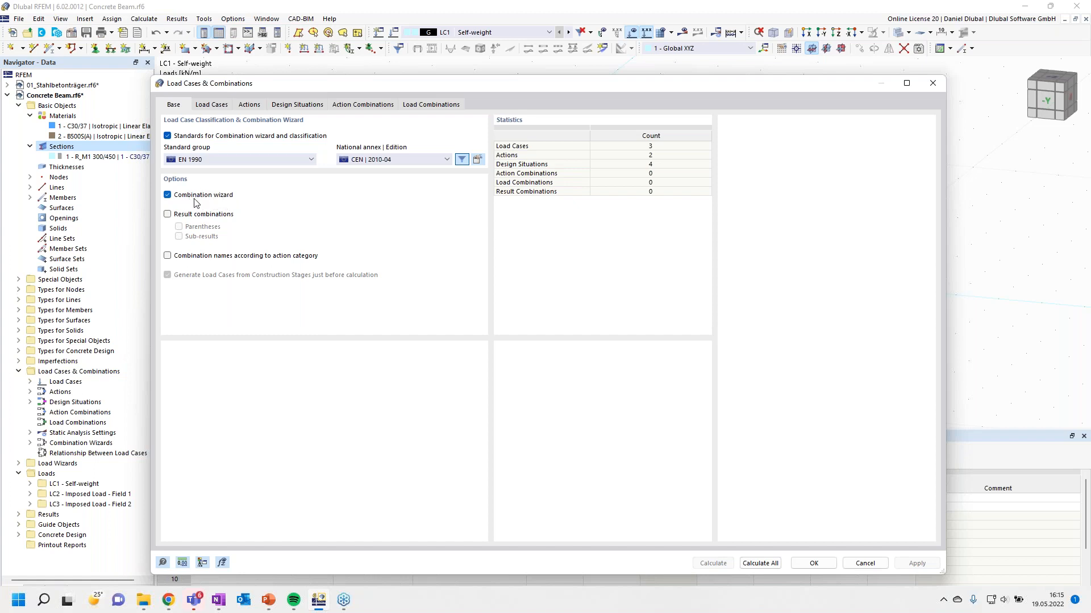
left_click(211, 104)
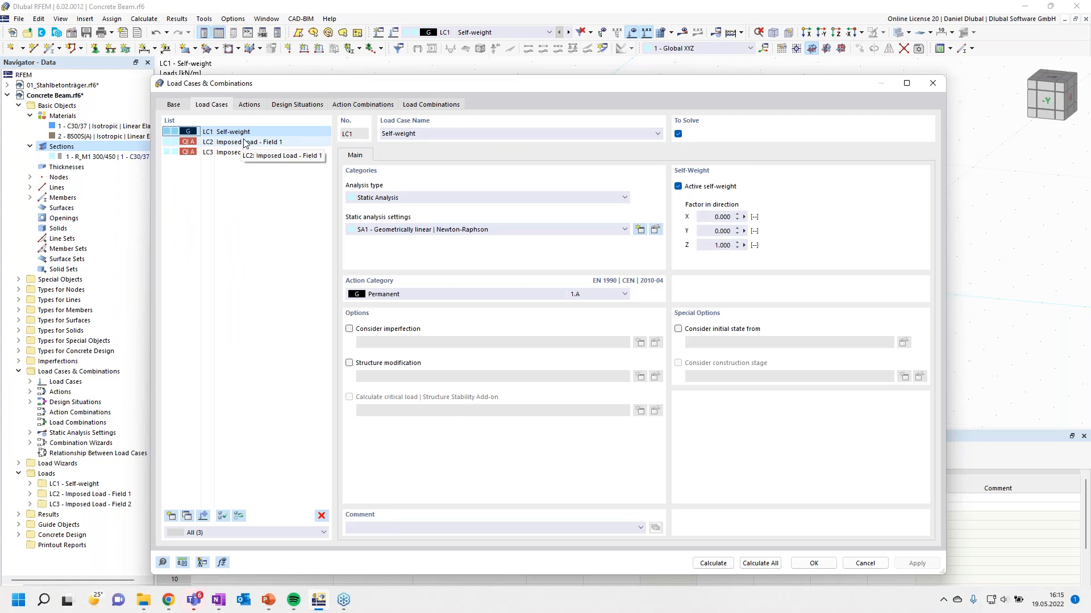
left_click(249, 106)
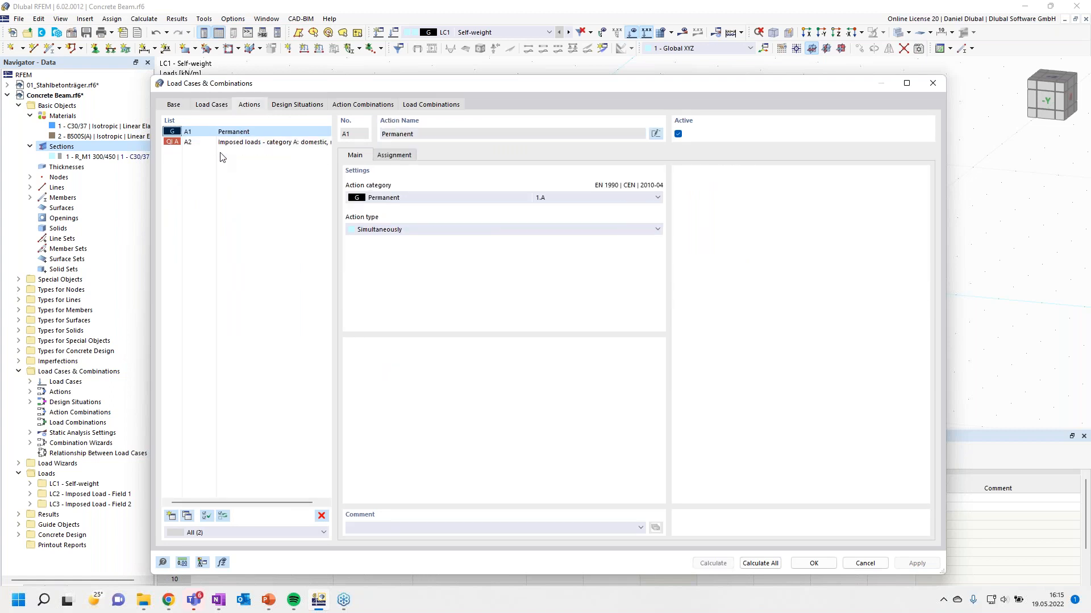
left_click(255, 144)
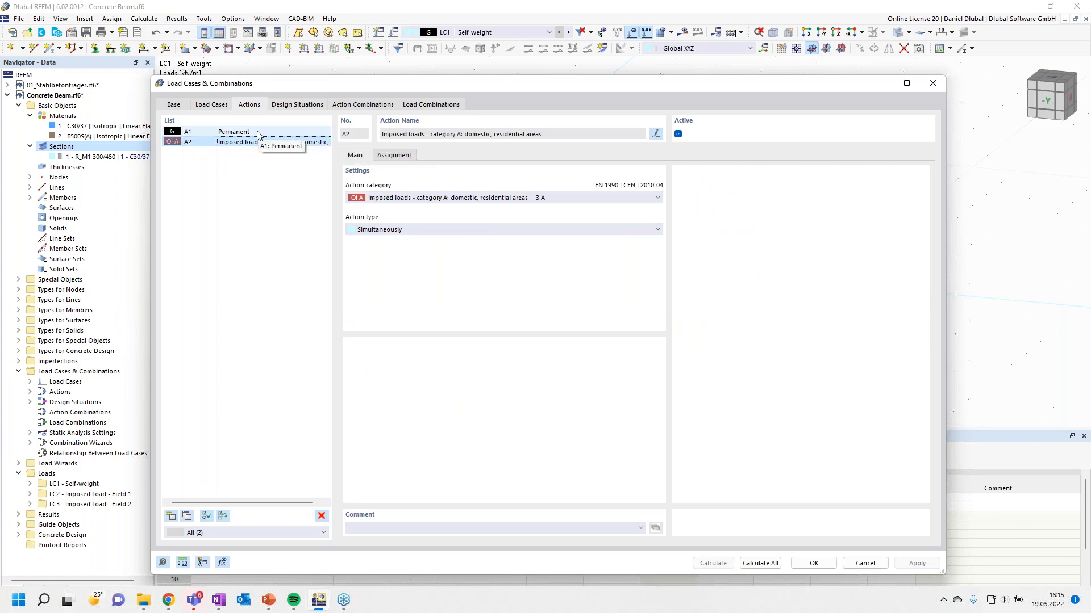
left_click(257, 133)
left_click(261, 143)
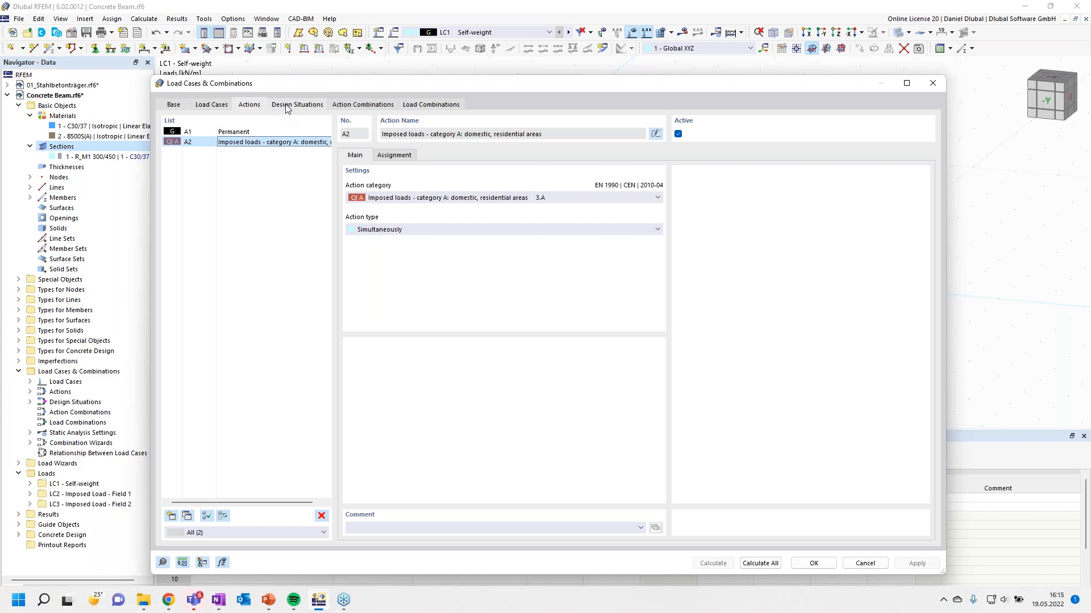
Examine the combination rule behind design situation DS1, ULS (STR/GEO) - Permanent and transient - Eq. 6.10.
left_click(308, 104)
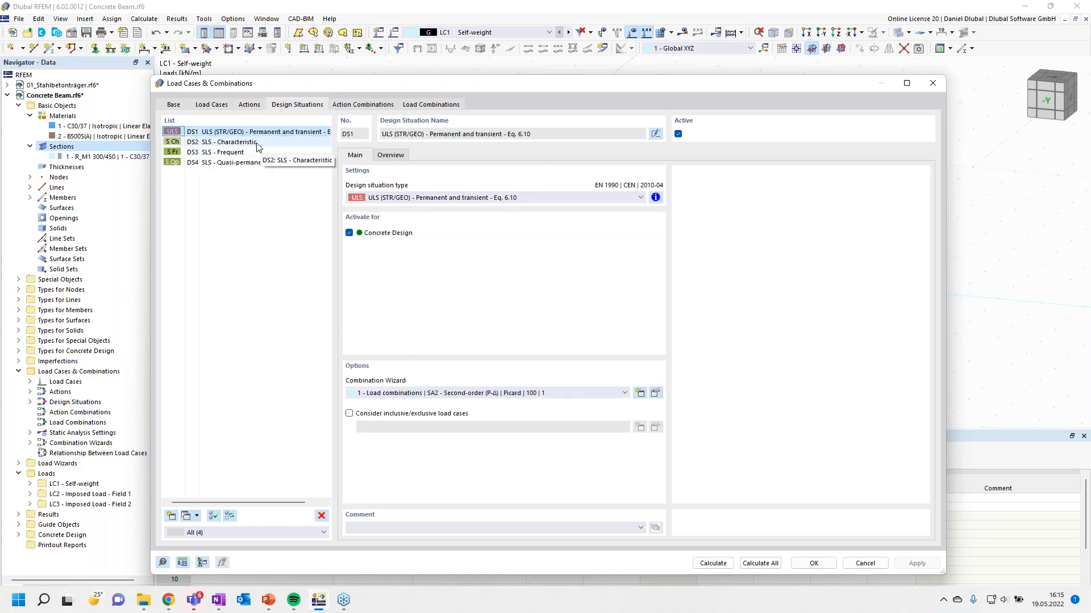
left_click(656, 198)
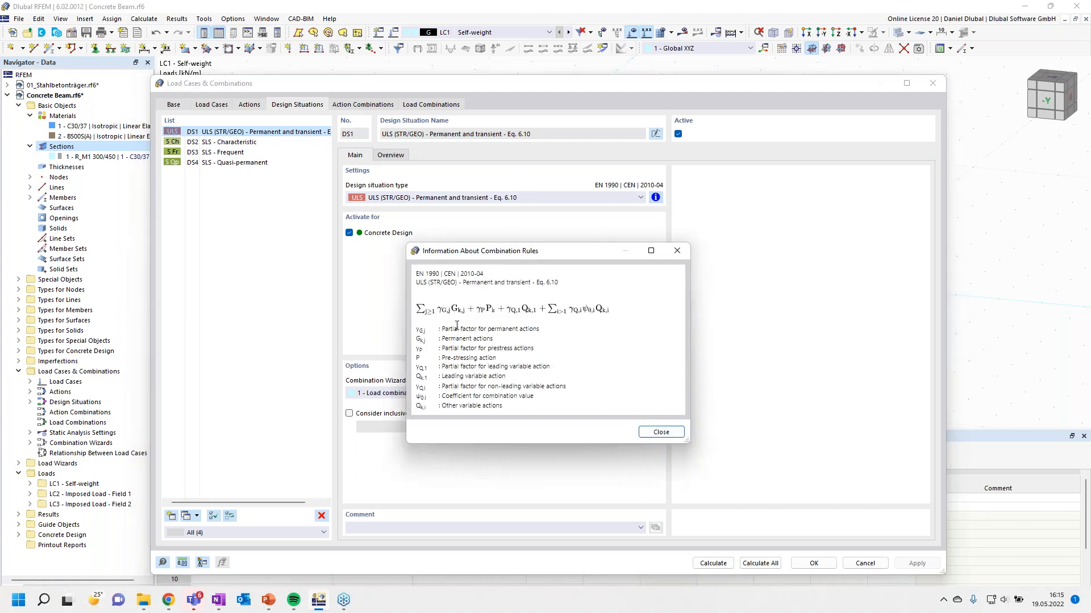
left_click(676, 253)
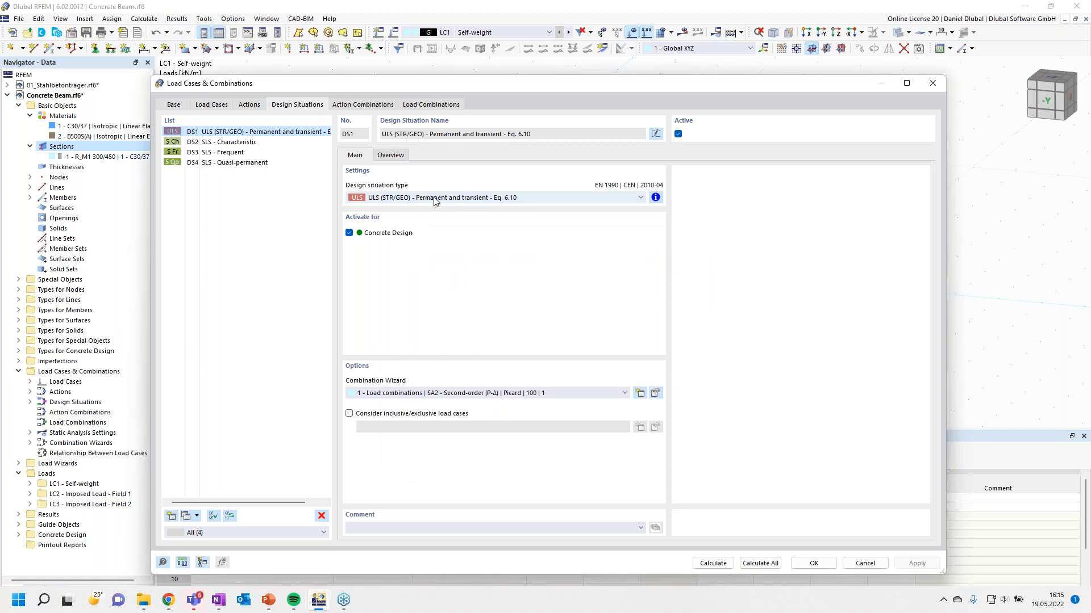
Delete the SLS - Characteristic and SLS - Frequent design situations, DS2 and DS3.
left_click(230, 142)
left_click(232, 152, "ctrl")
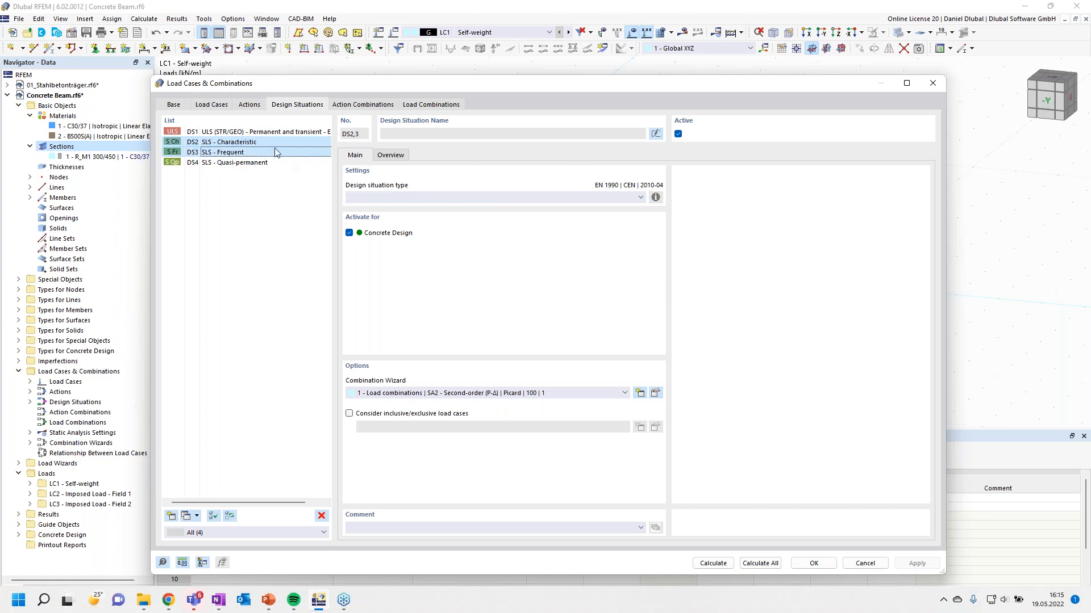
left_click(321, 516)
left_click(556, 351)
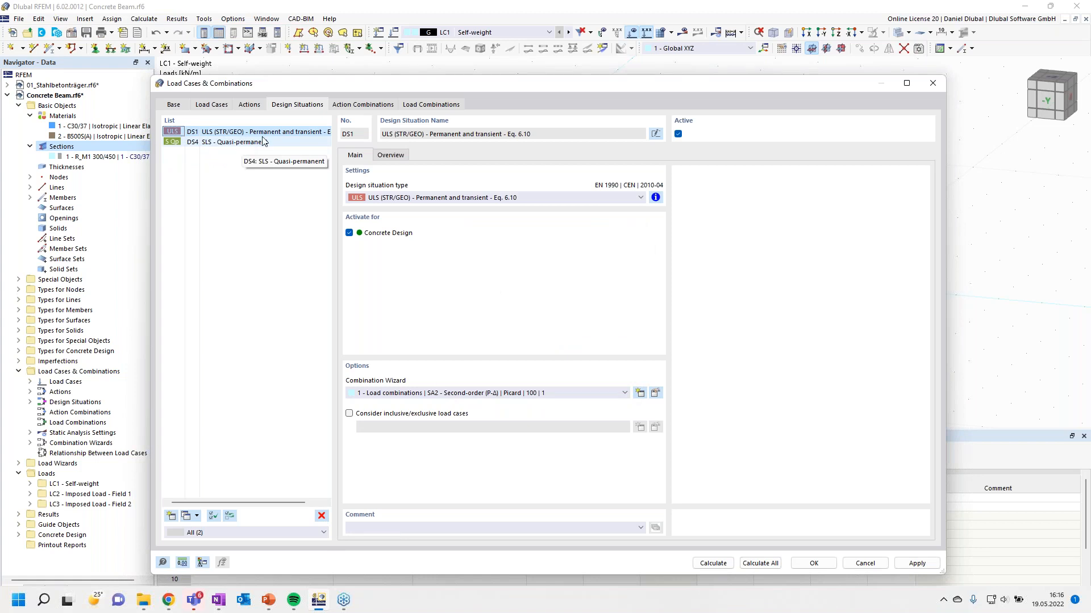
Generate the action and load combinations, review CO2 to CO4, and accept the load cases and combinations settings.
left_click(352, 104)
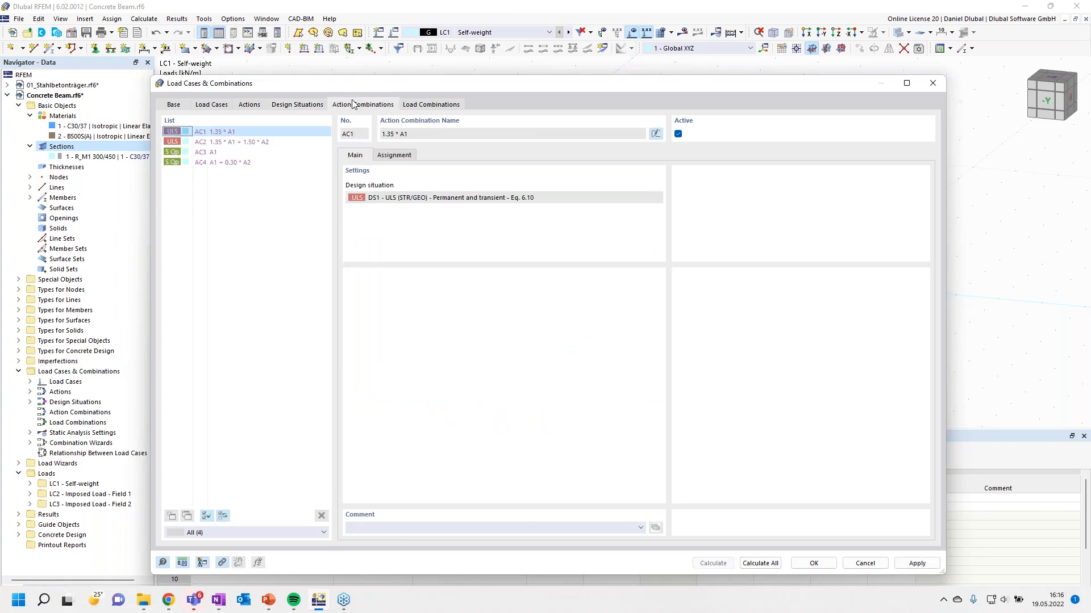
left_click(255, 142)
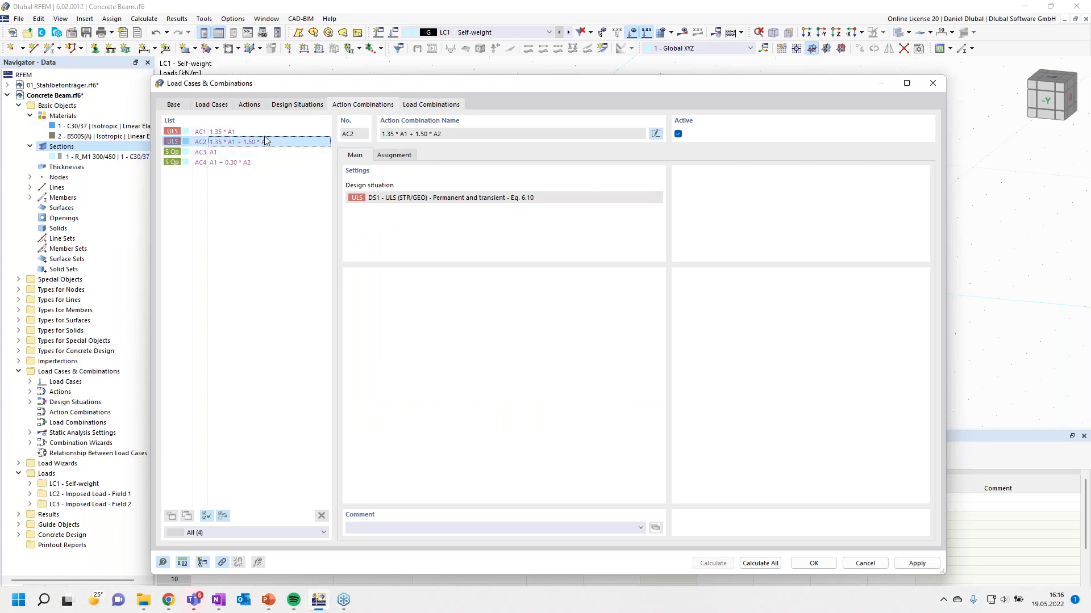
left_click(431, 104)
left_click(227, 144)
left_click(228, 154)
left_click(227, 164)
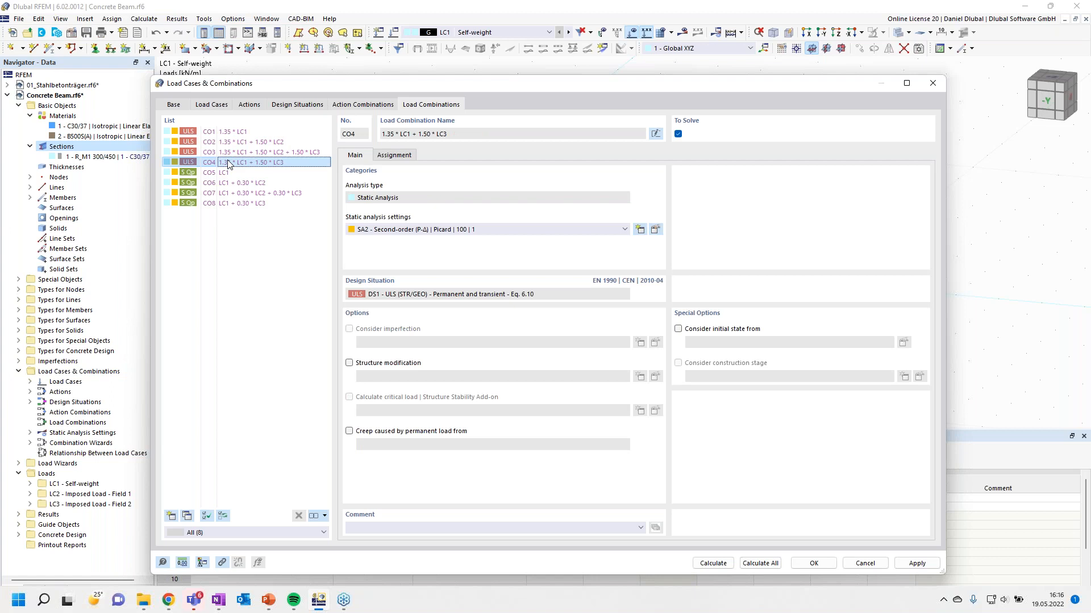
left_click(818, 563)
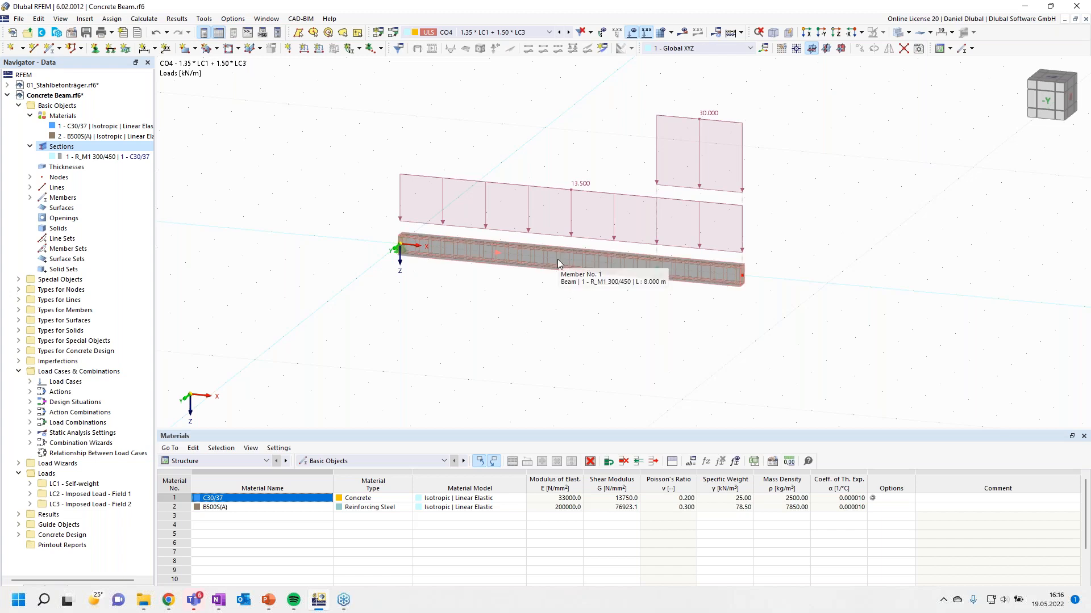
Open the beam member for editing and check which settings depend on its concrete design properties, leaving them activated.
double_click(558, 263)
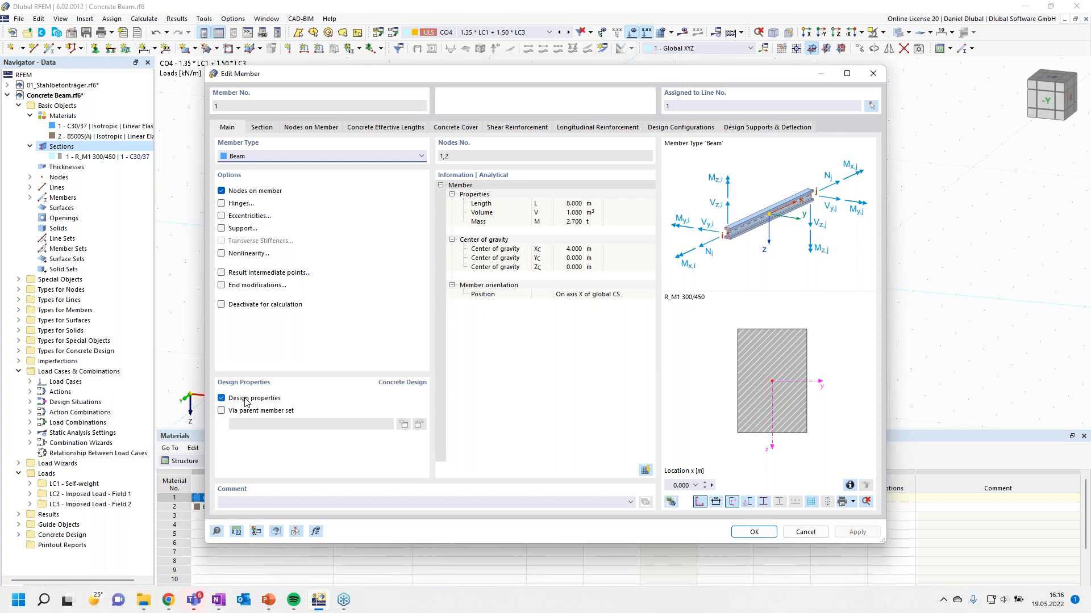
left_click(221, 399)
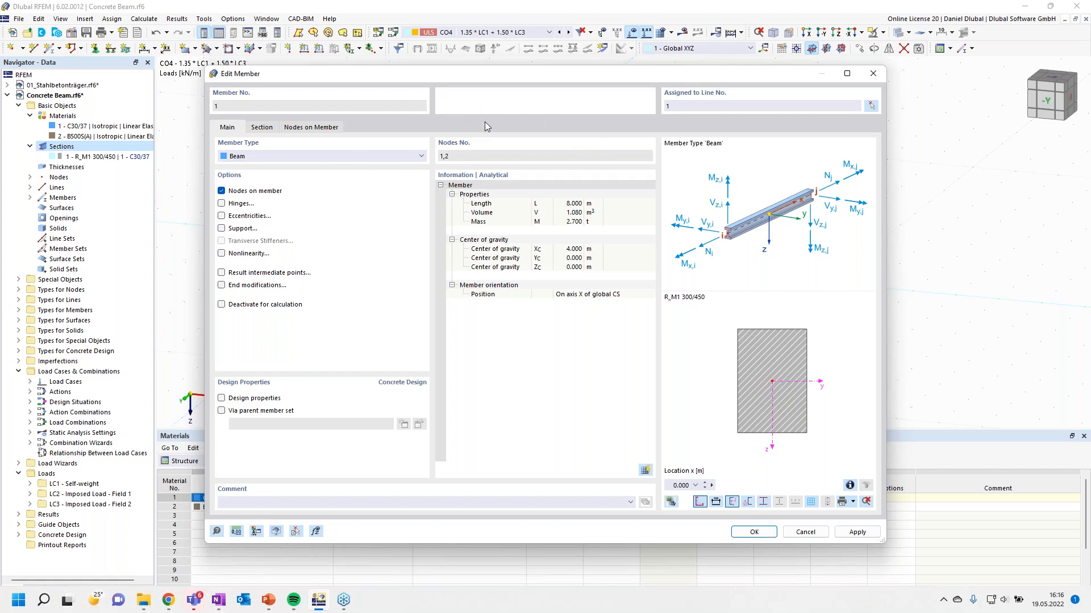
left_click(221, 398)
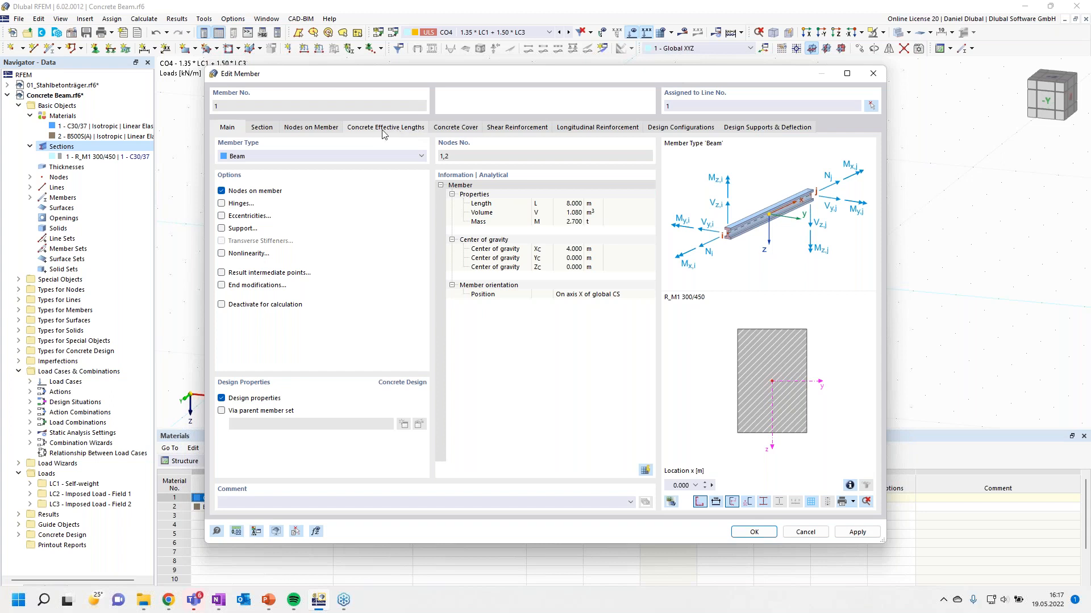
Open the beam's concrete cover settings and try the user-defined cover option.
left_click_drag(458, 76, 461, 107)
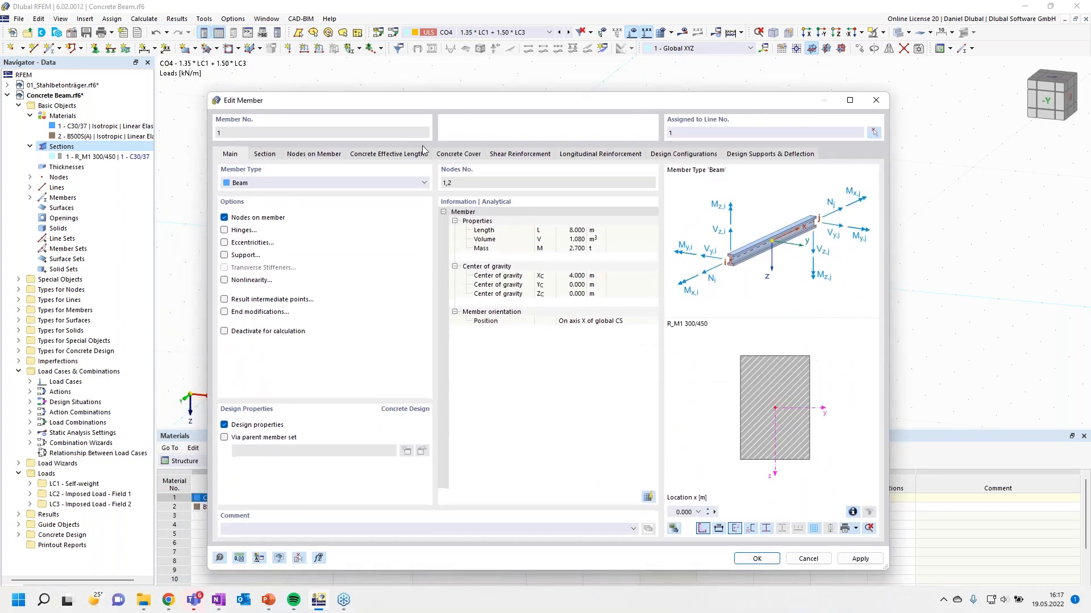
left_click(459, 154)
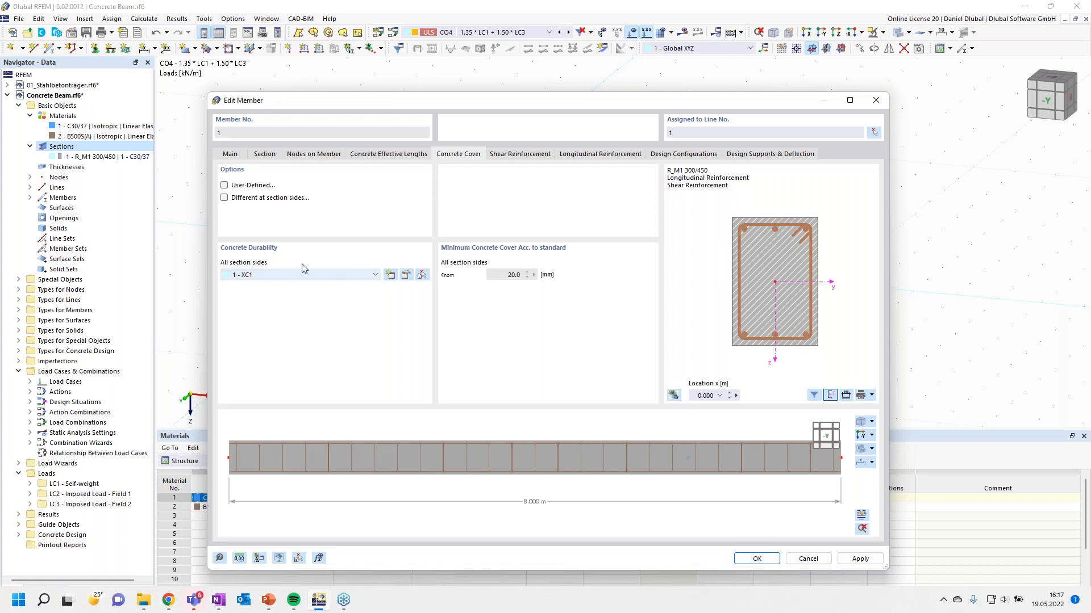
left_click(225, 186)
left_click(225, 185)
Open the assigned concrete durability and check the carbonation corrosion classes, keeping XC1 - Dry or permanently wet.
left_click(405, 277)
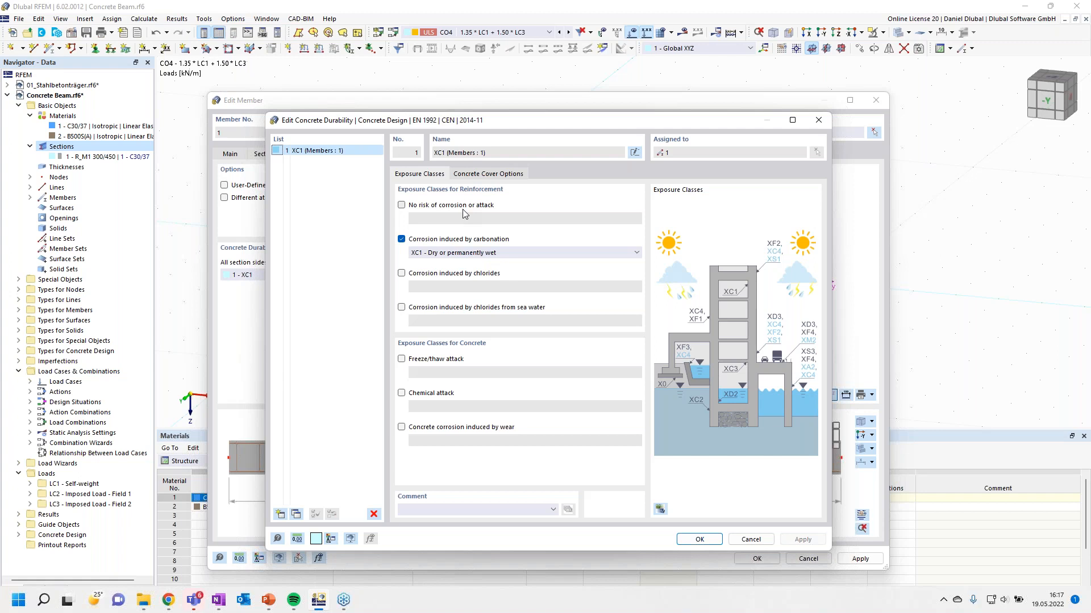
left_click(430, 255)
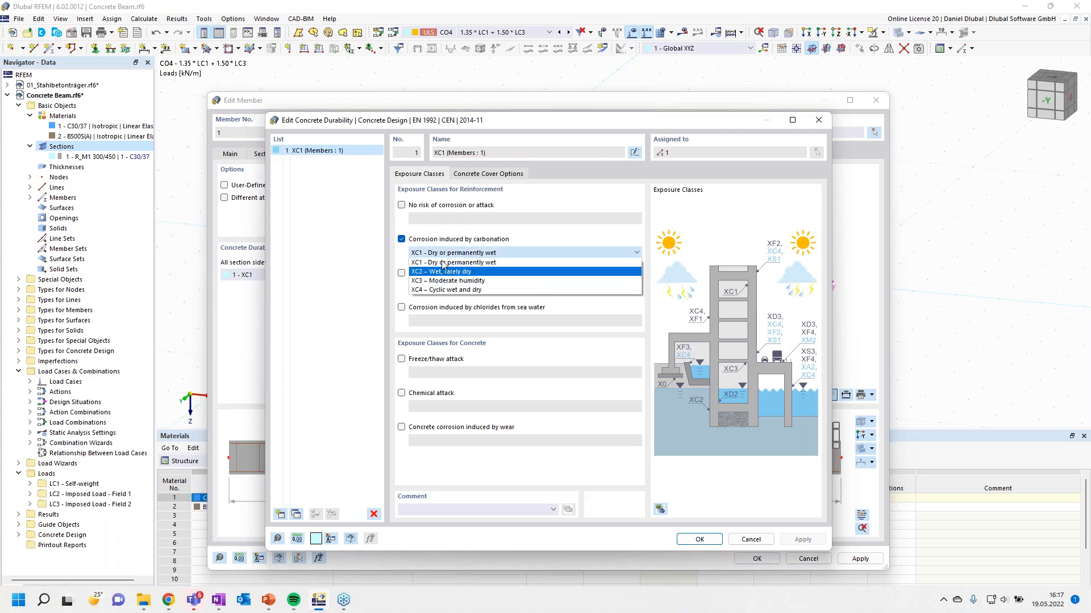
left_click(443, 263)
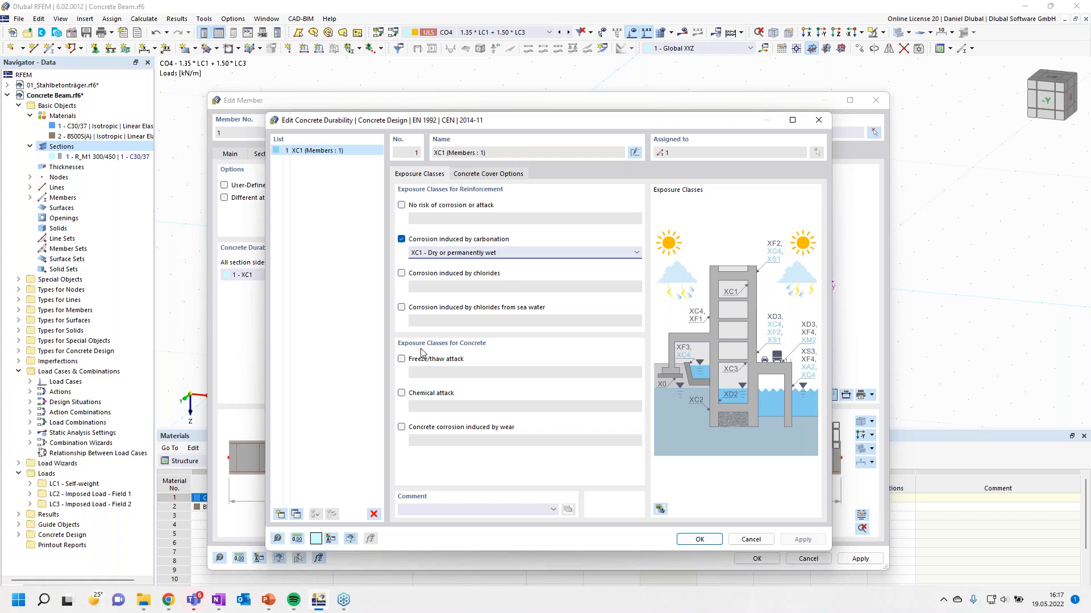
Try freeze/thaw attack class XF3 - High water saturation, without de-icing agents, clear it and close the durability settings.
left_click(402, 359)
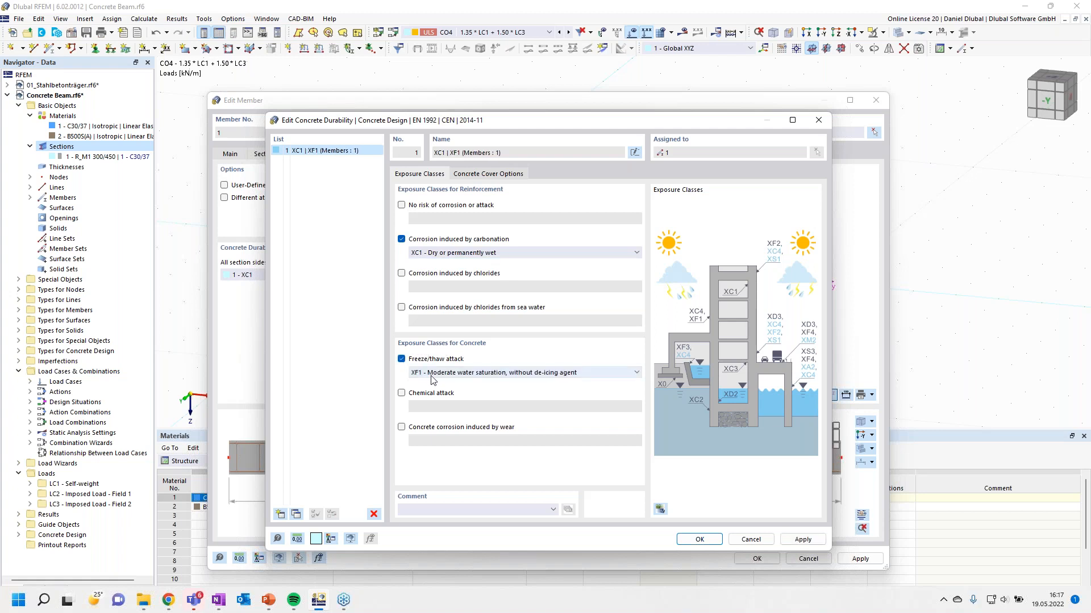
left_click(431, 373)
left_click(440, 402)
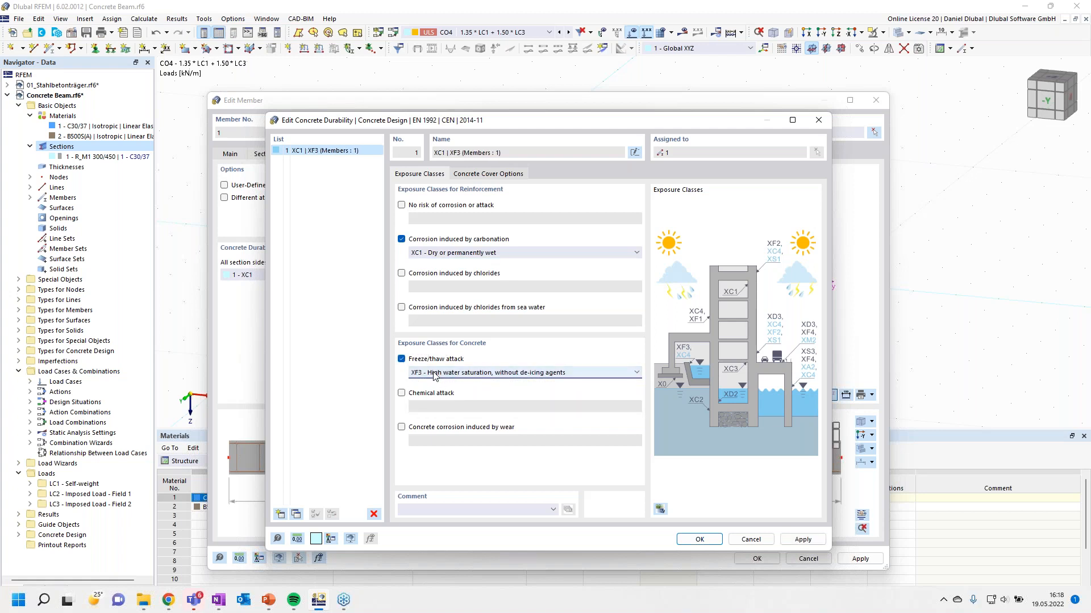
left_click(402, 360)
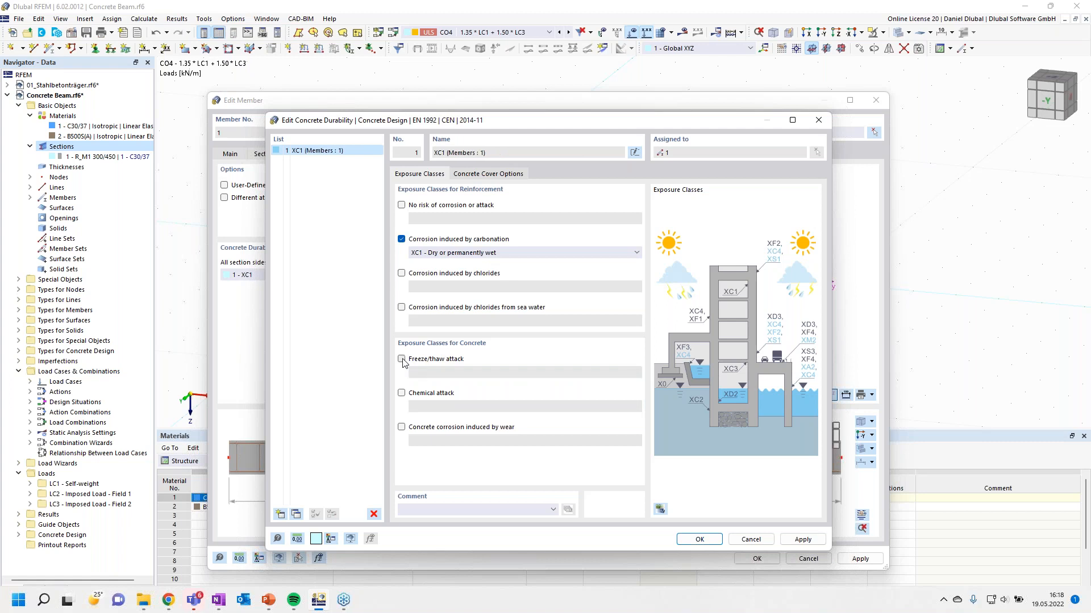
left_click_drag(395, 121, 683, 148)
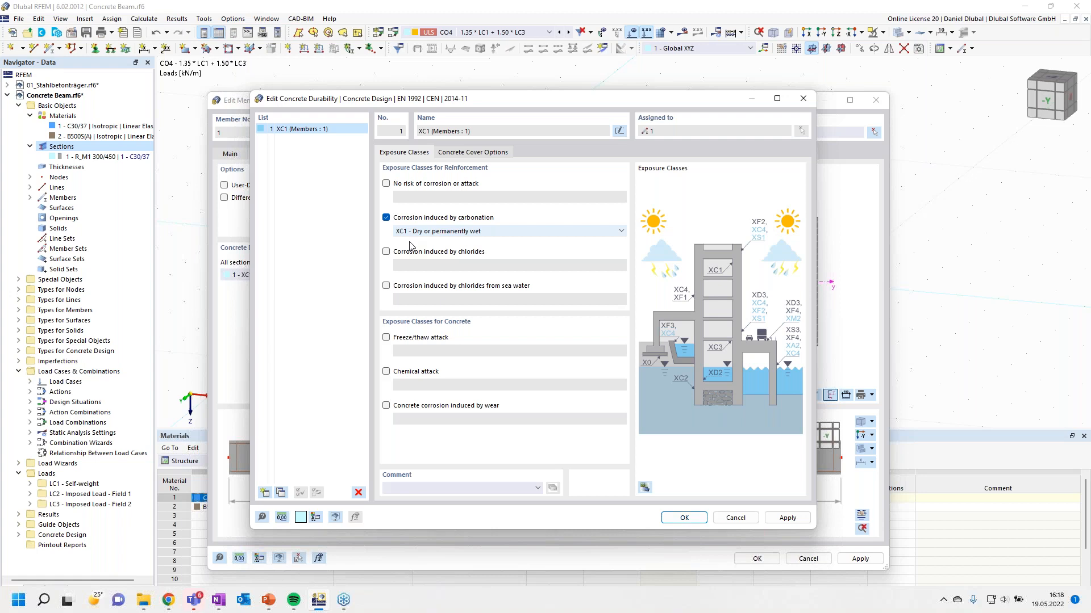
key("Escape")
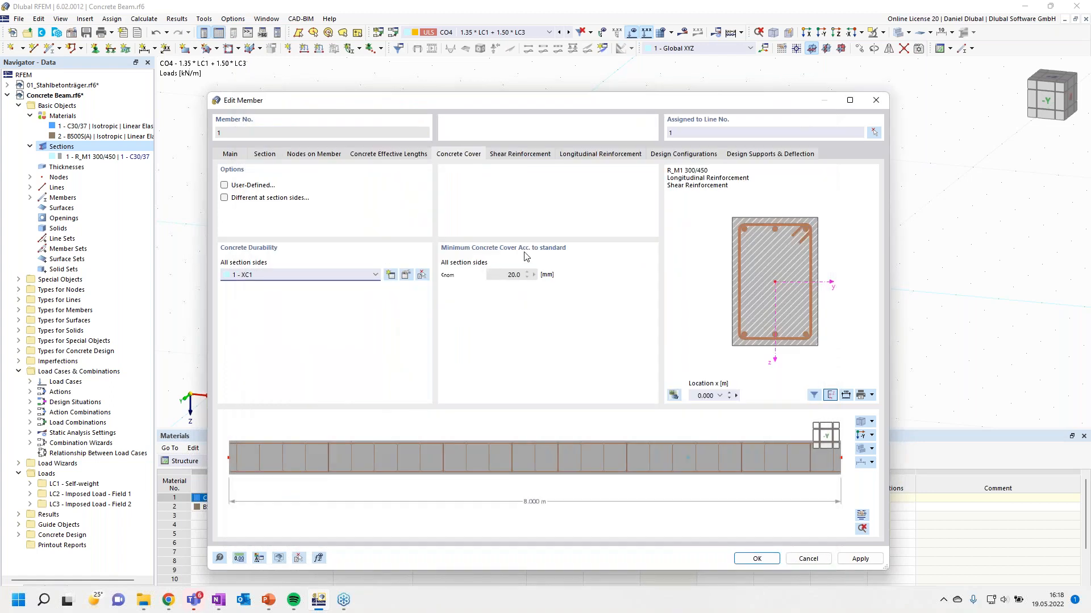
Try the user-defined concrete cover and the separate durability per section side, restoring the standard cover.
left_click_drag(445, 102, 407, 70)
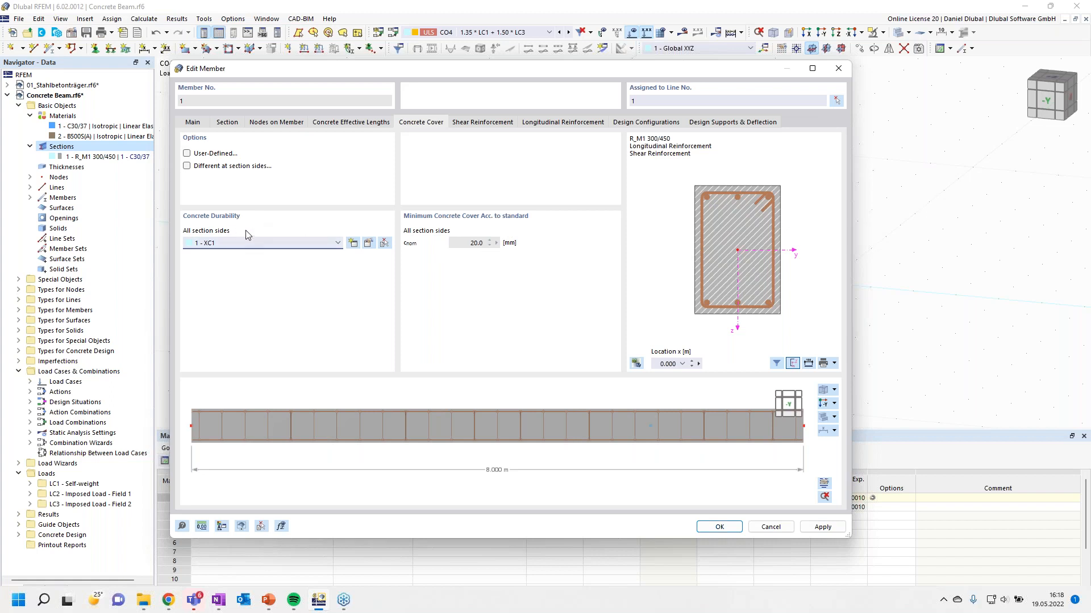
left_click(186, 154)
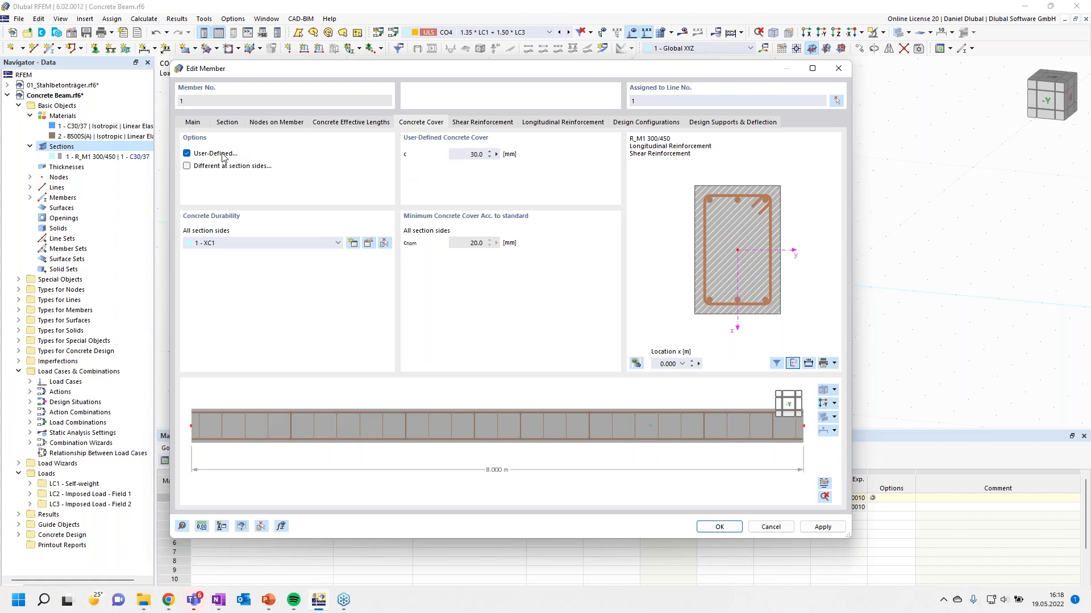
left_click(187, 154)
left_click(187, 166)
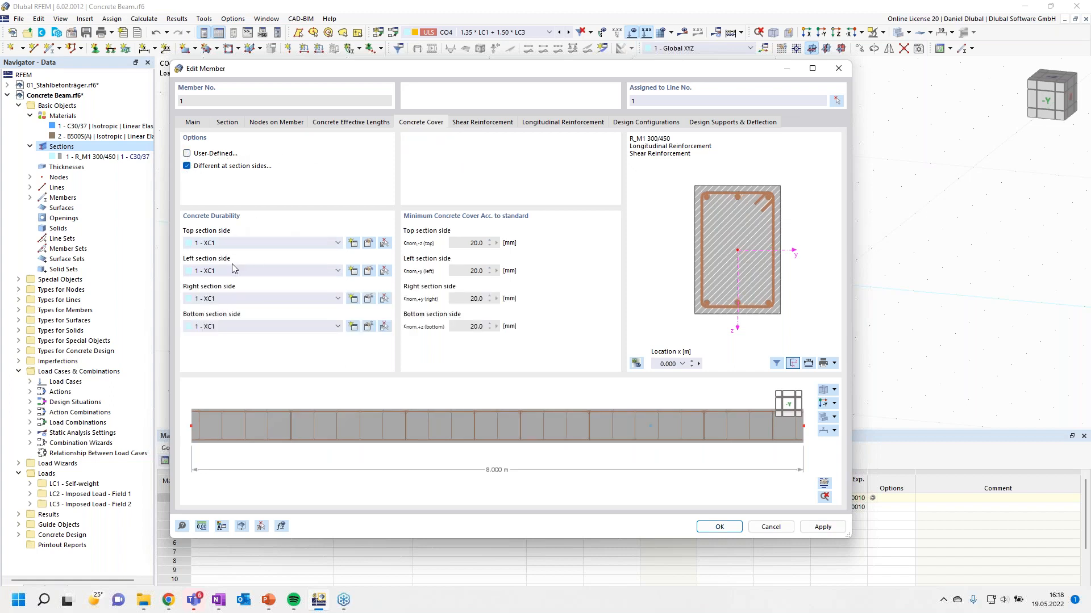
left_click(187, 166)
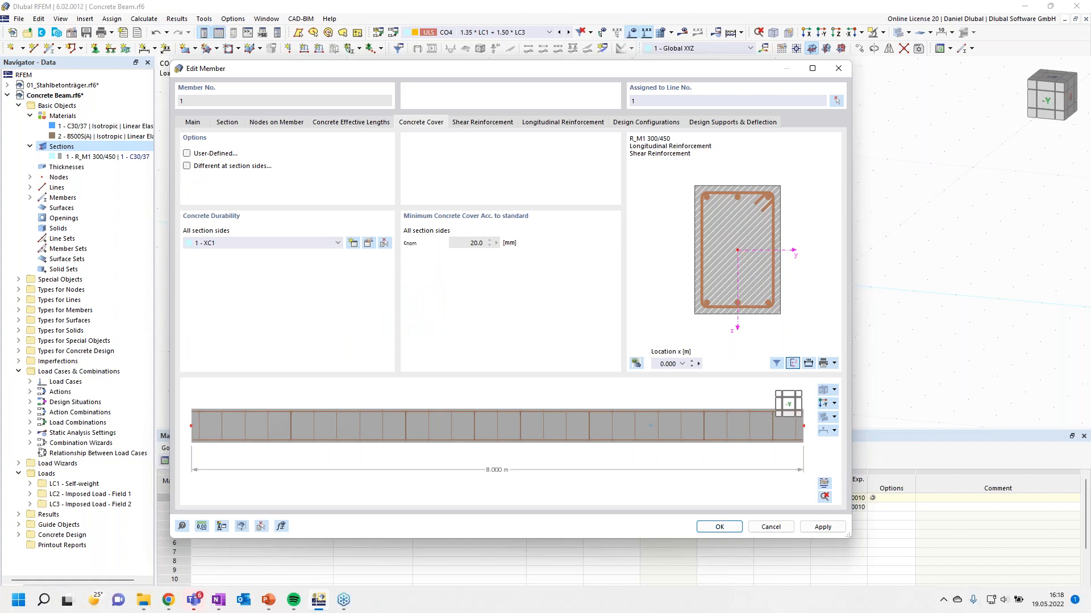
Try two-legged closed stirrups with 90° hooks and four-legged closed stirrups with 135° hooks, restoring type A | Two legged | Closed | Hook 135°.
left_click(503, 123)
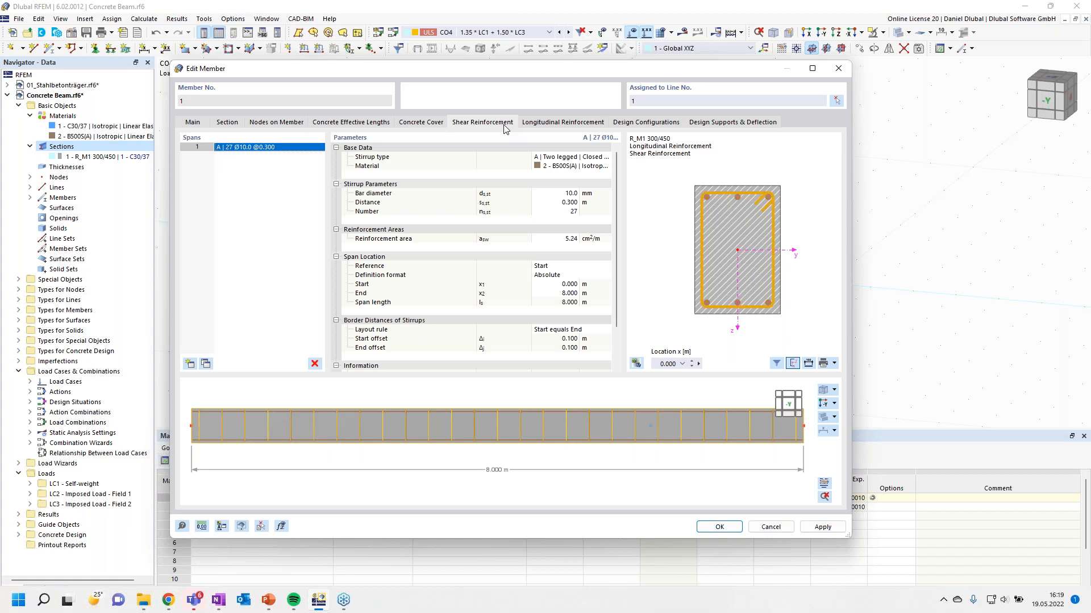
left_click(561, 158)
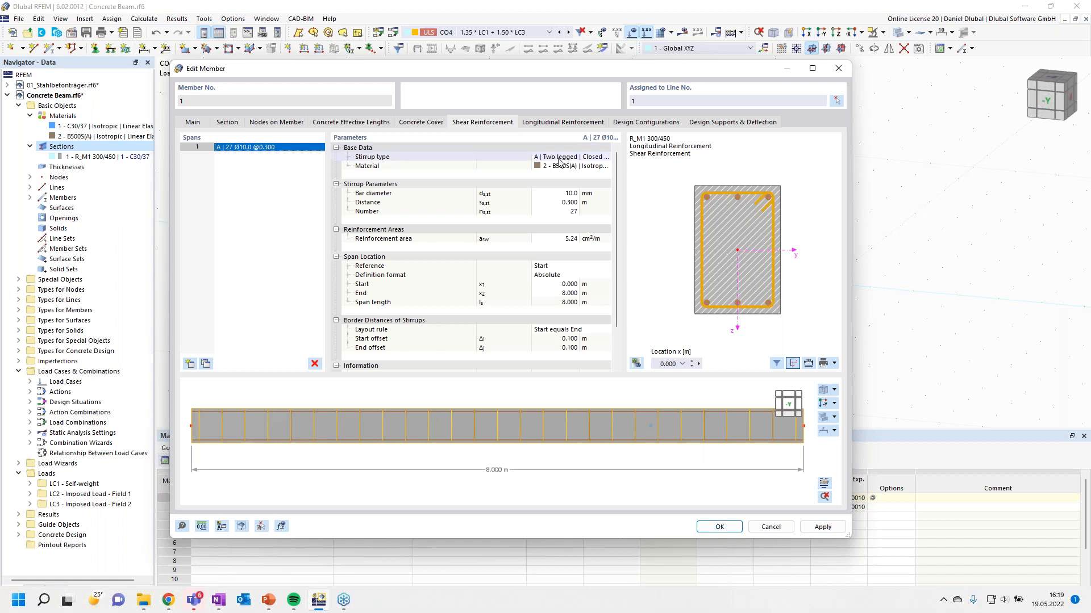
left_click(597, 161)
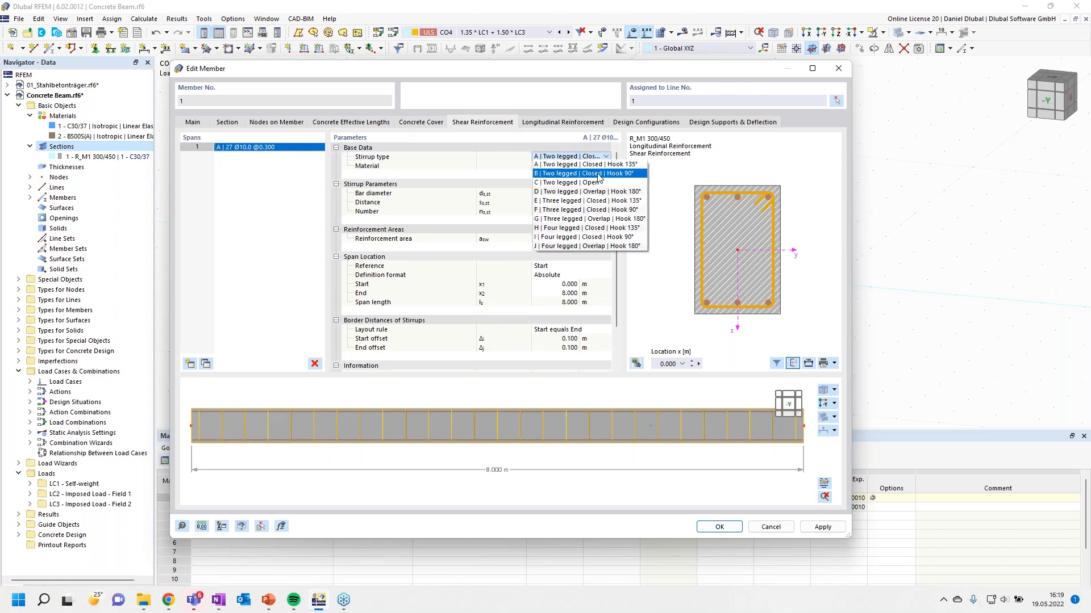
left_click(599, 167)
left_click(602, 157)
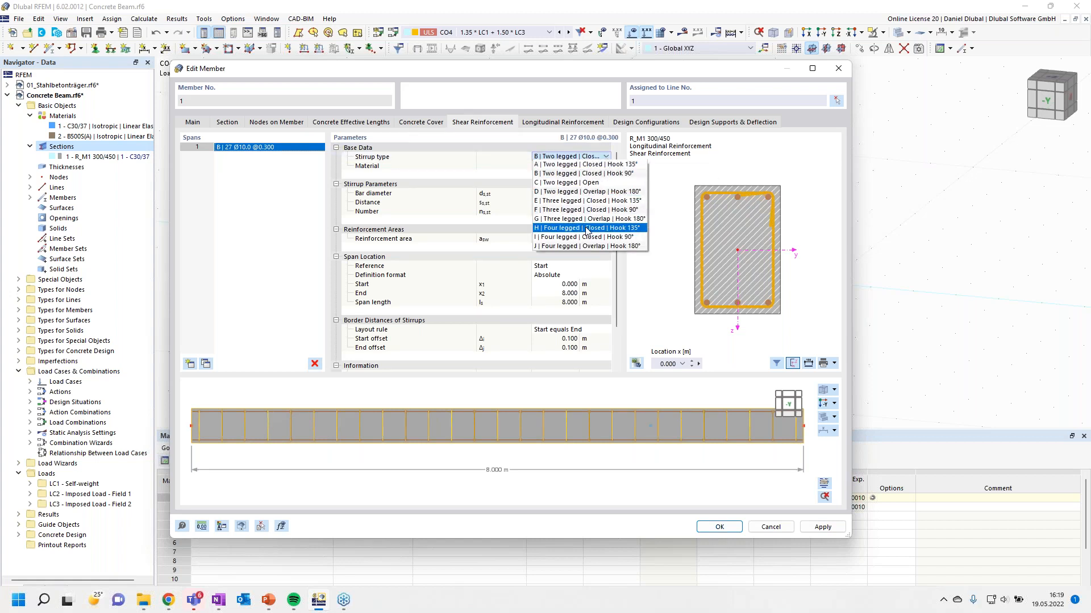
left_click(588, 213)
left_click(606, 157)
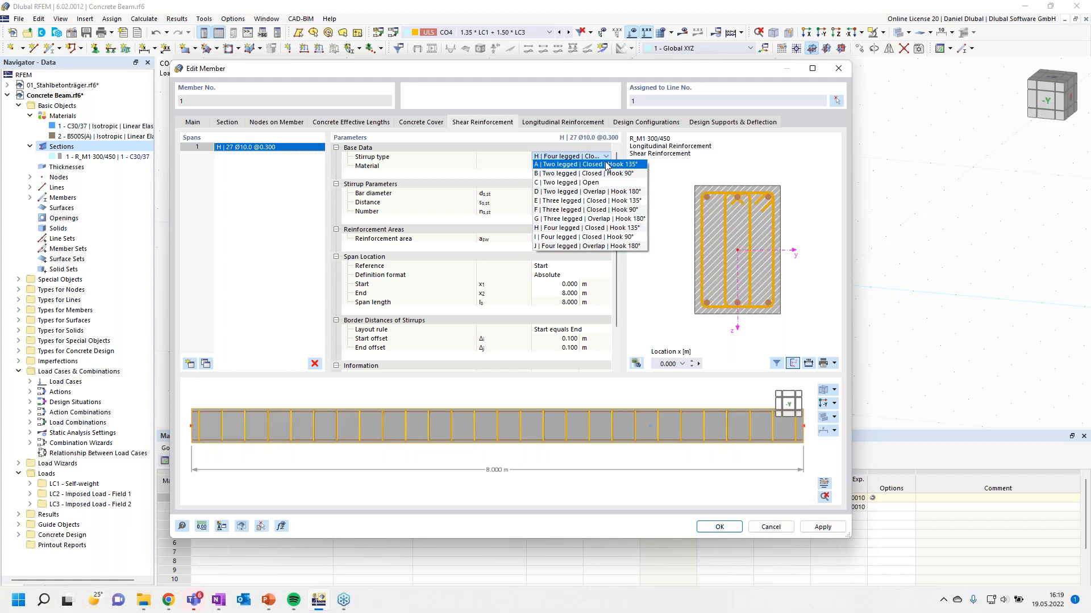
left_click(606, 165)
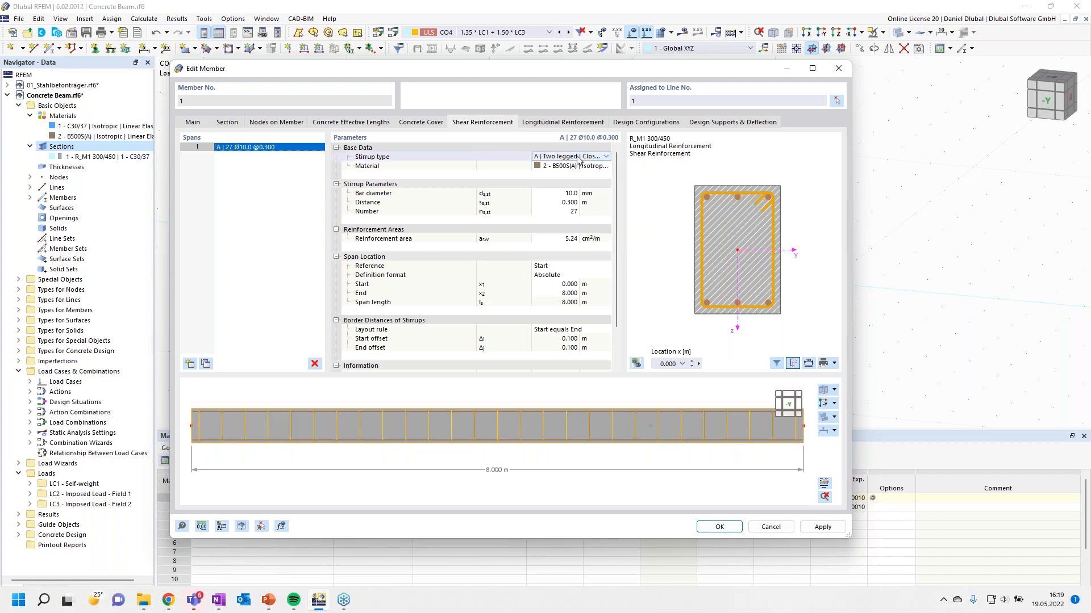
left_click(604, 158)
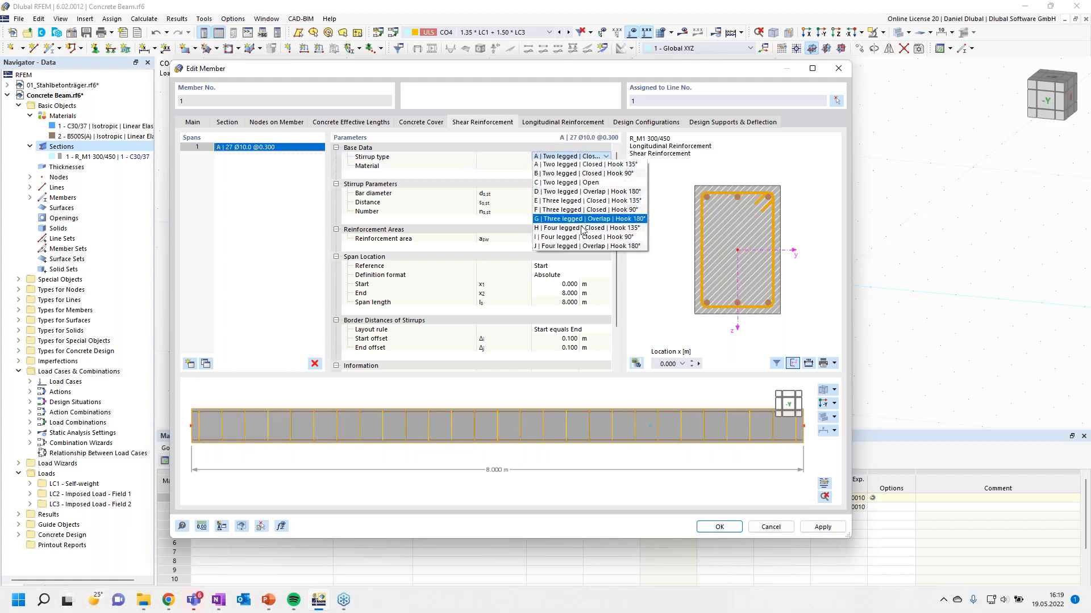
left_click(520, 141)
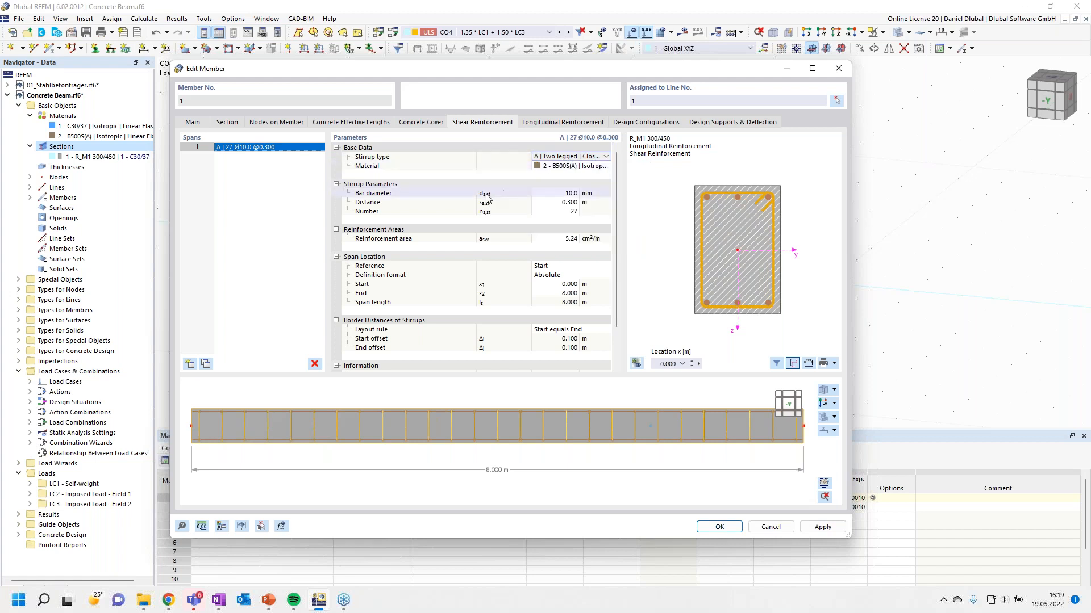
Set the shear reinforcement's stirrup bar diameter to 8 mm and the stirrup distance to 0.150 m, and review the remaining parameters.
left_click(562, 194)
type("8")
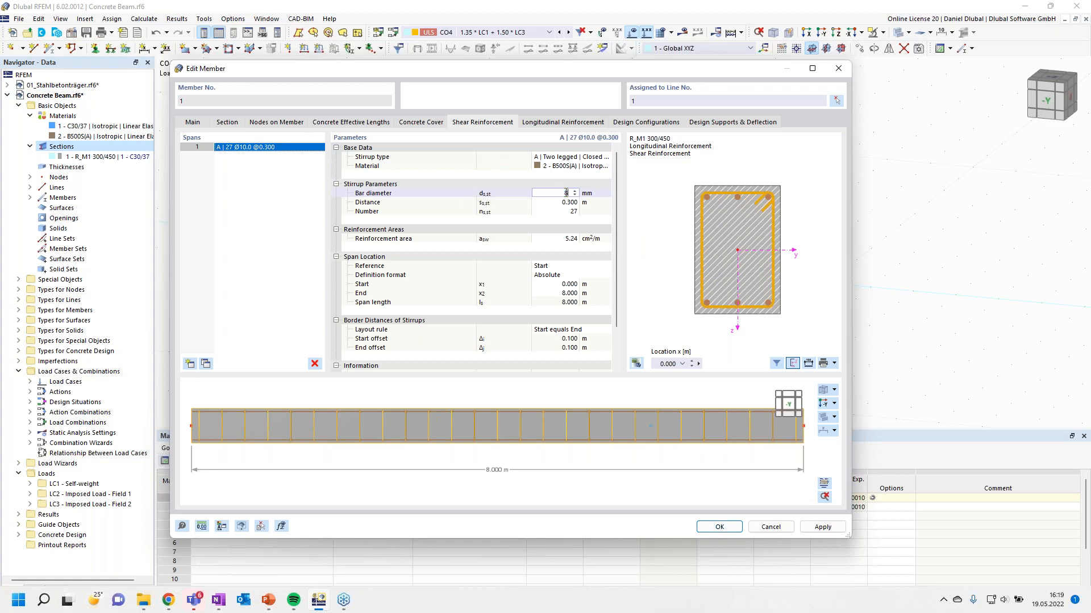
left_click(595, 212)
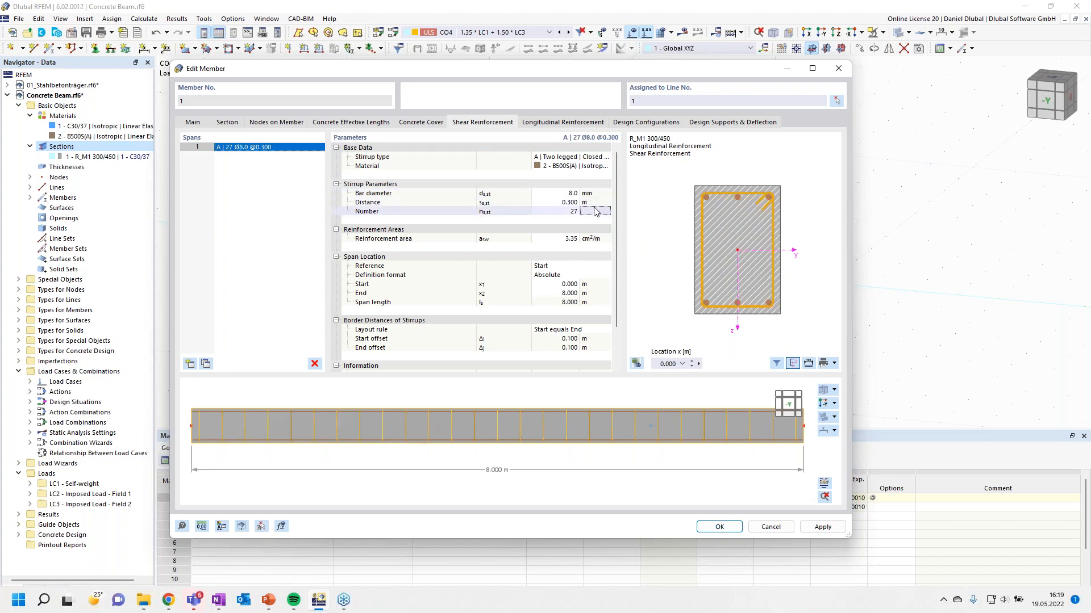
left_click(565, 204)
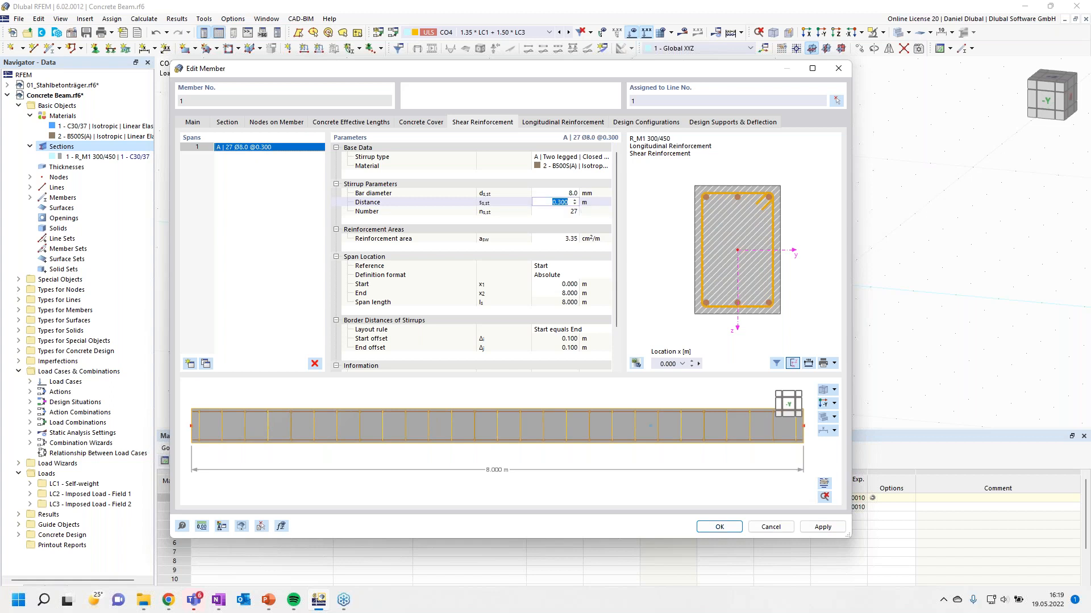
type("0.15")
left_click(591, 194)
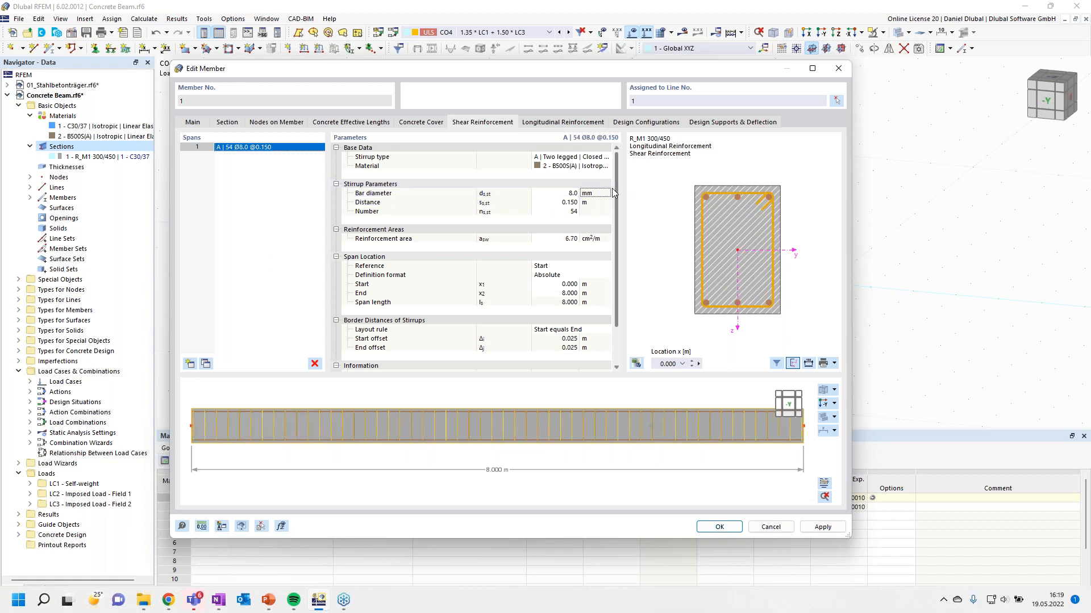
scroll(617, 220, "down", 1)
scroll(617, 220, "down", 1)
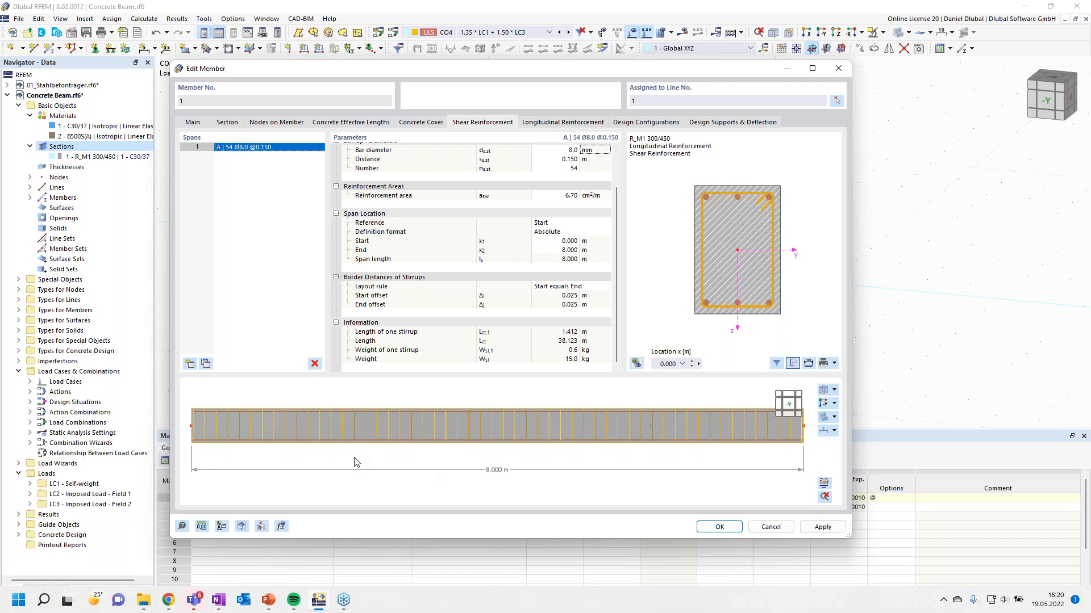
Change the beam's longitudinal reinforcement to rebar type B | Unsymmetrical.
left_click(574, 123)
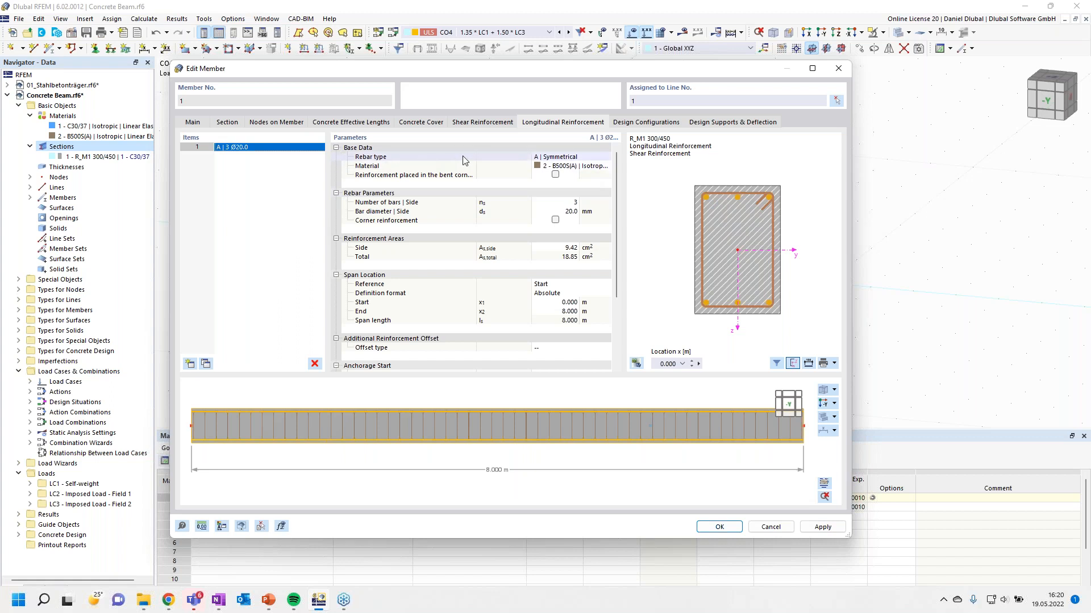
left_click(580, 159)
left_click(604, 157)
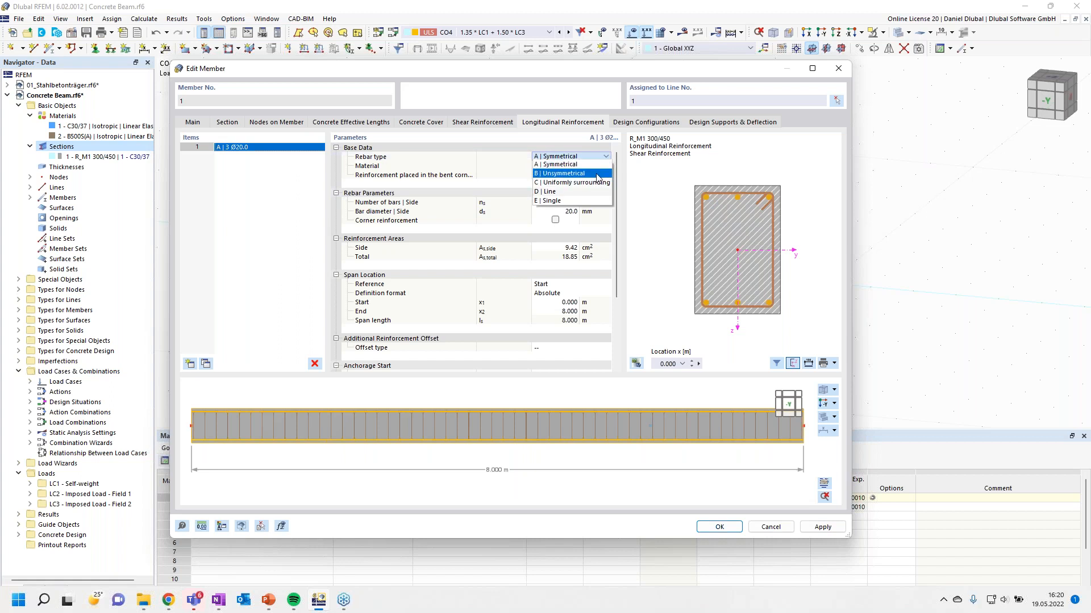
left_click(596, 174)
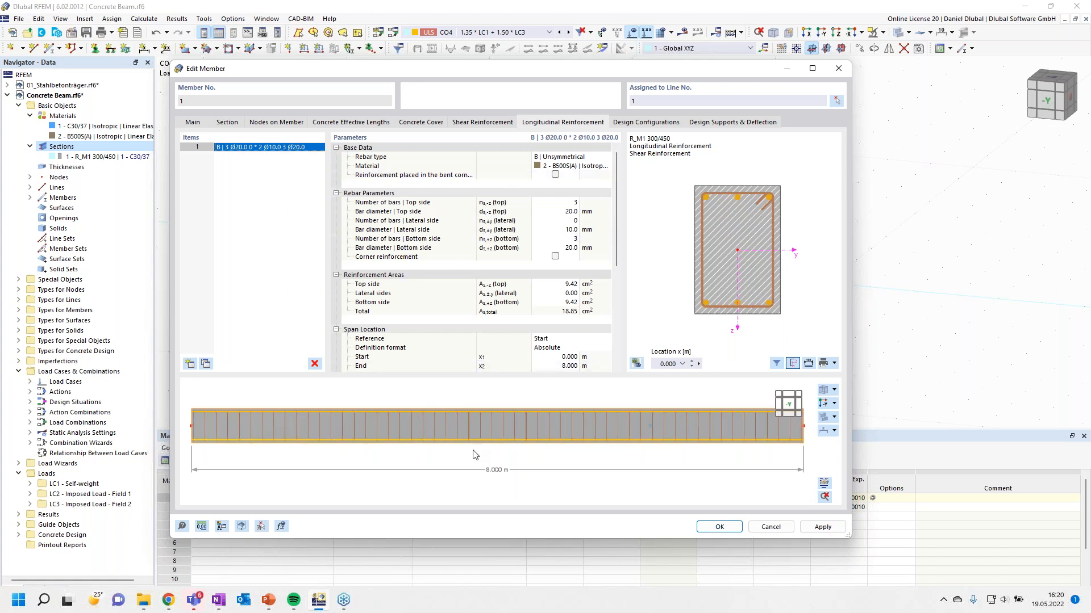
Set the top side to 2 bars of 12 mm diameter and the lateral side to 1 bar.
left_click(568, 202)
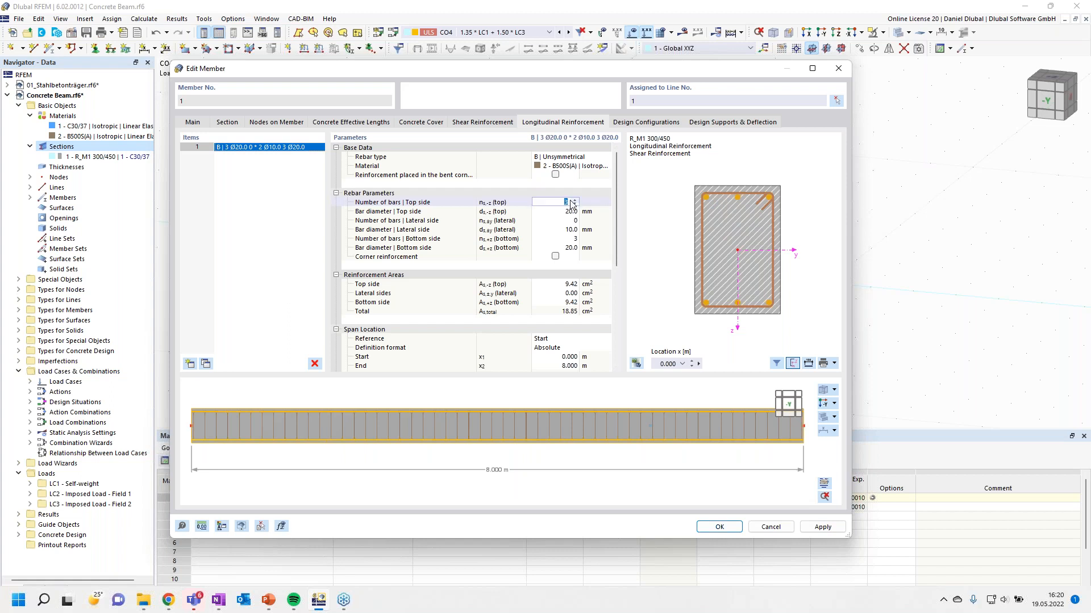
left_click(569, 211)
type("1")
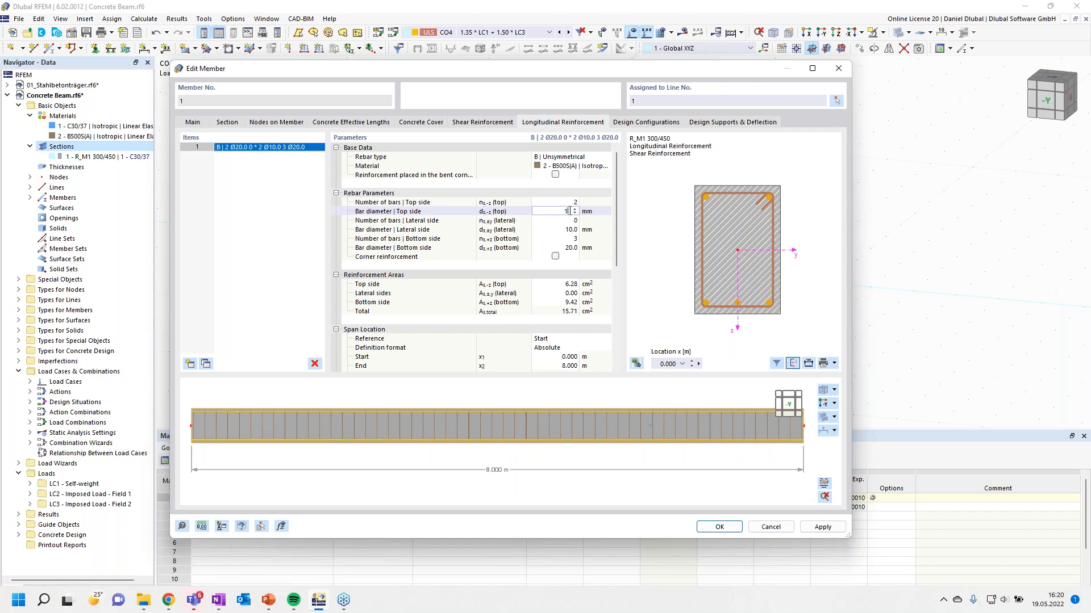
type("2")
left_click(570, 221)
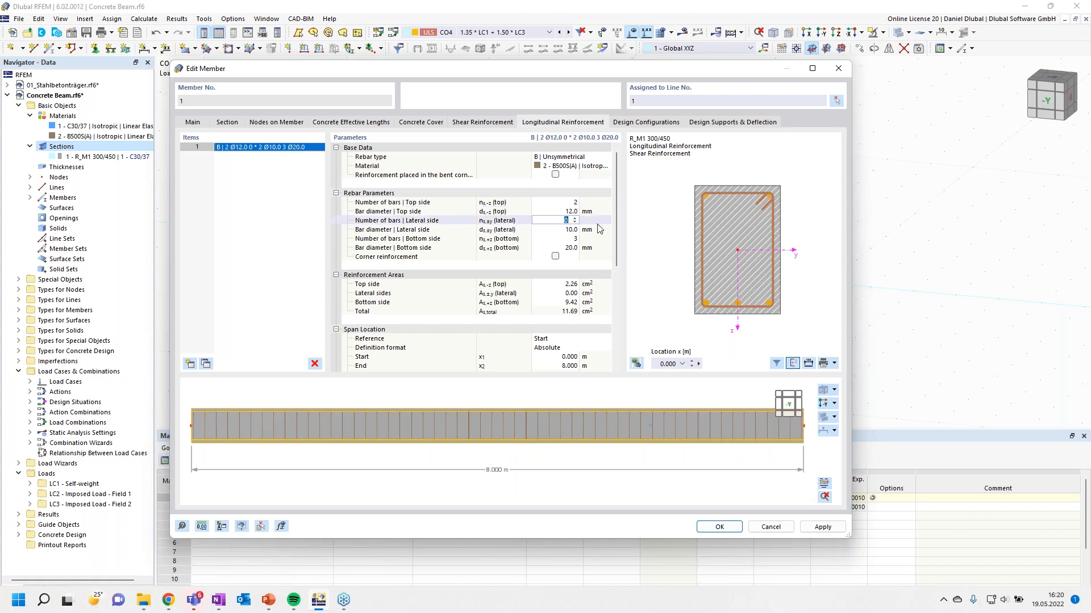
key("Tab")
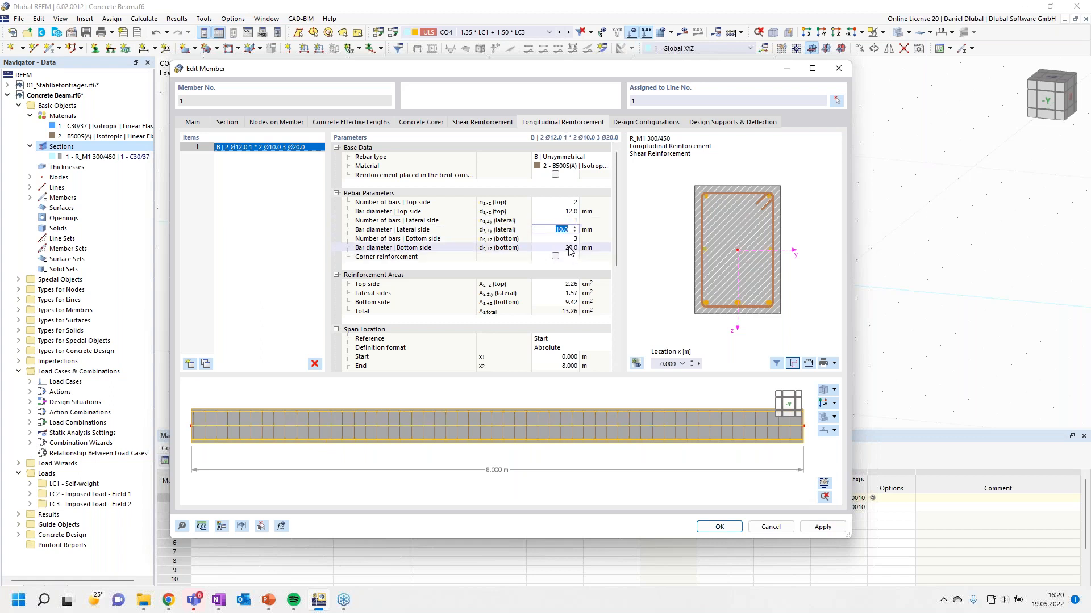
Set the bottom-side bar diameter to 16 mm and review the span location, anchorage and information of the longitudinal reinforcement.
left_click(572, 242)
left_click(568, 248)
type("1")
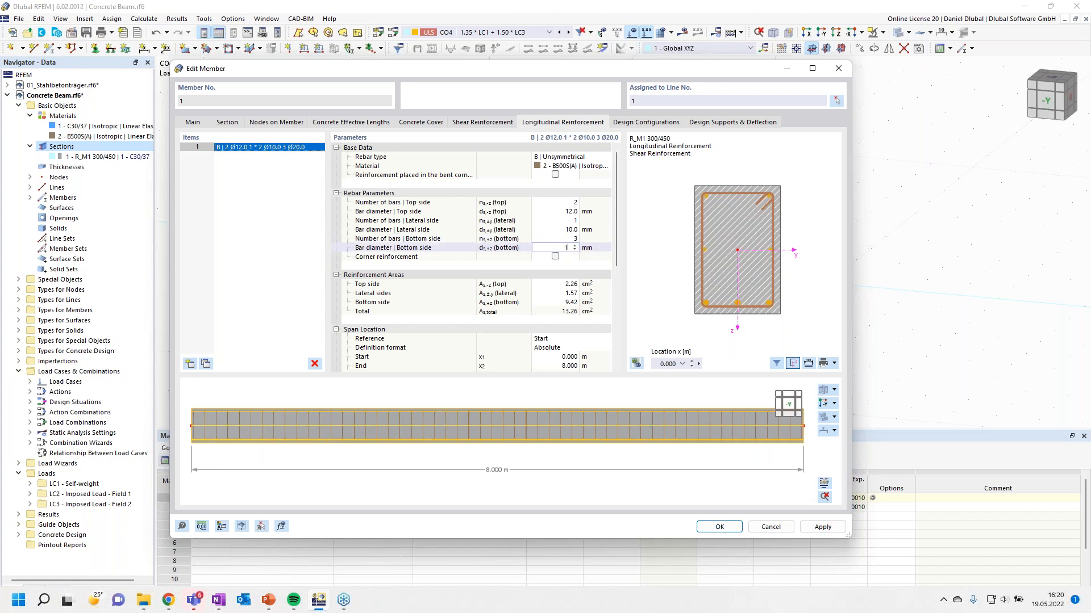
type("6")
left_click(568, 239)
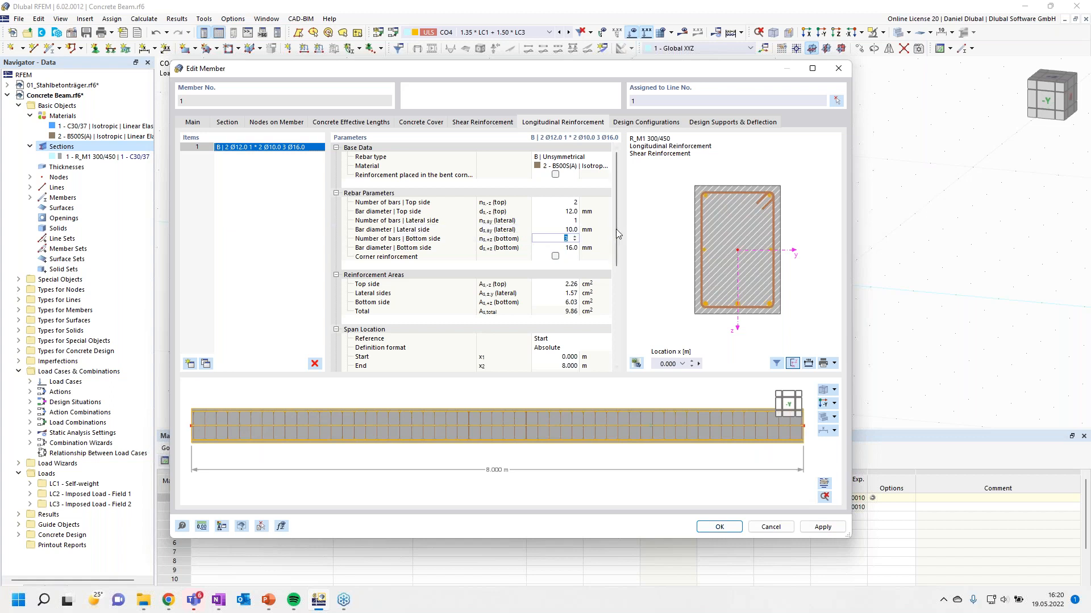
left_click_drag(617, 234, 616, 243)
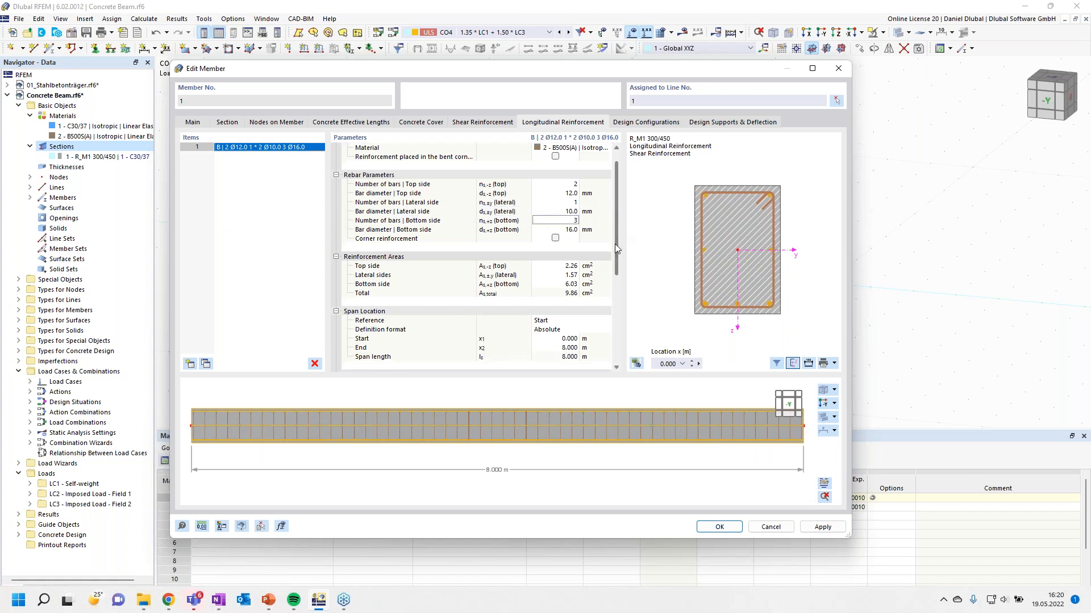
scroll(401, 231, "down", 6)
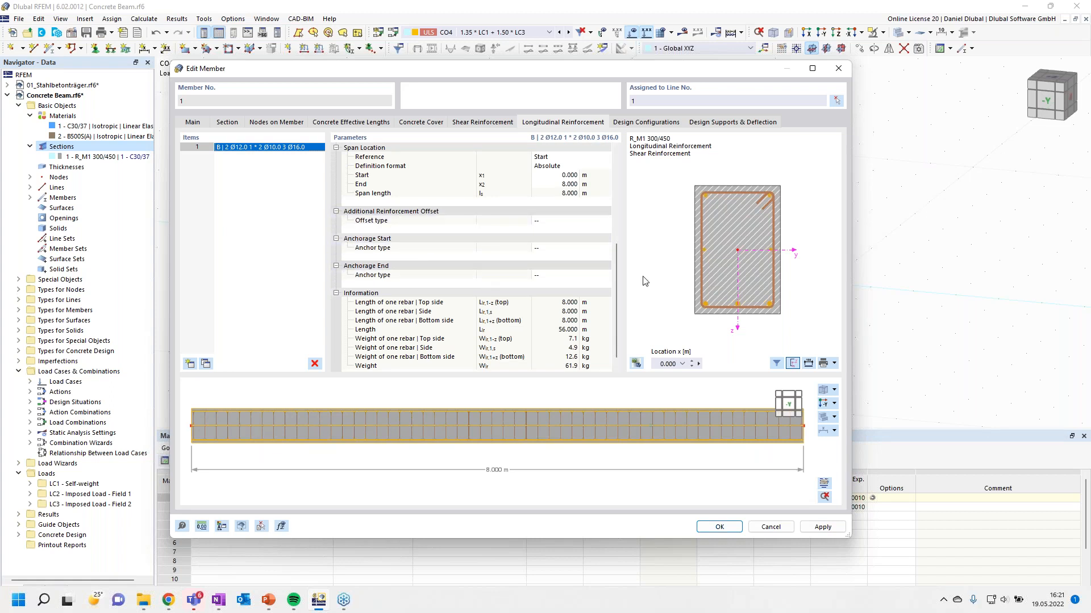
scroll(613, 271, "down", 1)
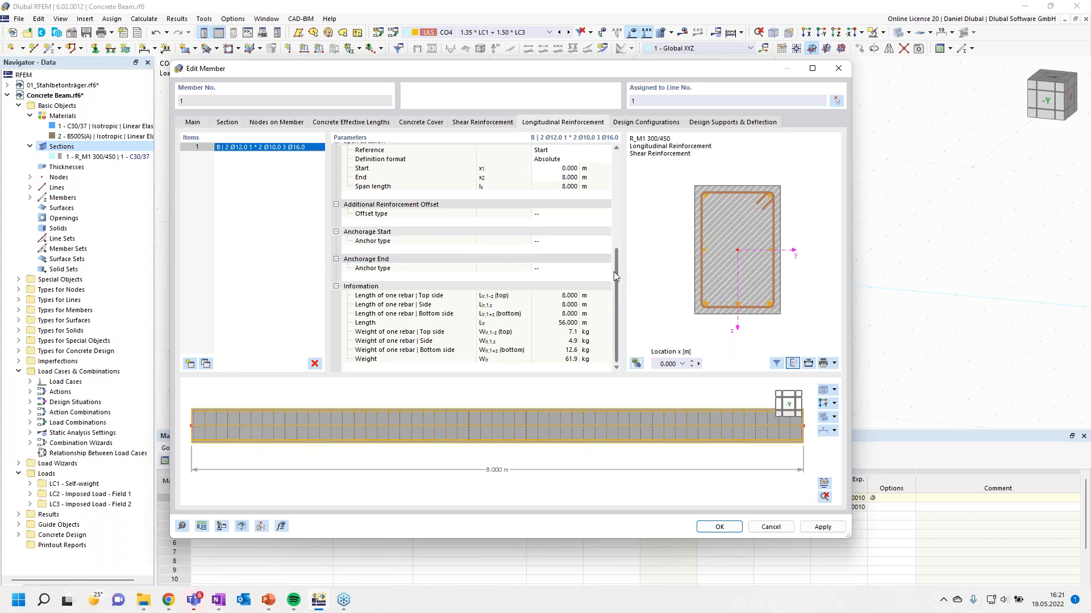
scroll(618, 261, "up", 2)
scroll(617, 252, "up", 5)
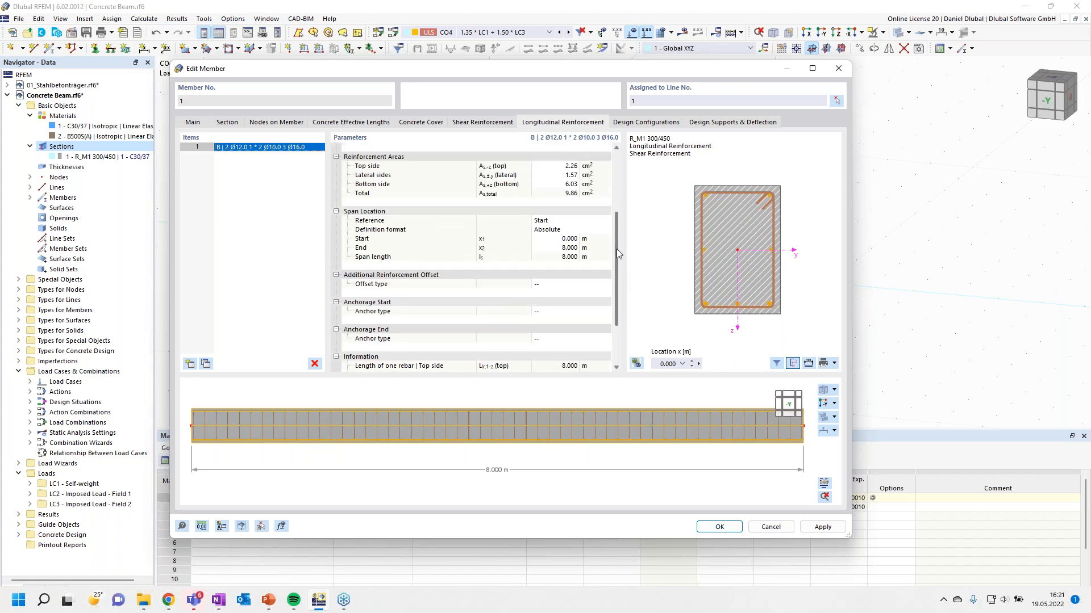
In the ultimate configuration, enable limited redistribution of the supporting moments and moment reduction at the face of a monolithic support.
left_click(638, 124)
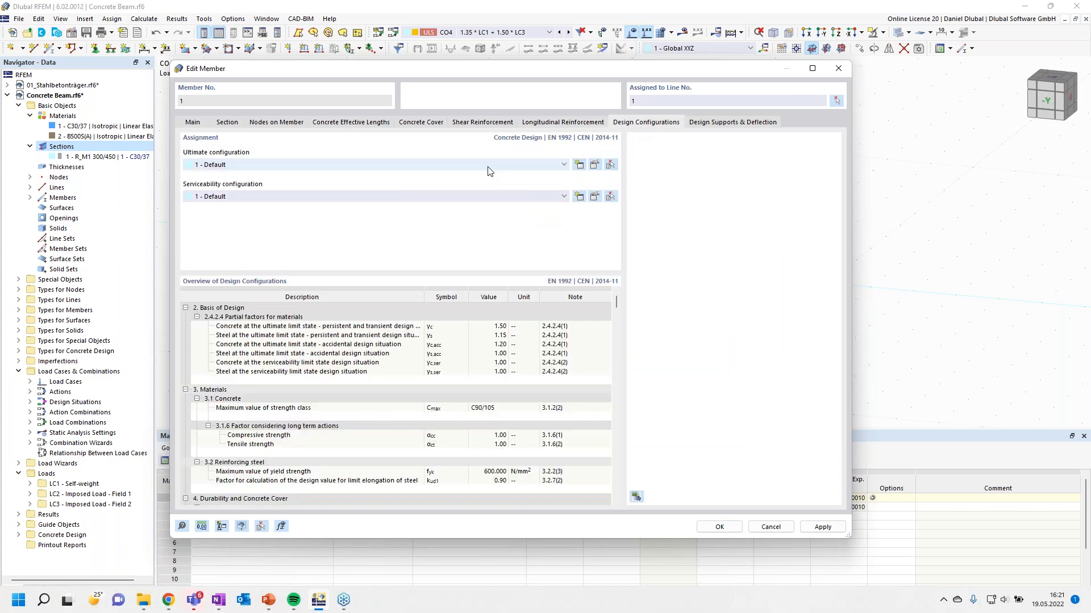
left_click(594, 166)
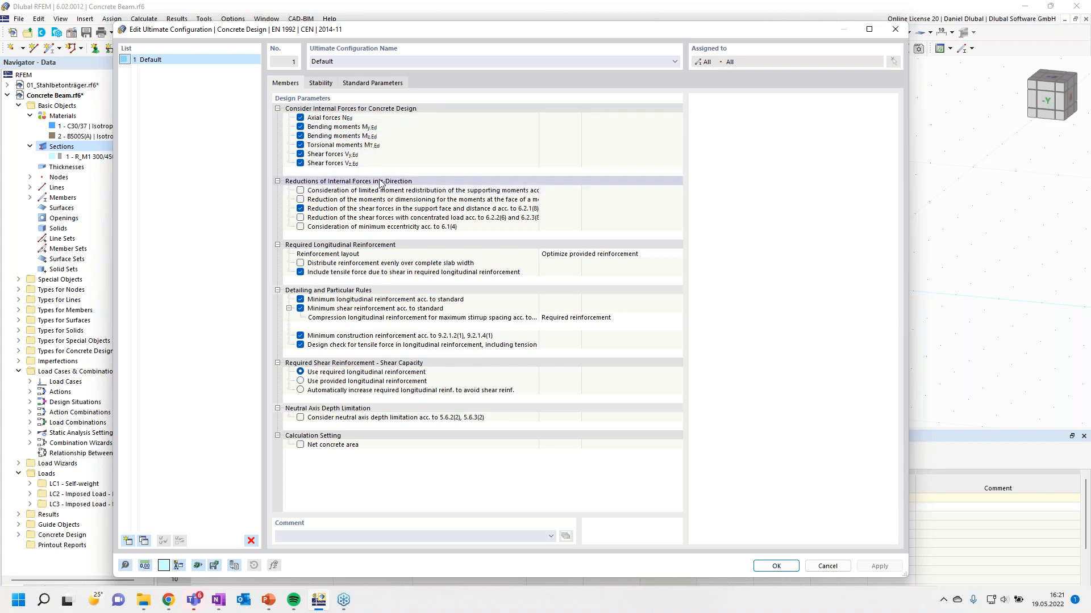
left_click(302, 193)
left_click(301, 190)
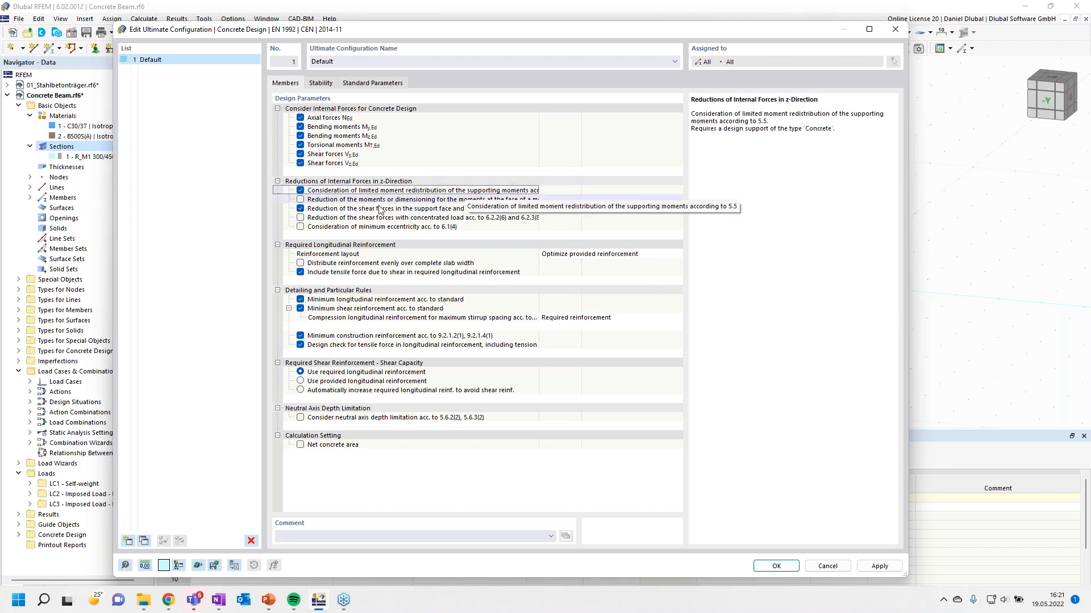
left_click(301, 200)
left_click(300, 200)
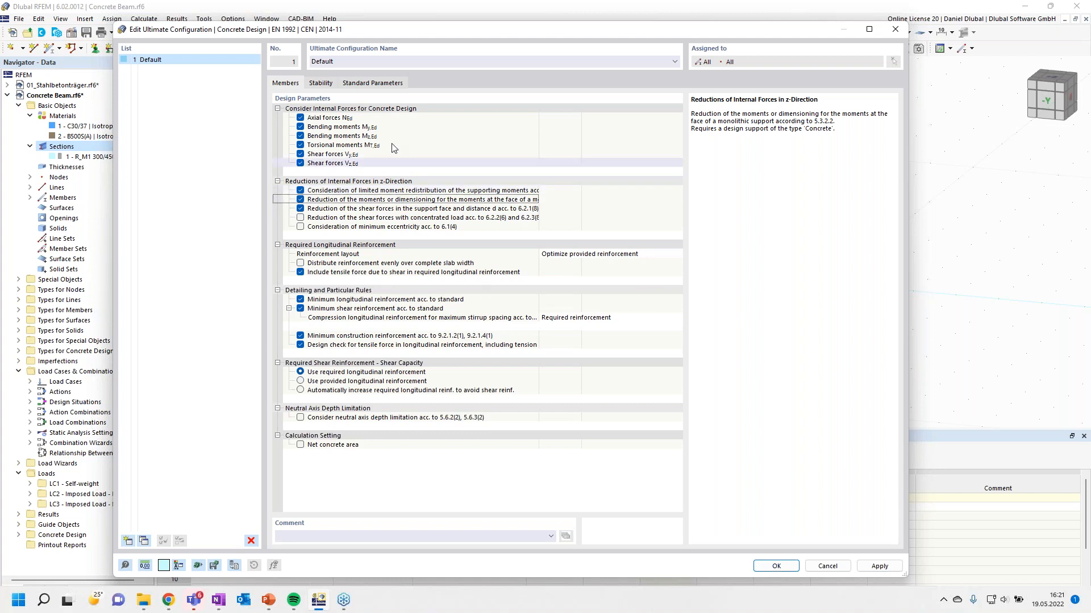
left_click(317, 84)
left_click(290, 84)
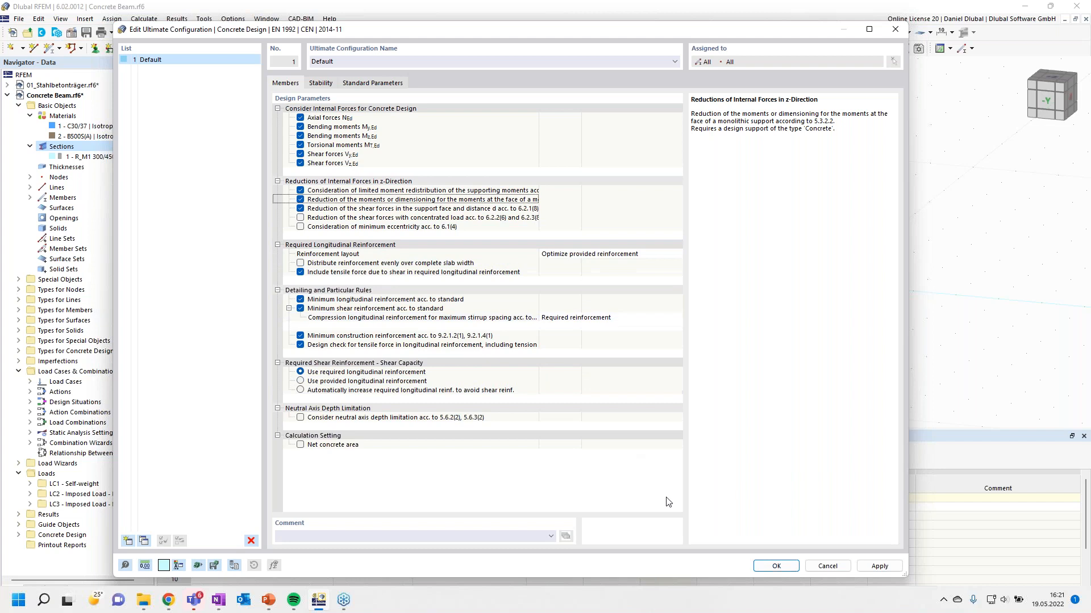
left_click(774, 567)
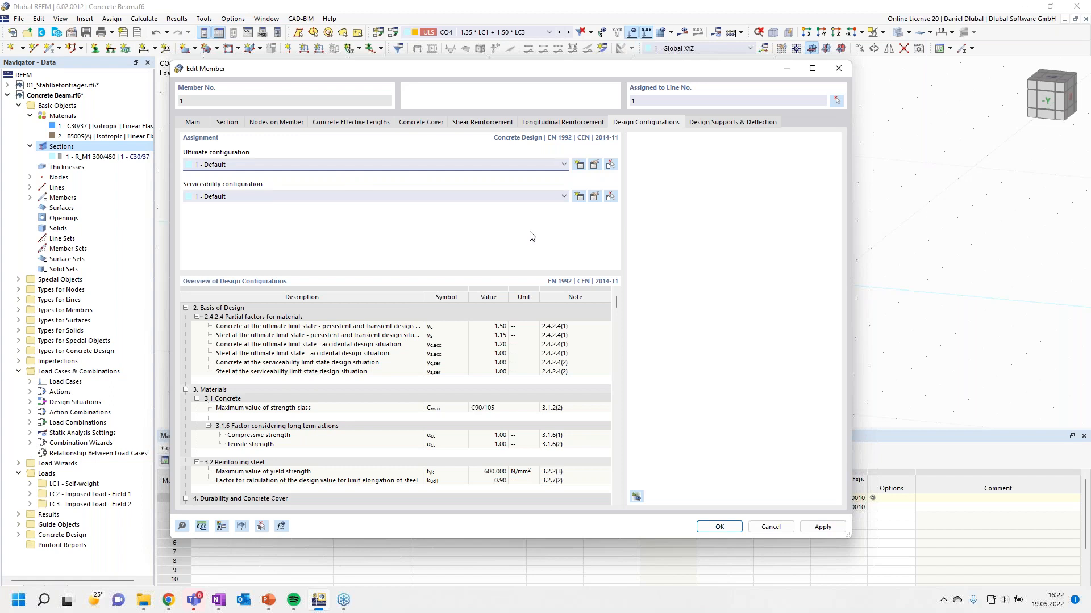
Create a concrete design support at the member start with 360 mm width, as an end support without deflection design in the y-axis.
key("ctrl+Tab")
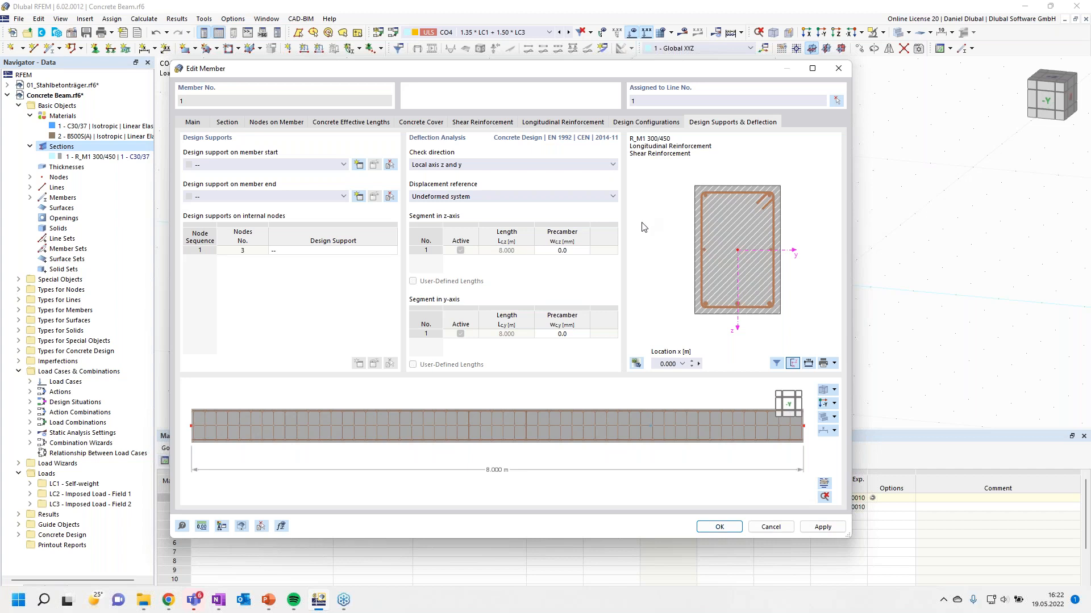
left_click(358, 164)
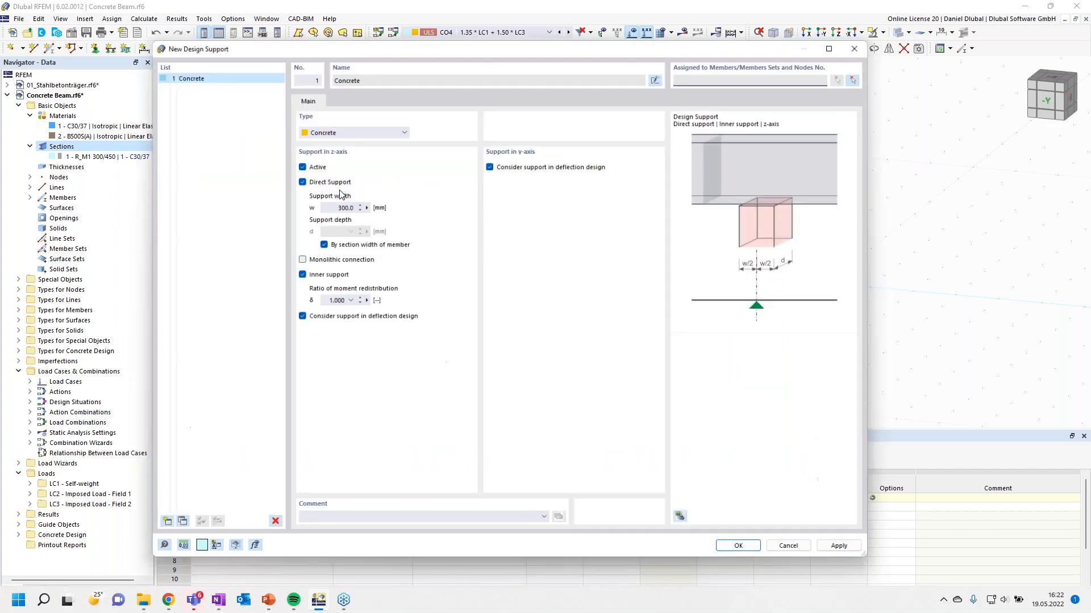
left_click(333, 205)
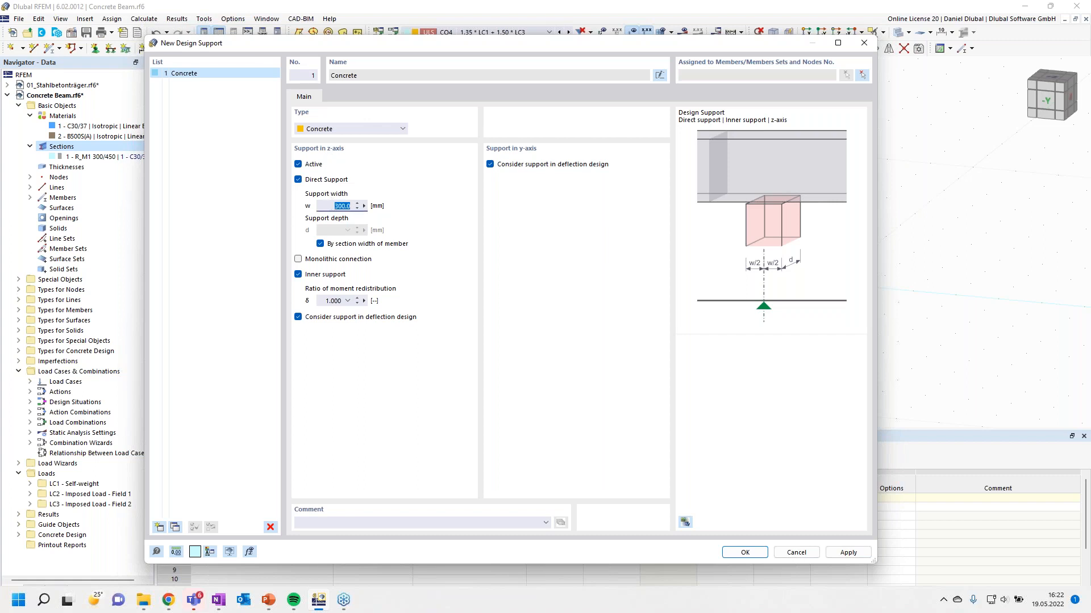
type("360")
left_click(298, 275)
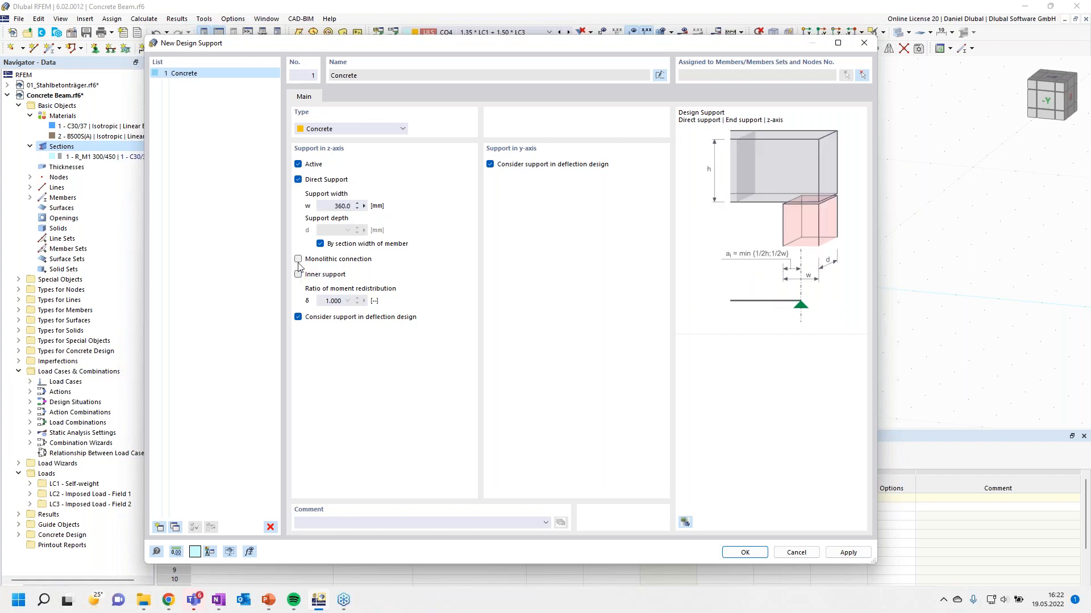
left_click(490, 164)
Add a second concrete design support, 360 mm wide and monolithic, with moment redistribution ratio 0.9 and no deflection design in the y-axis.
left_click(159, 527)
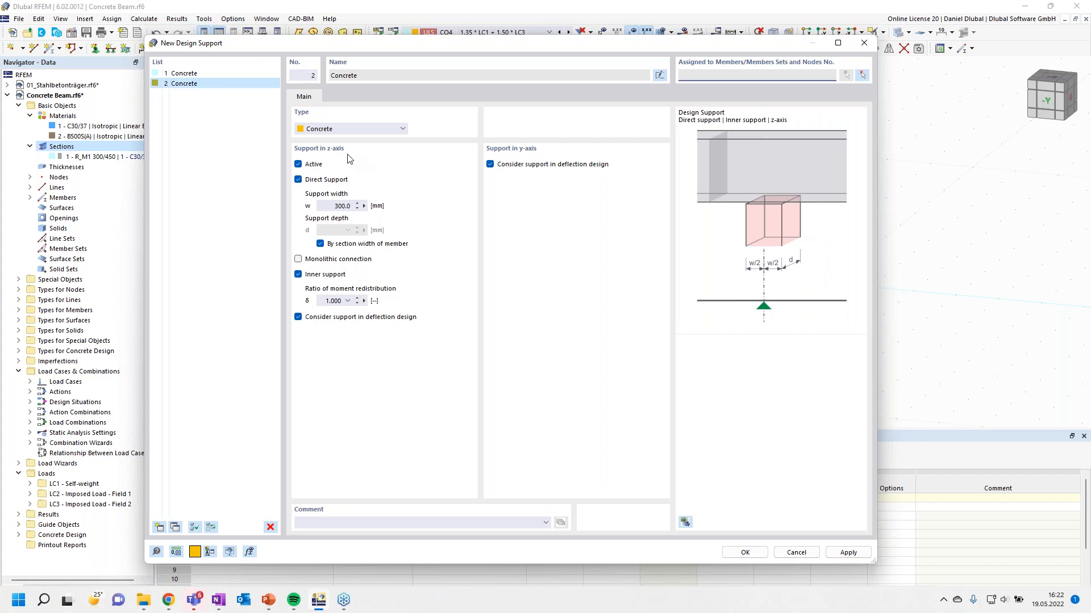
left_click_drag(335, 206, 388, 213)
type("360")
left_click(299, 259)
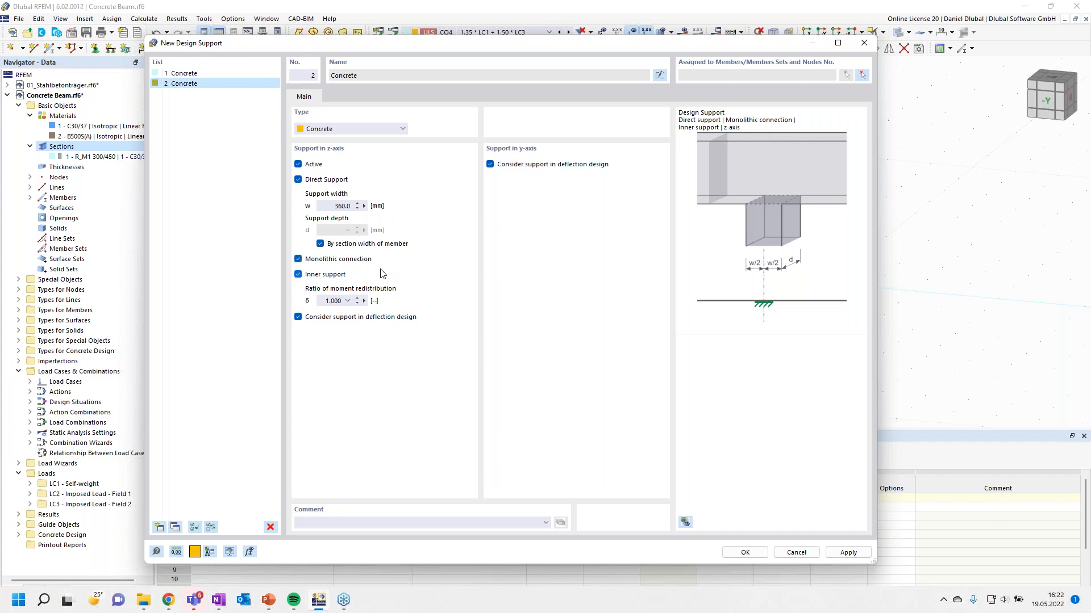
double_click(335, 300)
type("0,9")
left_click(490, 164)
left_click(743, 553)
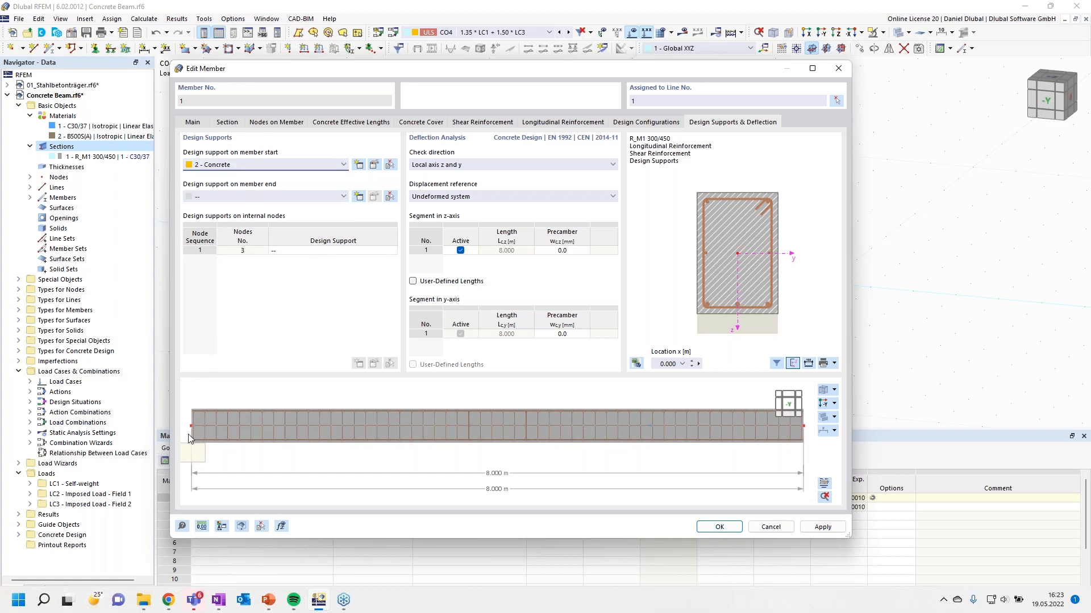
Assign design support 1 - Concrete to the internal node 3 of the member.
left_click(328, 251)
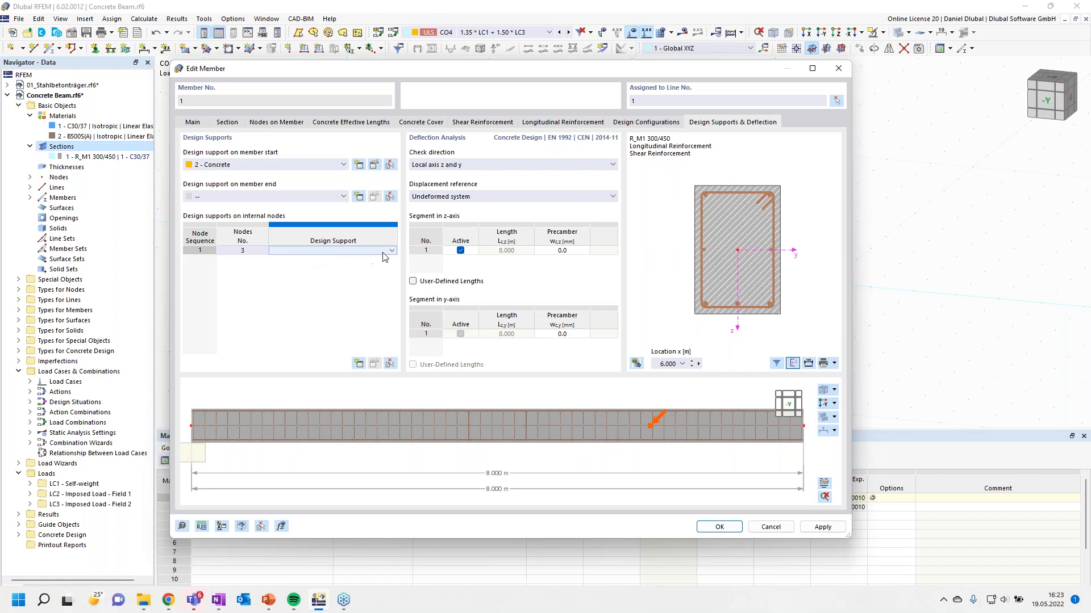
left_click(383, 254)
left_click(352, 259)
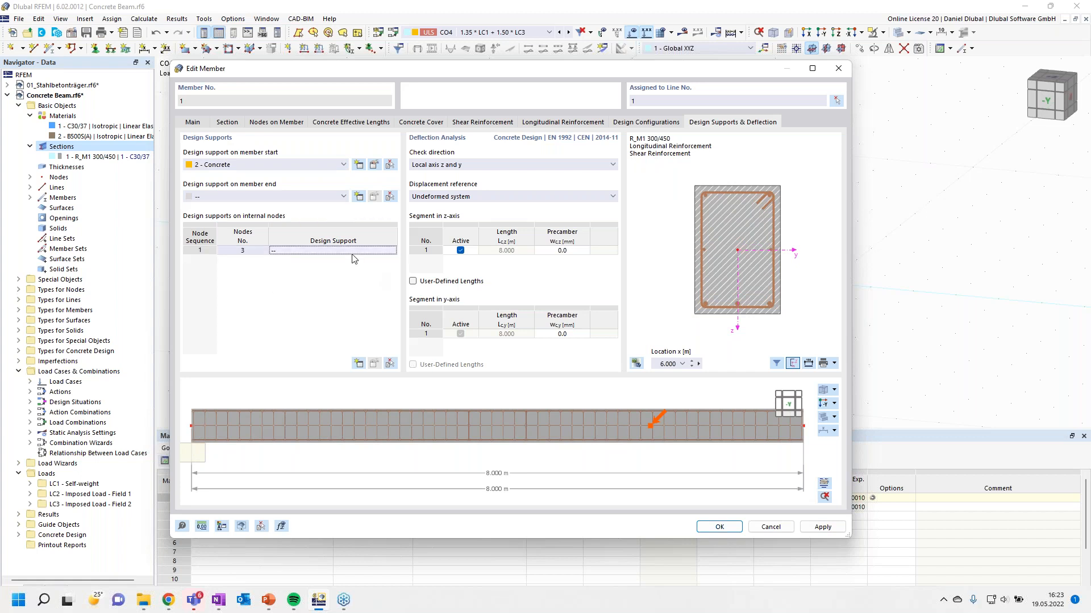
left_click(335, 255)
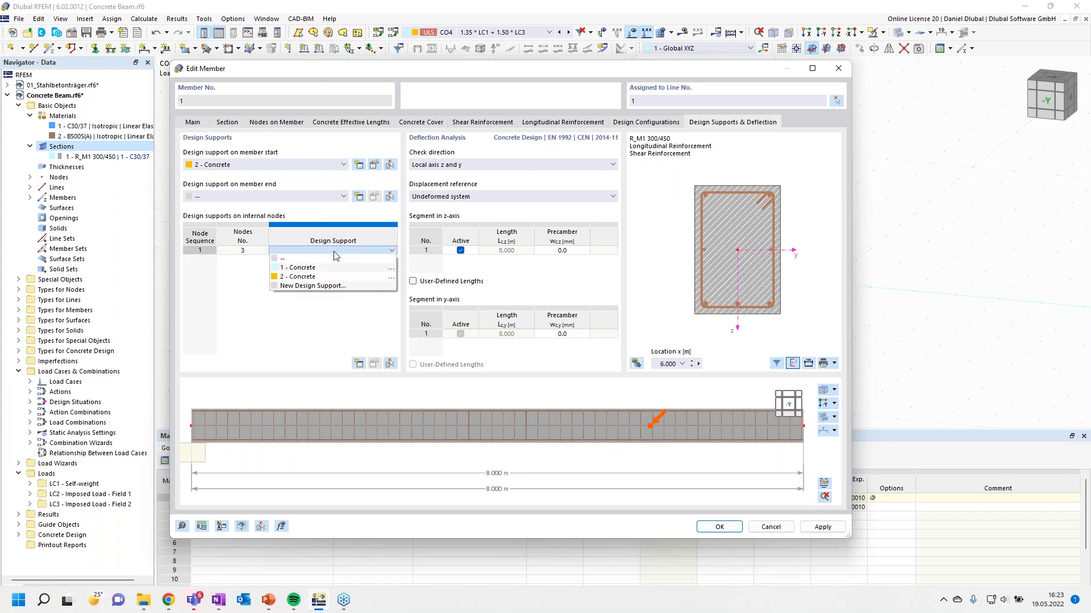
left_click(303, 268)
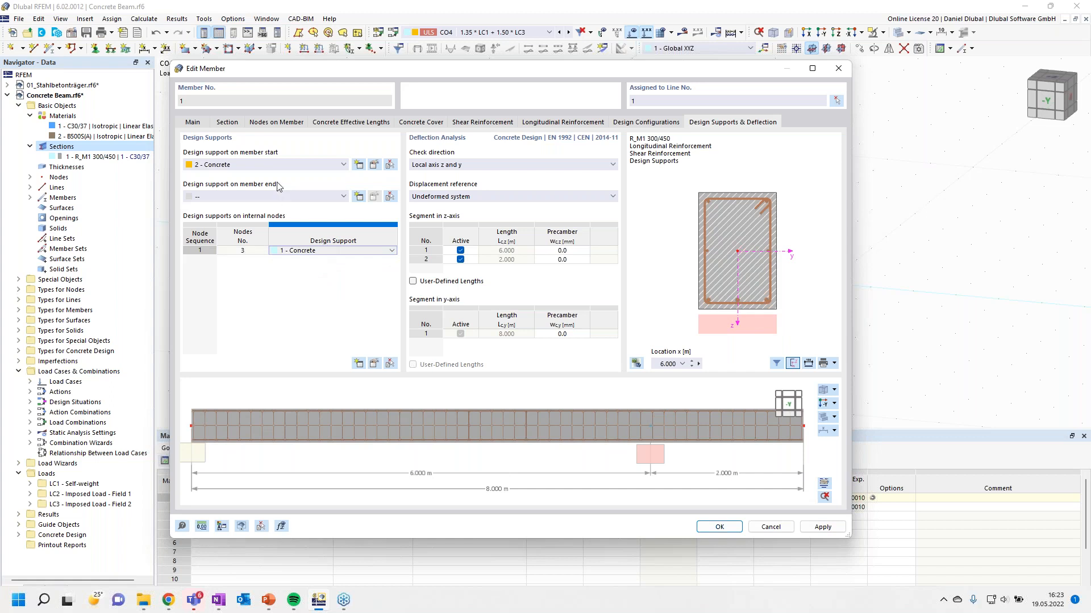
Assign design support 1 to the member start and design support 2 to internal node 3, and accept the member changes.
left_click(278, 164)
left_click(273, 185)
left_click(310, 250)
left_click(309, 250)
left_click(311, 251)
left_click(311, 275)
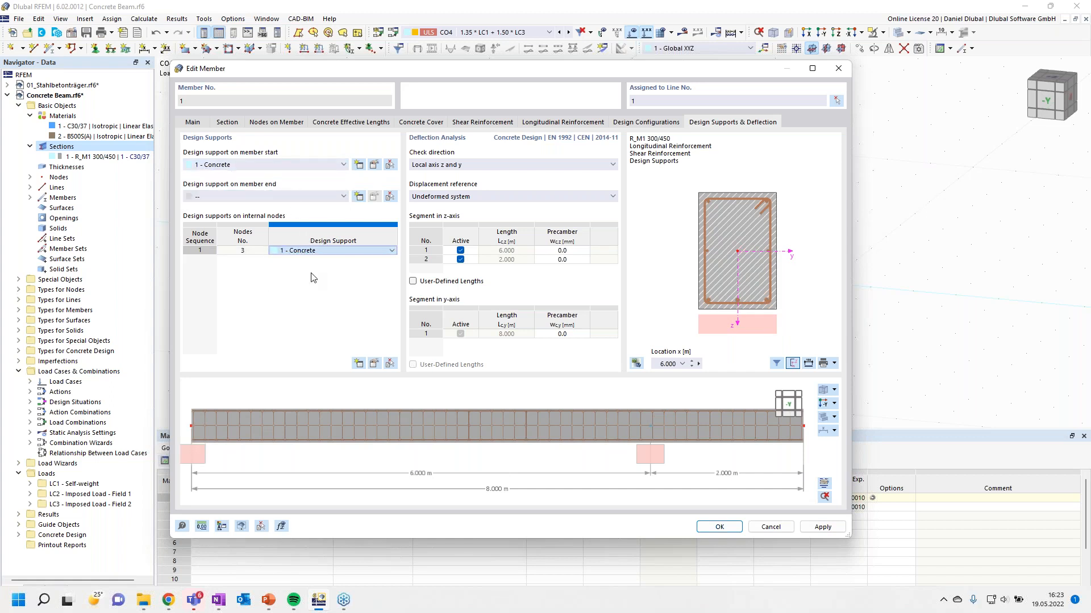
left_click(719, 527)
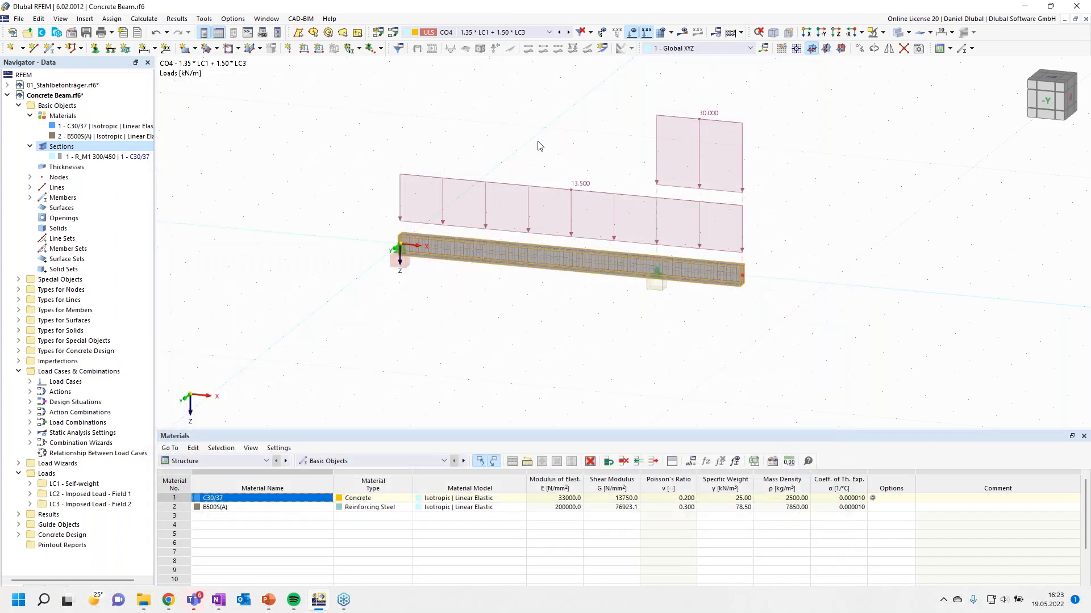
Run the Concrete Design calculation with only the ULS design situation DS1 included and the SLS quasi-permanent situation DS4 excluded.
middle_click_drag(523, 108, 518, 130)
left_click(740, 32)
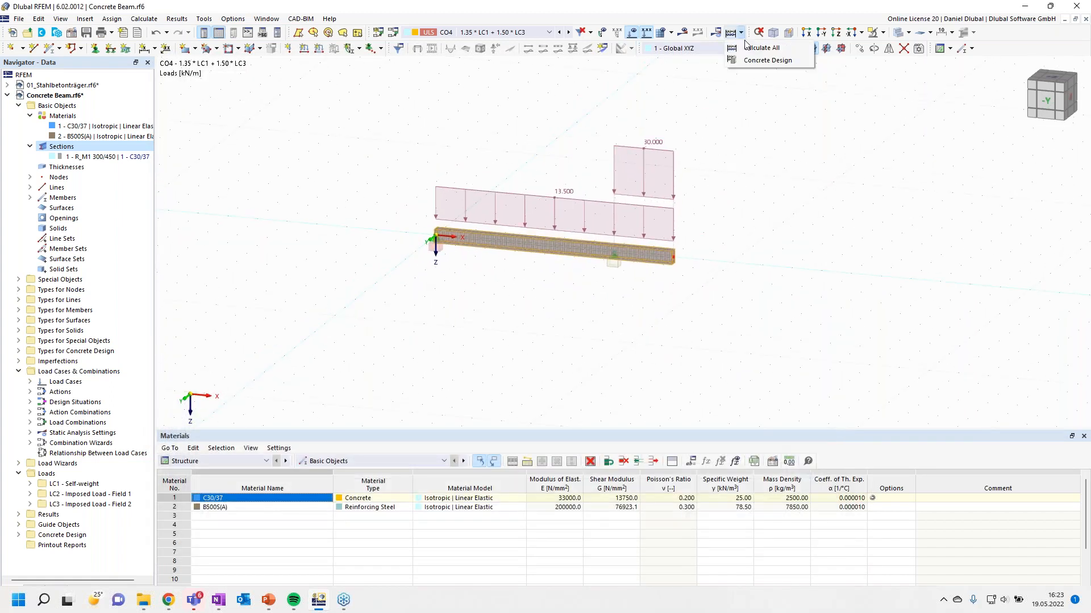
left_click(767, 60)
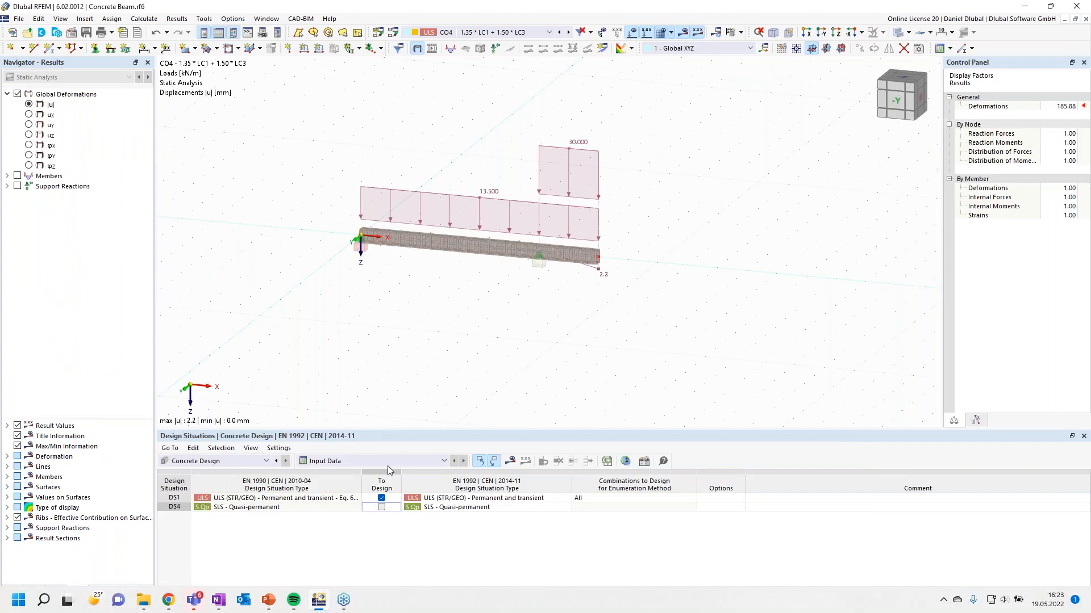
left_click(390, 461)
left_click(415, 383)
scroll(463, 139, "up", 2)
left_click(740, 32)
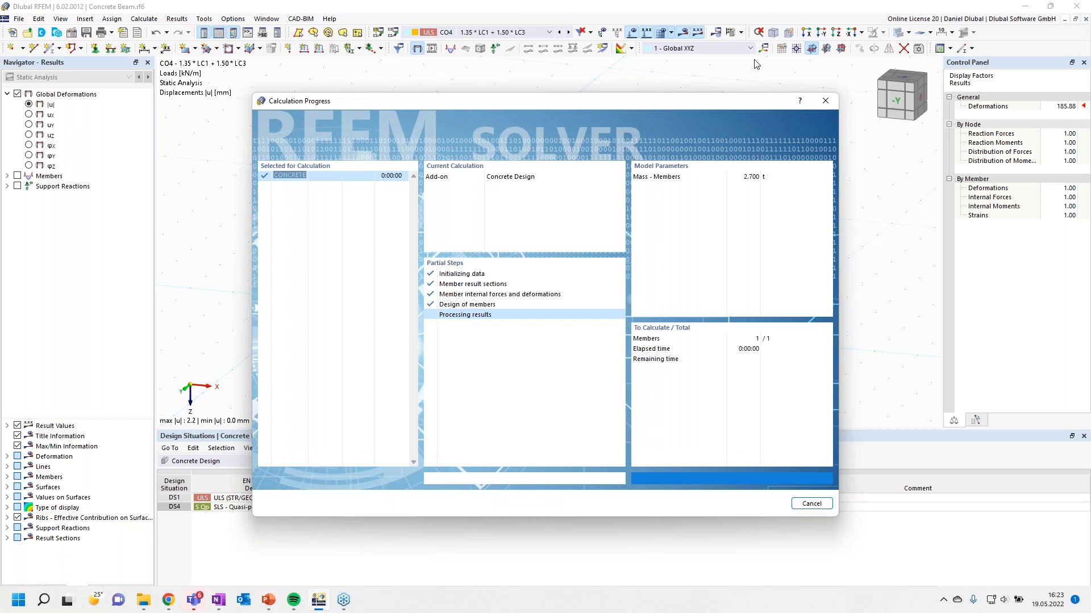
Show the concrete design ratios on members in the results table and hide the loads in the model view.
left_click(372, 461)
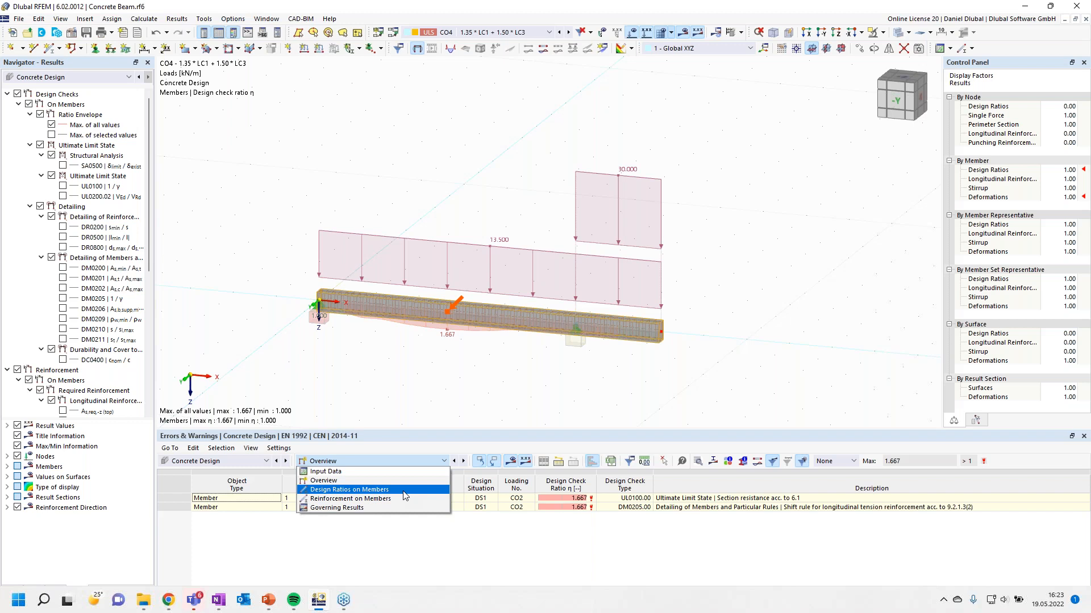
left_click(405, 496)
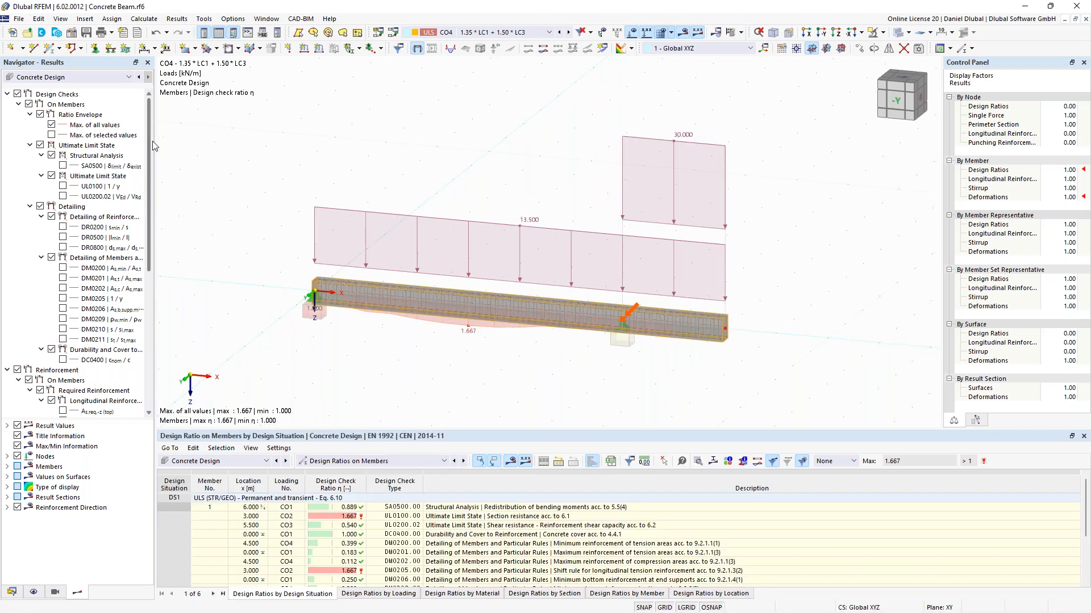
left_click_drag(147, 146, 145, 220)
left_click(631, 33)
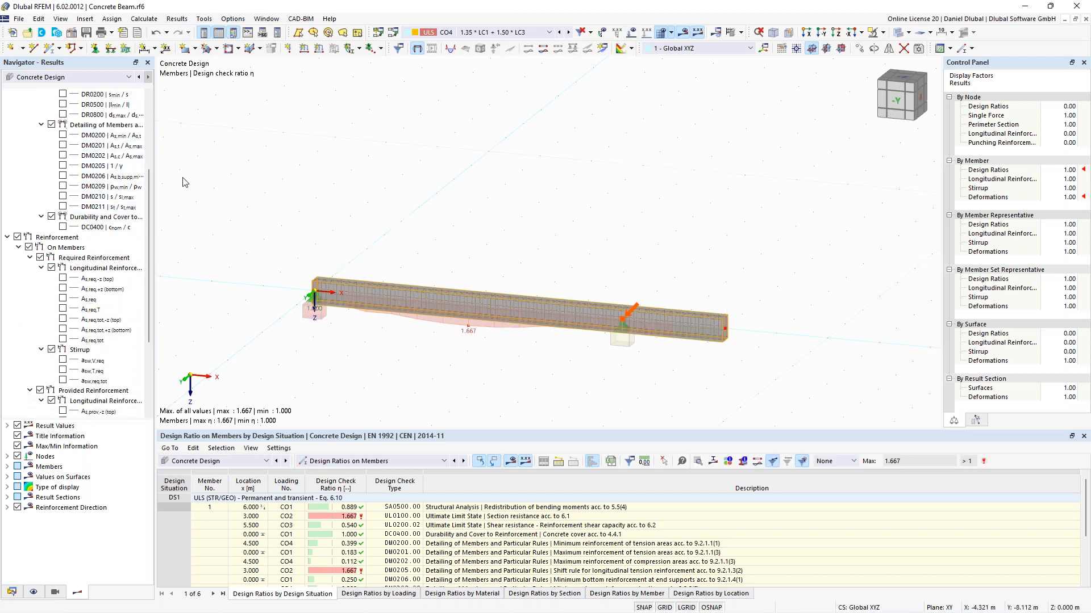
Replace the design ratio diagram with the required and provided longitudinal reinforcement diagrams for the top and bottom of the beam.
scroll(80, 244, "down", 2)
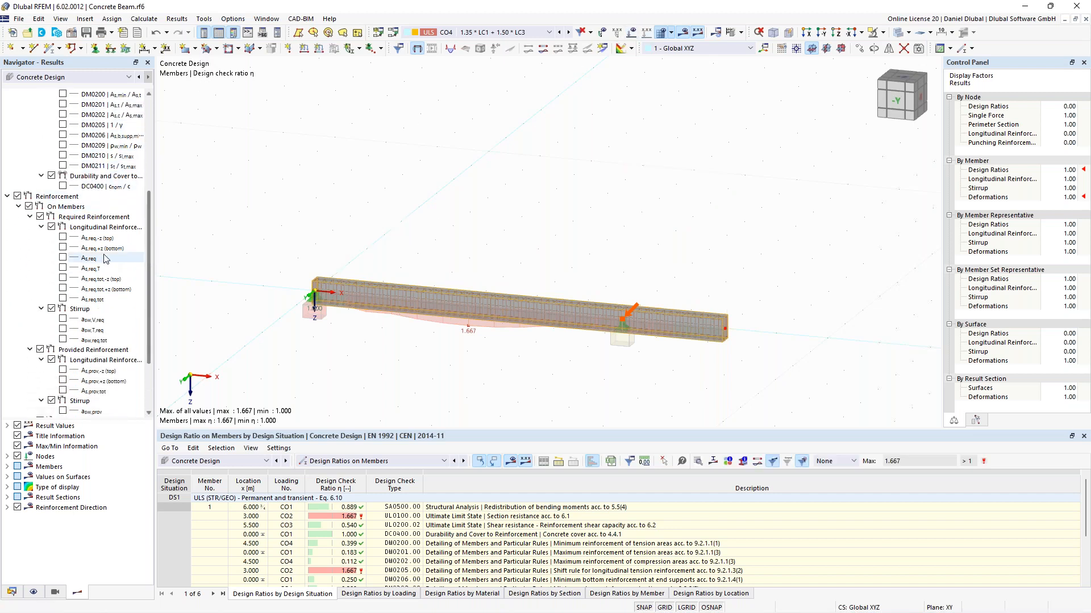
left_click(63, 238)
scroll(52, 173, "up", 8)
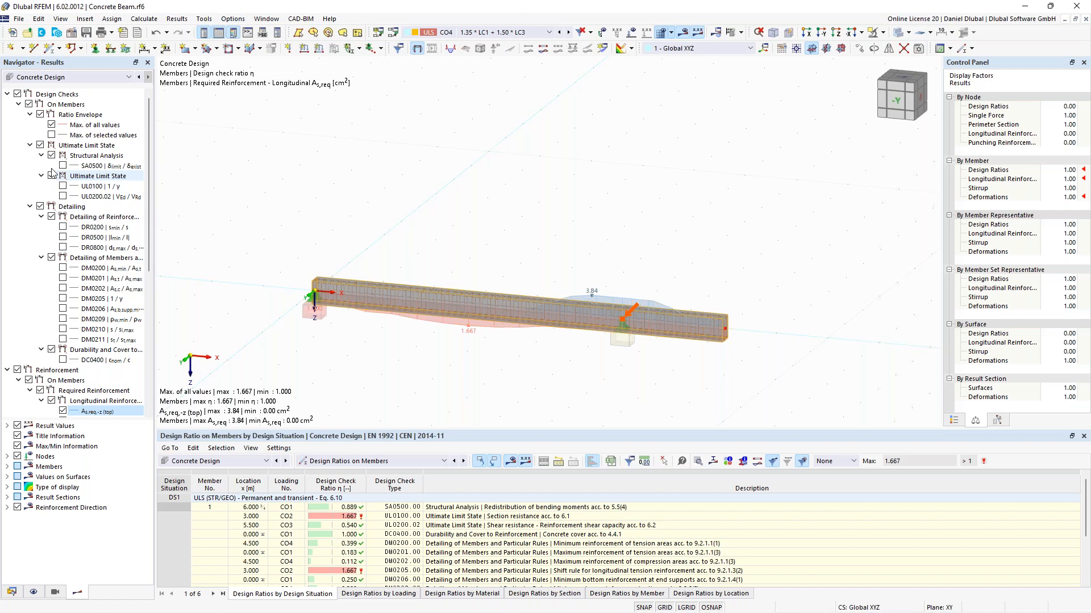
scroll(57, 216, "down", 8)
left_click(63, 248)
left_click(63, 248)
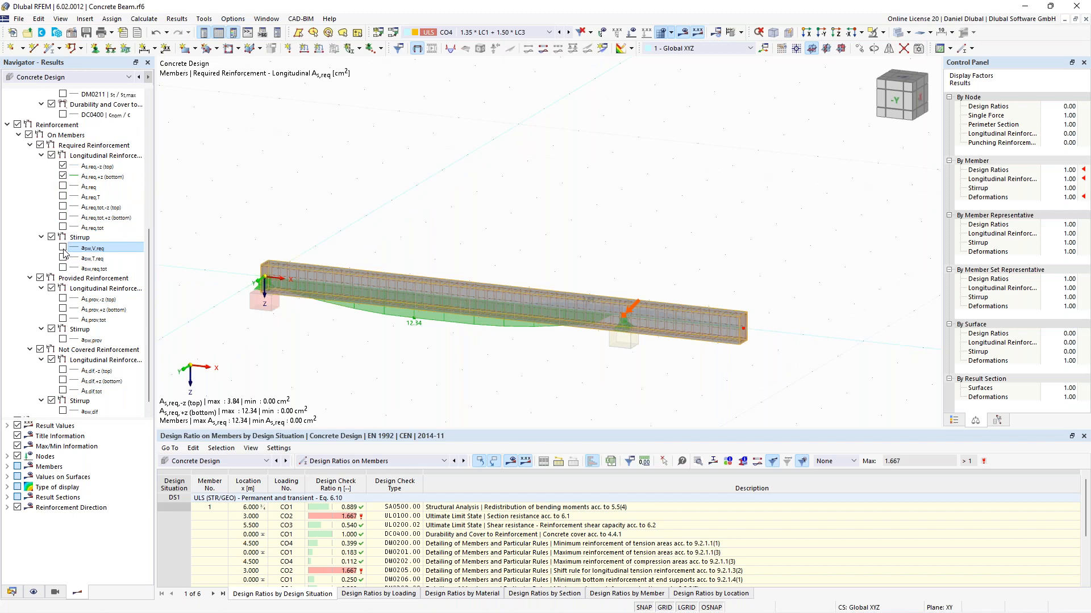
scroll(479, 239, "up", 1)
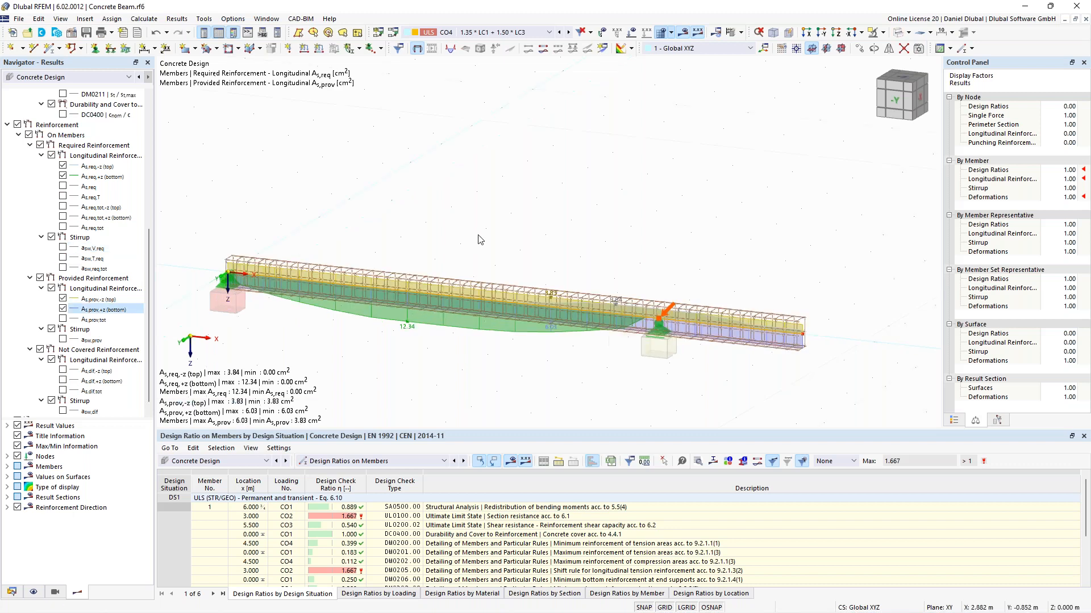
middle_click_drag(474, 227, 463, 190)
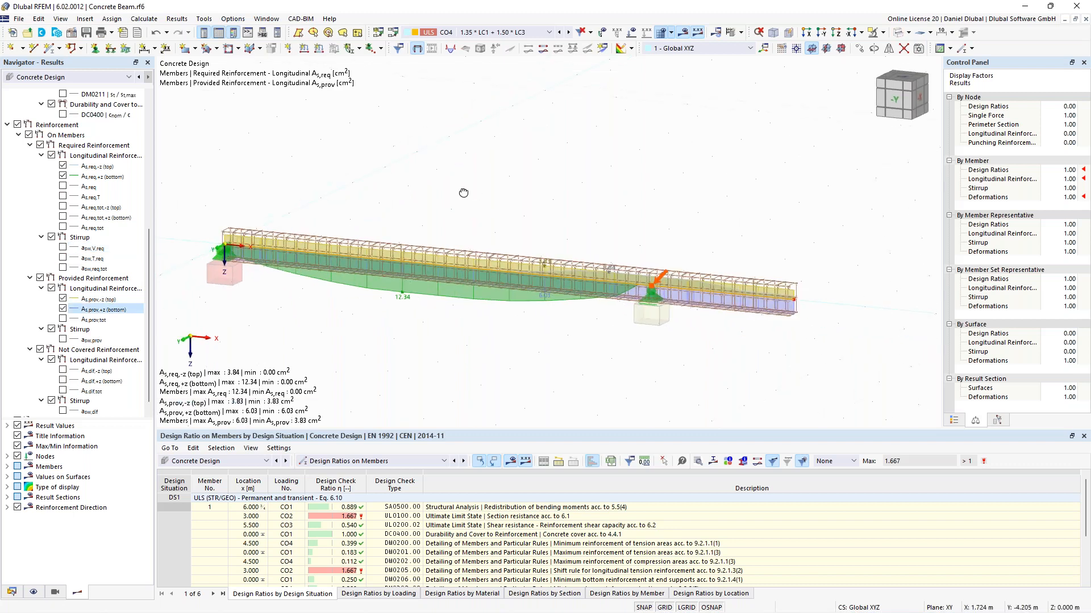
Reduce the beam display to a line and briefly overlay the not covered top and bottom longitudinal reinforcement on the required diagrams.
left_click(34, 591)
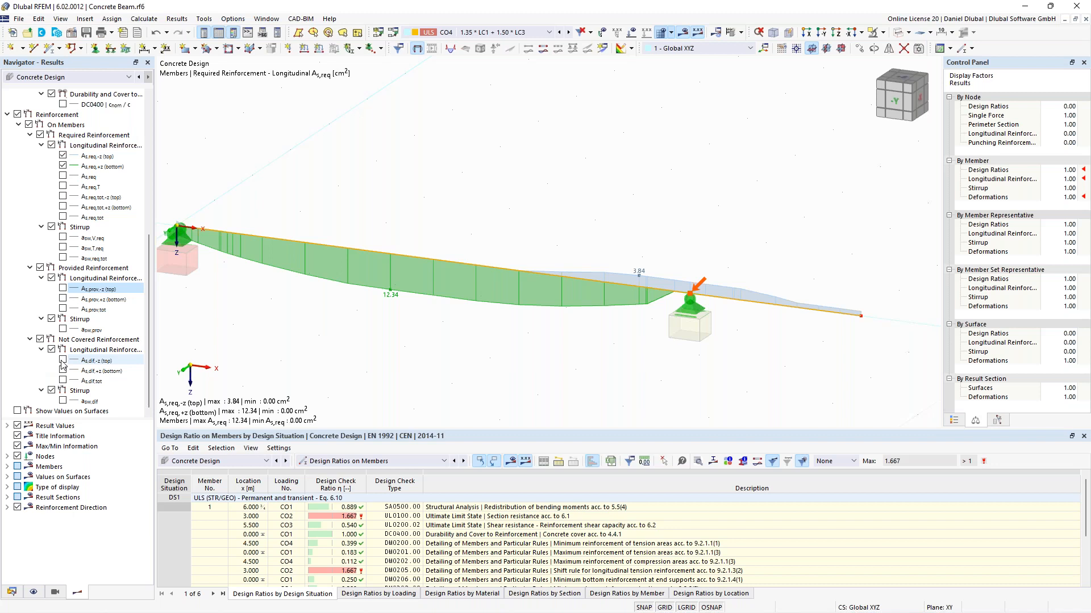
left_click(63, 360)
left_click(62, 370)
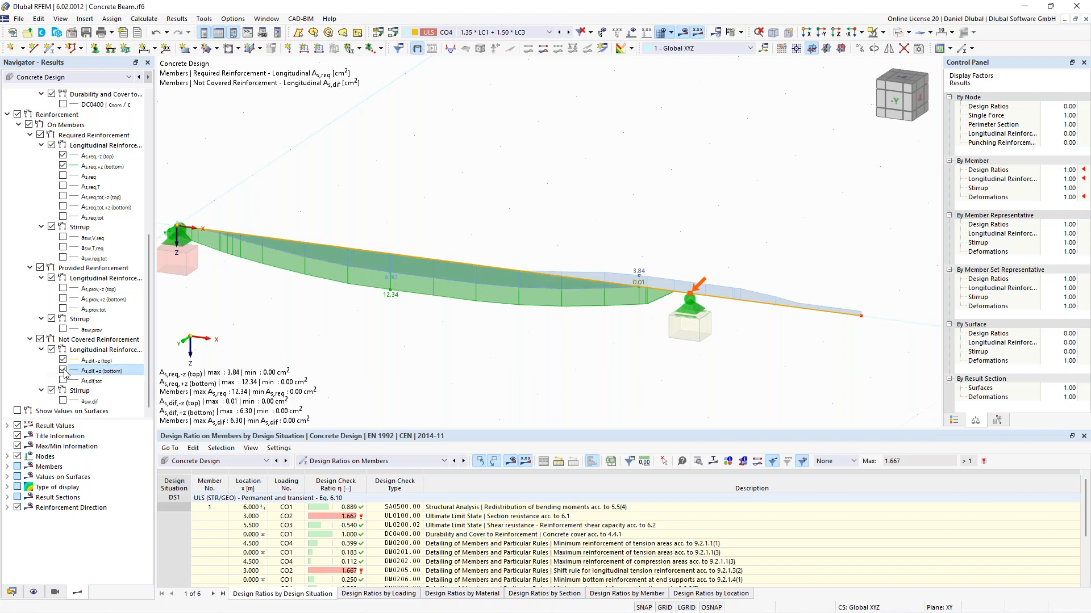
left_click(63, 370)
left_click(63, 359)
Edit the beam's shear reinforcement so that the first stirrup span ends at 5 m.
scroll(375, 317, "down", 2)
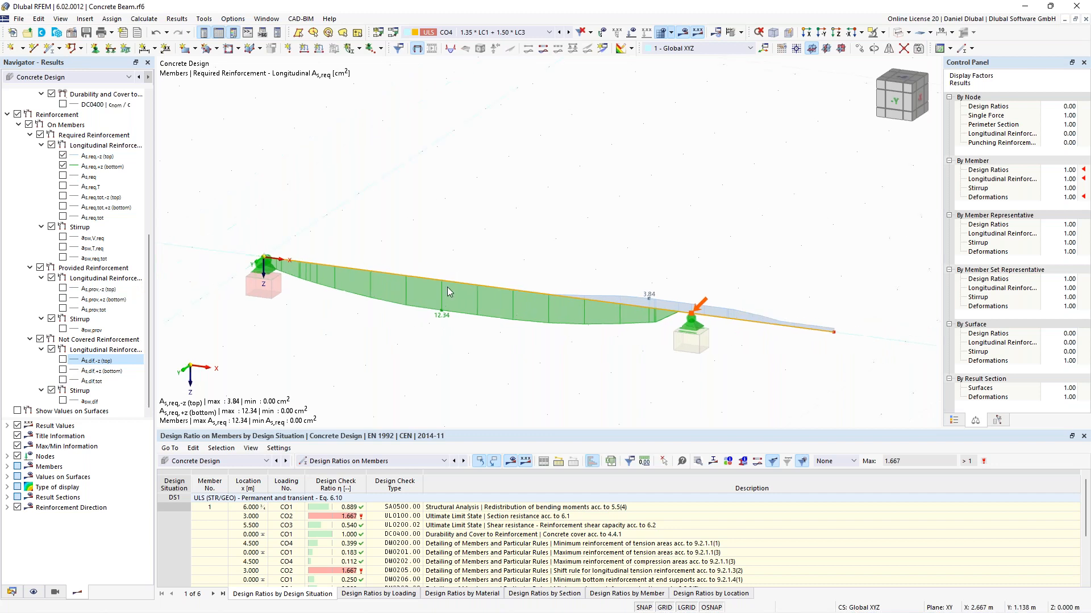
double_click(455, 279)
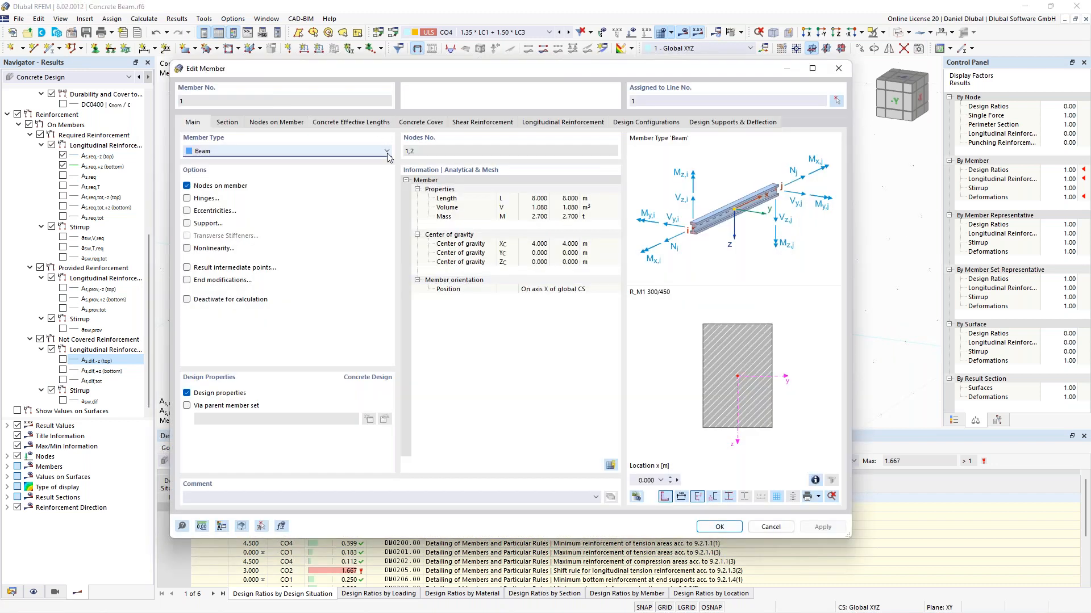
left_click(481, 123)
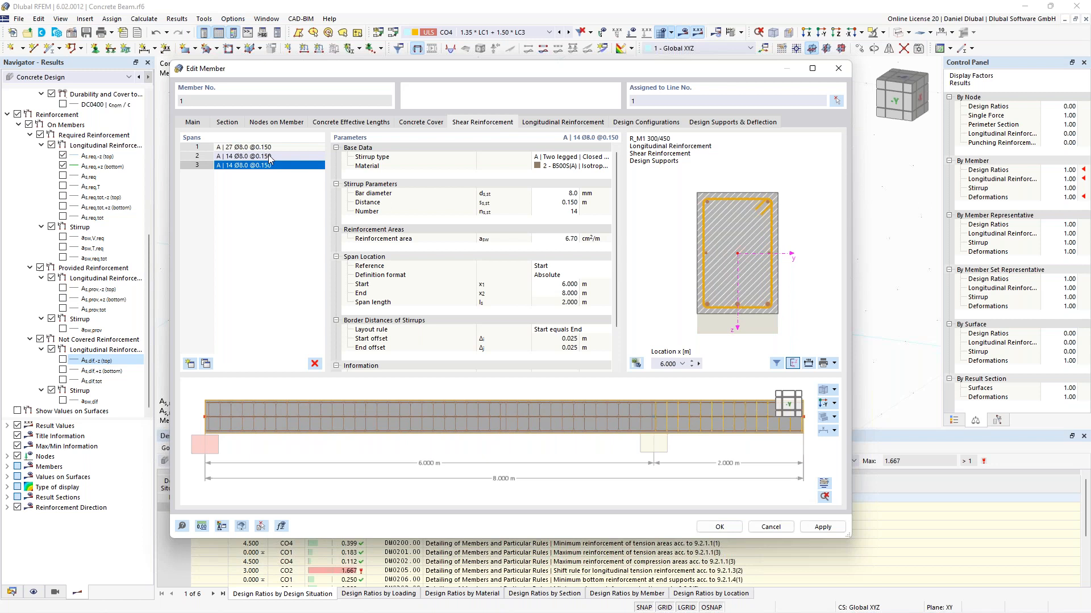
left_click(240, 147)
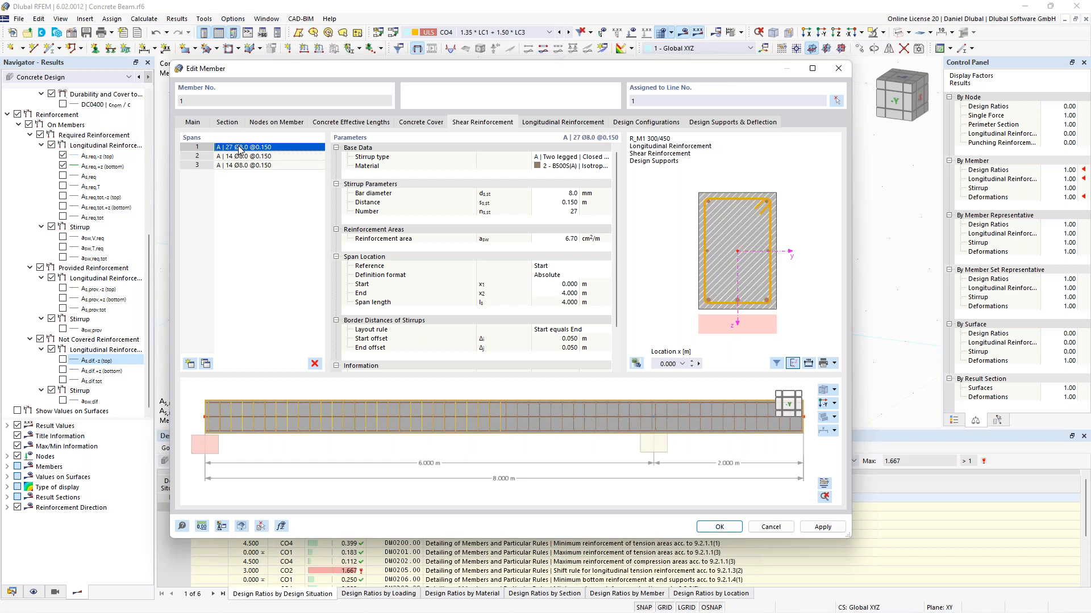
left_click(262, 159)
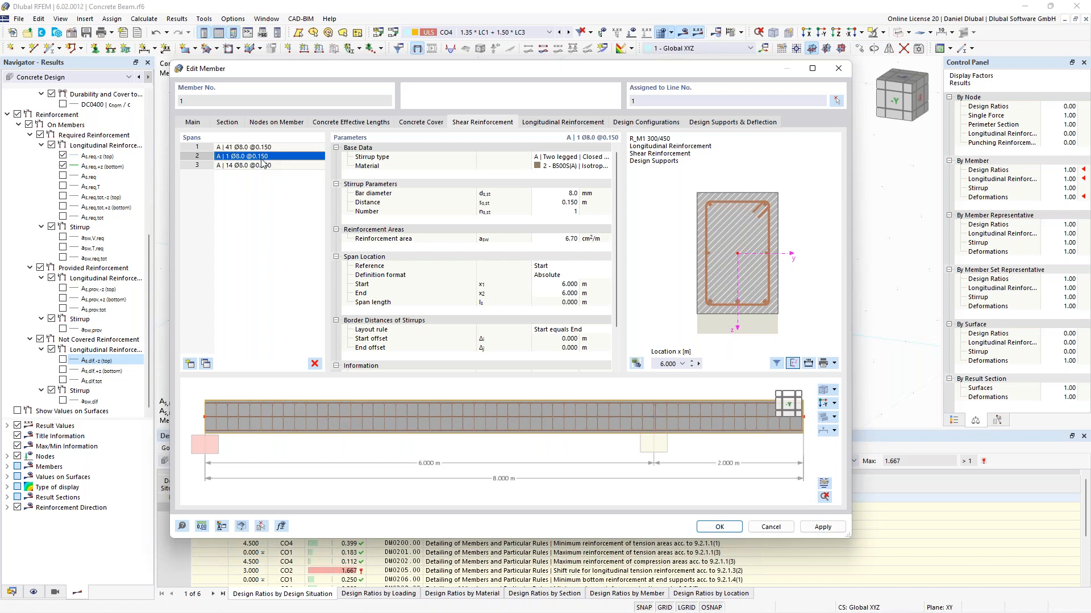
key("Up")
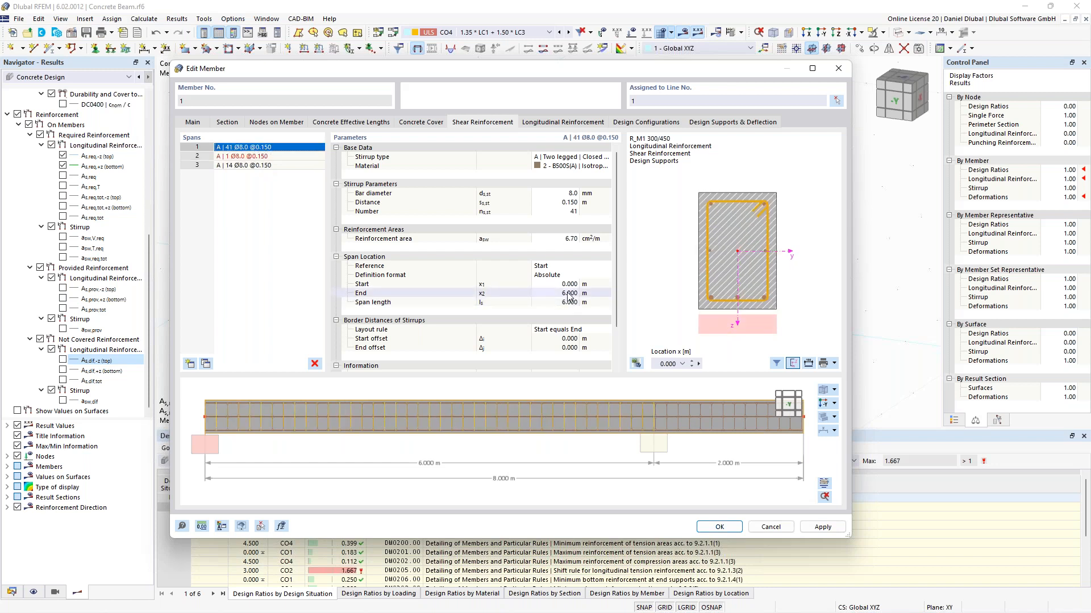
double_click(569, 293)
type("5")
Extend the beam's second stirrup span to end at 7 m and set its stirrup distance to 0.1 m.
left_click(238, 156)
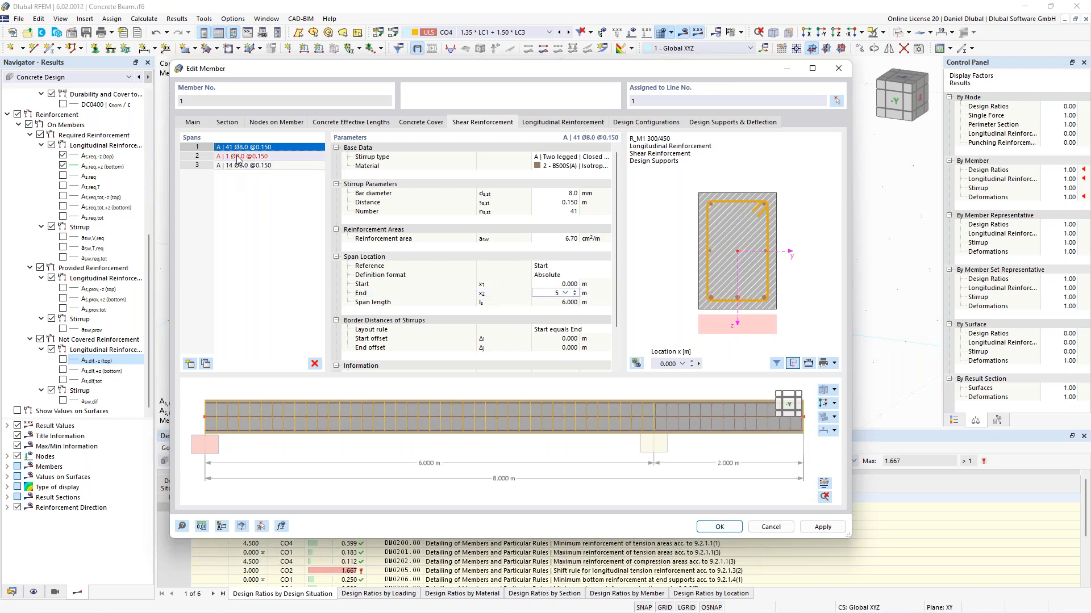
double_click(567, 294)
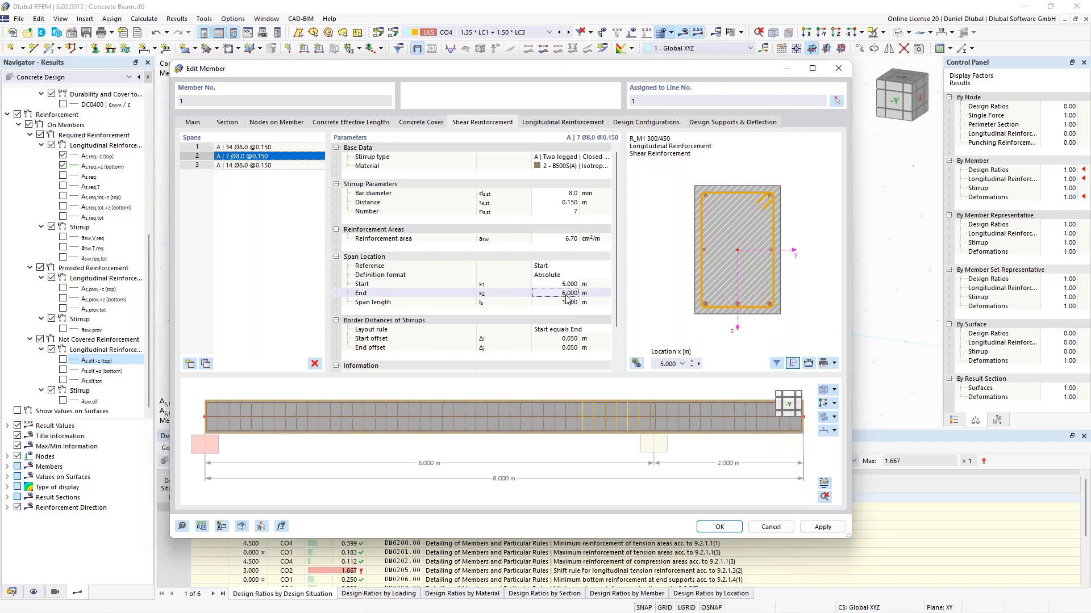
type("7")
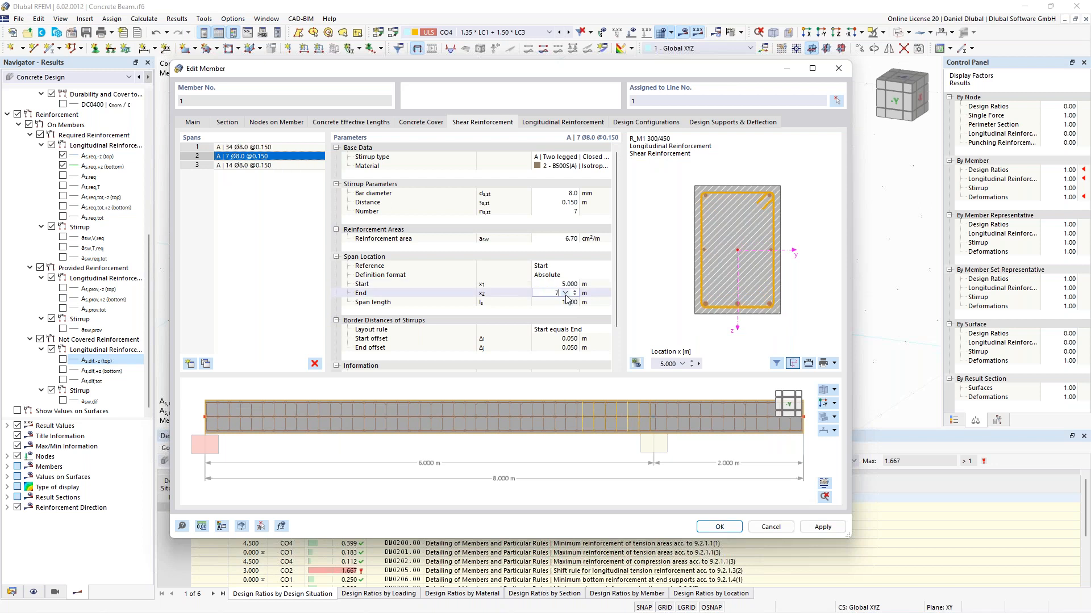
double_click(561, 202)
type("0,1")
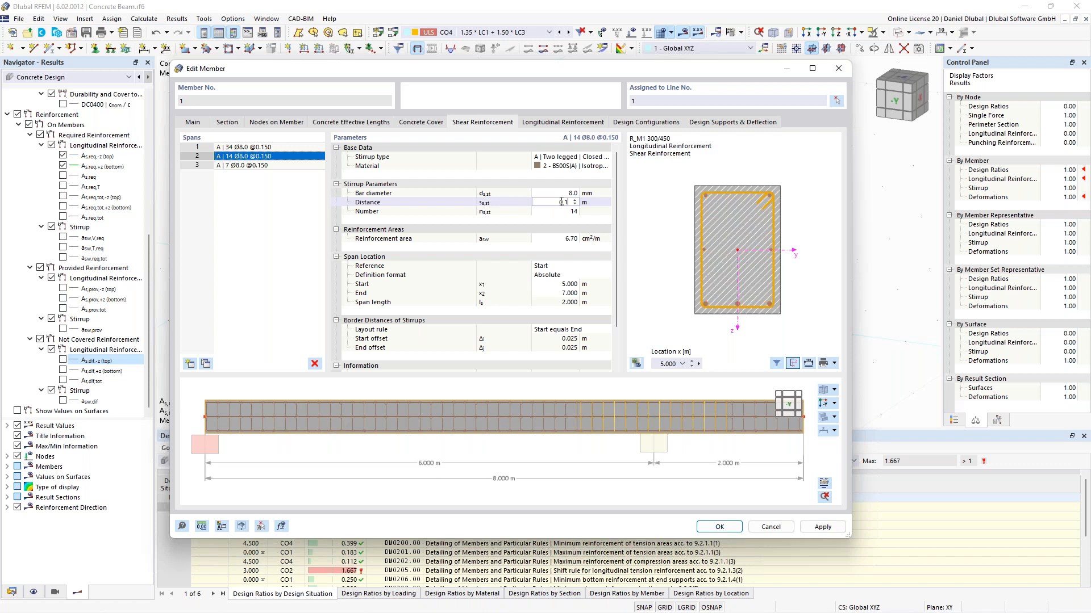
left_click(243, 165)
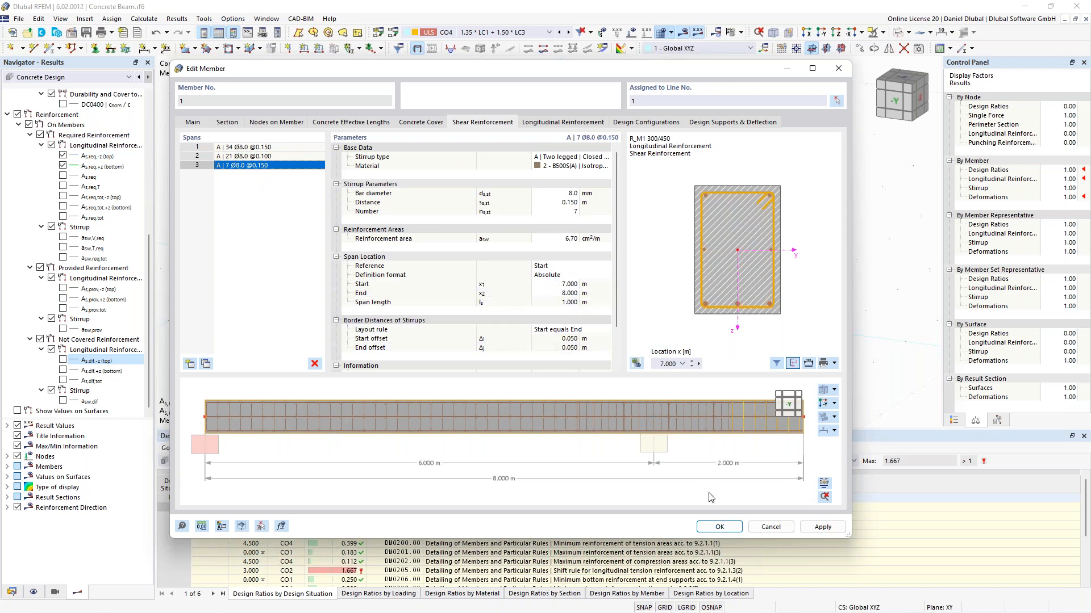
Set the beam's longitudinal reinforcement to 14 mm bar diameter on the top side and five 20 mm bars on the bottom side.
left_click(573, 123)
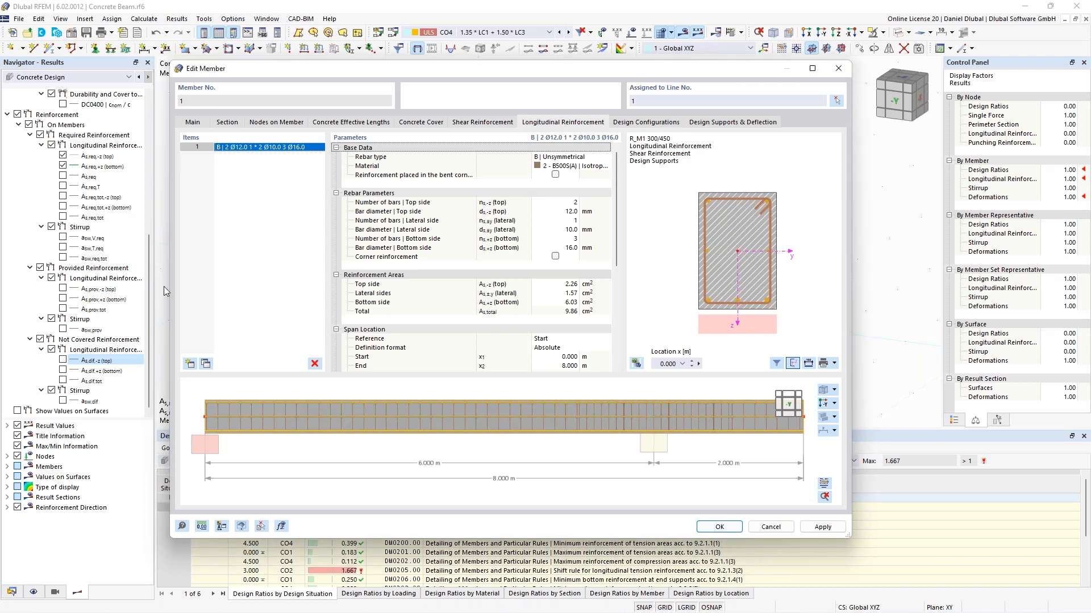
left_click(572, 213)
type("14")
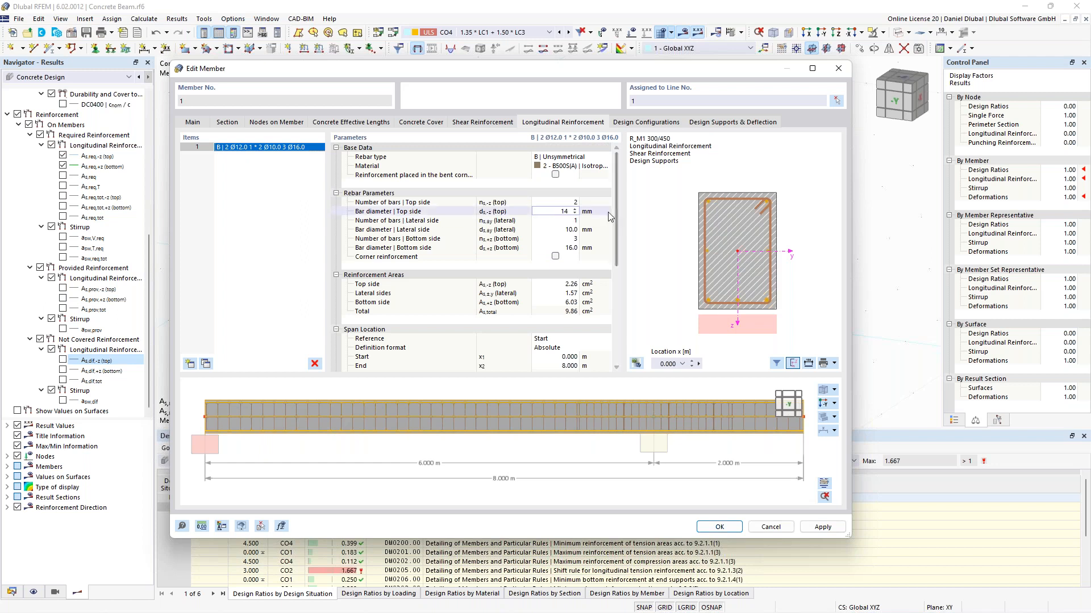
left_click(572, 249)
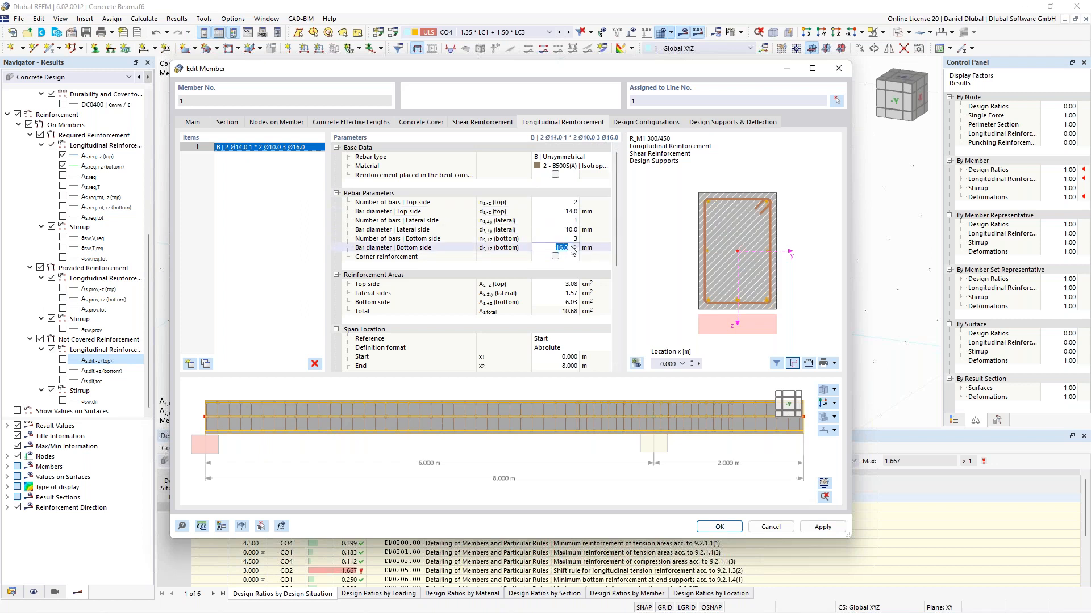
type("20")
left_click(573, 239)
type("5")
left_click(574, 229)
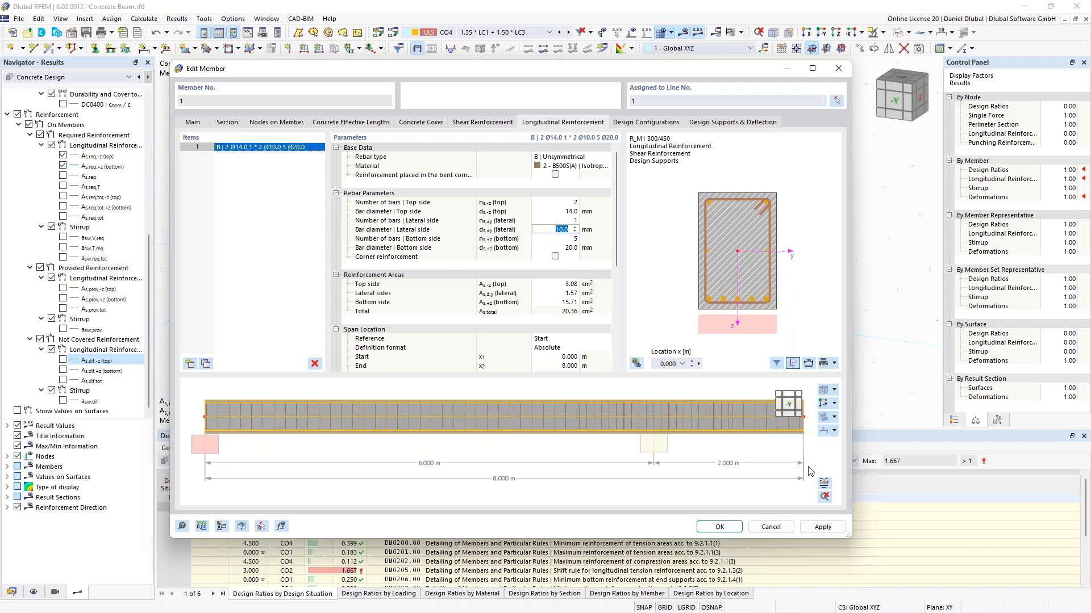
left_click(824, 483)
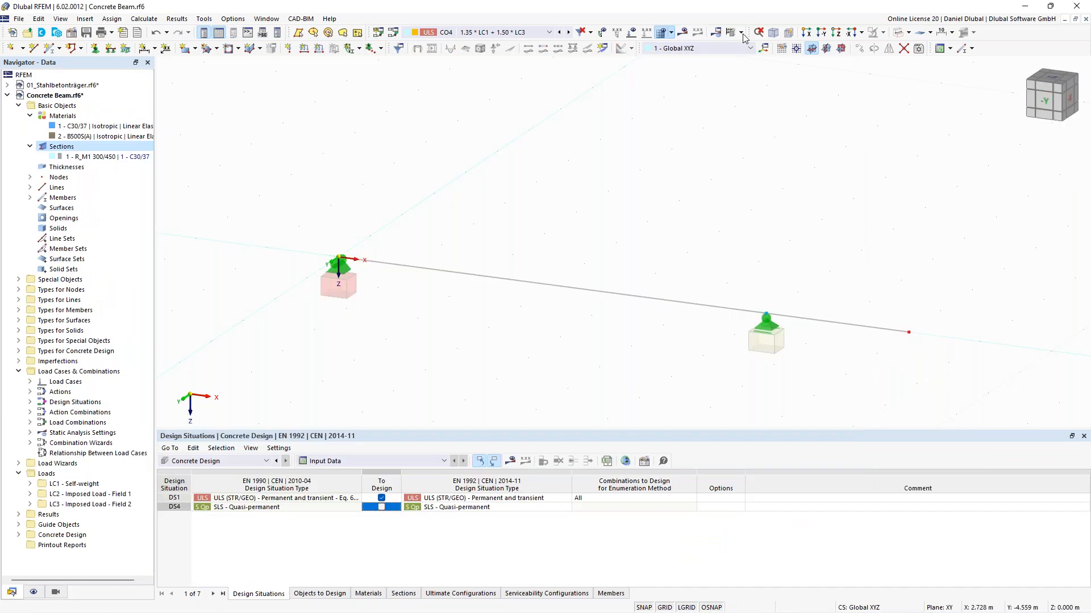
Rerun the concrete design with the revised reinforcement and go through the design ratios on members.
left_click(742, 34)
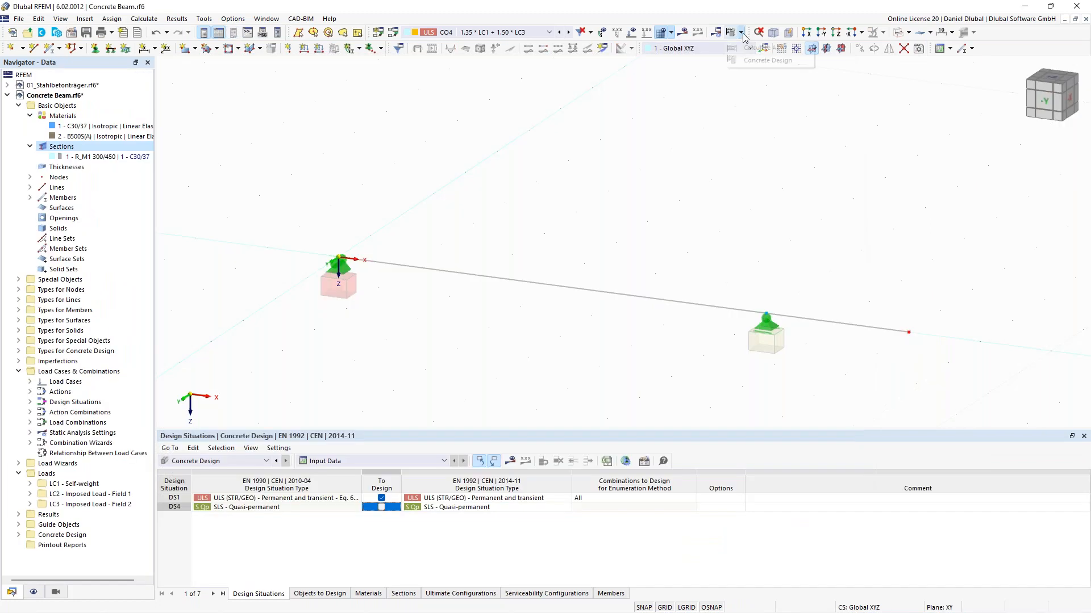
left_click(751, 48)
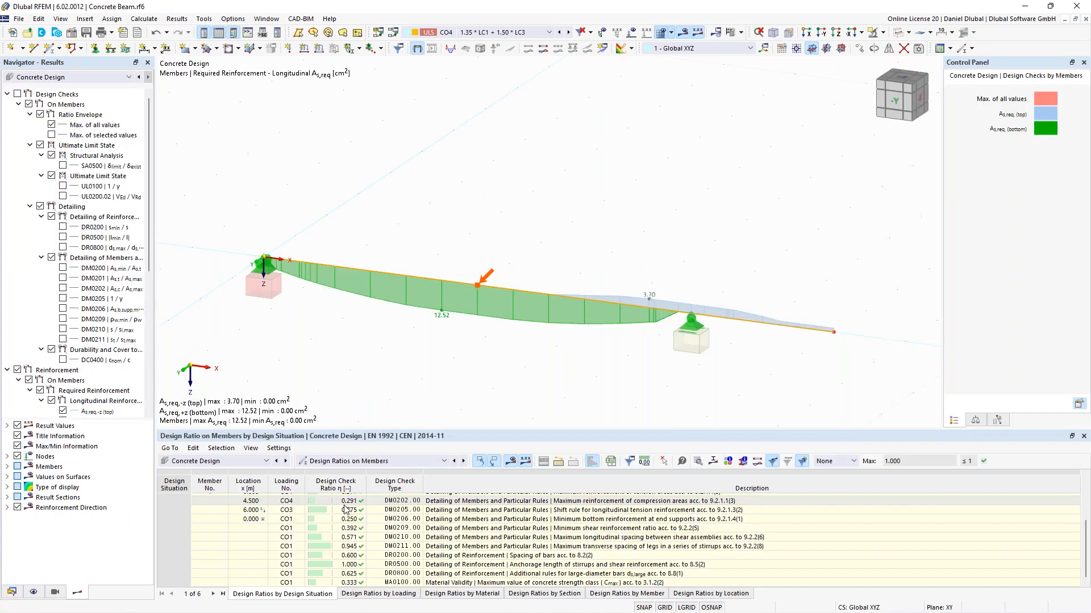
scroll(430, 528, "up", 3)
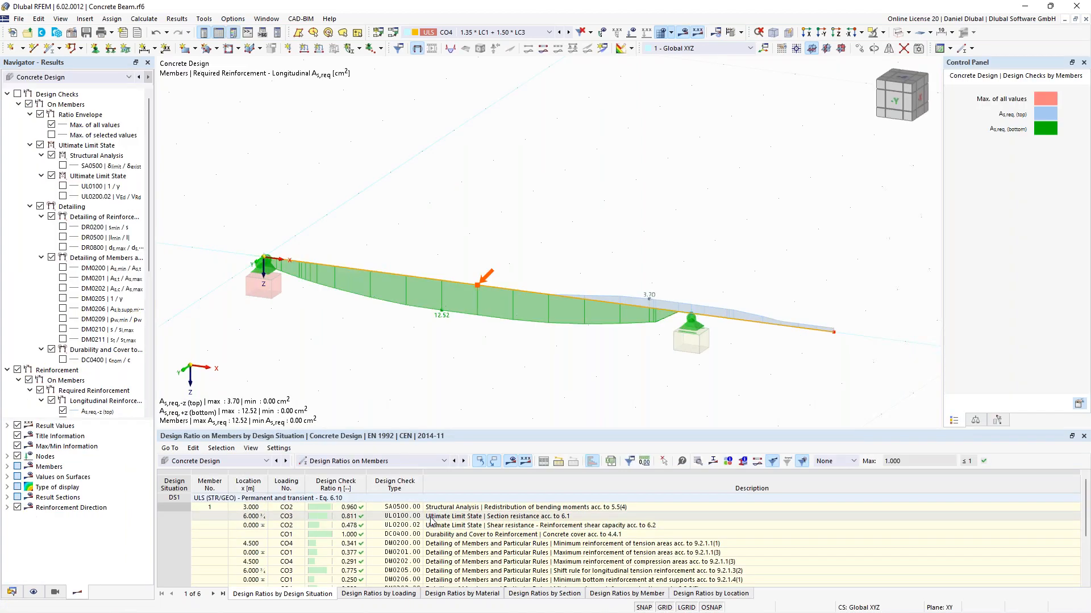
Examine the design check details of the section resistance and the shear resistance checks UL0100 and UL0200.02 at x = 6.000 m.
double_click(430, 521)
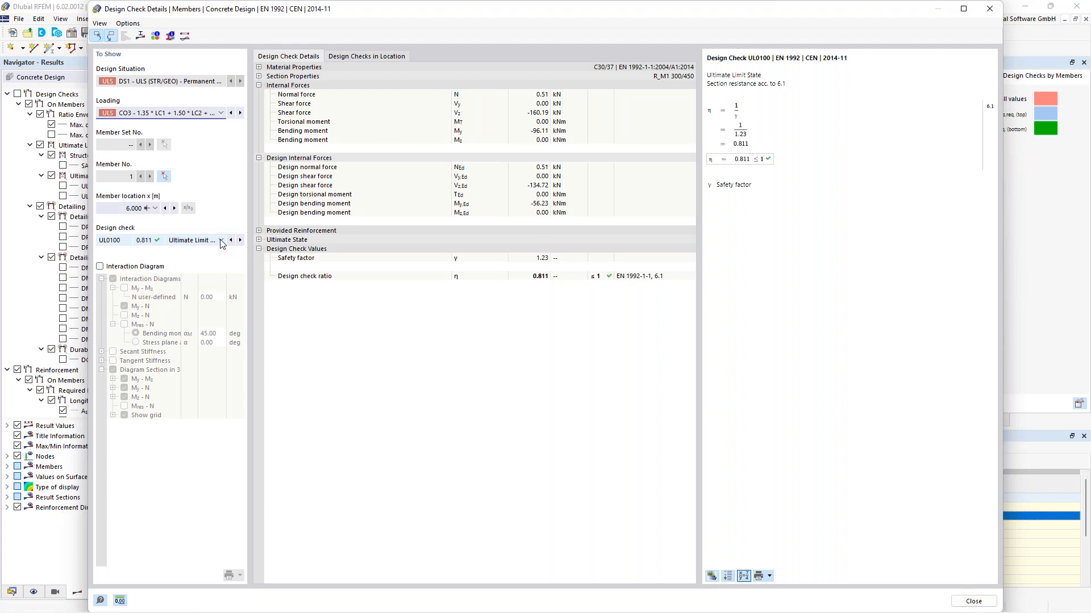
left_click(239, 240)
left_click_drag(784, 58, 861, 62)
left_click_drag(723, 84, 843, 85)
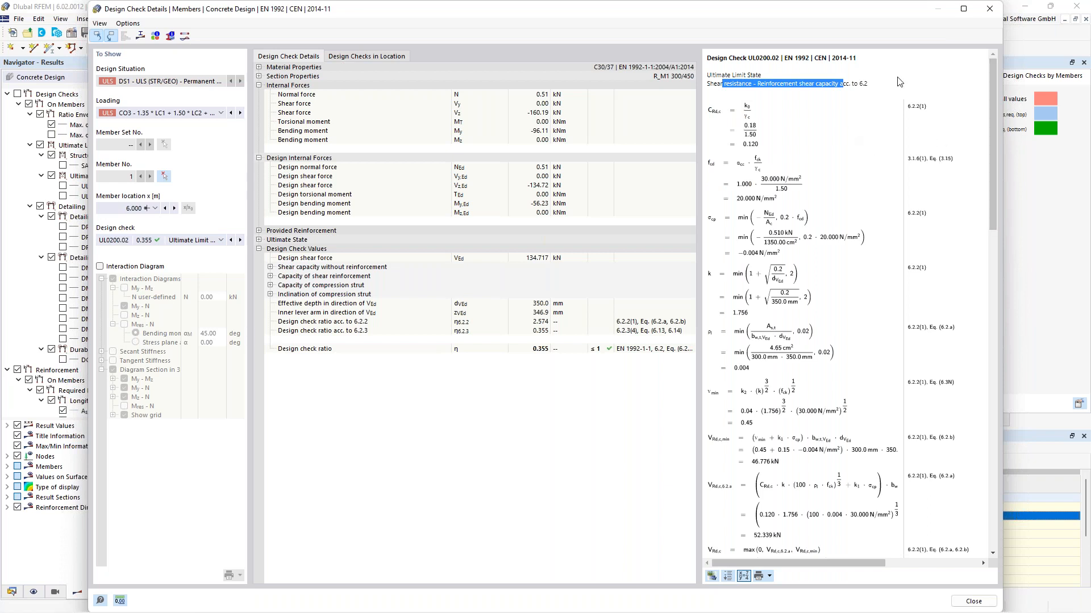
left_click(874, 91)
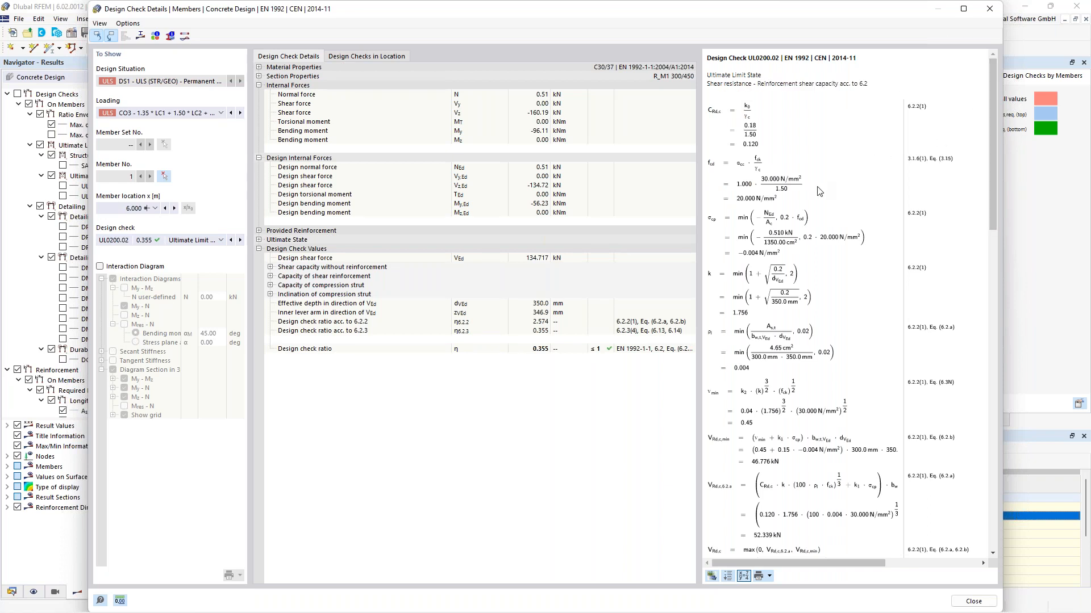
scroll(819, 191, "down", 2)
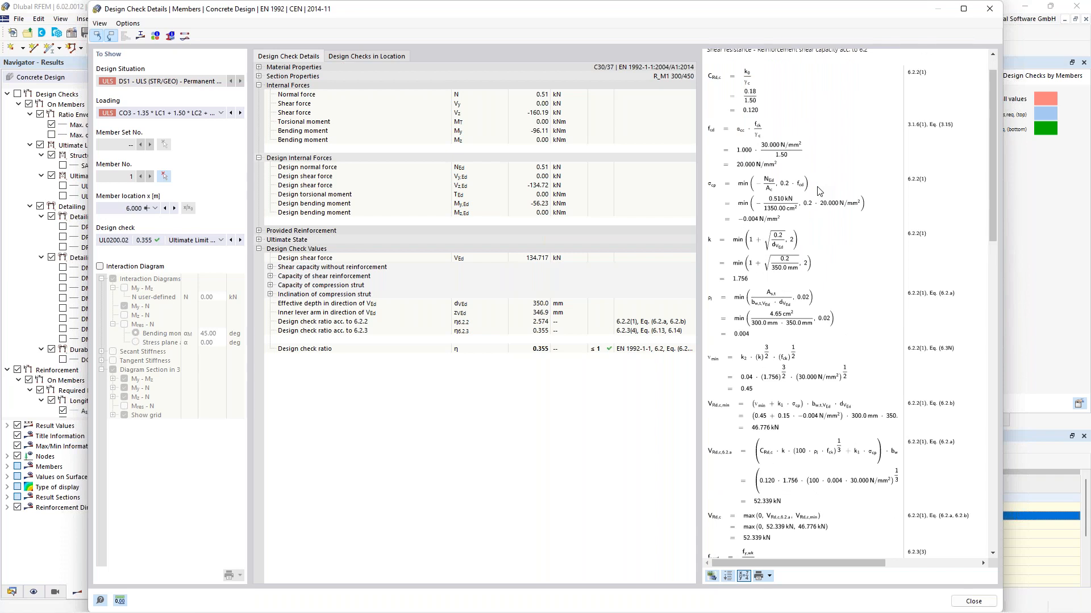
scroll(819, 191, "down", 7)
left_click_drag(992, 196, 990, 90)
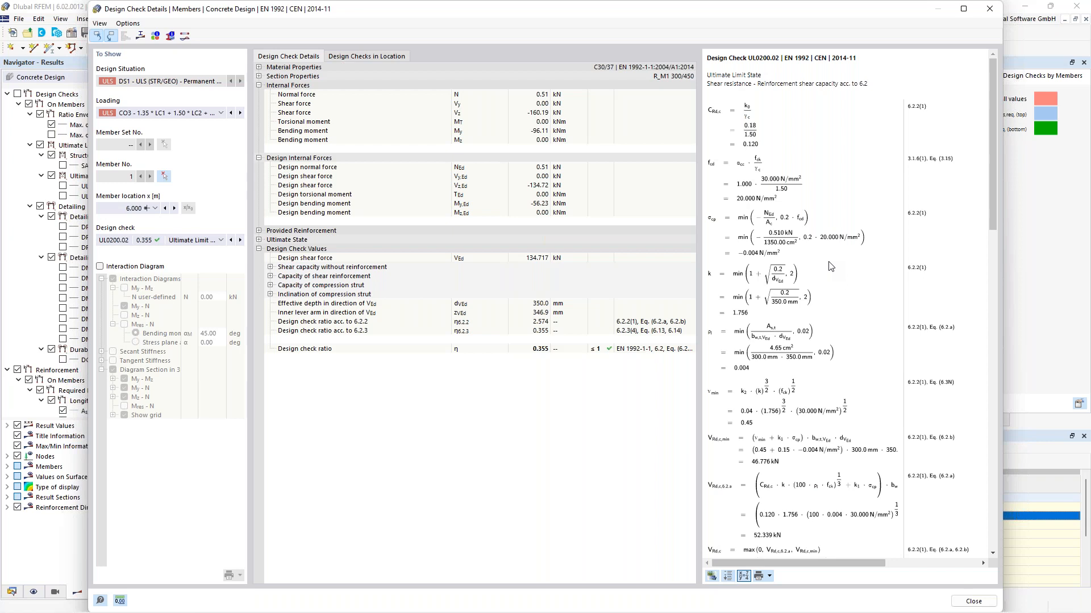
key("Escape")
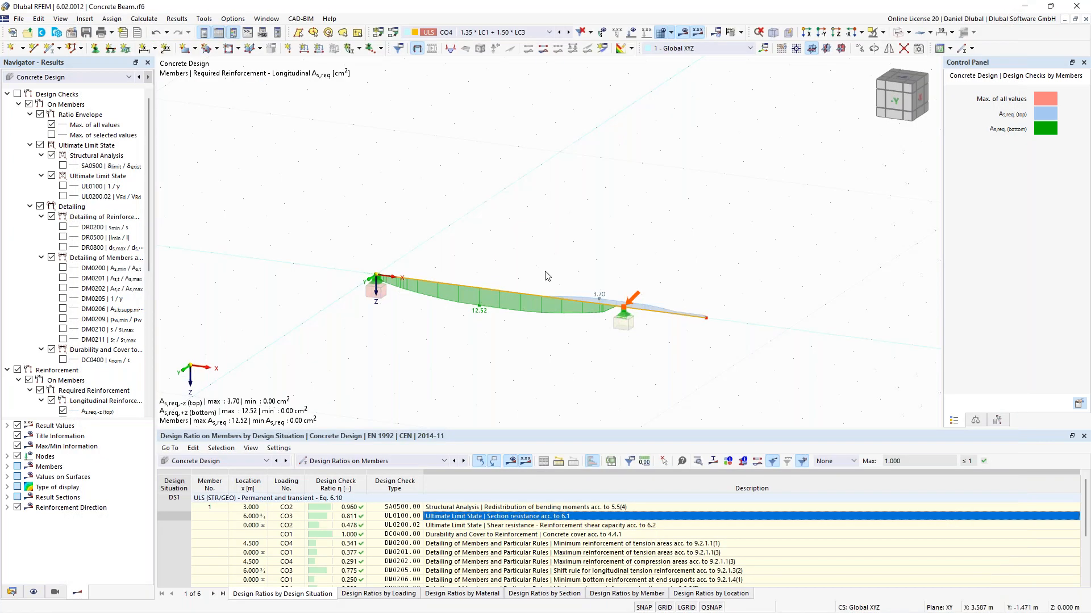
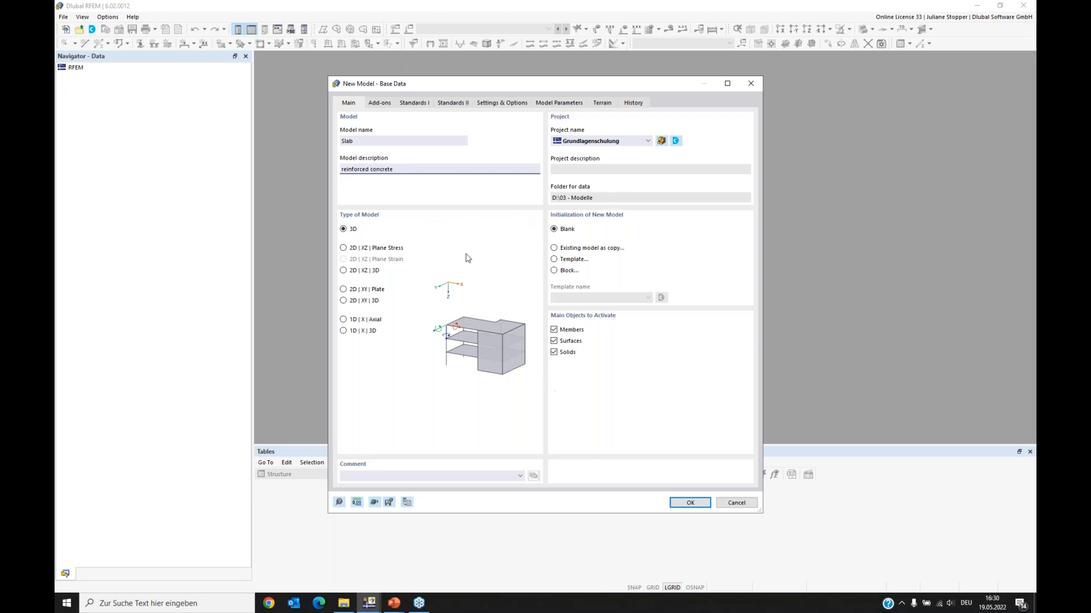
Review the add-ons and standards of the new model Slab and create it, overwriting the existing model of that name.
left_click(380, 104)
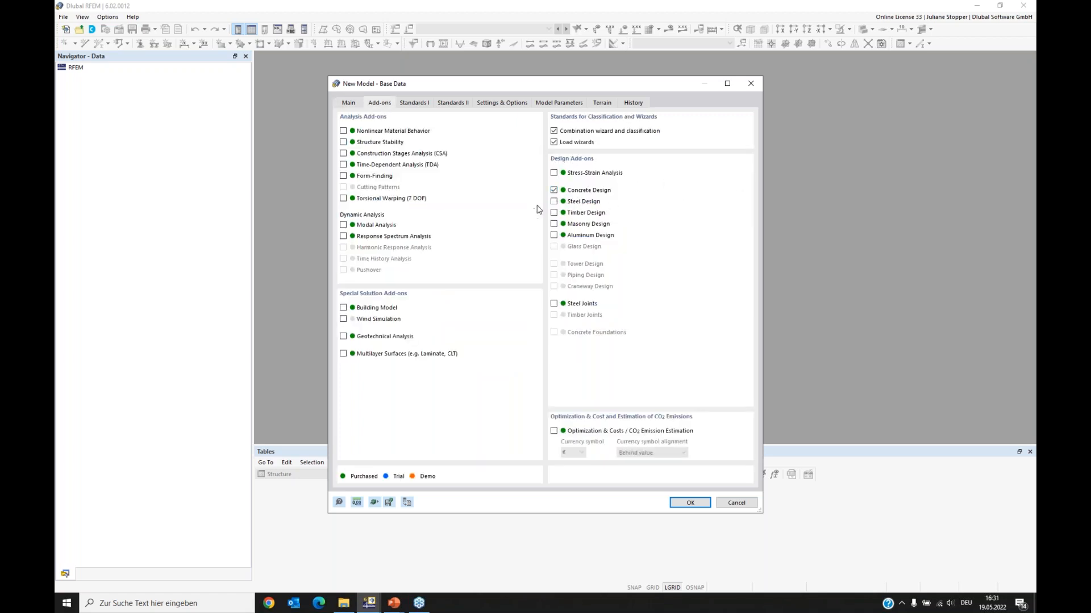
left_click(416, 104)
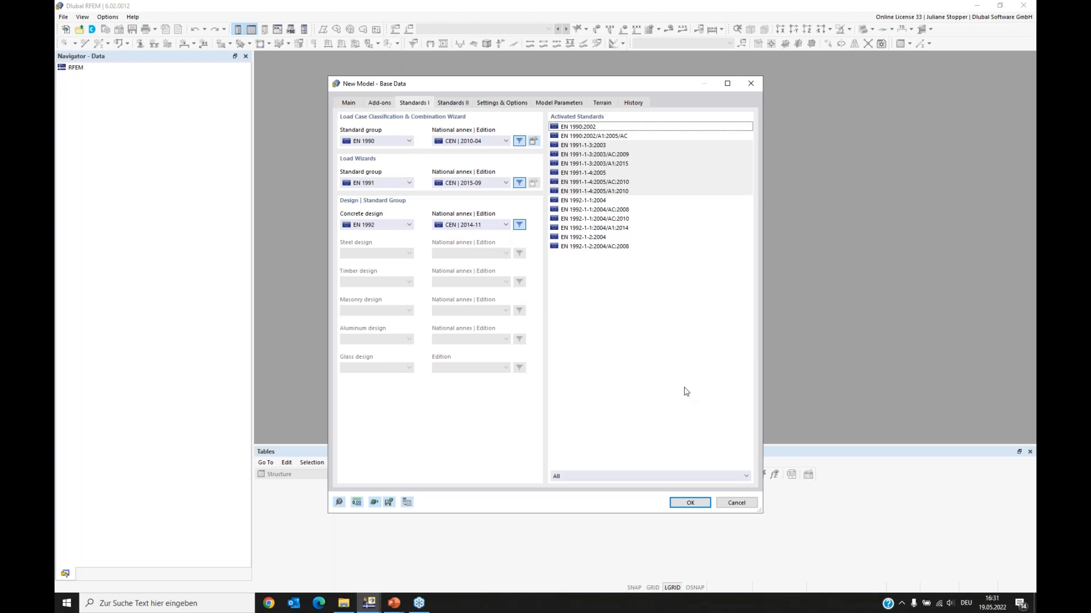
left_click(690, 505)
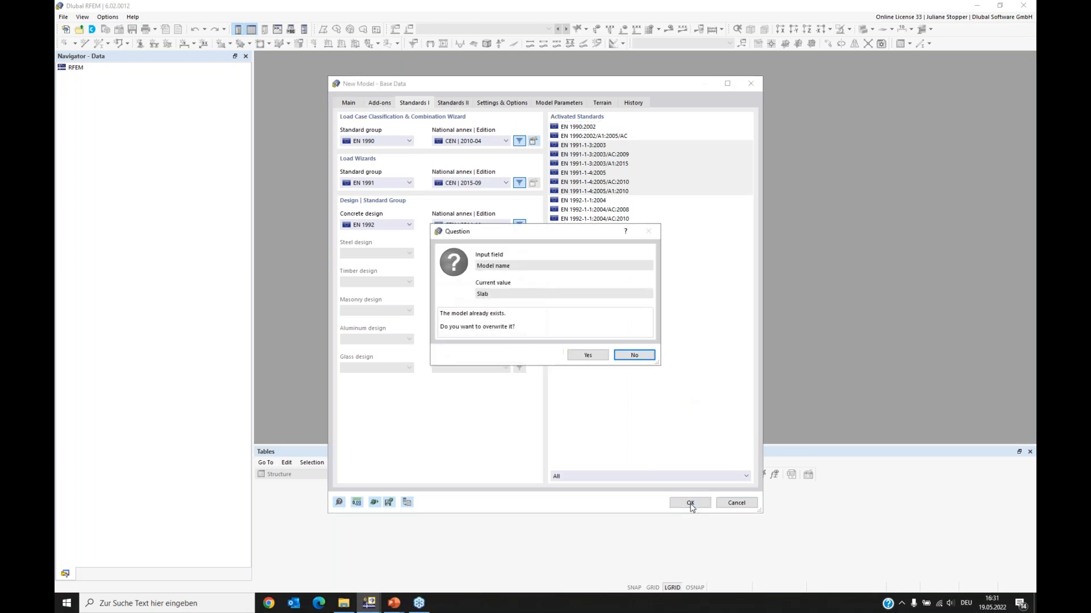
left_click(587, 356)
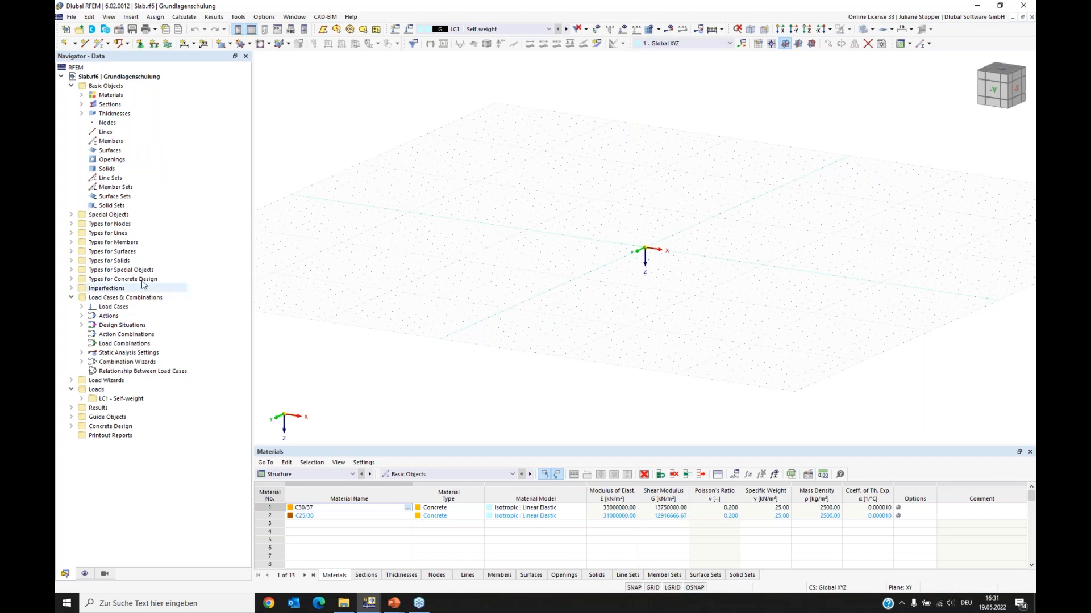
Add a new background layer to the guide objects and load the file Ground-plan.dxf from the EN folder into it.
left_click(71, 297)
left_click(71, 316)
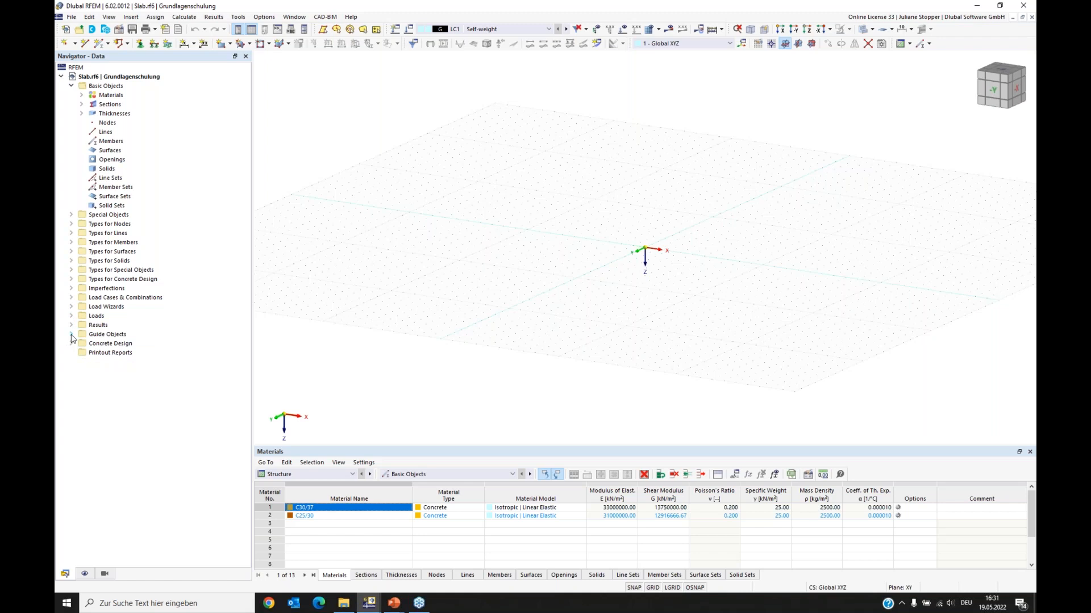
left_click(71, 335)
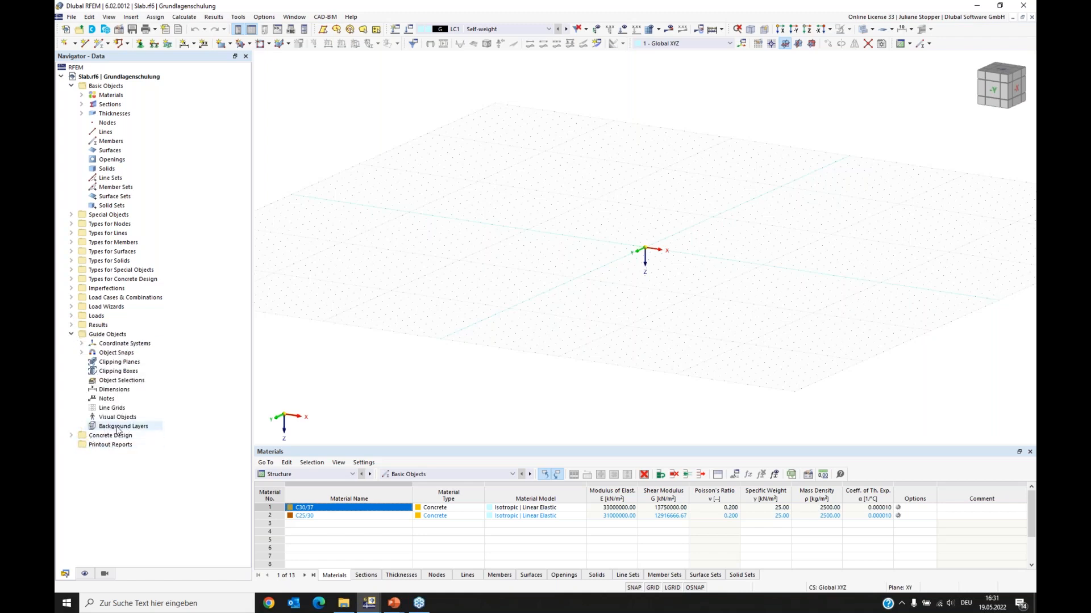
right_click(117, 428)
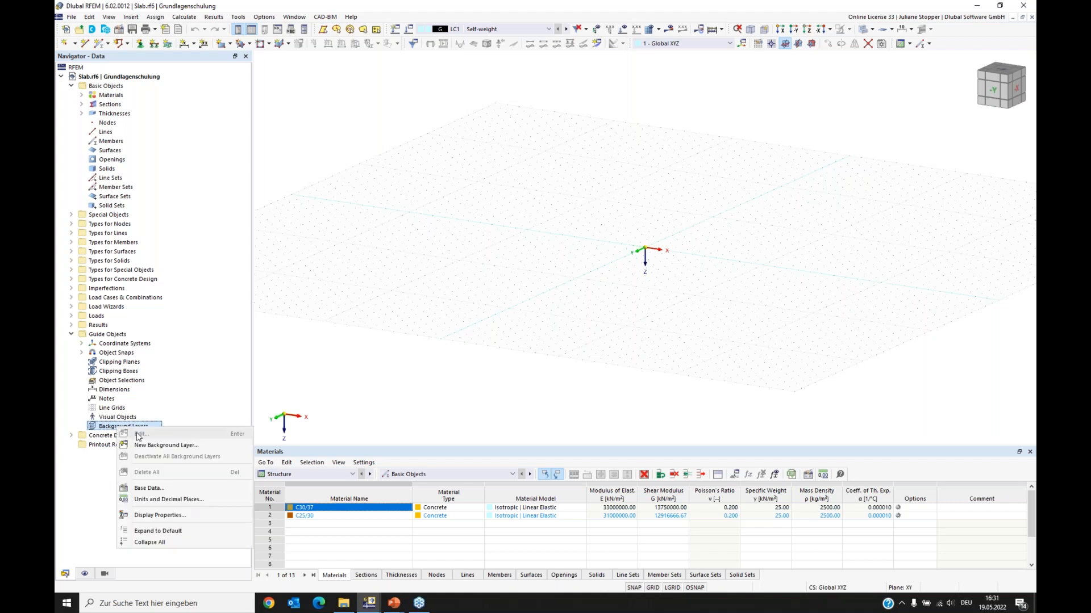
left_click(147, 446)
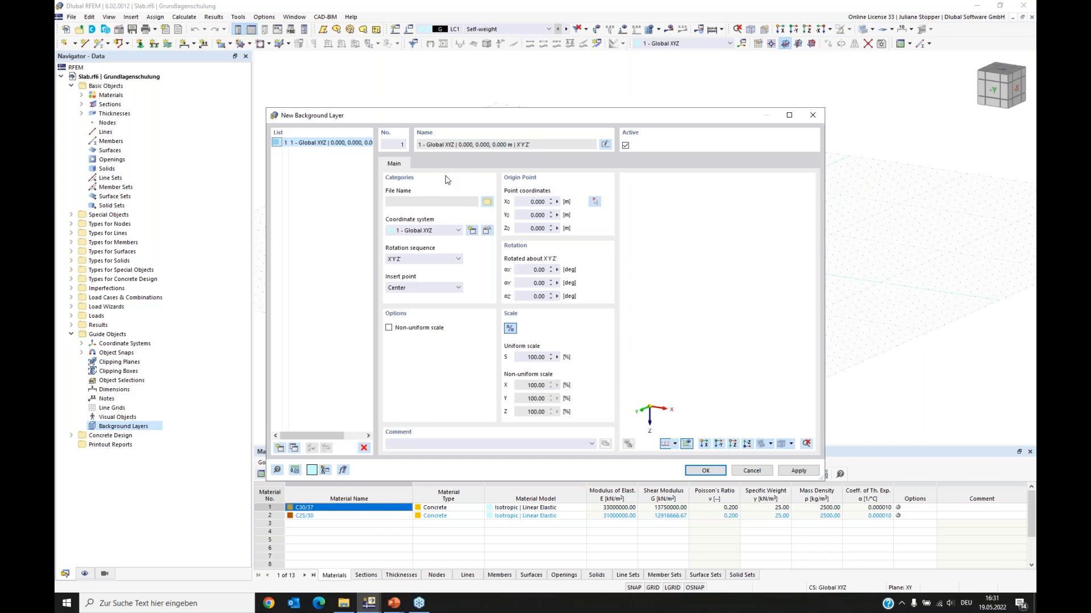
left_click(487, 202)
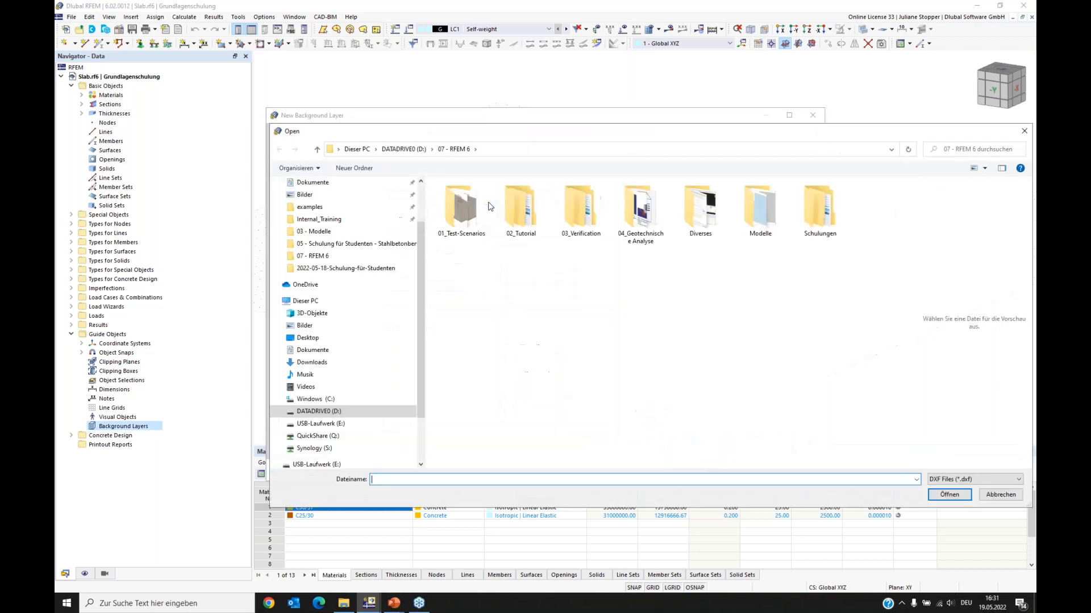
left_click(341, 249)
double_click(455, 211)
left_click(492, 204)
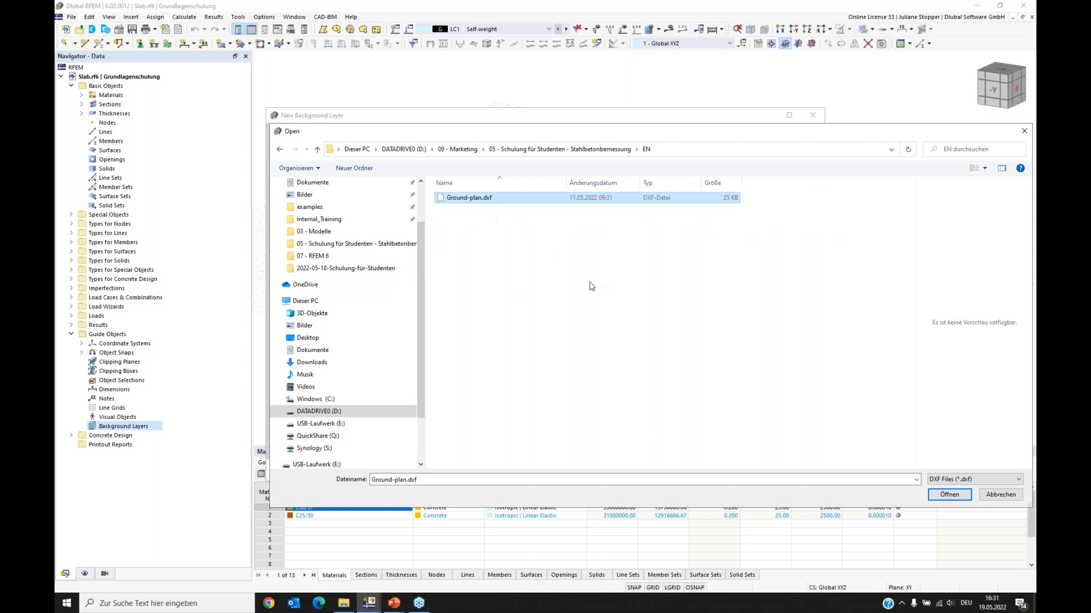
left_click(950, 495)
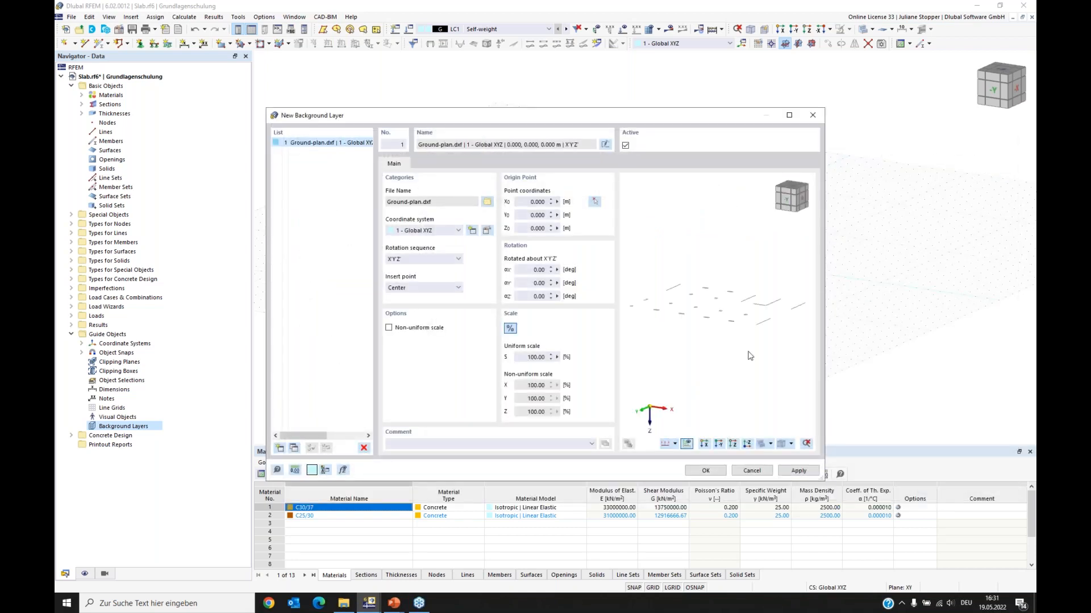
Rotate the ground plan layer 180° about the Y axis, insert it, and look at the model in plan view along Z.
left_click(733, 443)
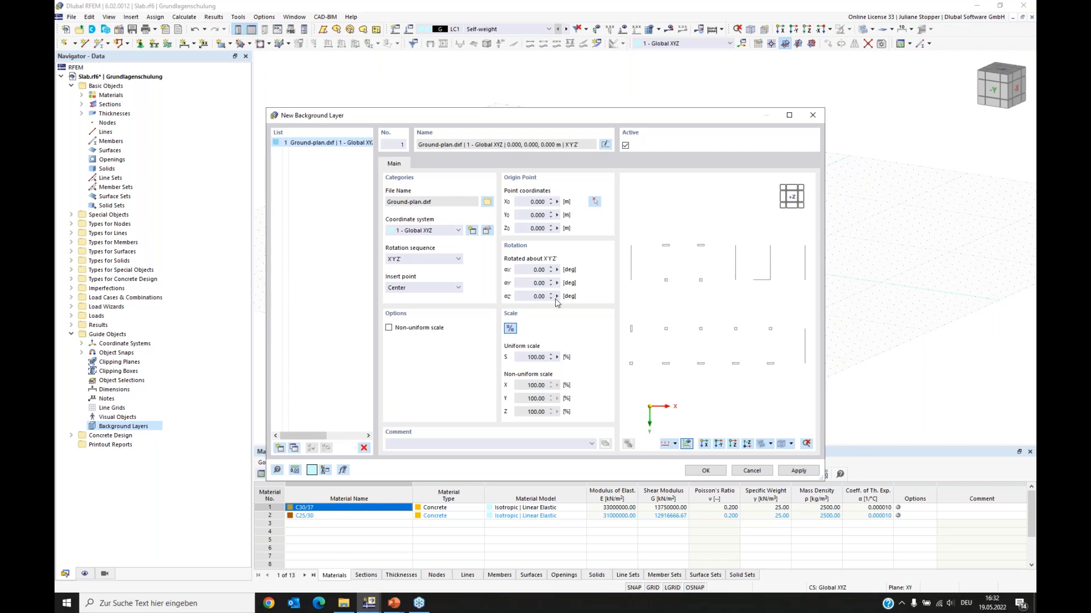
left_click(521, 283)
left_click(539, 296)
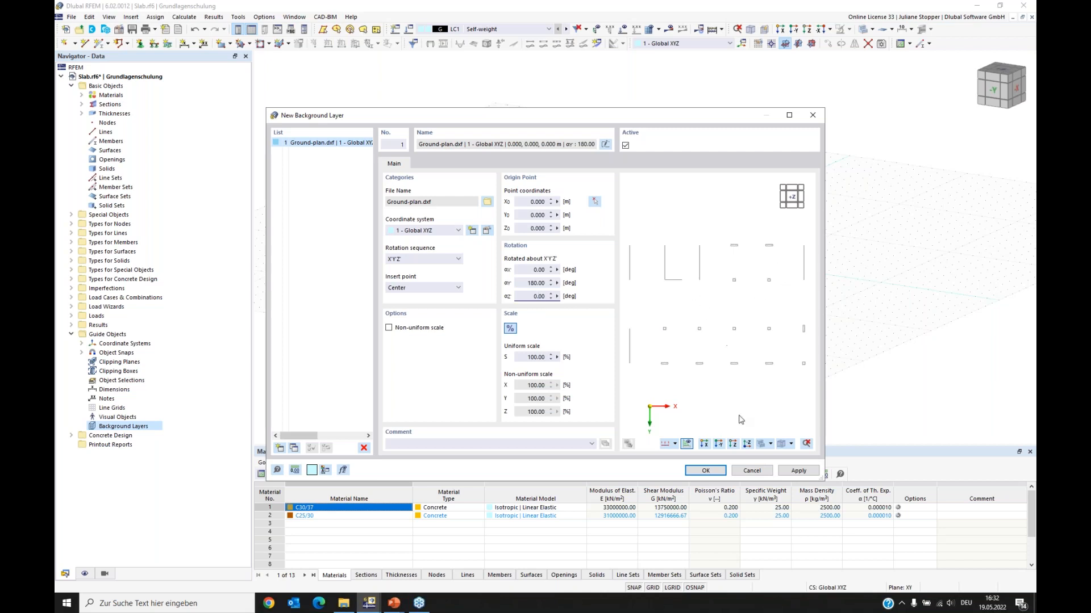
left_click(706, 471)
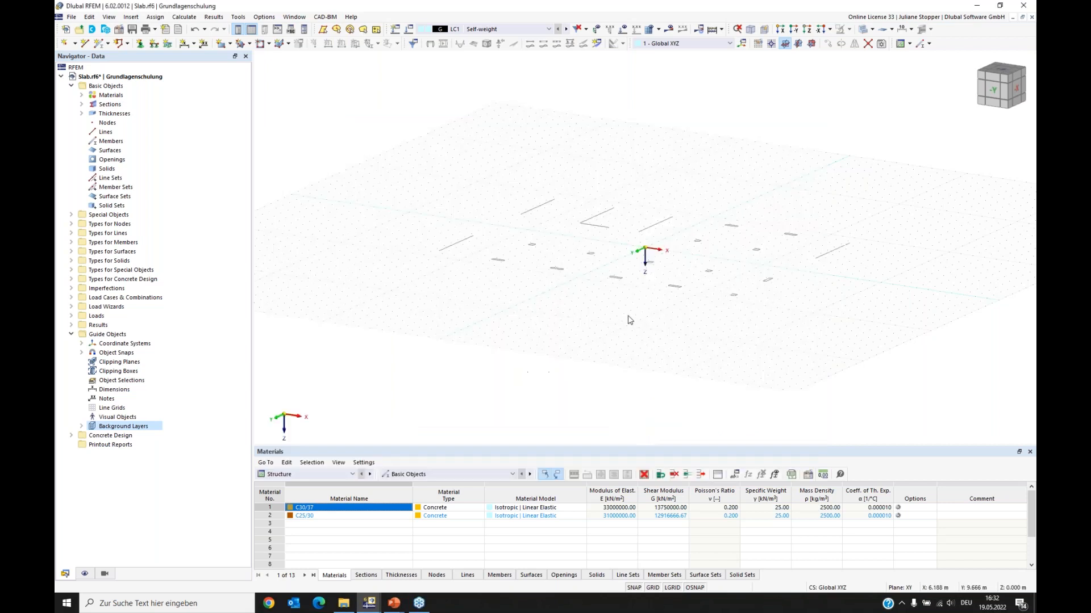
left_click(808, 30)
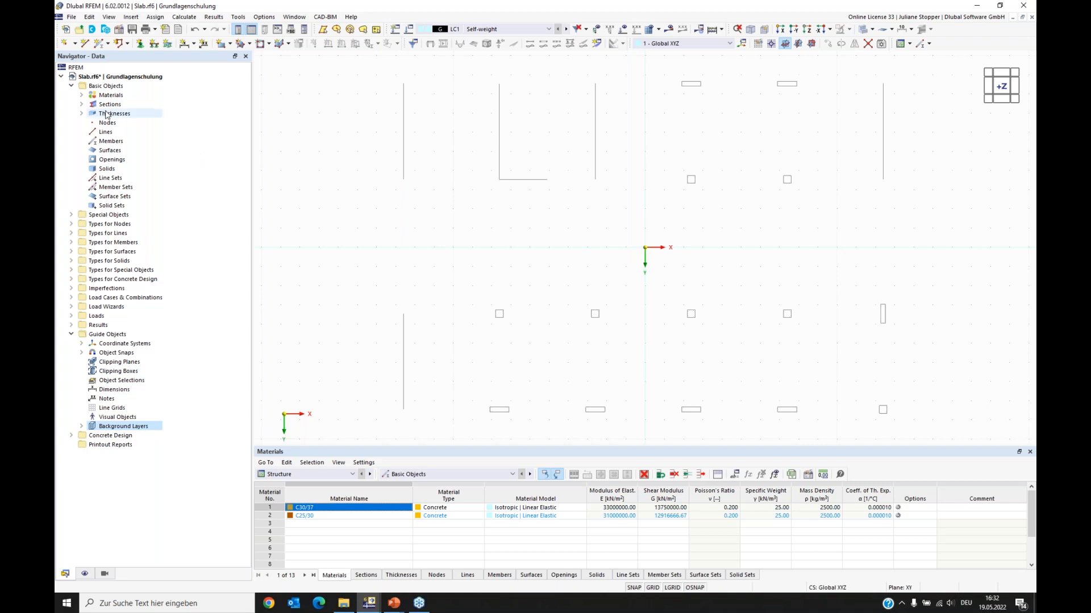
Draw single lines along the ground plan's upper and left edges, starting from its upper-left corner at X -12.600 m, Y -8.538 m.
left_click(84, 44)
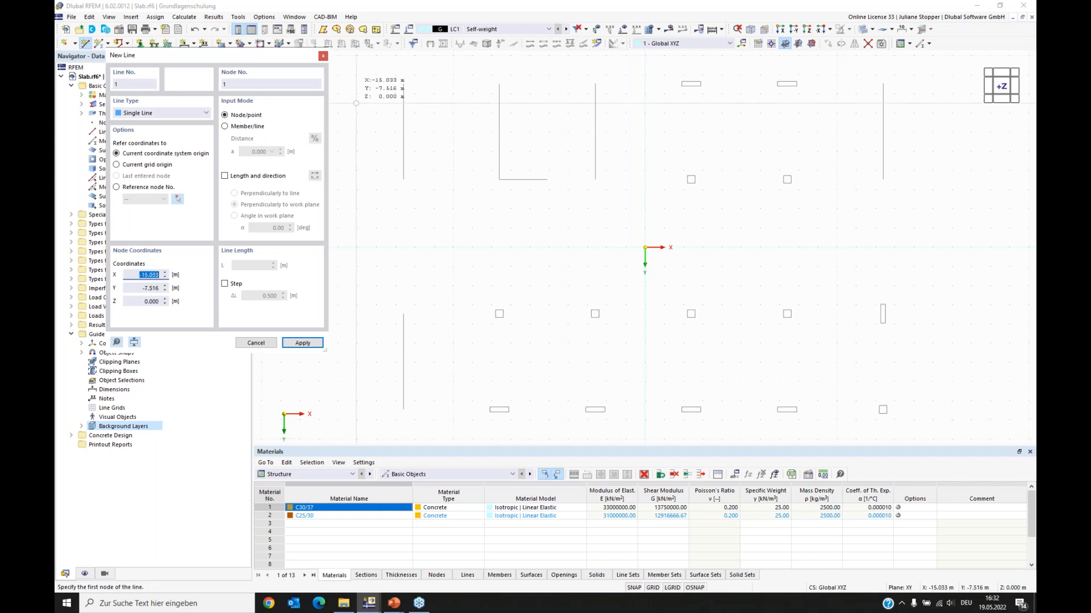
left_click(403, 84)
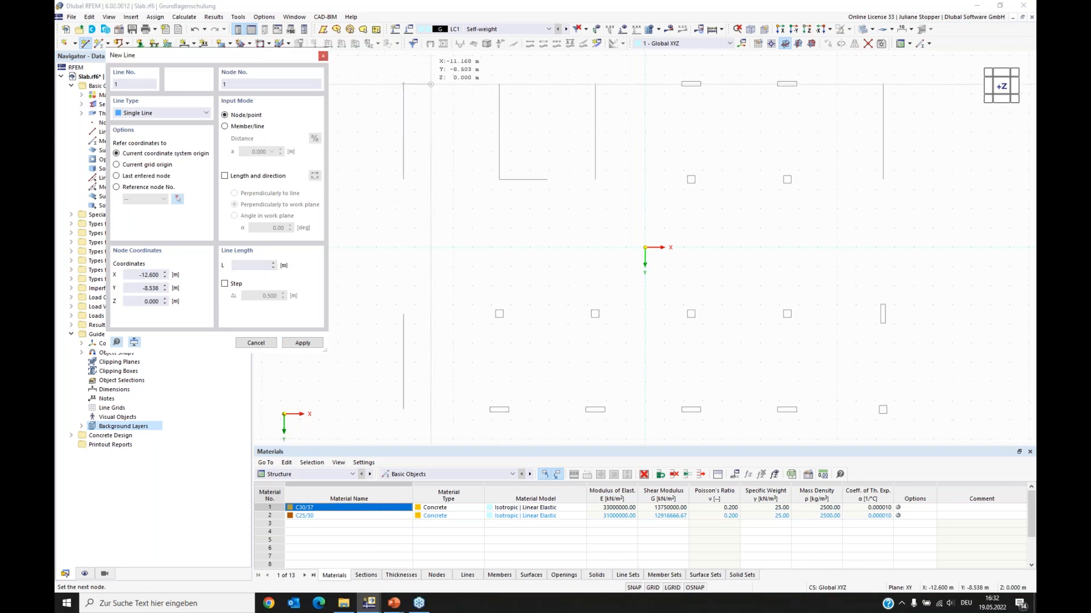
left_click(880, 82)
right_click(952, 151)
left_click(403, 83)
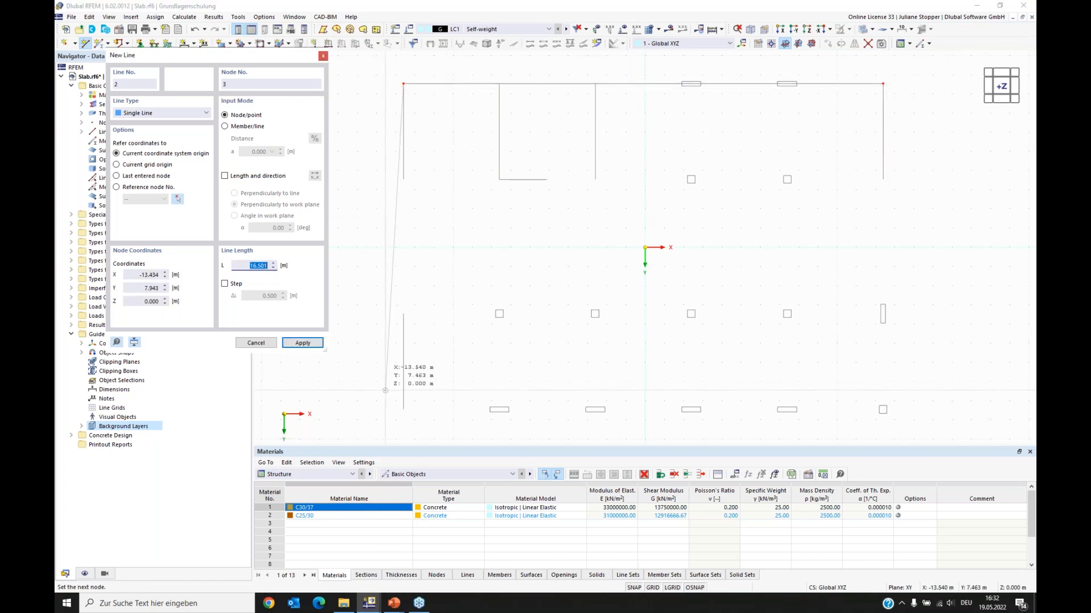
left_click(403, 408)
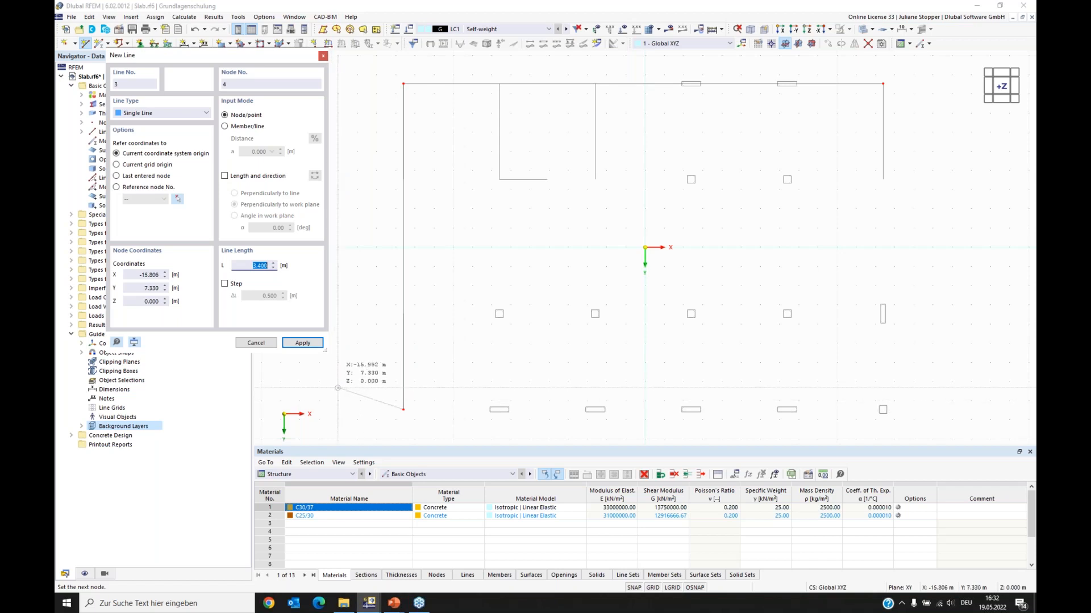
key("Escape")
key("Escape")
key("Escape")
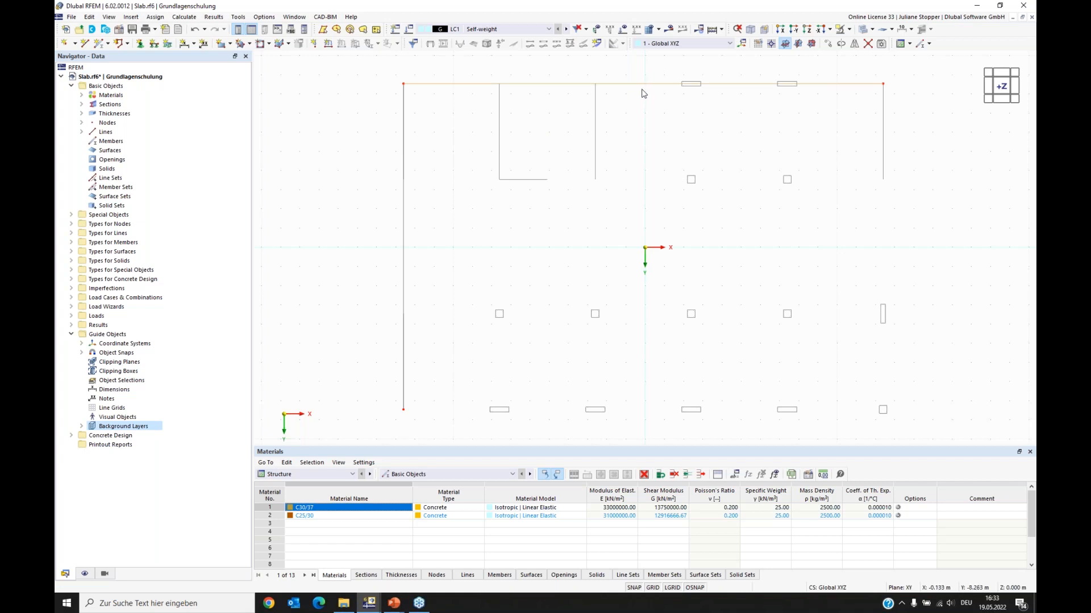
Copy the upper edge line to the plan's lower edge and the left edge line to its right edge, closing the slab outline.
left_click(642, 86)
left_click_drag(644, 86, 407, 412)
left_click(435, 210)
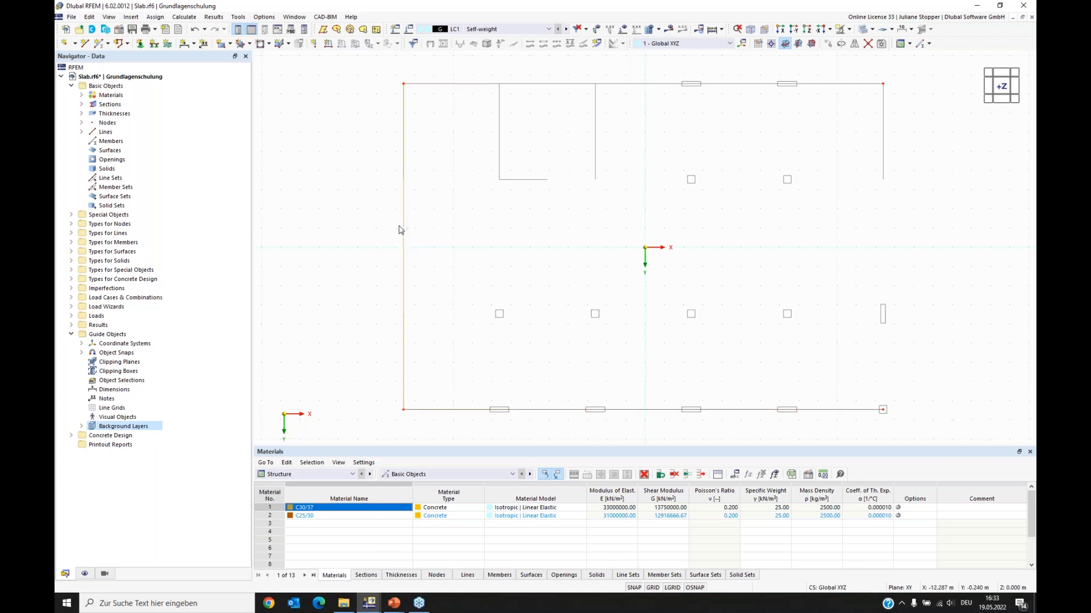
left_click_drag(407, 183, 883, 88, "ctrl")
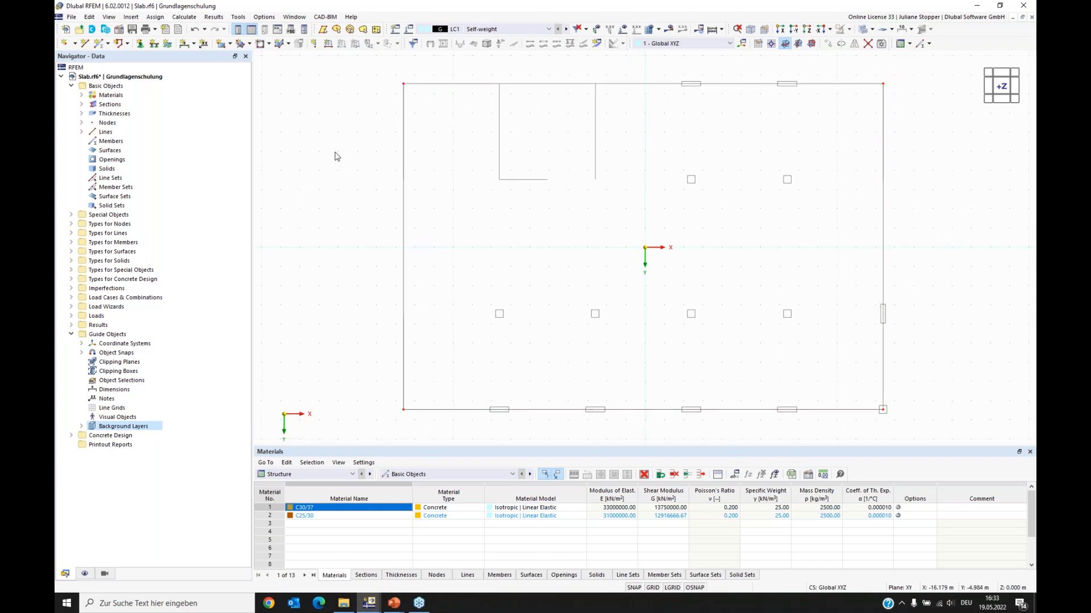
Draw connected lines around the core walls below the upper slab edge, starting at X -7.600 m, Y -8.538 m and returning to that edge.
left_click(85, 43)
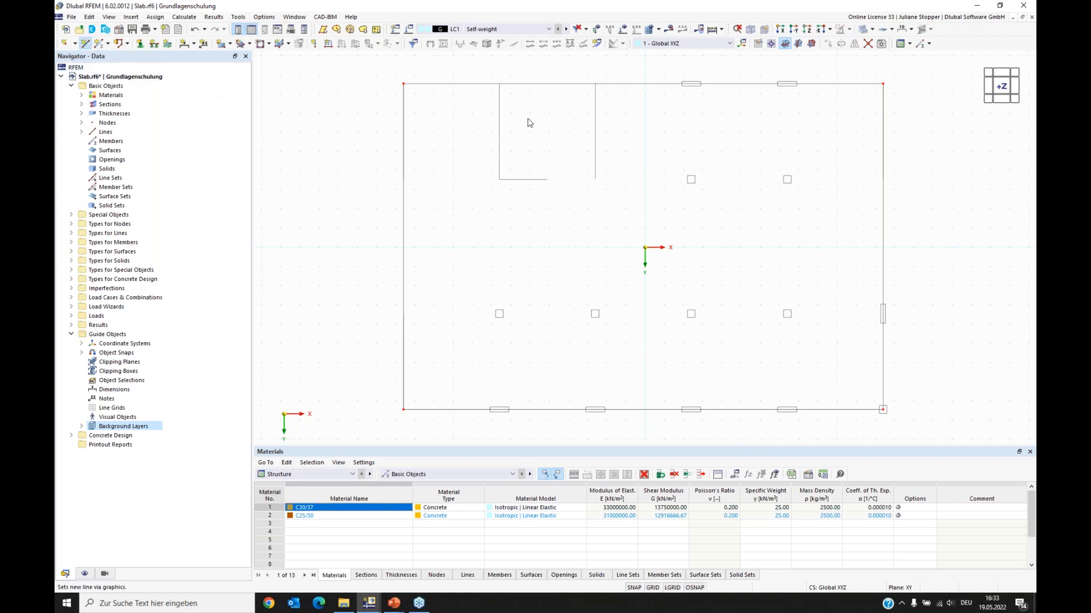
left_click(499, 83)
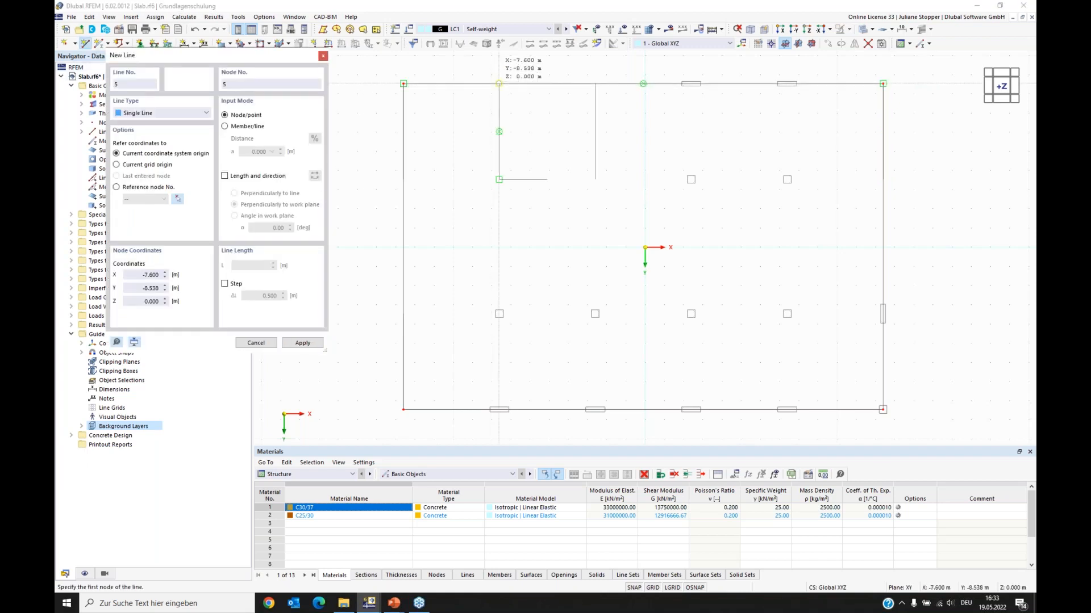
left_click(498, 179)
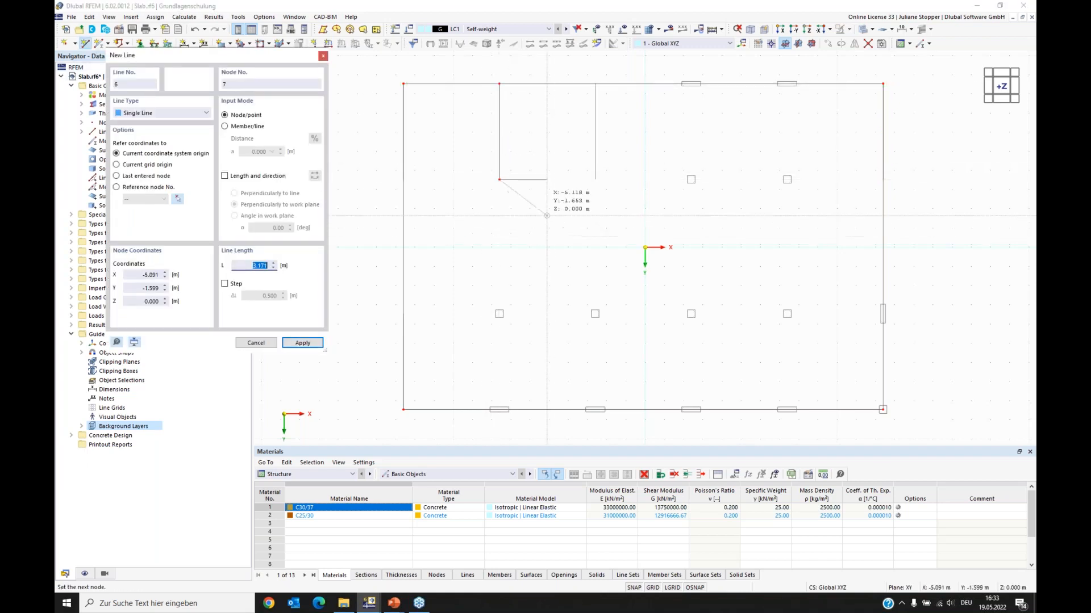
left_click(546, 180)
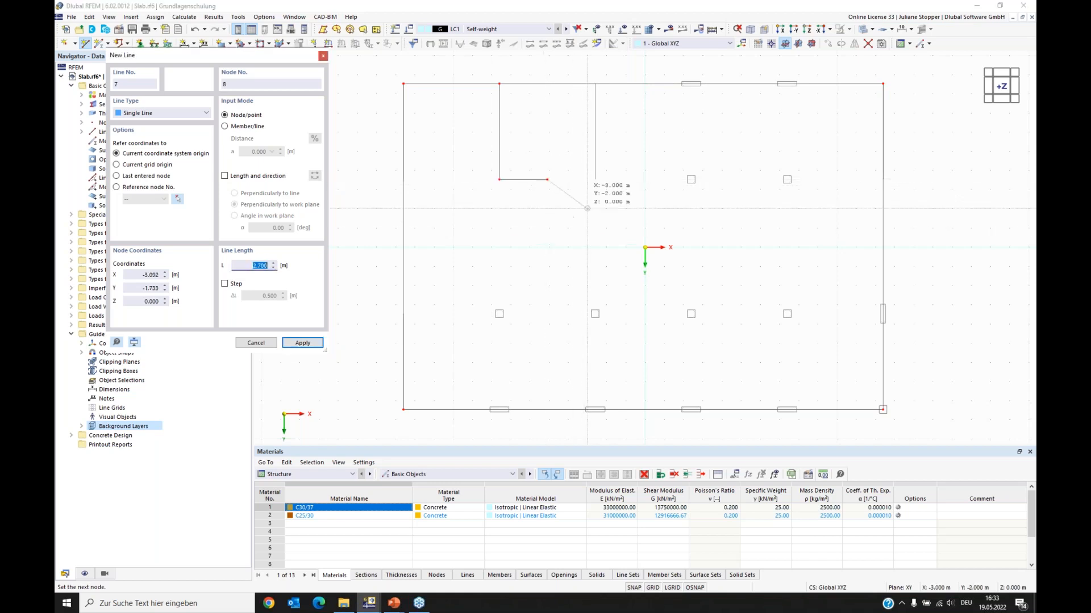
left_click(595, 180)
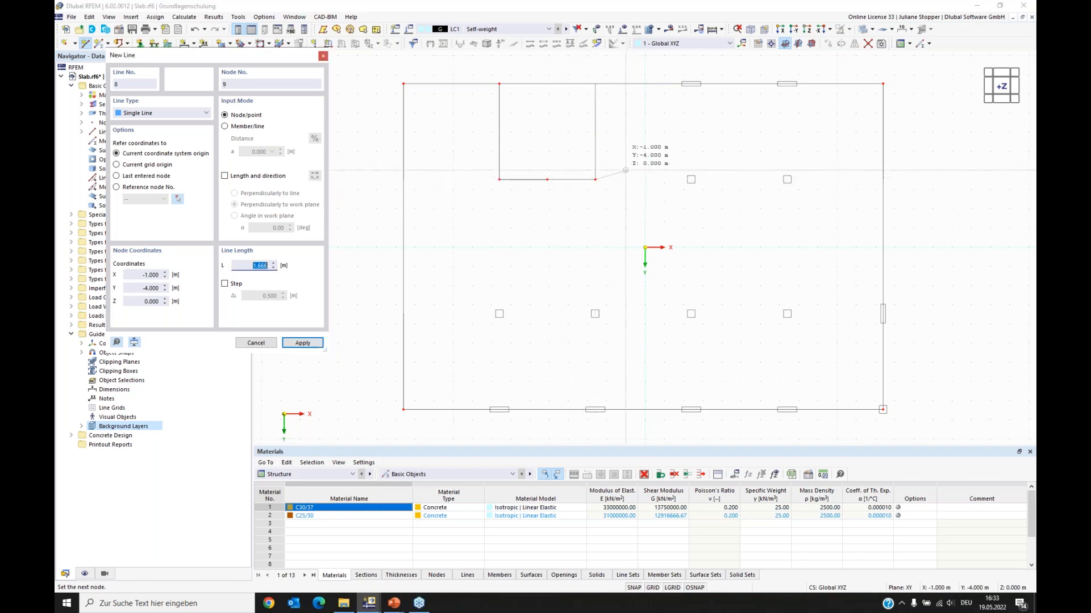
left_click(595, 83)
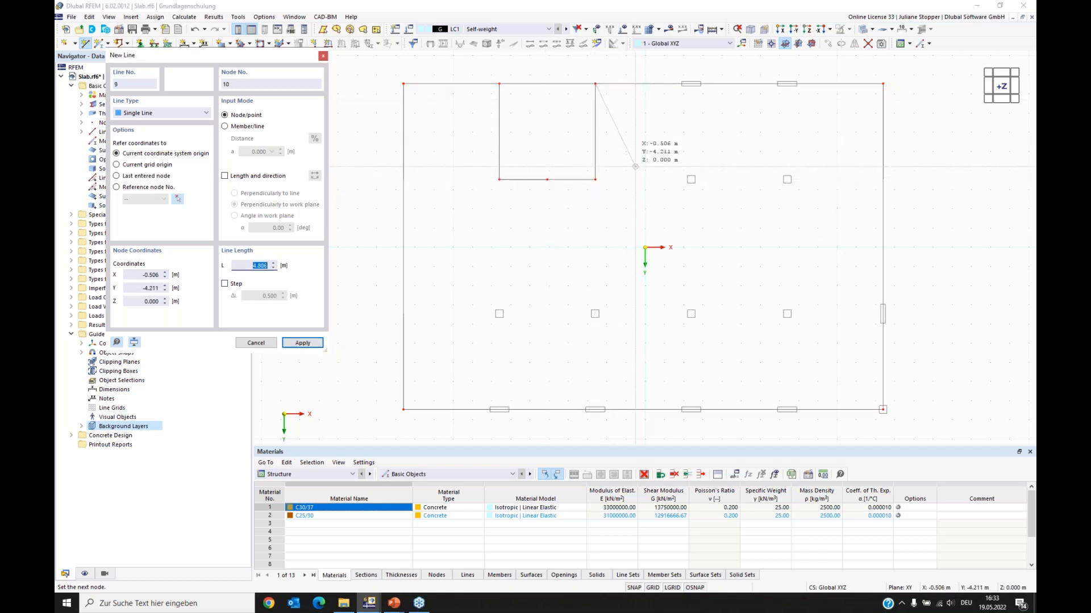
left_click(323, 56)
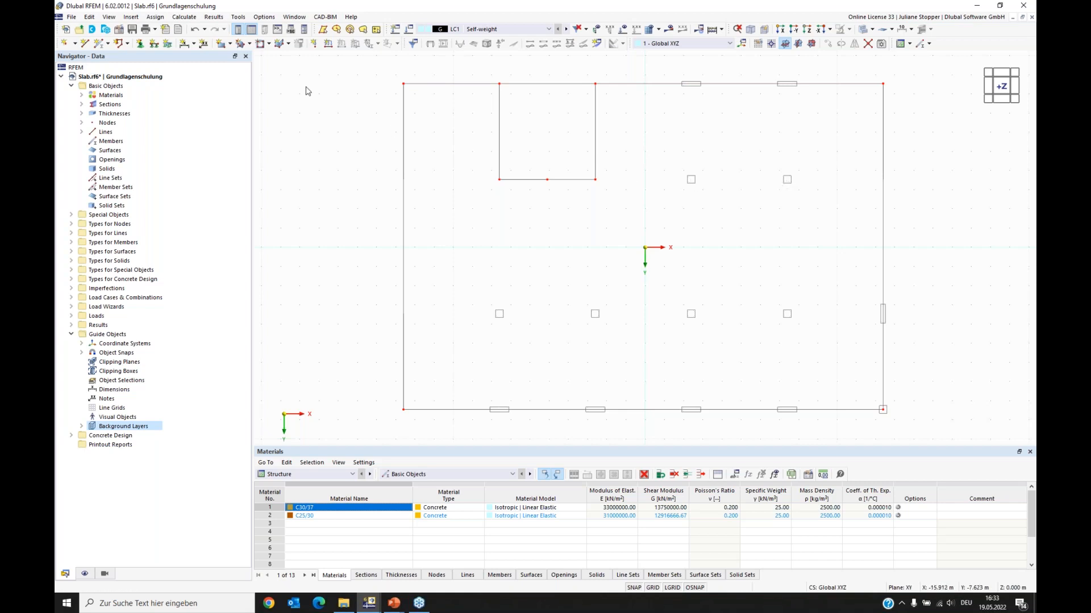
Place a node at the left end of each of the two rectangular column outlines on the upper slab edge.
left_click(65, 43)
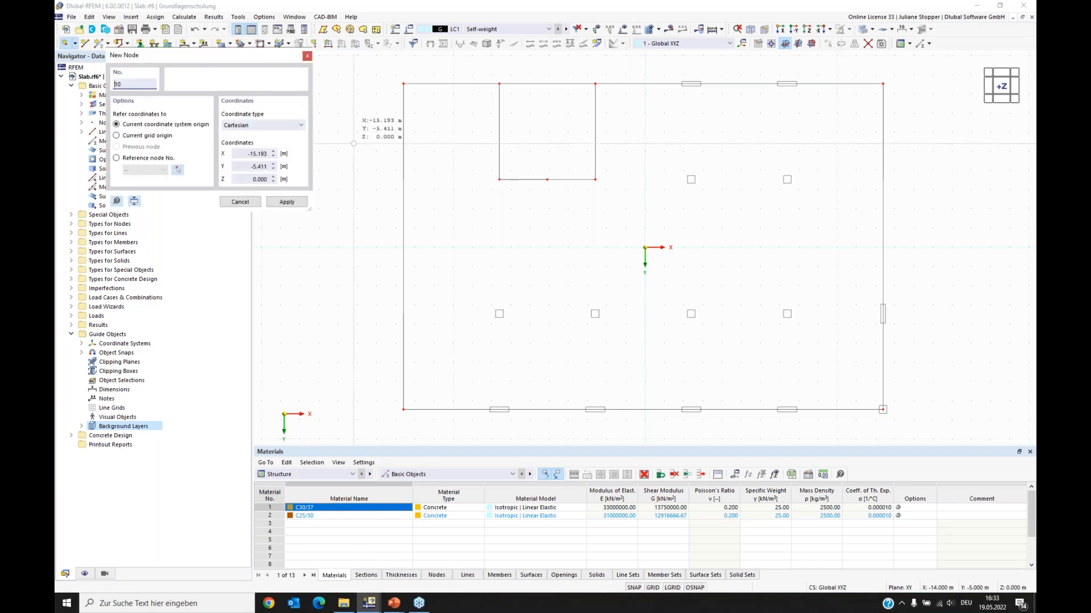
scroll(676, 107, "up", 3)
middle_click_drag(745, 88, 673, 212)
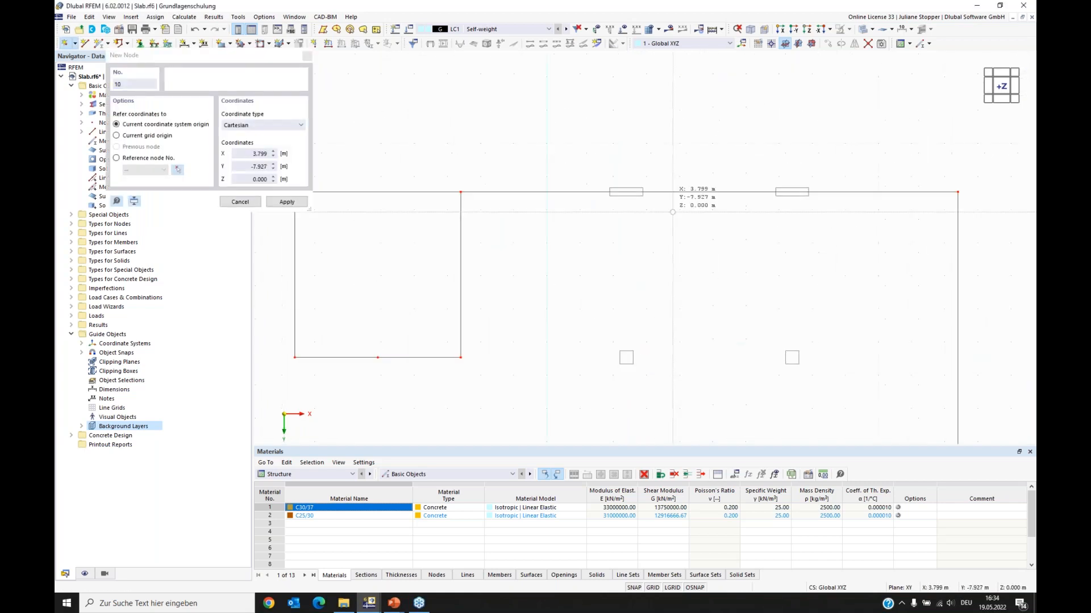
scroll(654, 180, "up", 3)
scroll(591, 182, "up", 1)
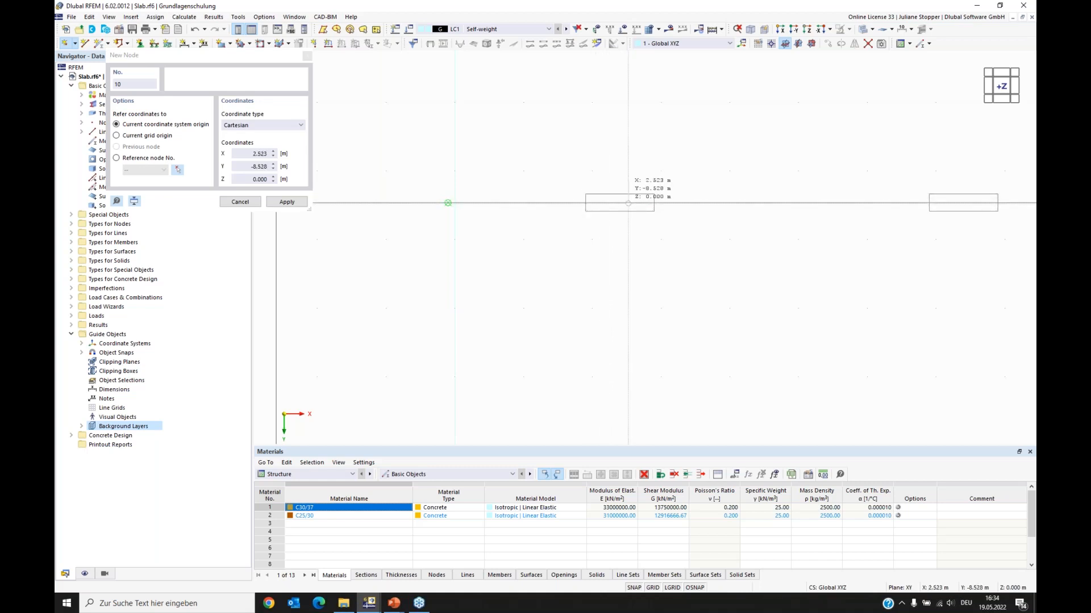
left_click(585, 203)
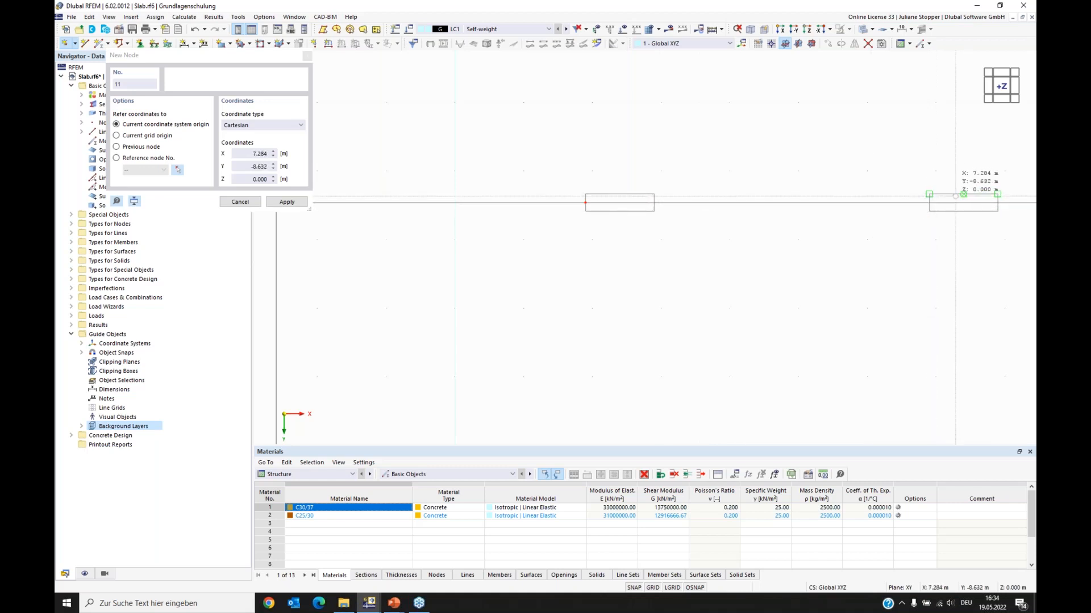
left_click(928, 203)
key("Escape")
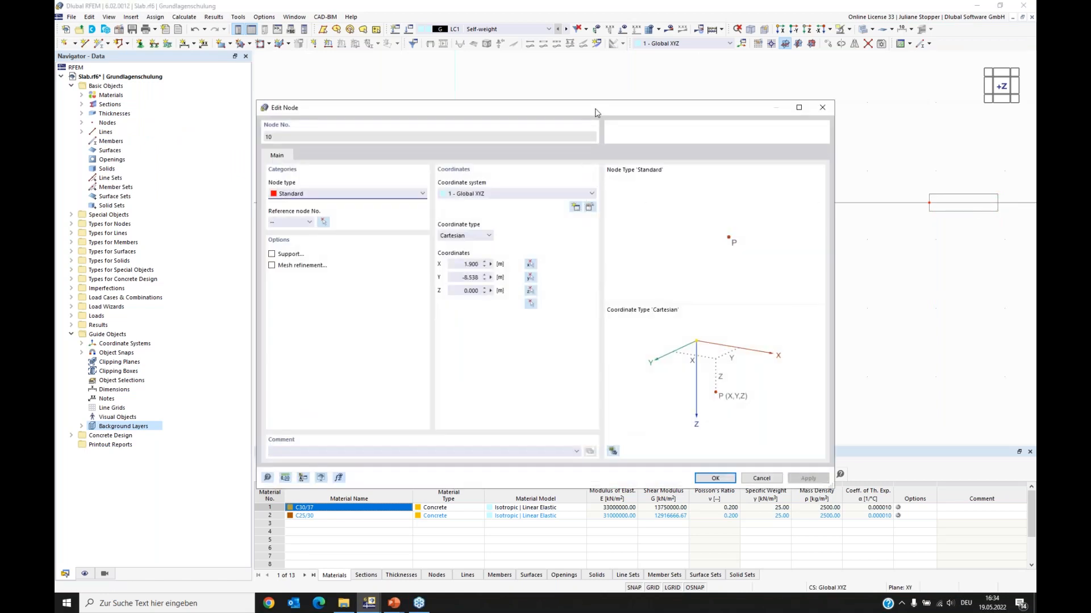
Centre the two new nodes in their column outlines by setting their X coordinates to 2.4 m and 7.4 m.
left_click_drag(599, 122, 656, 230)
left_click_drag(523, 380, 552, 381)
type("2,4")
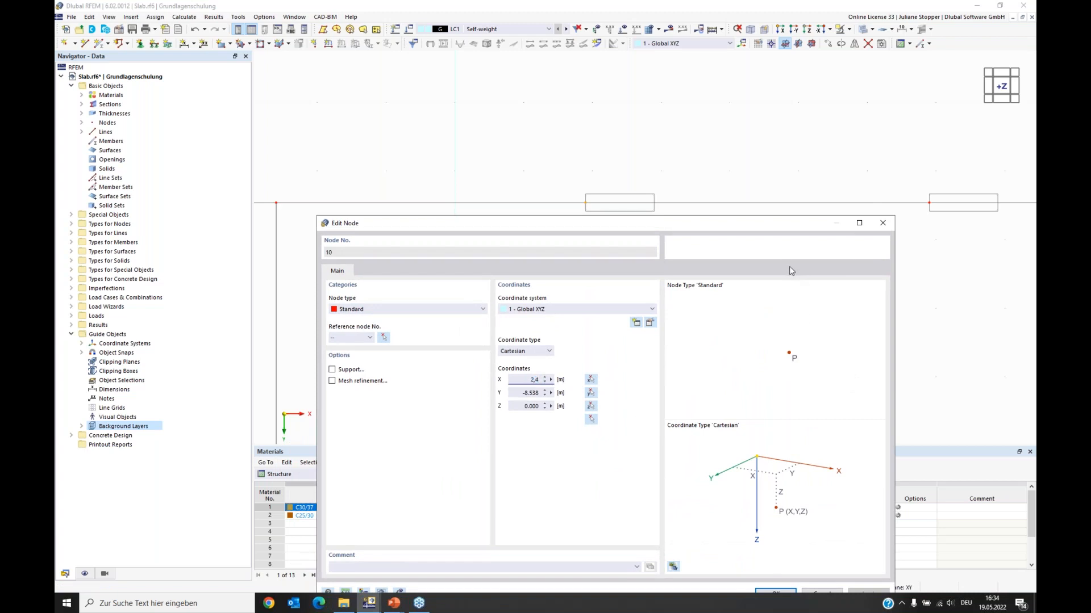
key("Return")
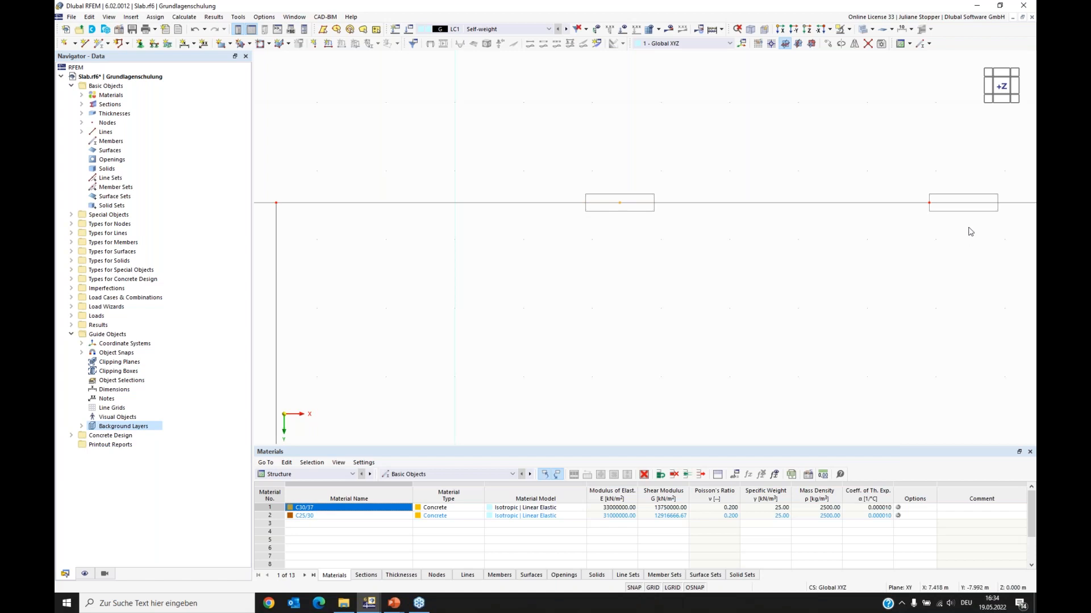
double_click(929, 205)
double_click(517, 379)
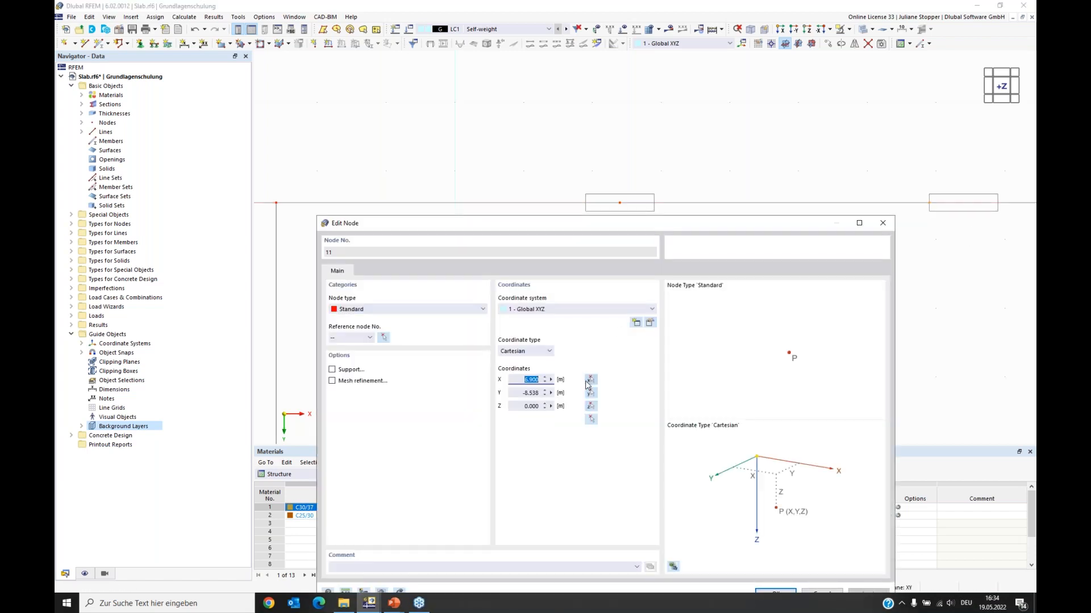
type("7,4")
key("Return")
Select the row of nodes along the upper slab edge and copy them to the first interior column row.
scroll(608, 185, "down", 3)
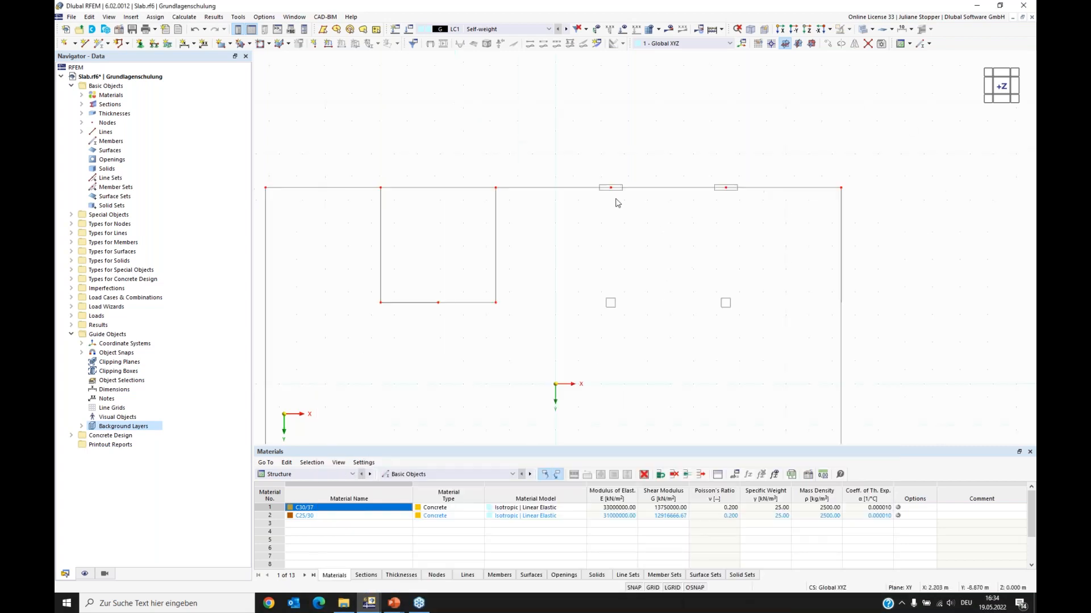
middle_click_drag(399, 331, 428, 292)
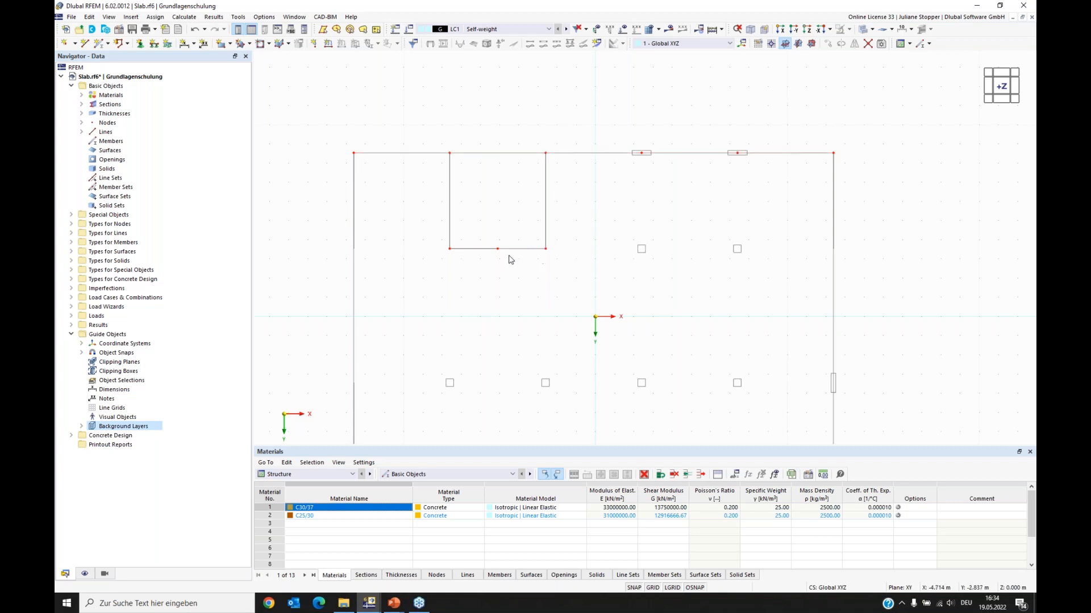
middle_click_drag(485, 307, 498, 202)
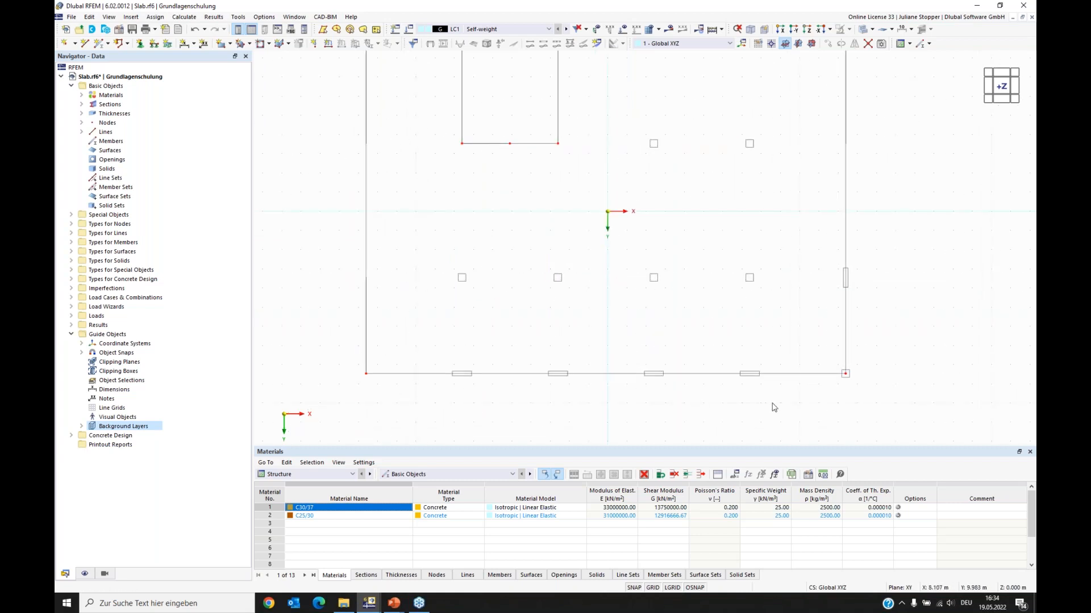
middle_click_drag(608, 190, 598, 322)
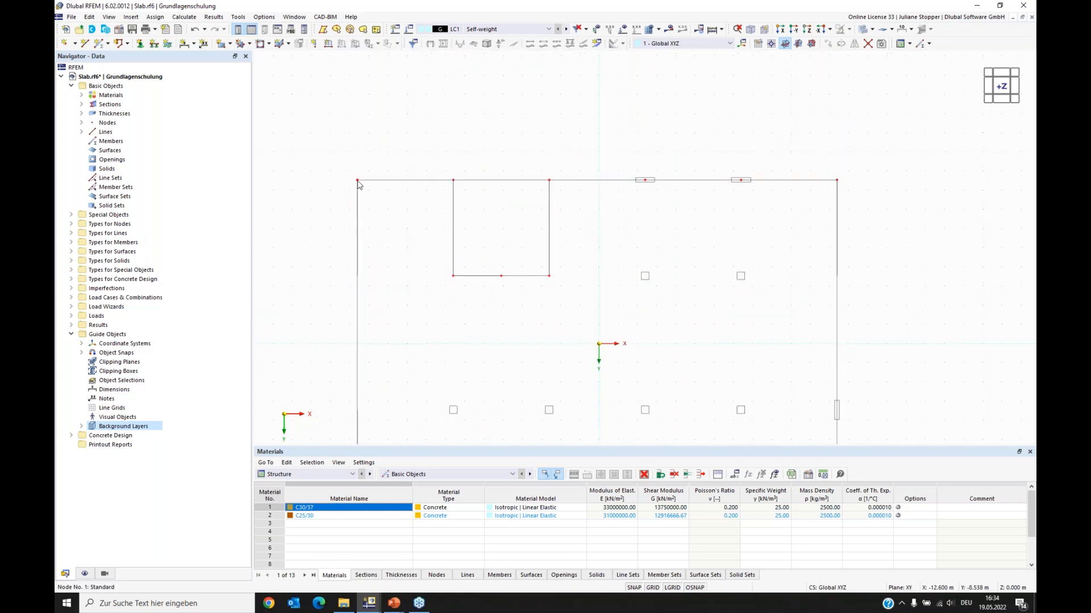
left_click_drag(341, 171, 365, 197)
left_click_drag(440, 173, 471, 197)
left_click_drag(537, 168, 571, 198)
left_click_drag(637, 168, 657, 196)
left_click_drag(735, 170, 747, 189)
left_click_drag(833, 170, 846, 190)
left_click_drag(358, 181, 360, 280)
scroll(601, 254, "down", 2)
middle_click_drag(578, 315, 574, 252)
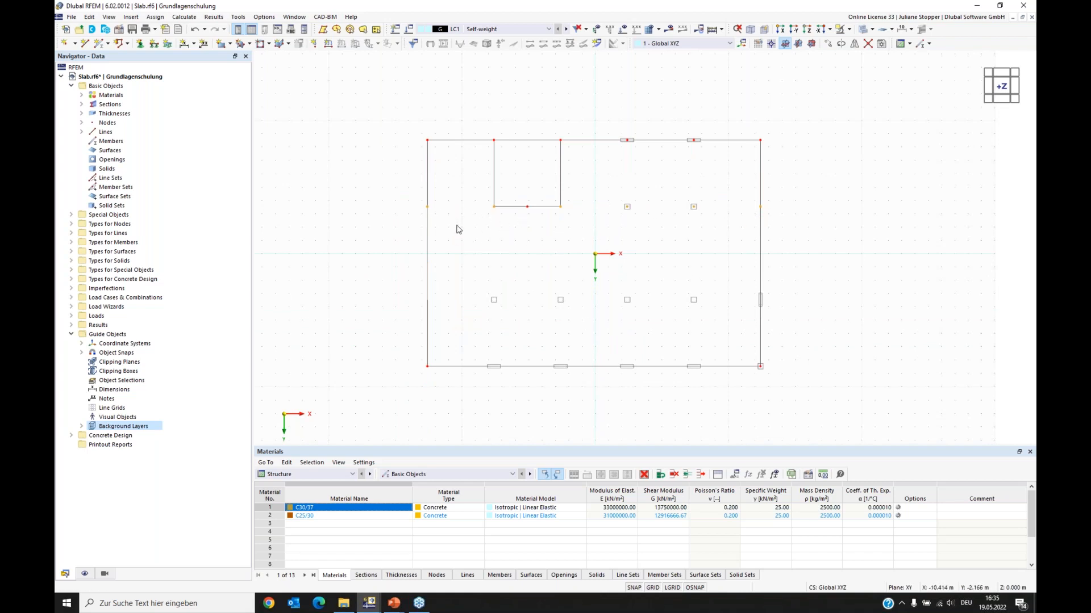
Copy the selected node row to the second interior column row with a displacement of 7.000 m in Y, picked between plan points.
right_click(428, 208)
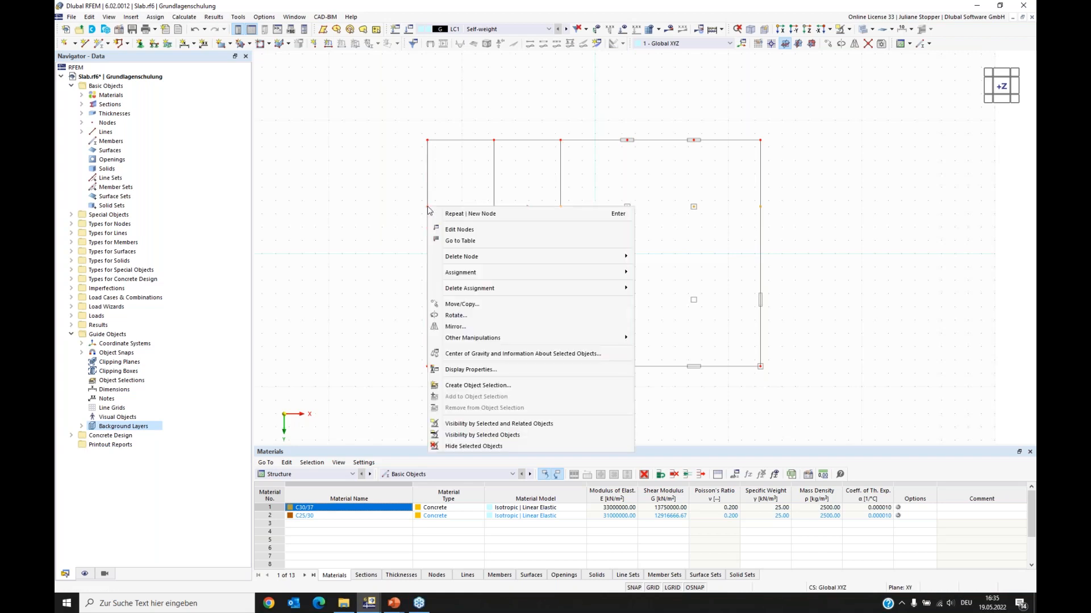
left_click(464, 308)
left_click_drag(544, 165, 756, 263)
left_click(606, 308)
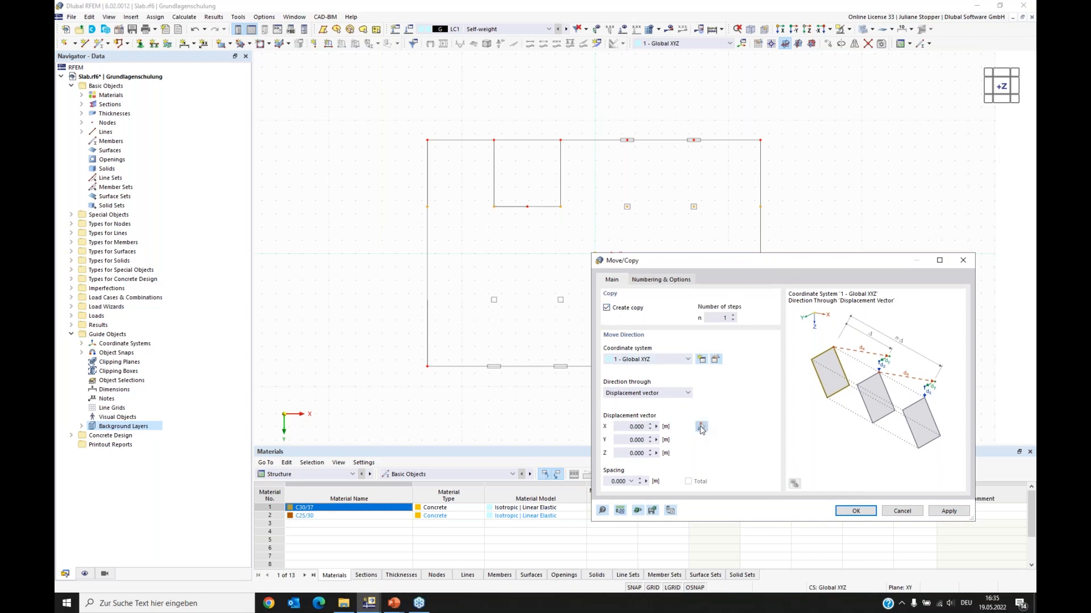
left_click(701, 427)
left_click(427, 207)
left_click(427, 299)
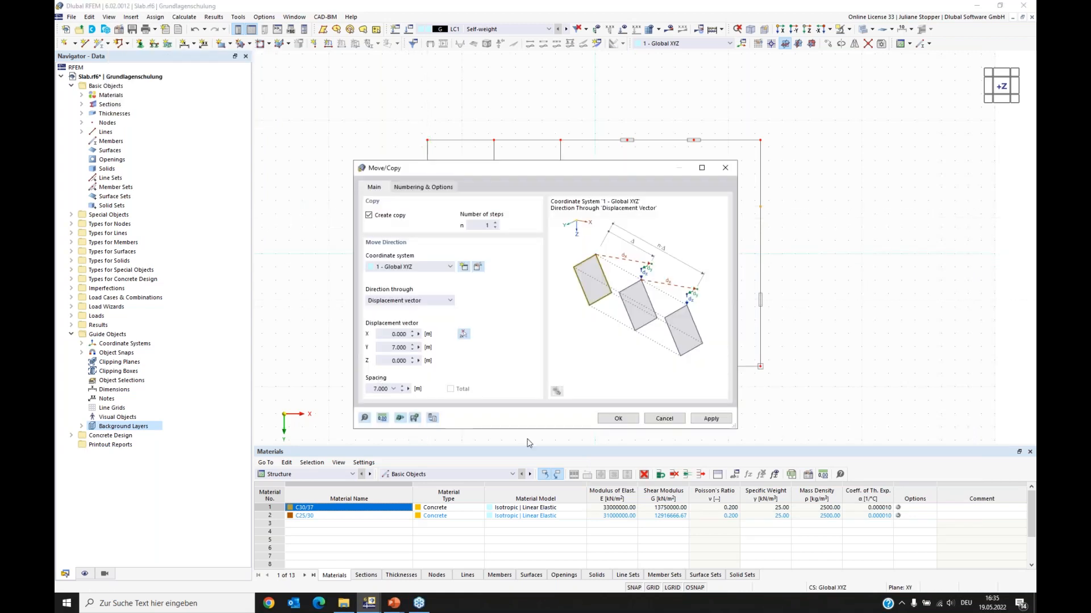
left_click_drag(624, 173, 354, 158)
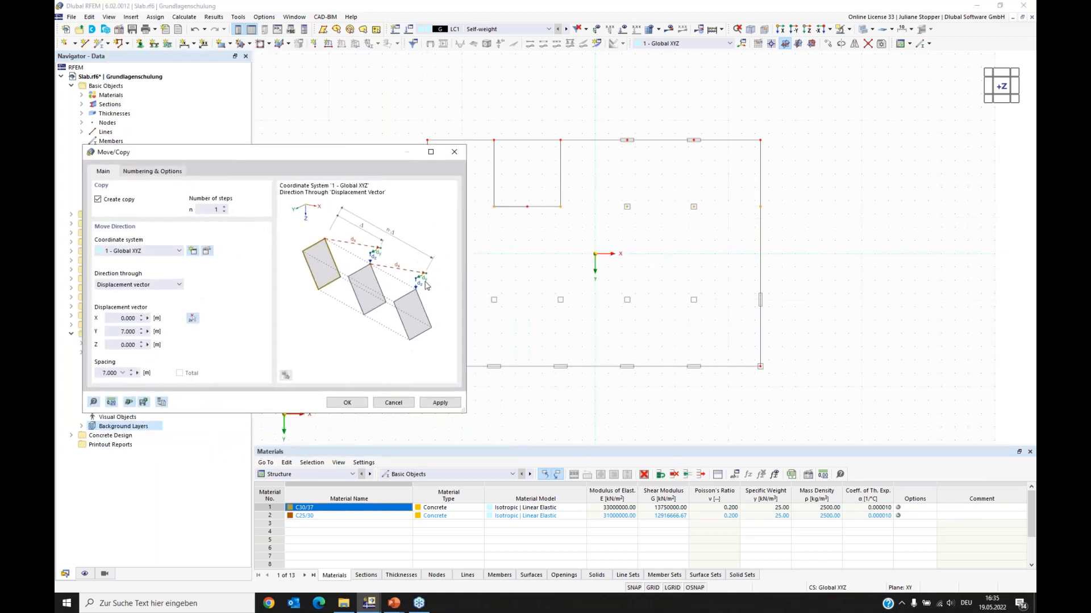
left_click(440, 403)
Copy the second interior node row onto the lower slab edge with a displacement of 5.000 m in Y, picked between plan points.
left_click(193, 321)
left_click(427, 300)
left_click(427, 366)
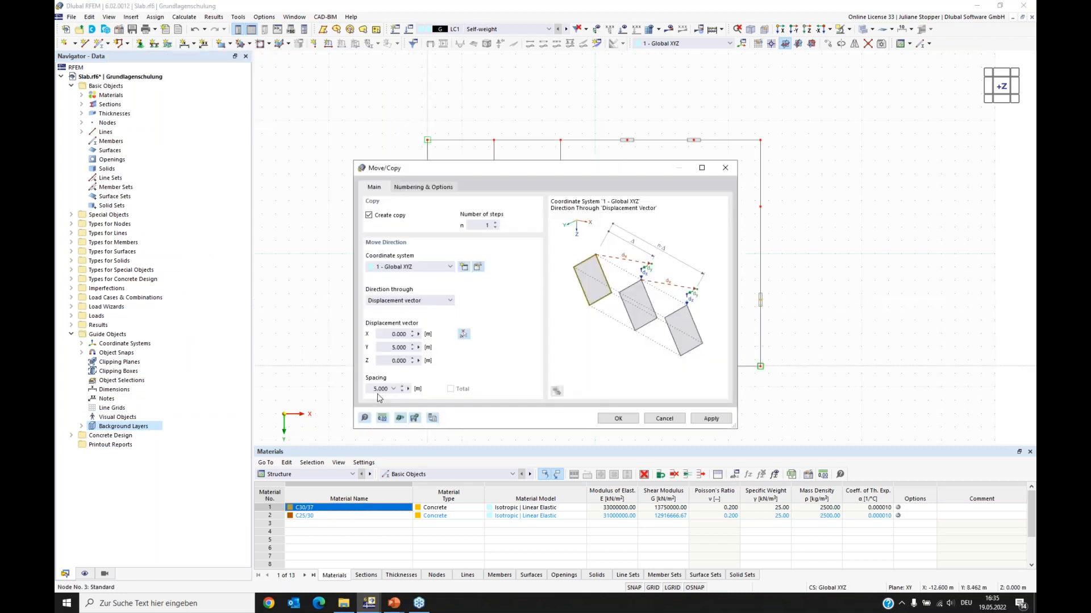
left_click(618, 418)
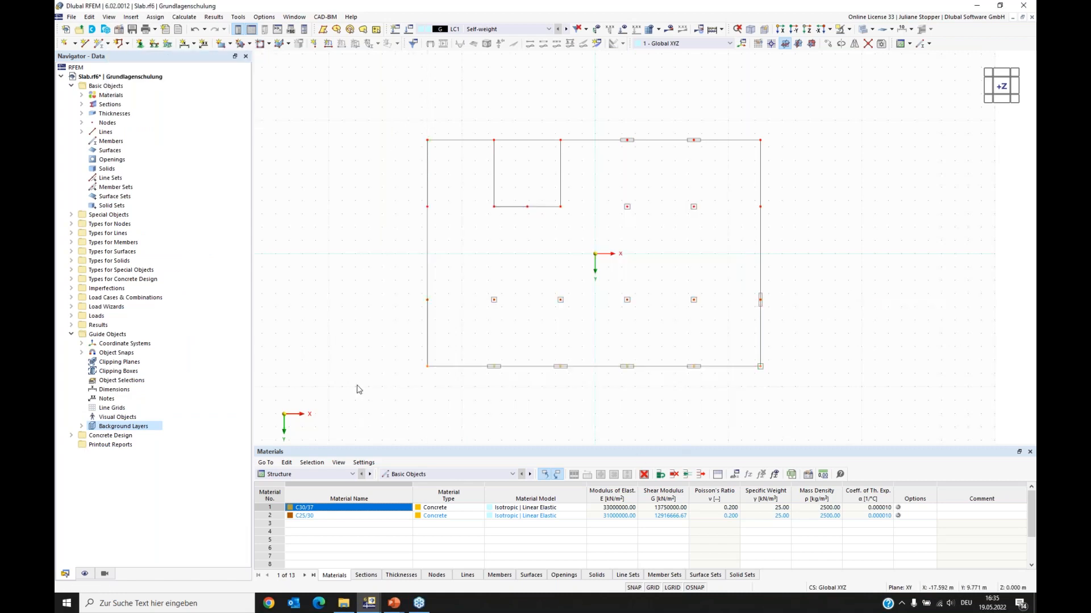
middle_click_drag(595, 416, 609, 393)
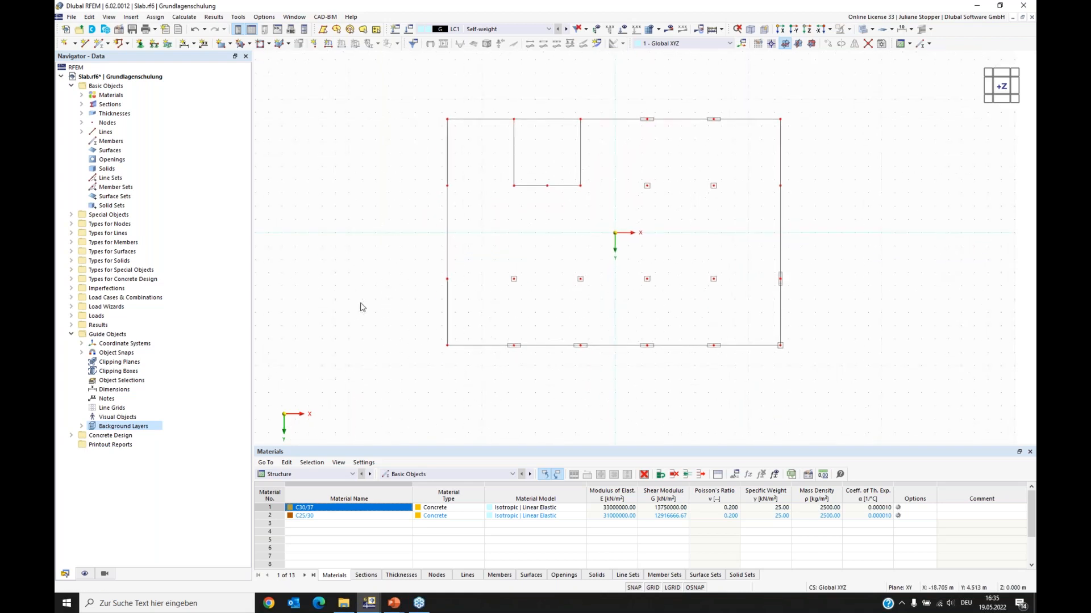
middle_click_drag(830, 206, 837, 209)
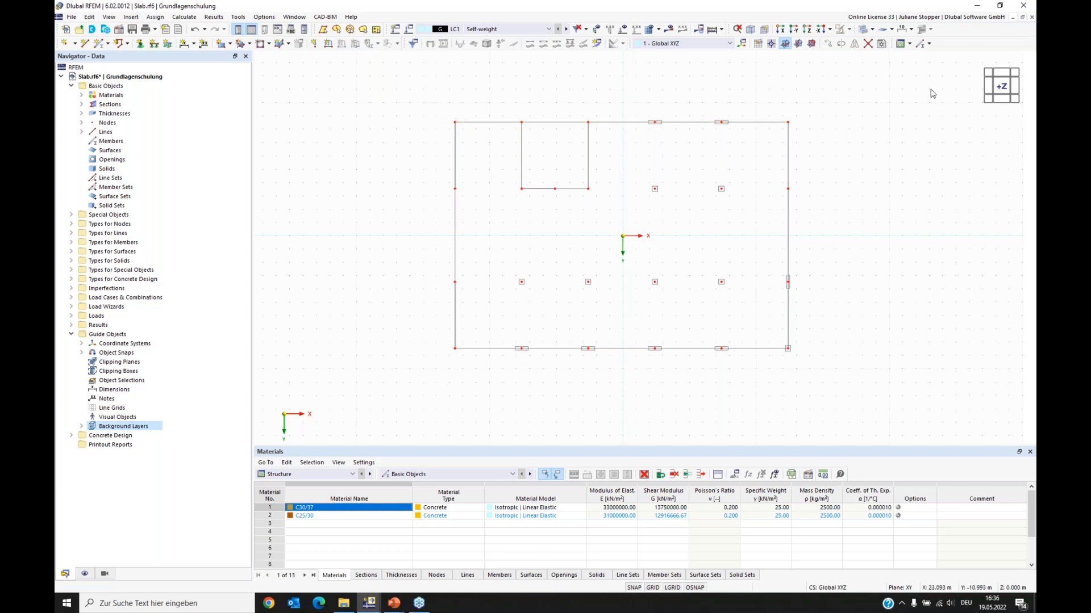
Select all lines and nodes of the model and connect the lines with the nodes lying on them.
left_click_drag(929, 90, 412, 391)
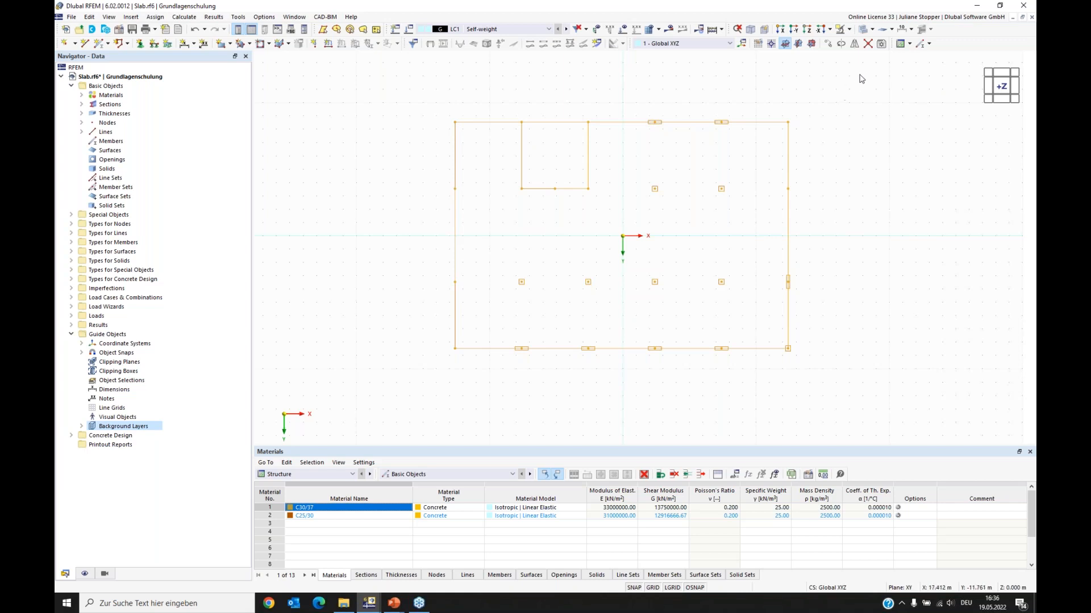
left_click(868, 44)
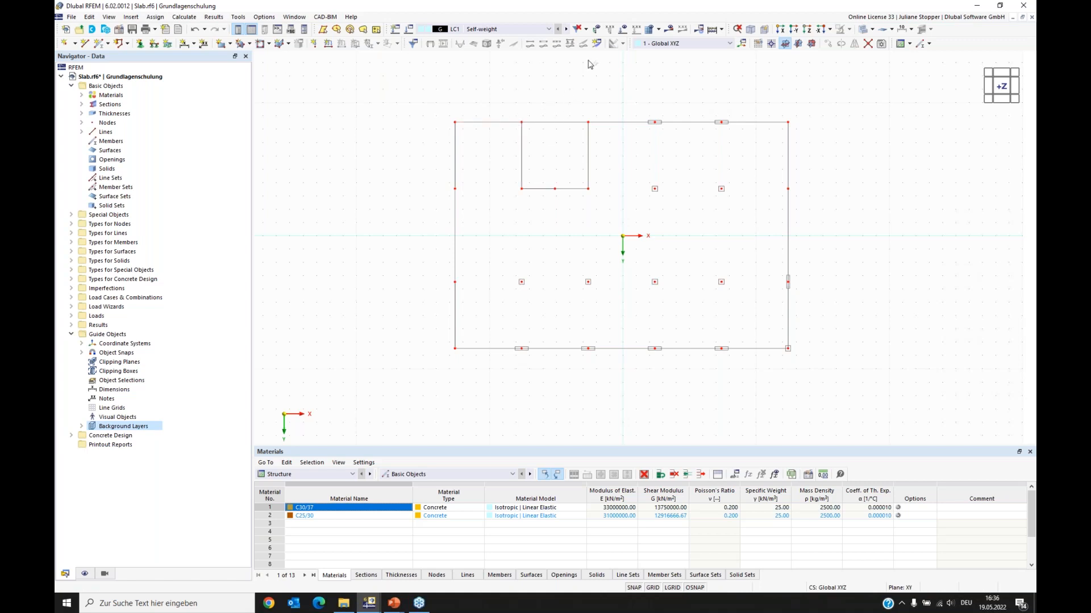
scroll(813, 238, "up", 1)
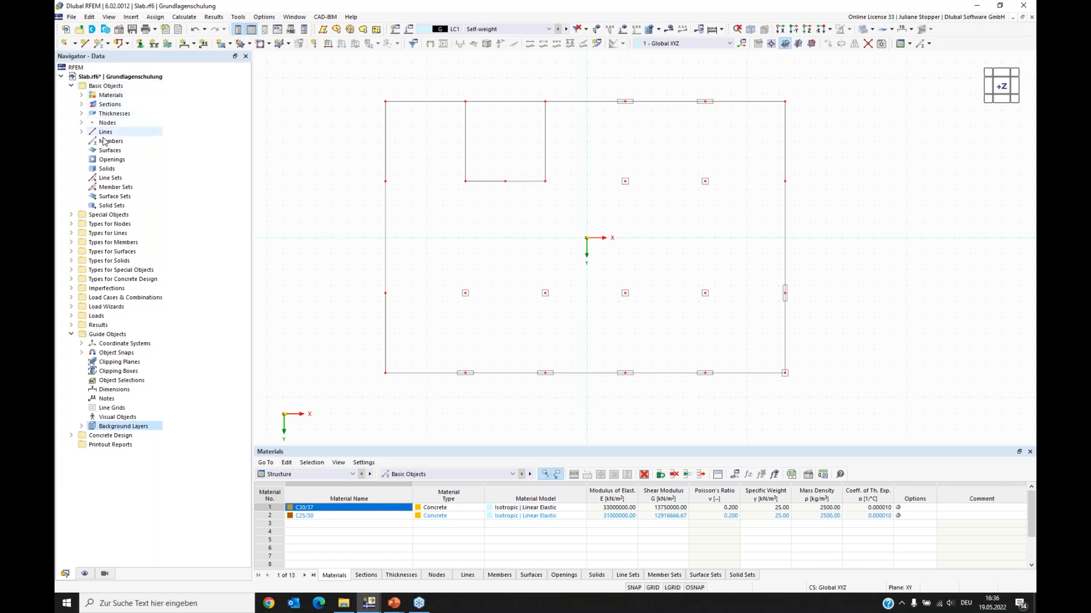
Add a third material from the library: reinforcing steel B500S(A) of the European Union EN 1992-1-1 series.
left_click(105, 97)
right_click(104, 97)
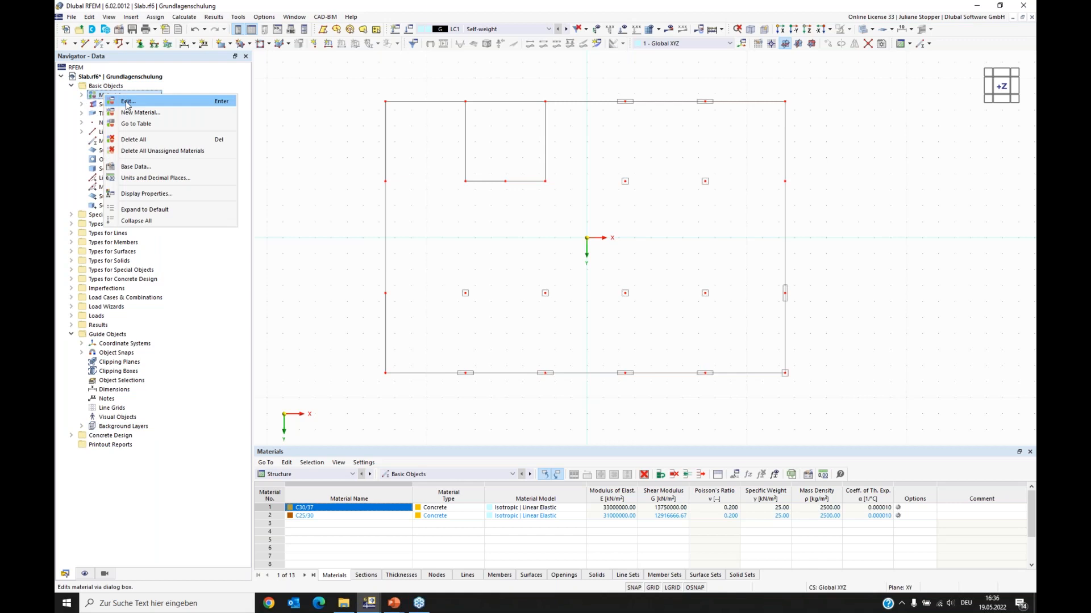
left_click(127, 102)
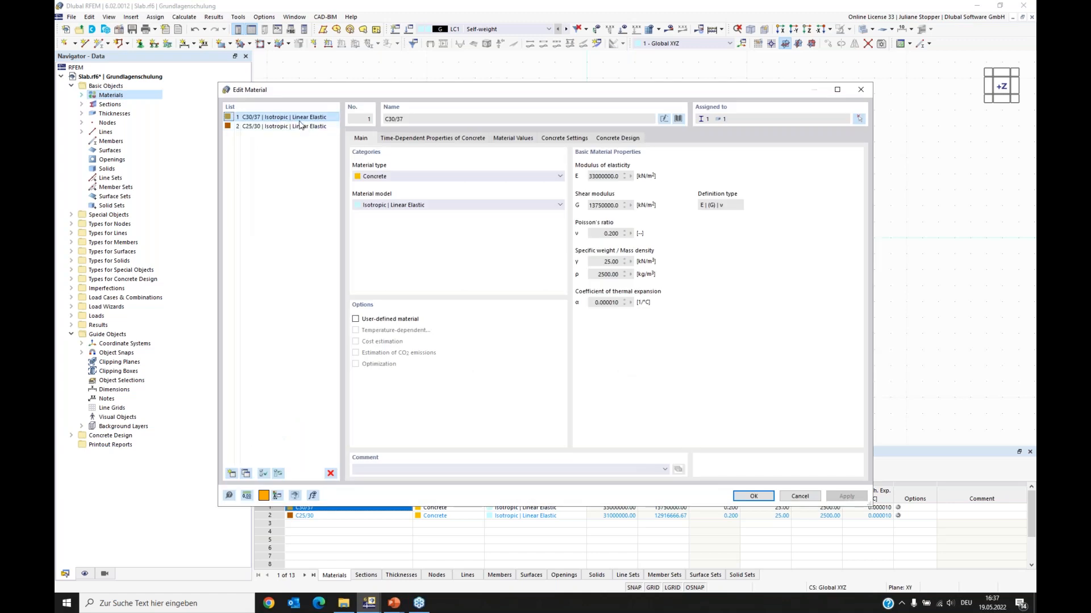
left_click(258, 128)
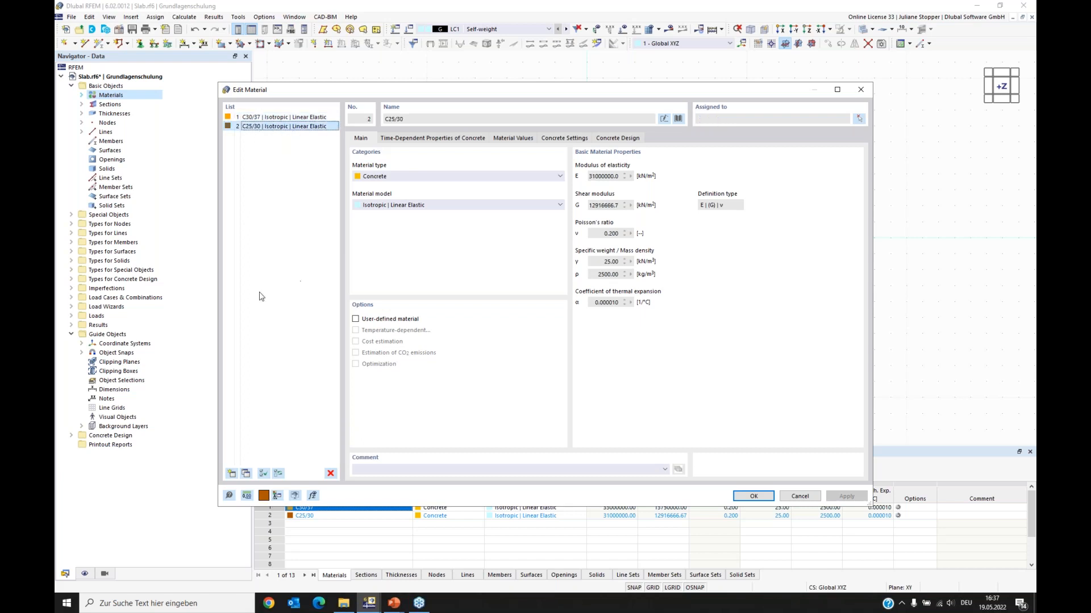
left_click(231, 473)
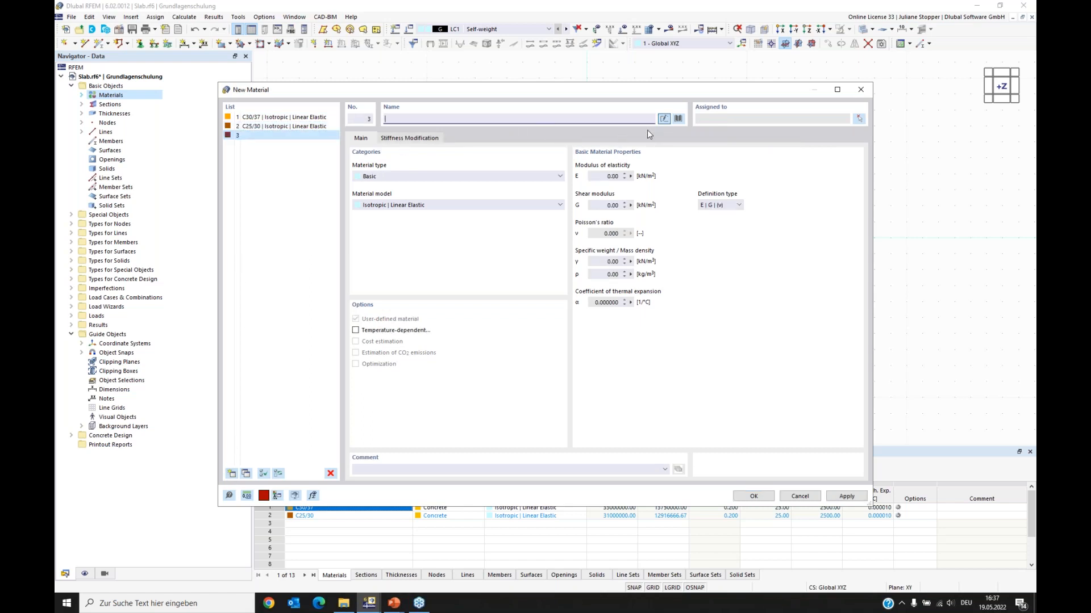
left_click(678, 119)
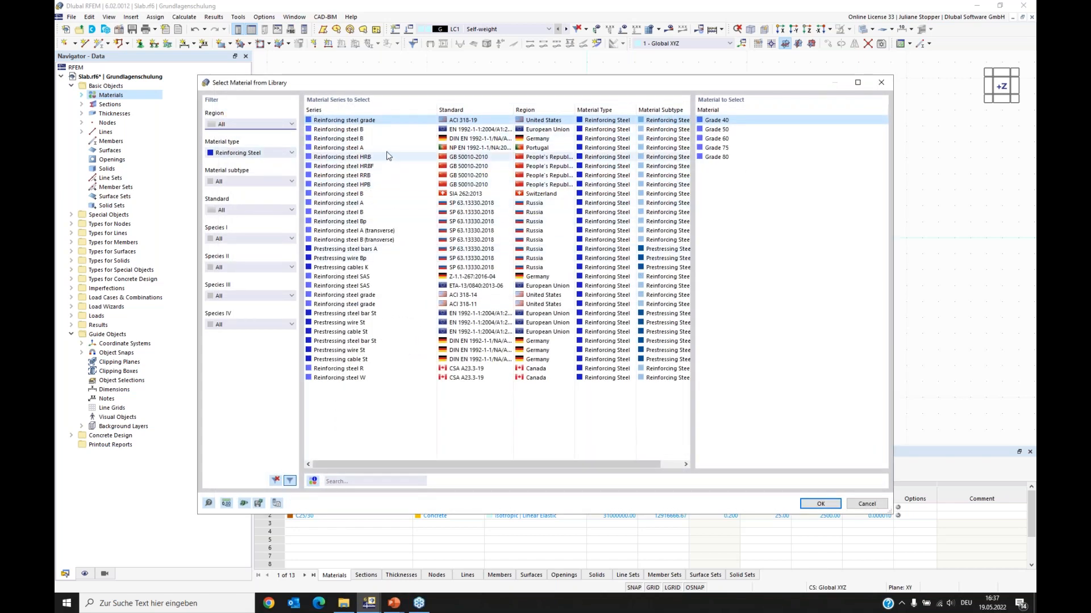
left_click(544, 131)
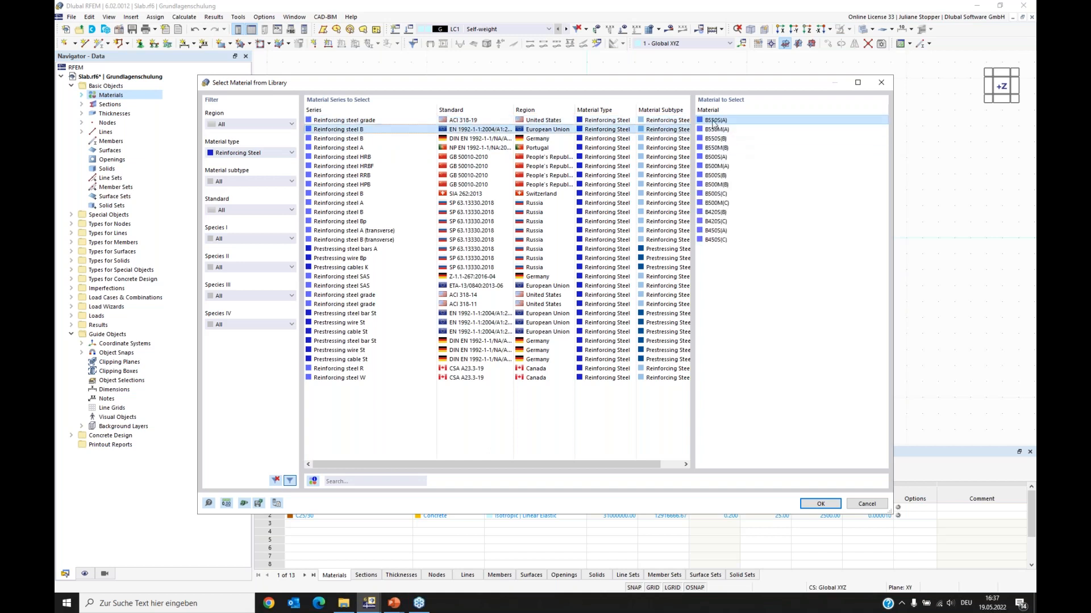
left_click(715, 158)
left_click(820, 504)
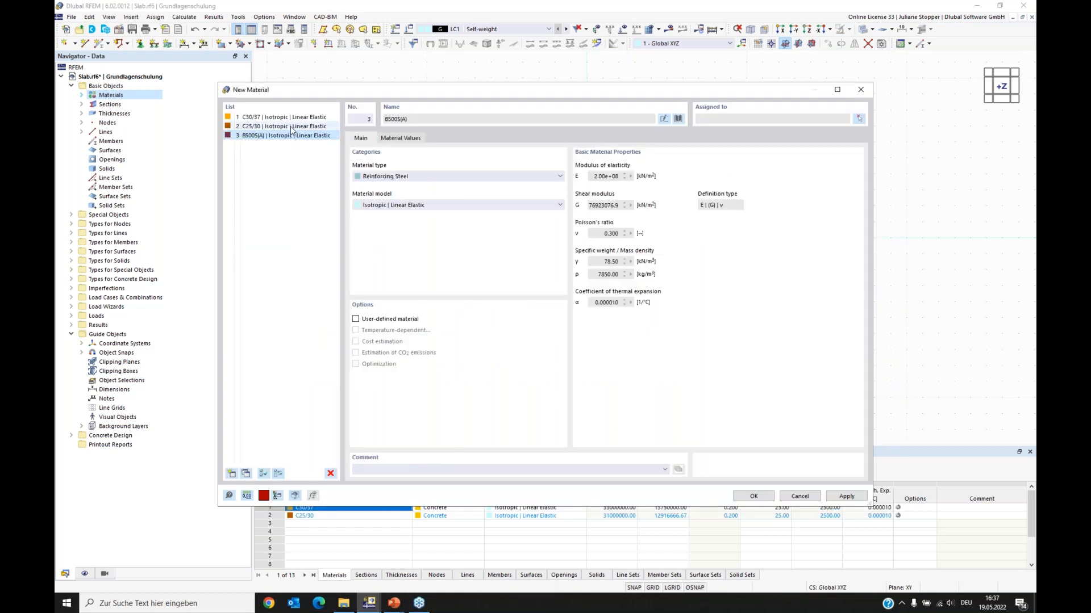
Check the library entries of the C25/30 and C30/37 concretes and accept the material definitions.
left_click(291, 128)
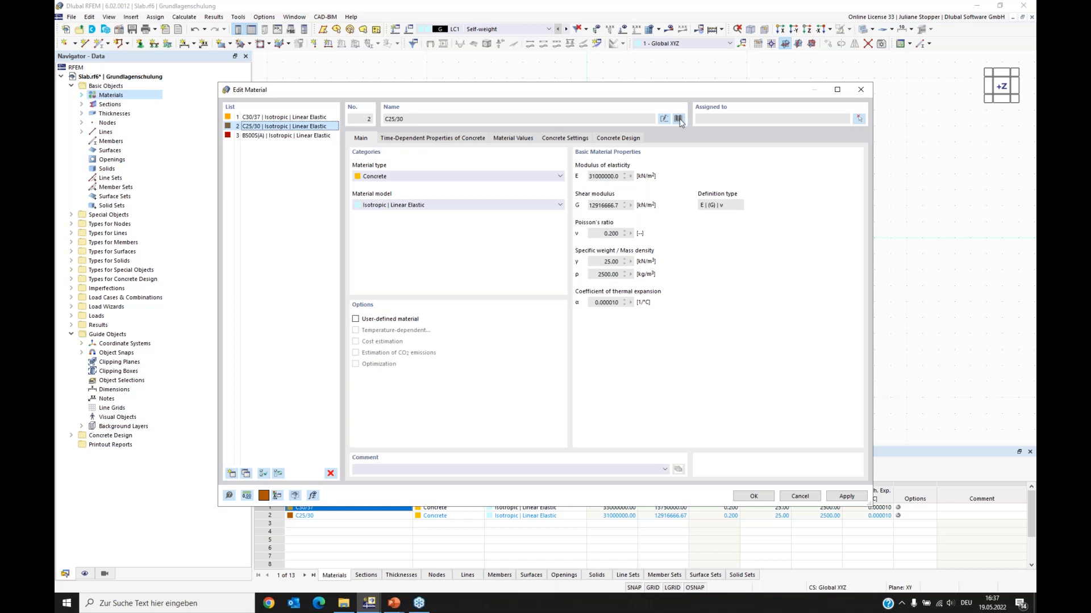
left_click(678, 119)
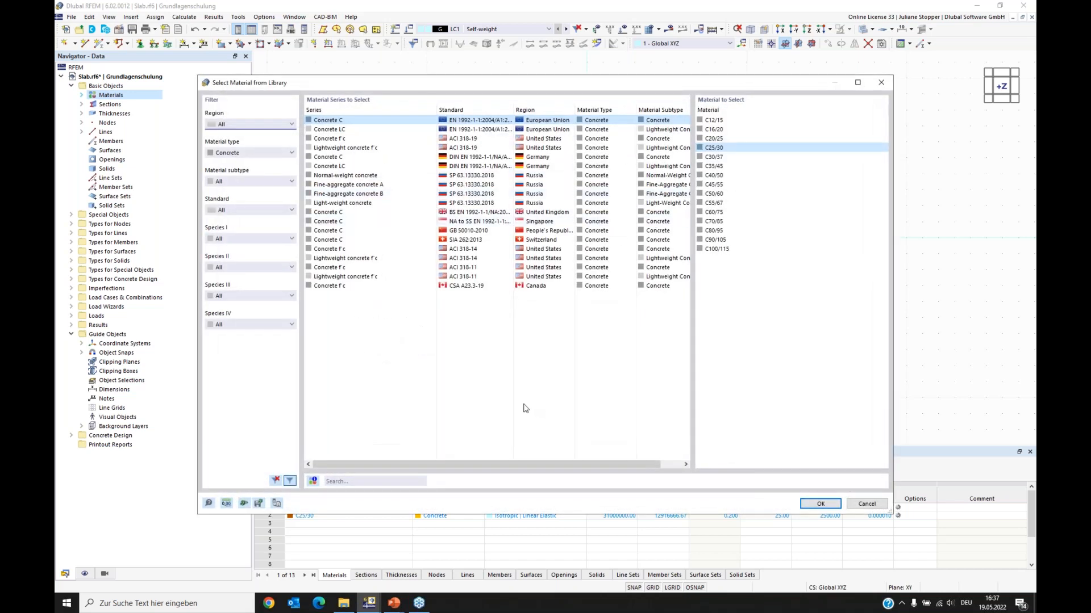
left_click(820, 505)
left_click(259, 117)
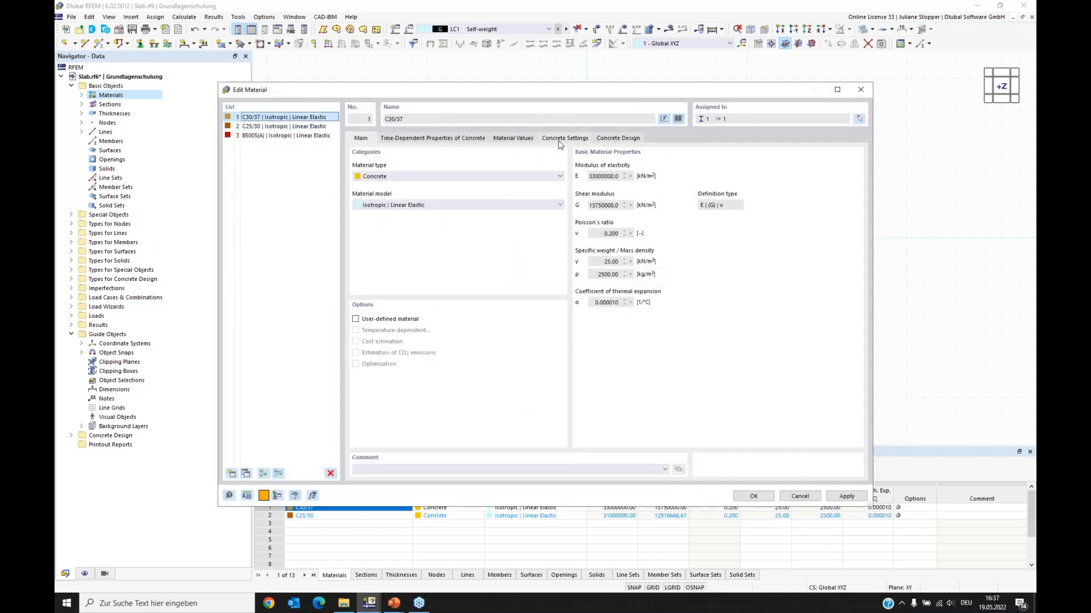
left_click(678, 118)
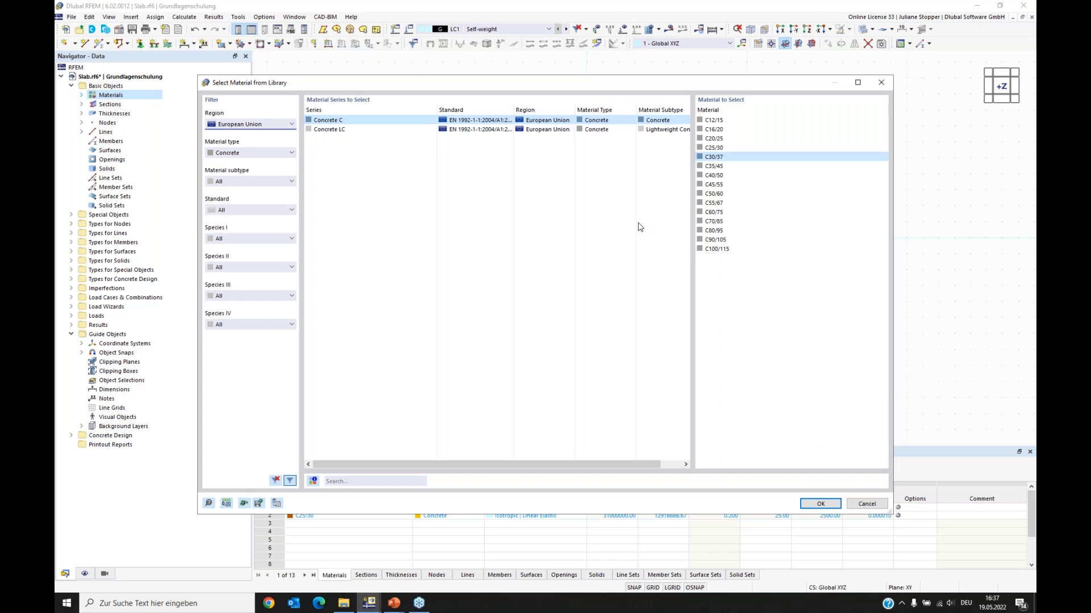
left_click(831, 504)
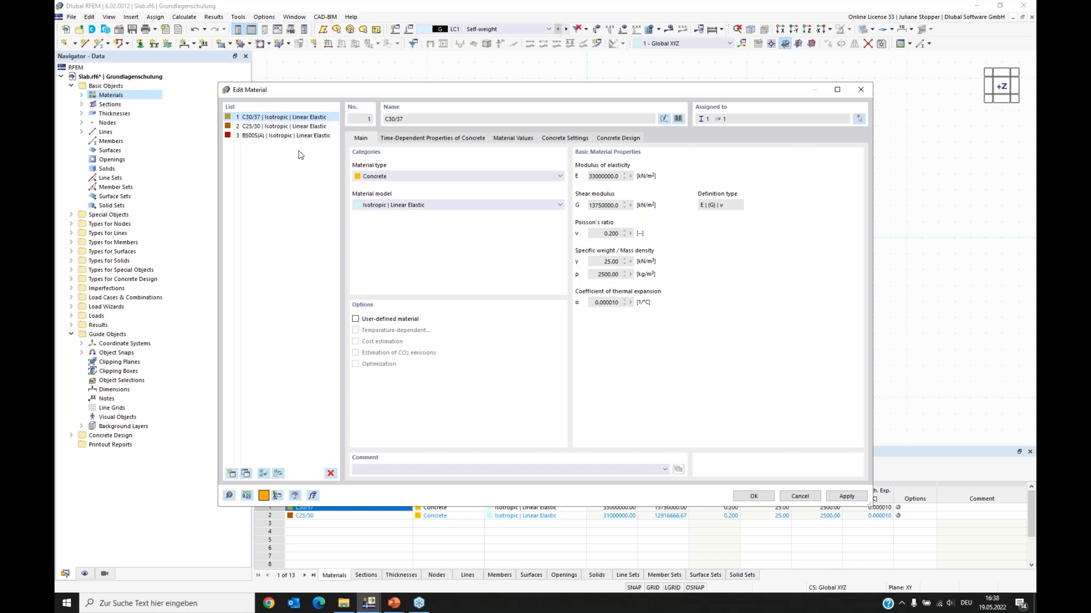
left_click(754, 496)
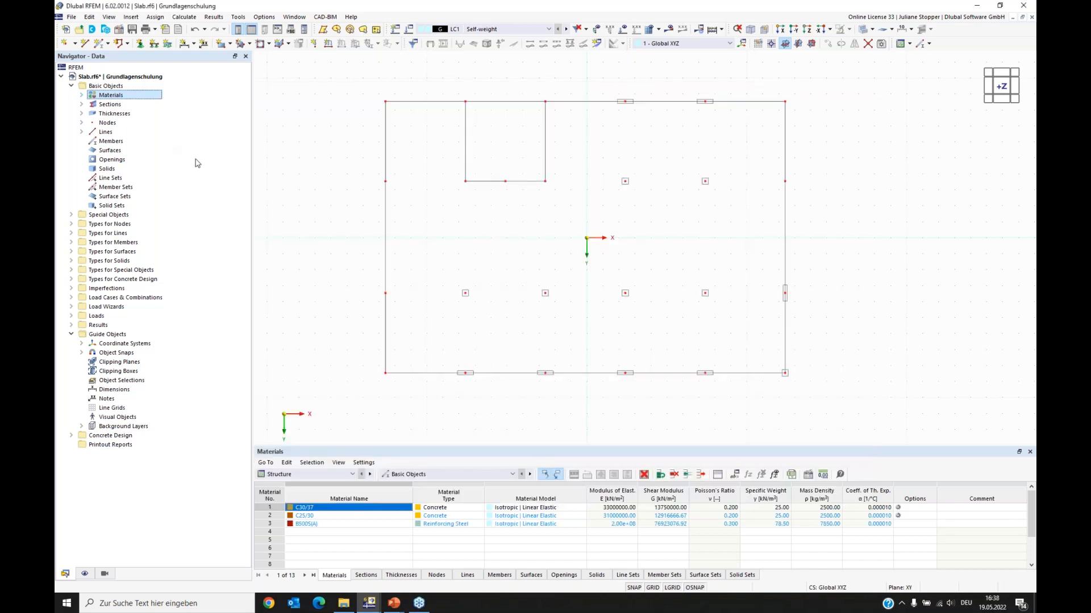
Delete the existing R_M1 240/450 section made of C30/37.
left_click(81, 105)
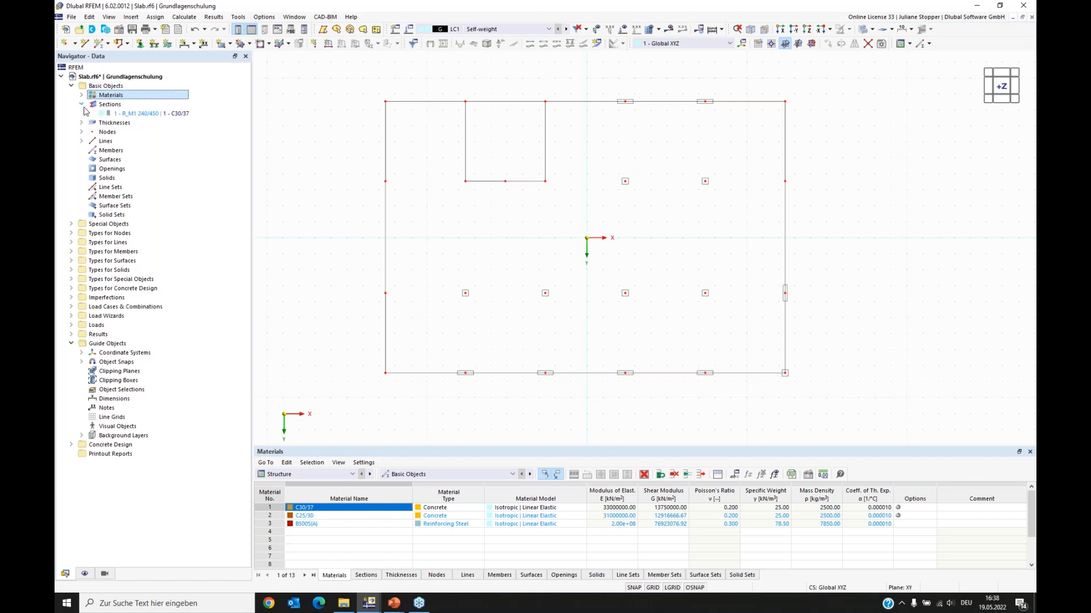
right_click(120, 113)
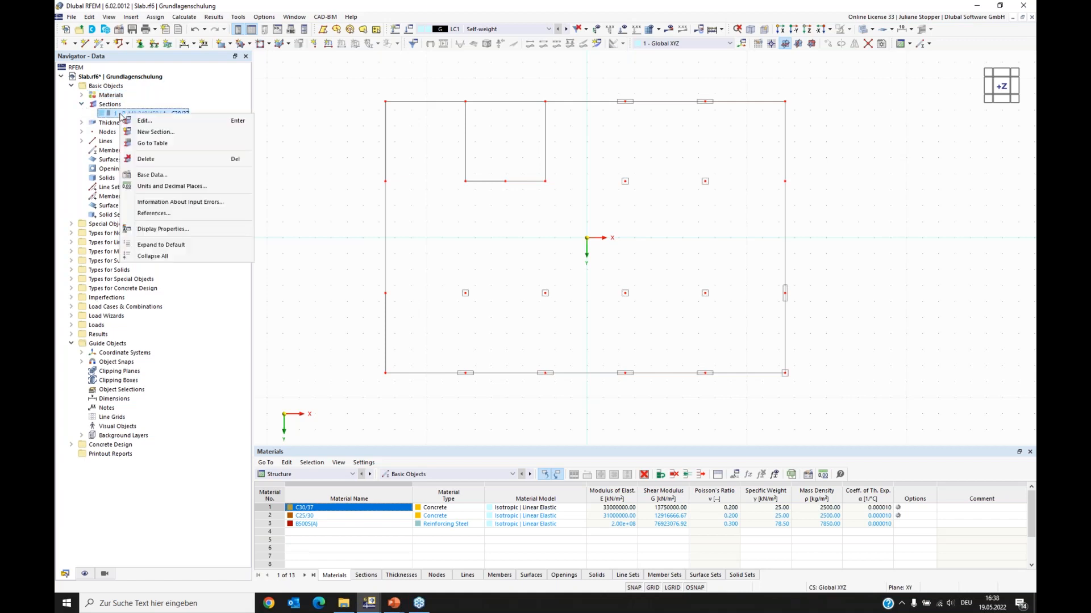
left_click(145, 158)
left_click(551, 338)
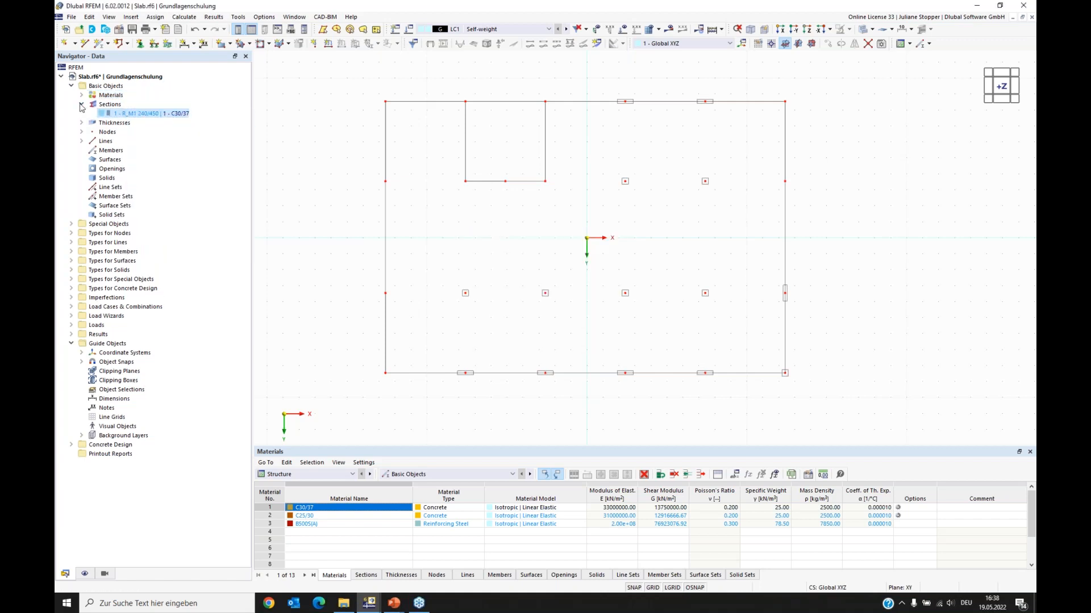
Delete the existing surface thickness from the model's basic objects.
left_click(81, 106)
left_click(81, 113)
right_click(132, 123)
left_click(158, 169)
left_click(551, 338)
Create a massive rectangular section in C30/37 with b = 240 mm and h = 450 mm, checking the L-beam dimensions on the PowerPoint slide.
right_click(105, 104)
left_click(153, 123)
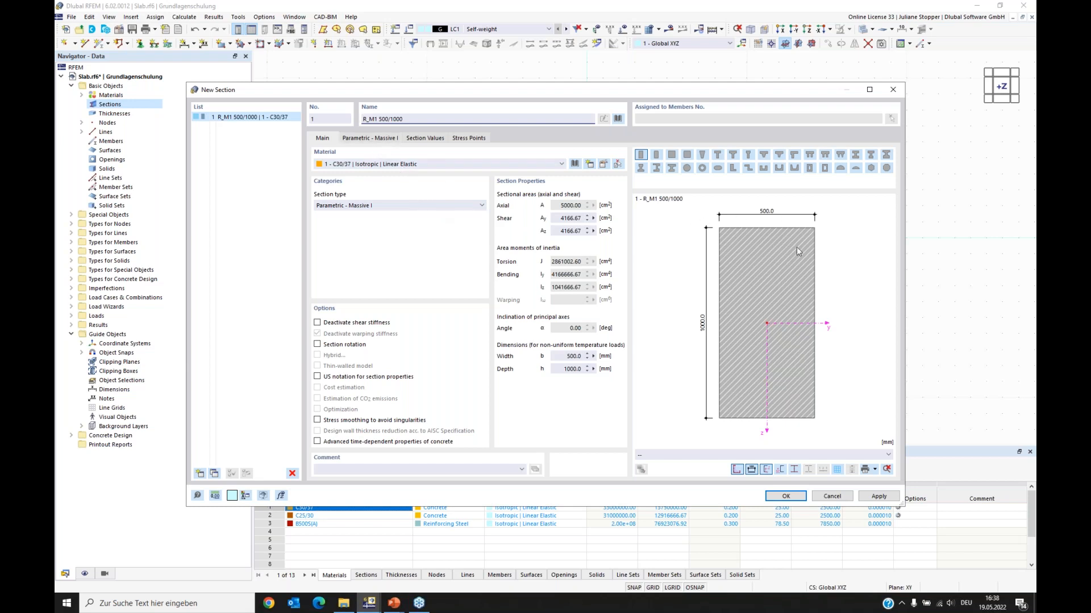
left_click(372, 140)
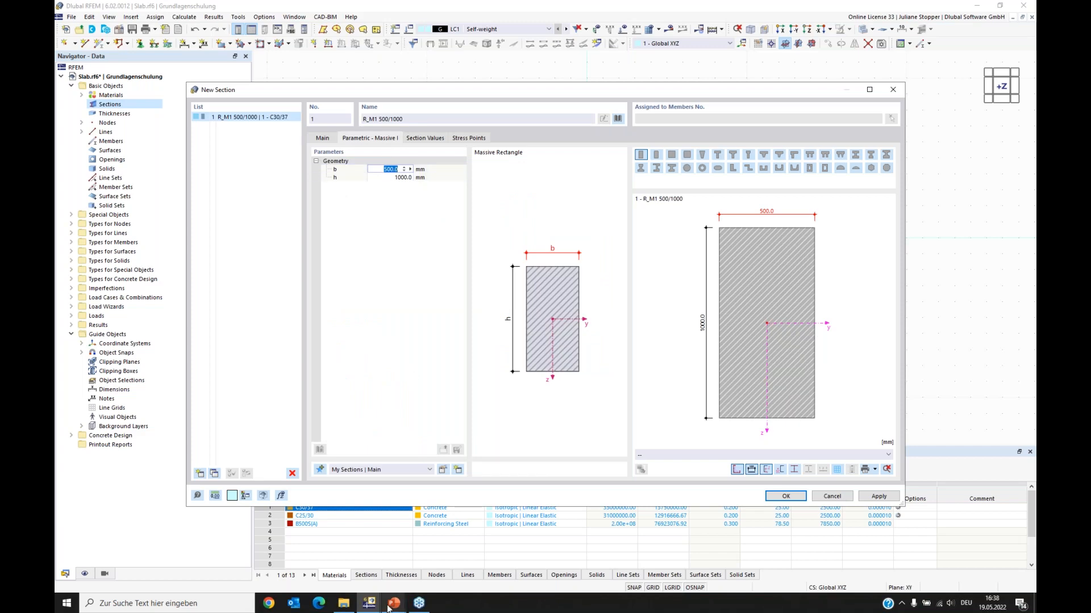
mouse_move(388, 608)
left_click(381, 570)
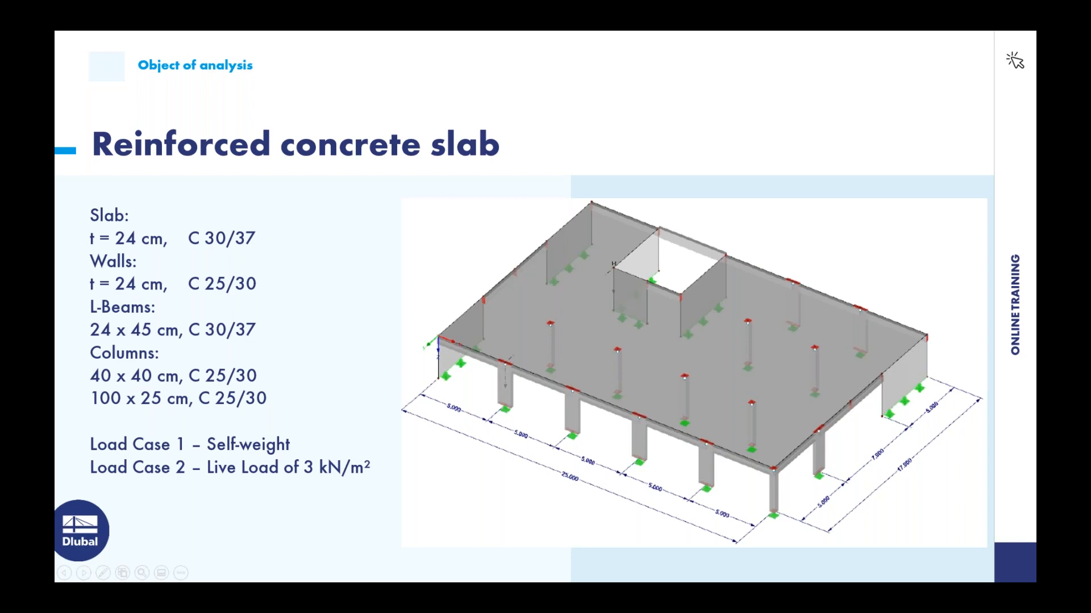
key("alt+Tab")
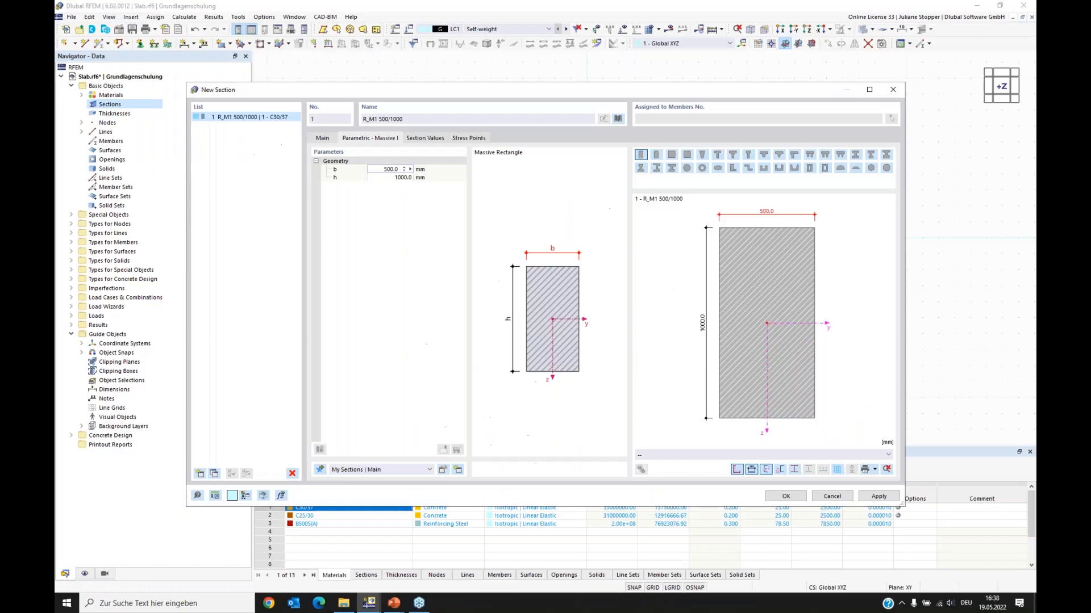
type("240")
left_click(386, 177)
type("4")
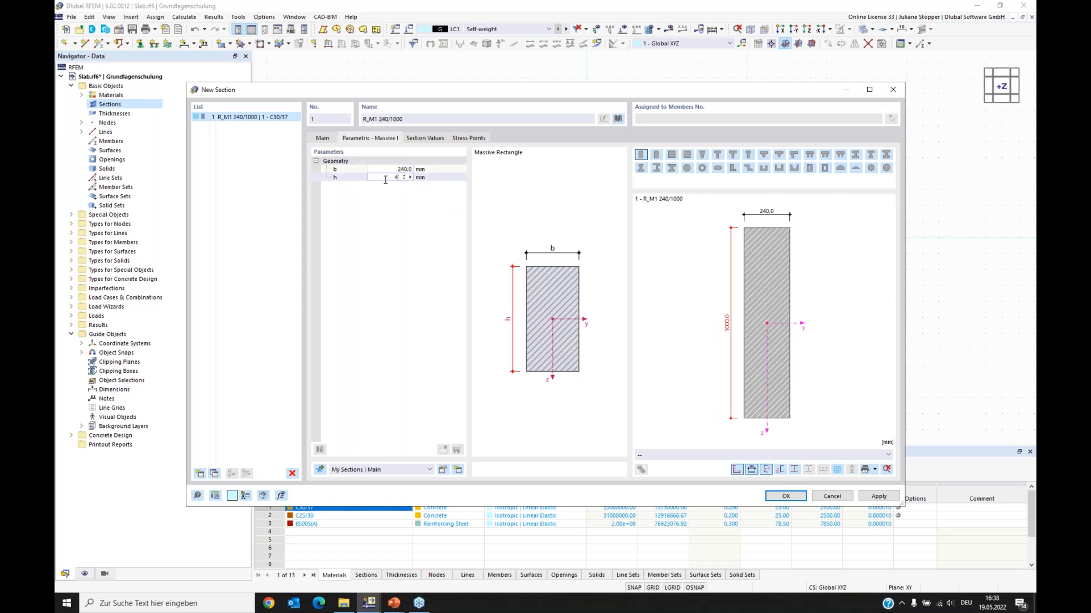
type("50")
key("Return")
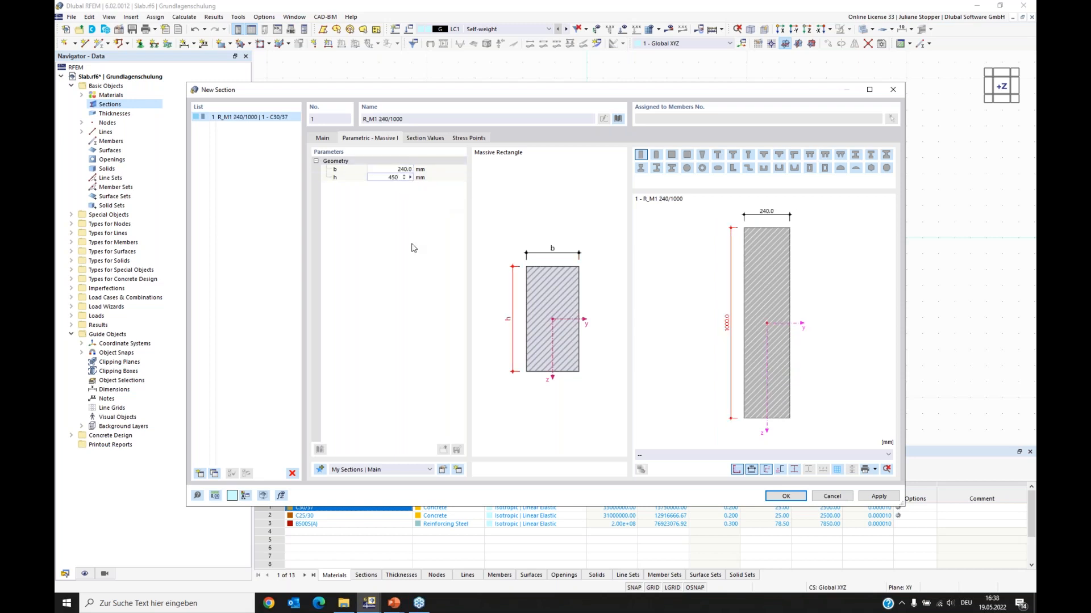
left_click(781, 499)
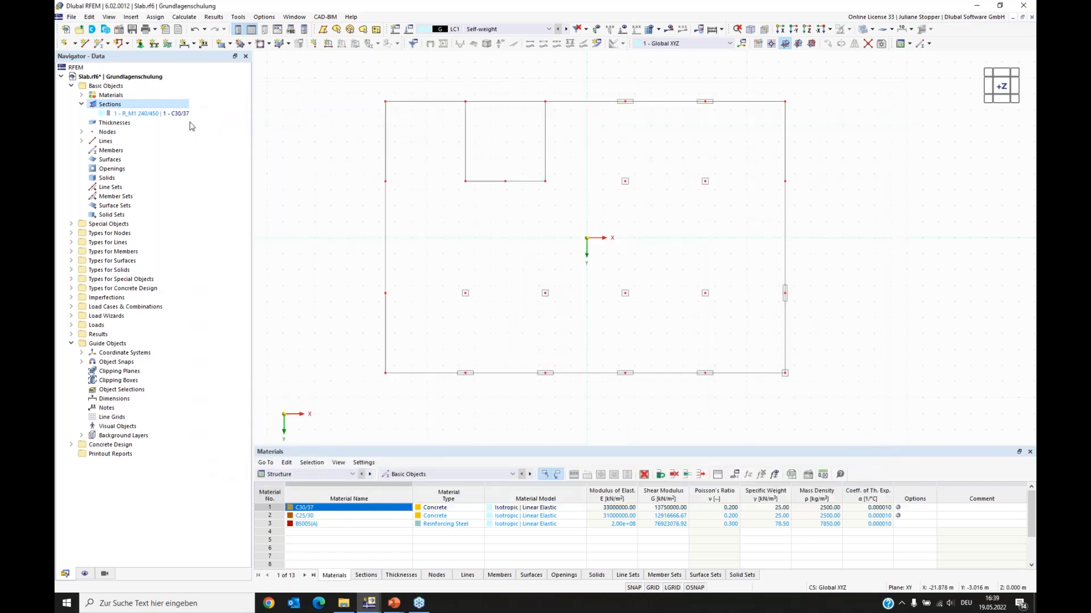
left_click(154, 114)
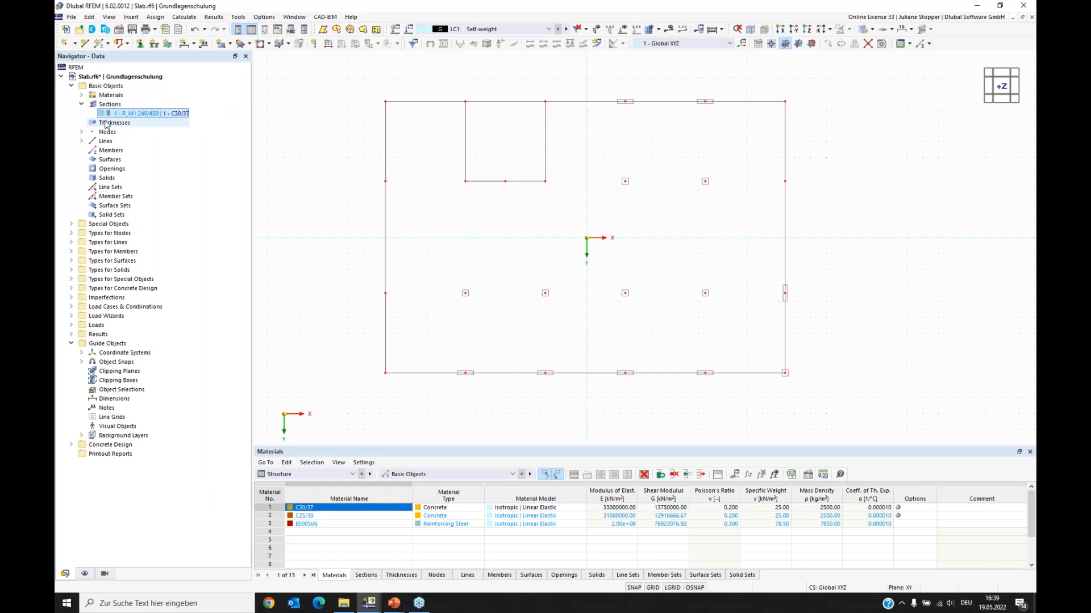
Create a uniform surface thickness of 240 mm with the C30/37 material.
left_click(106, 125)
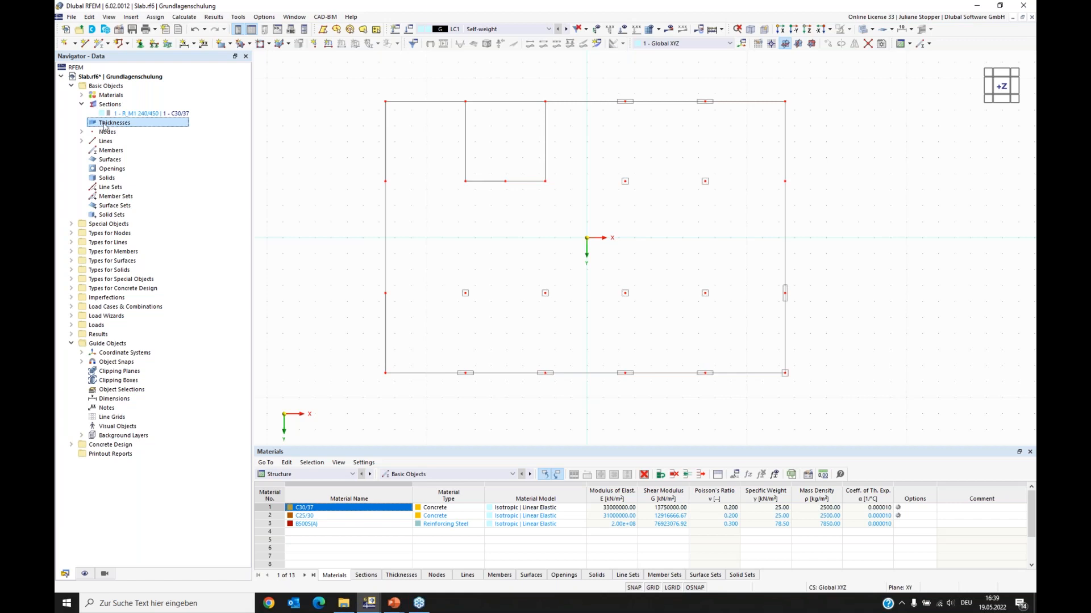
right_click(106, 126)
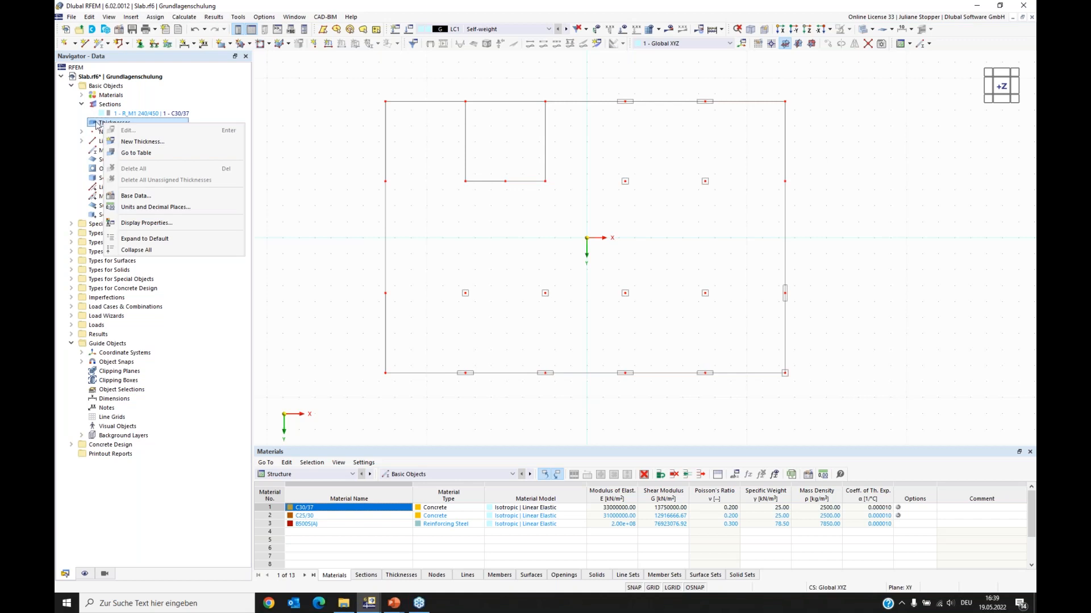
left_click(130, 142)
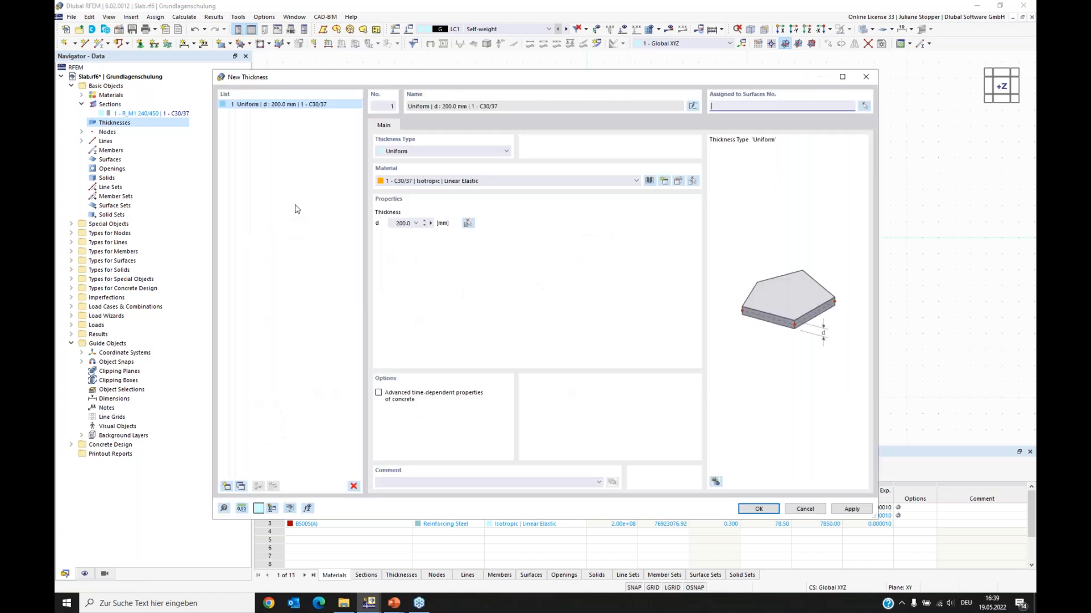
left_click(426, 152)
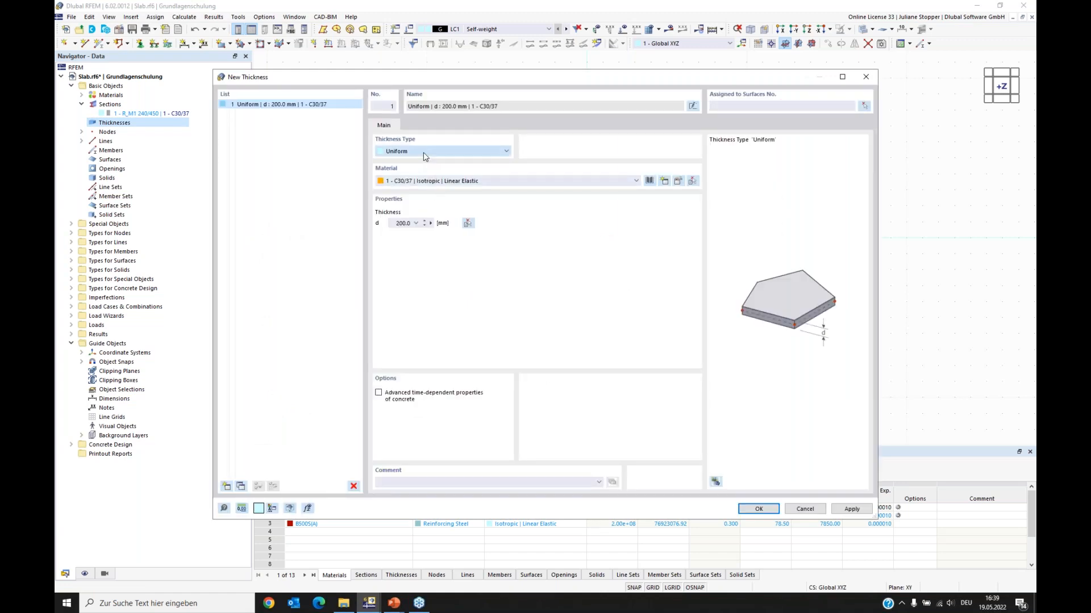
left_click(554, 156)
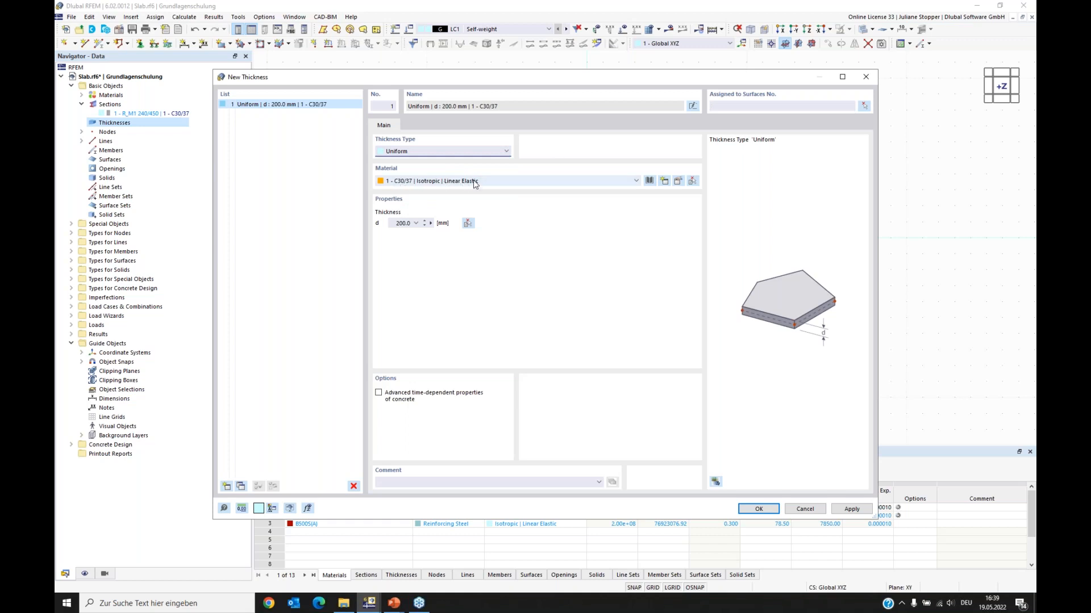
double_click(397, 223)
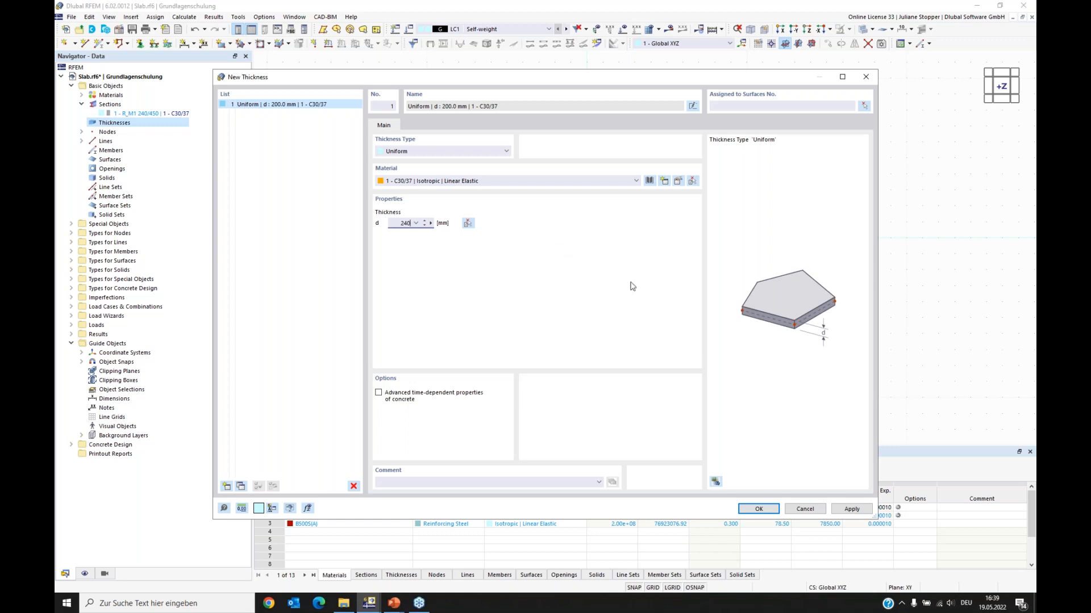
left_click(760, 509)
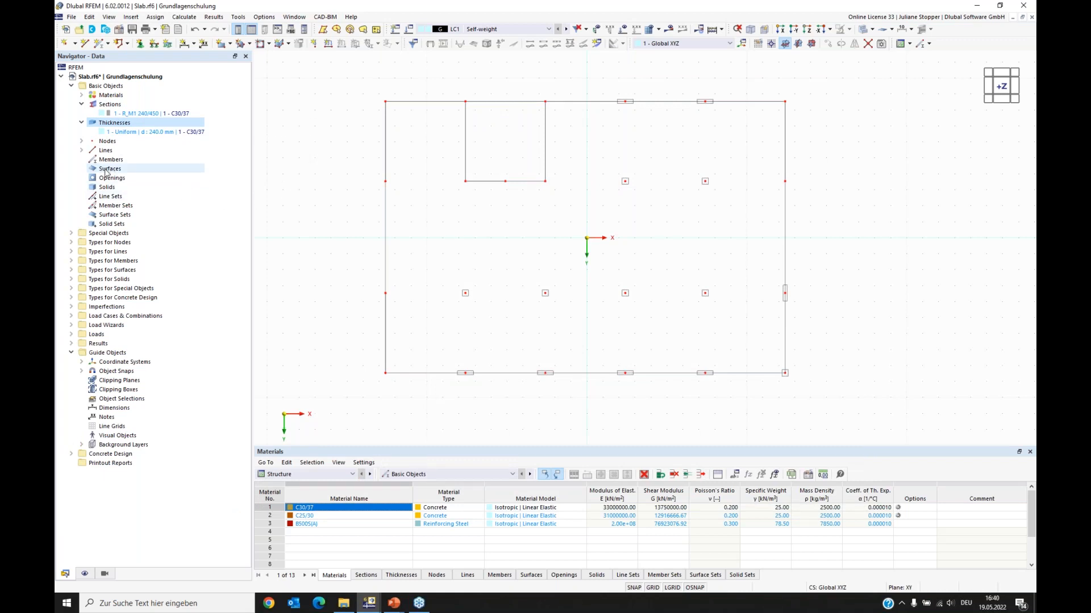
Create a standard plane surface from the slab's outer boundary lines and opening edges, using the uniform 240 mm C30/37 thickness.
left_click(230, 45)
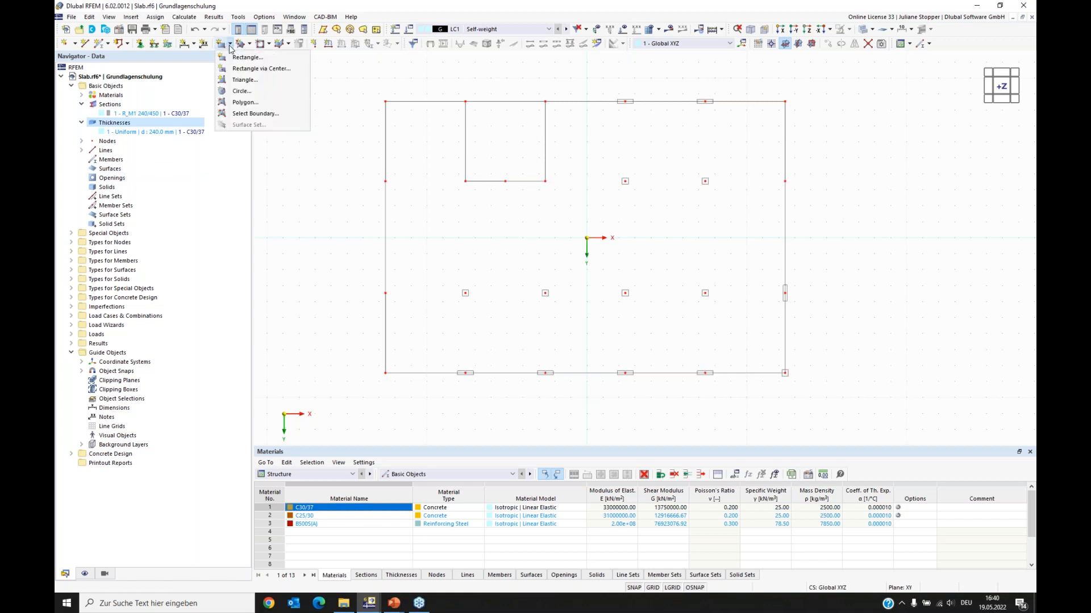
left_click(259, 116)
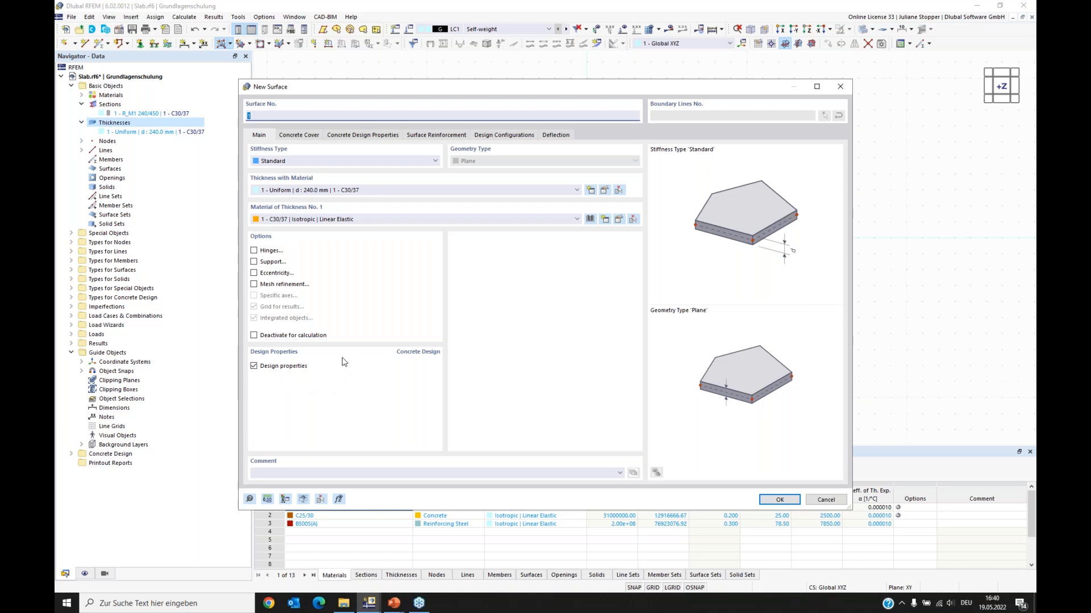
left_click(780, 500)
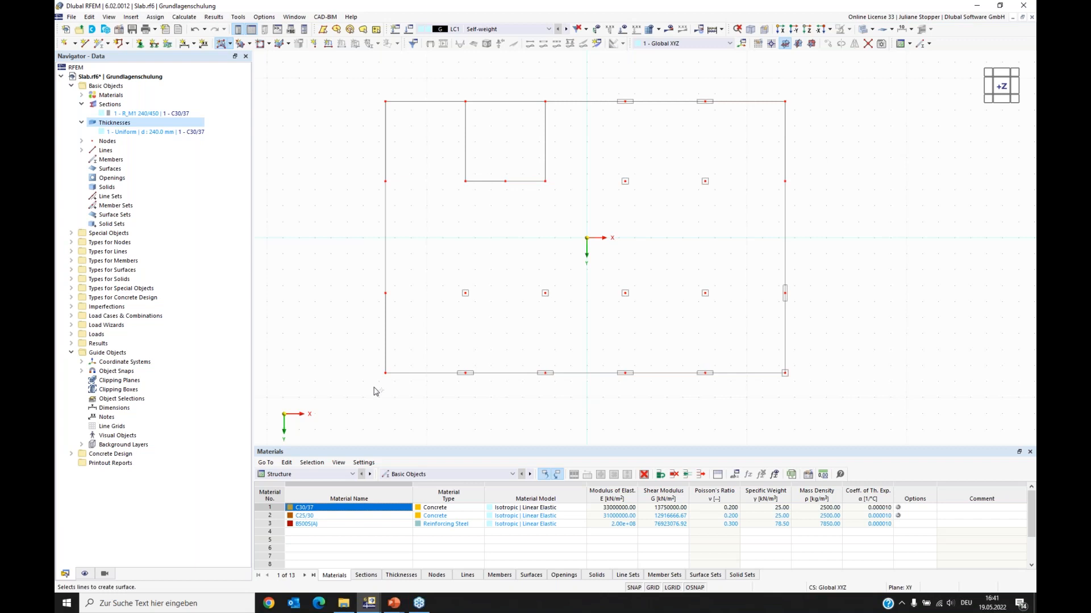
left_click(385, 337)
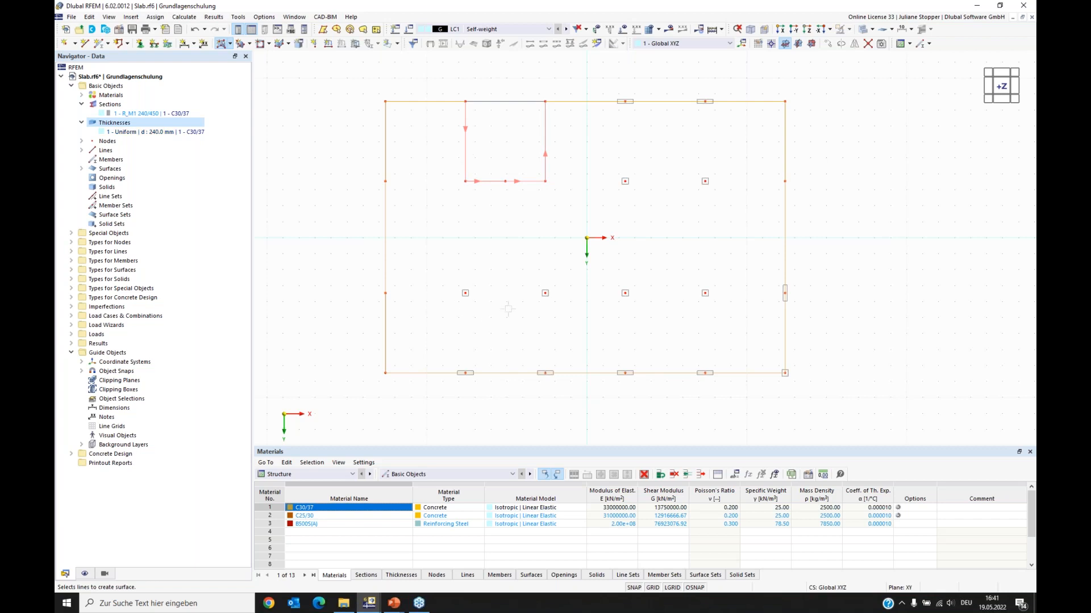
left_click(550, 274)
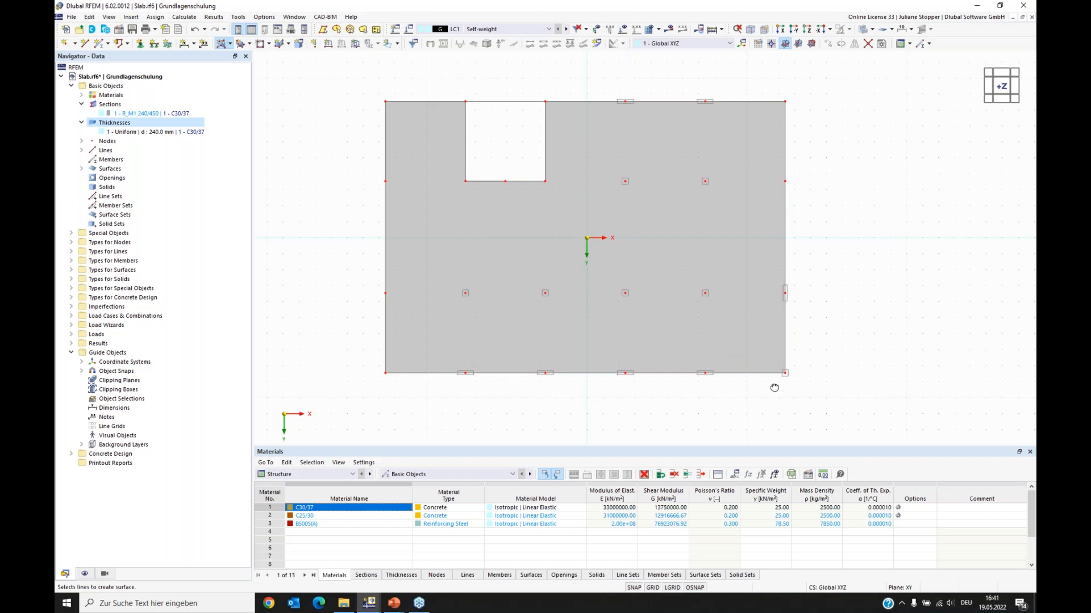
middle_click_drag(773, 388, 683, 398, "ctrl")
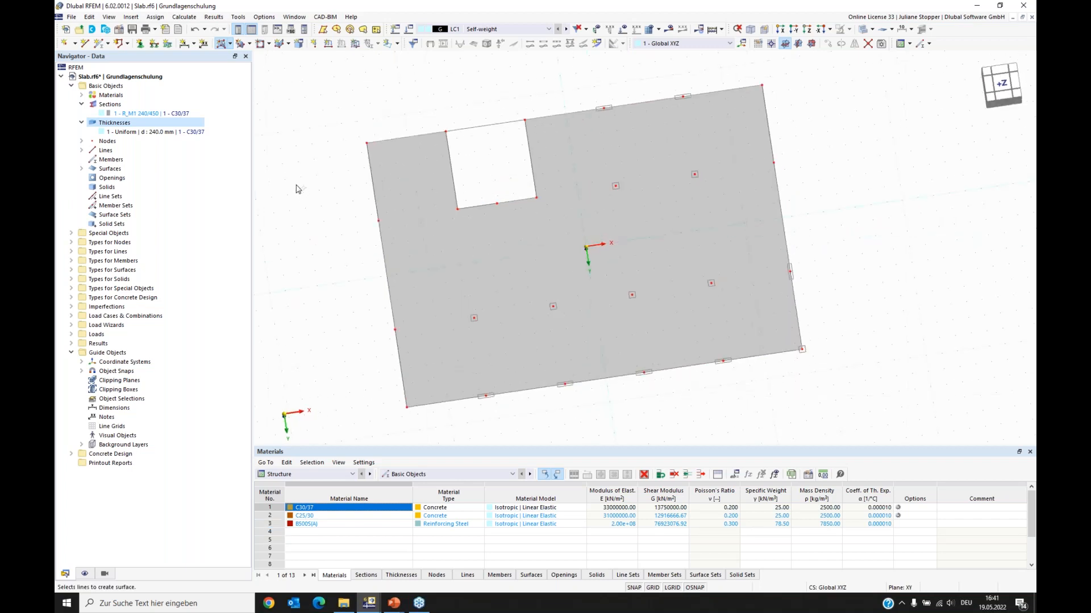
key("Escape")
Edit the selected slab edge lines 3,7,10-13,15-20 together and add a new member to them.
middle_click_drag(599, 393, 650, 395, "ctrl")
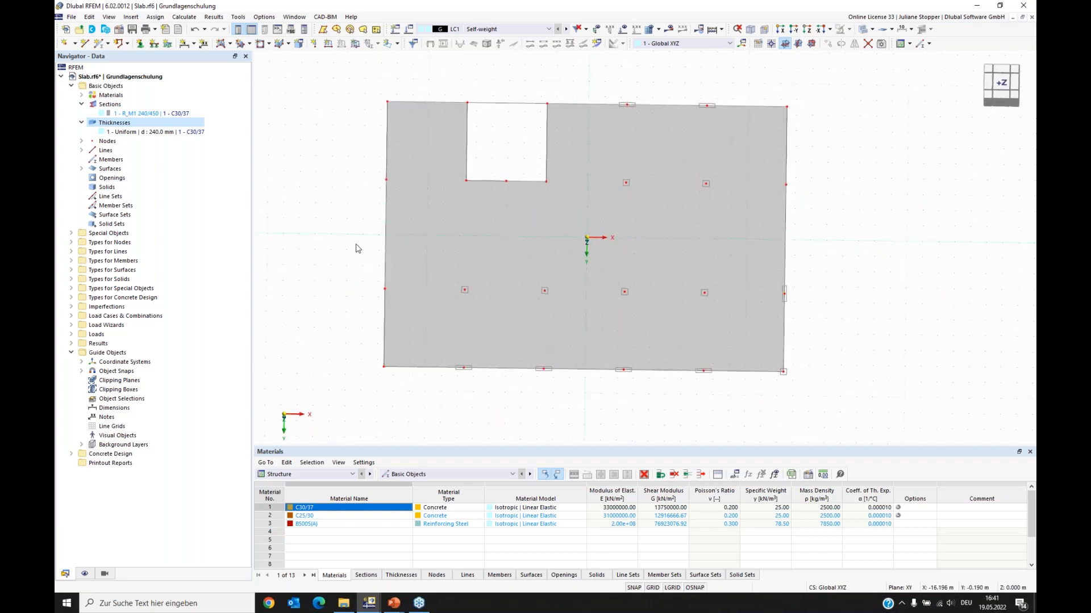
mouse_move(349, 245)
middle_mouse_down("ctrl")
mouse_move(358, 219)
mouse_move(353, 242)
middle_mouse_up("ctrl")
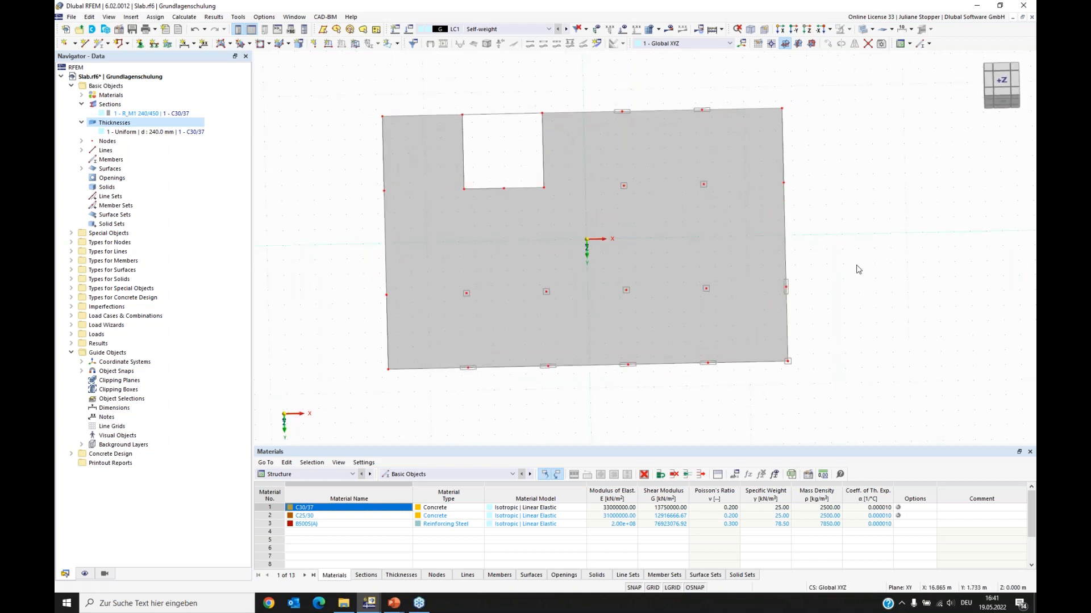
middle_click_drag(419, 386, 438, 335, "ctrl")
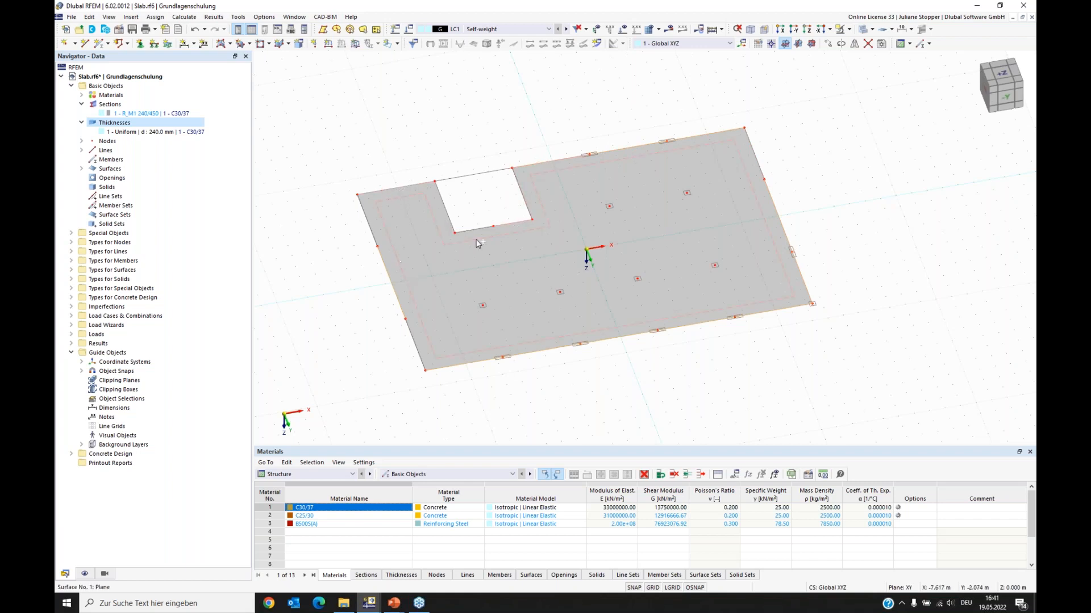
right_click(390, 282)
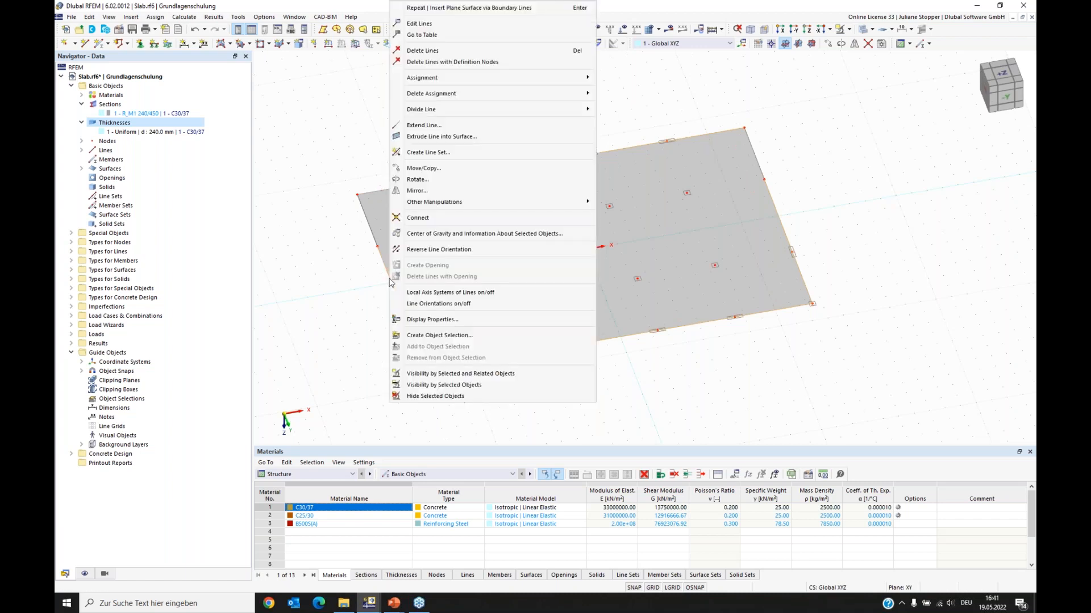
left_click(421, 29)
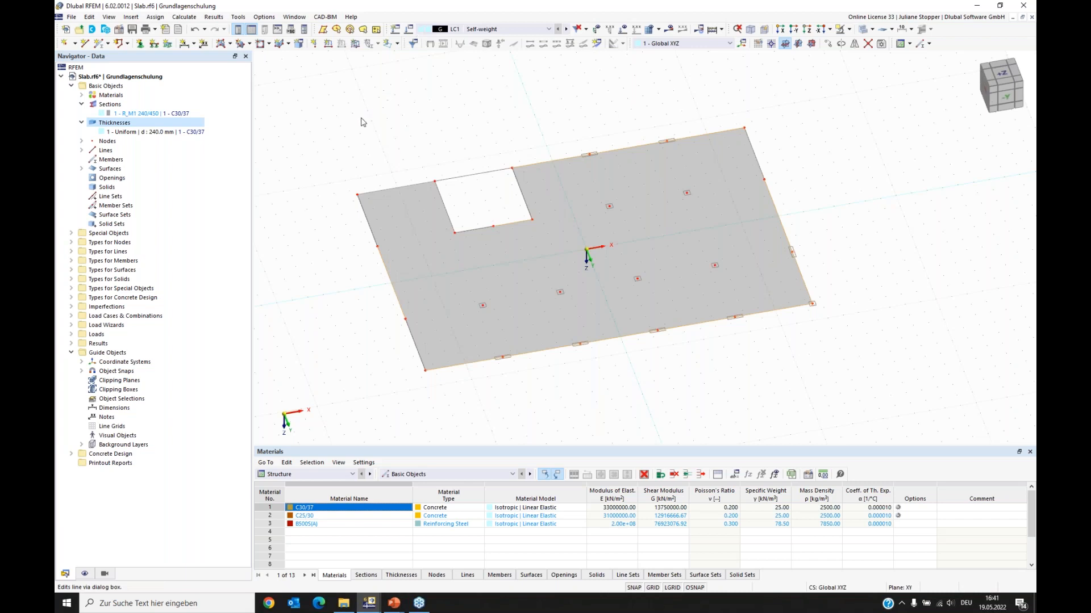
left_click_drag(356, 106, 409, 77)
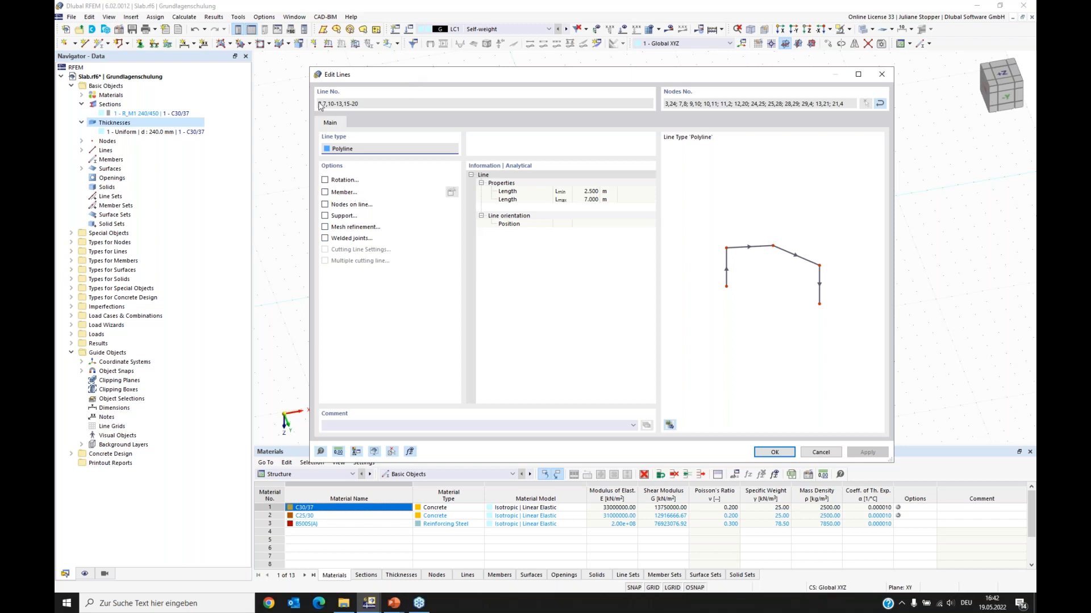
left_click(324, 194)
left_click(322, 195)
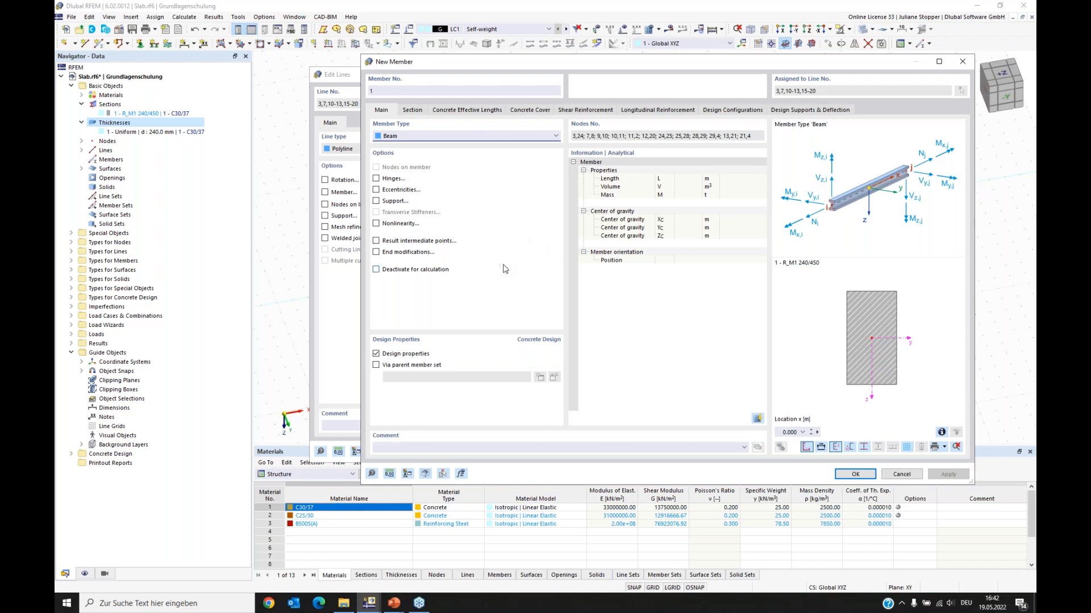
Set the new member's type to Rib, comparing it with the Beam type.
left_click(417, 137)
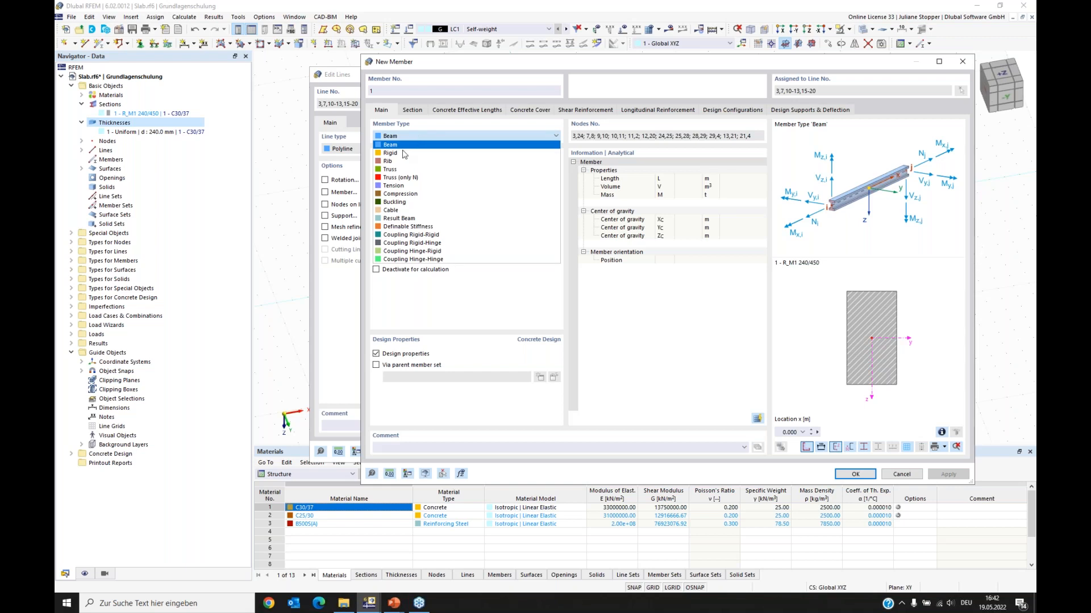
left_click(390, 162)
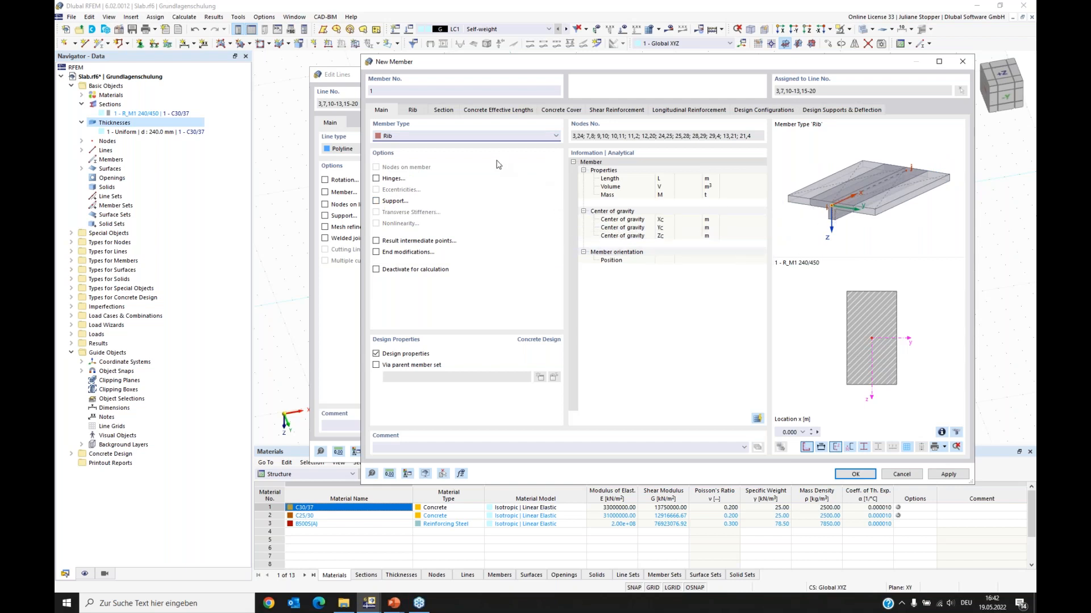
left_click(397, 137)
left_click(392, 145)
left_click(391, 138)
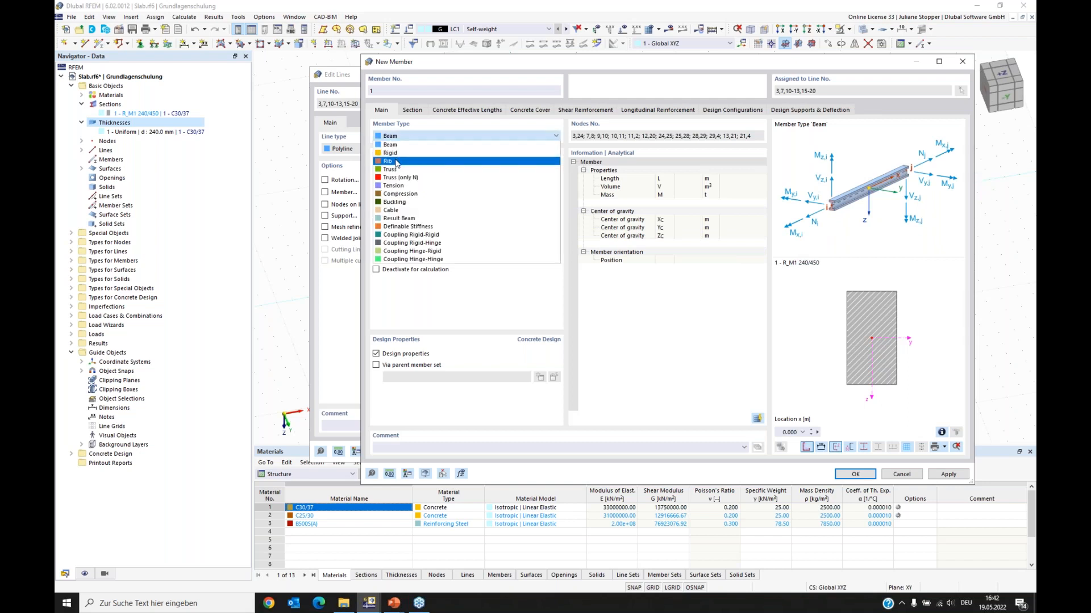
left_click(392, 155)
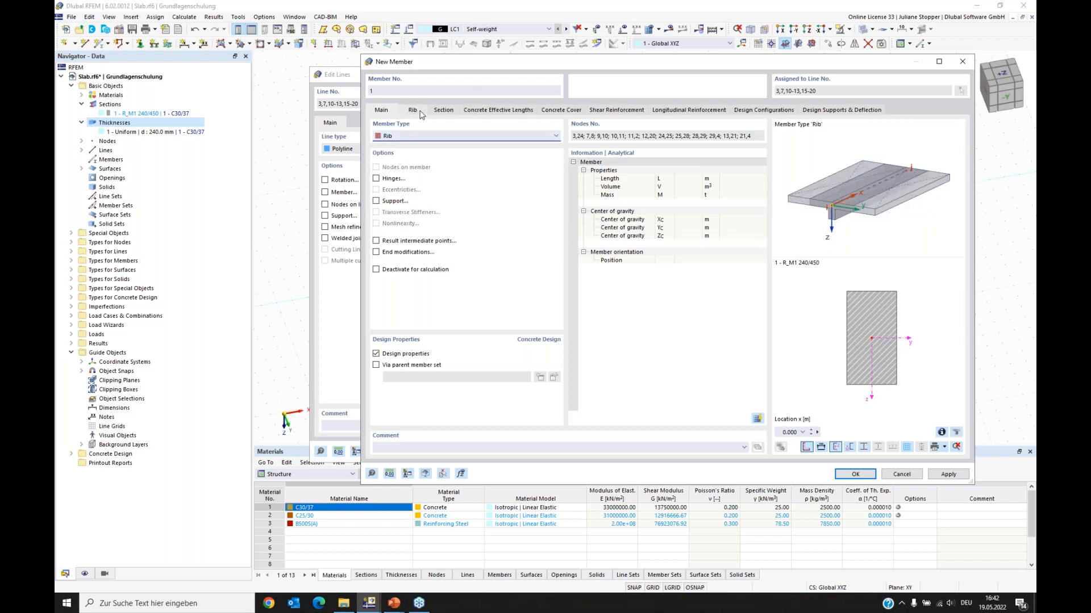
Try the -z-side and centric rib alignments, and return the alignment to On +z-side of surface.
left_click(419, 111)
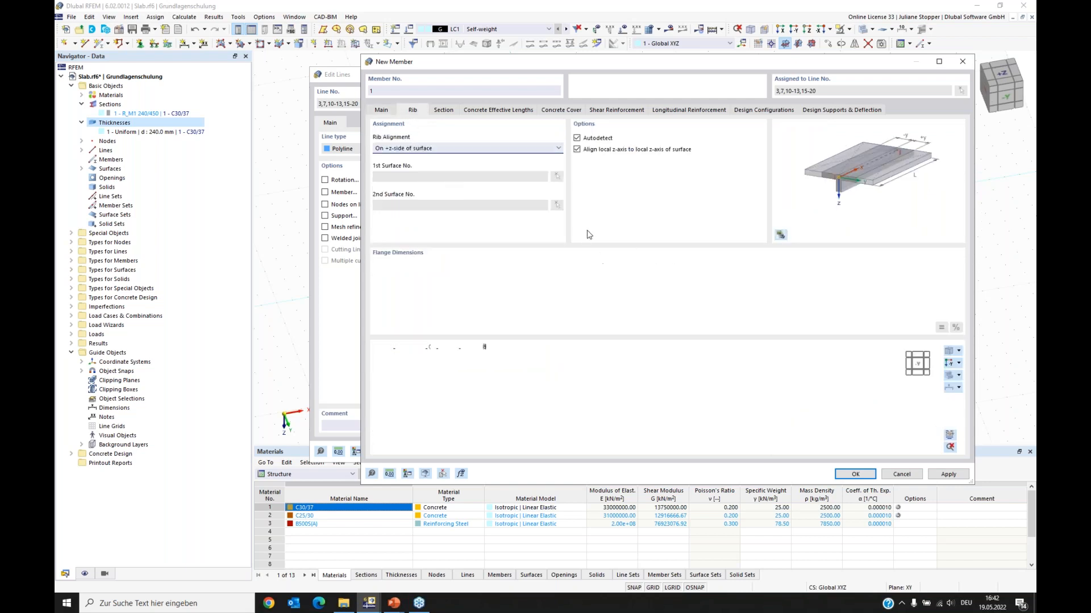
left_click(453, 149)
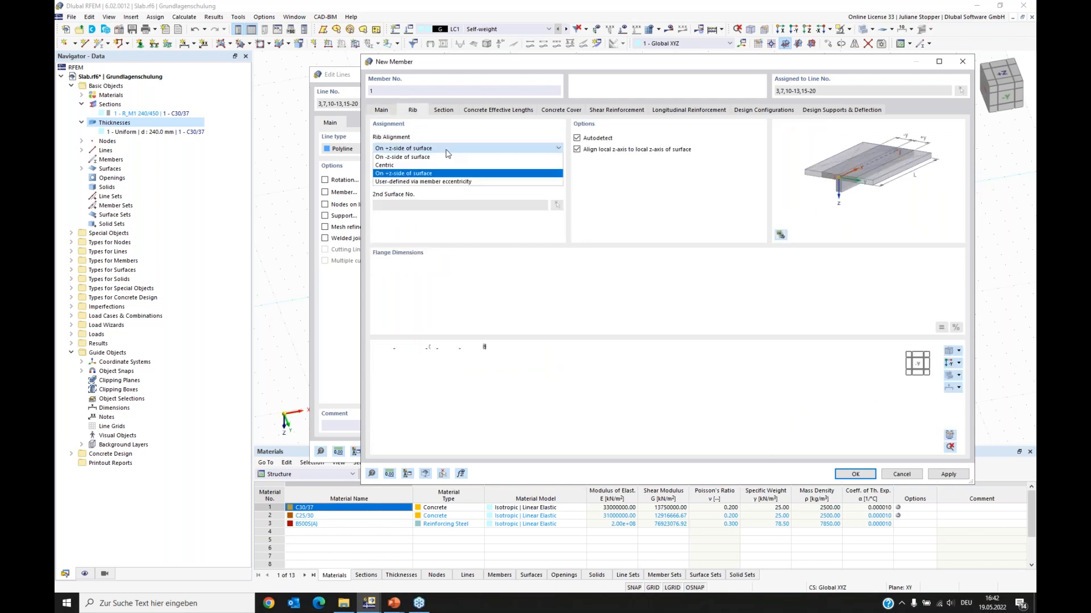
left_click(424, 158)
left_click(424, 148)
left_click(420, 165)
left_click(435, 149)
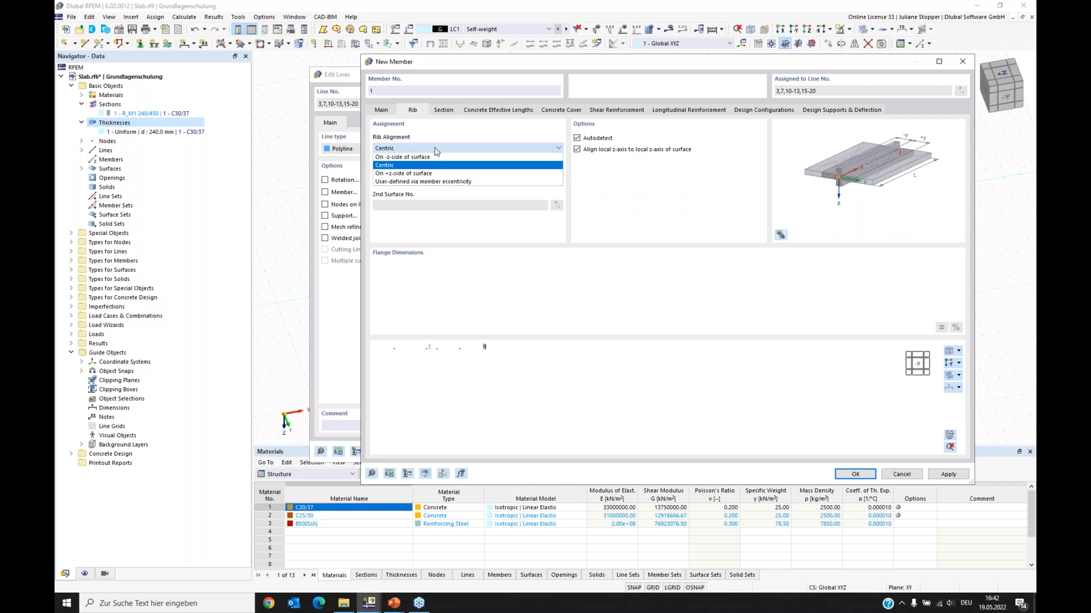
left_click(418, 173)
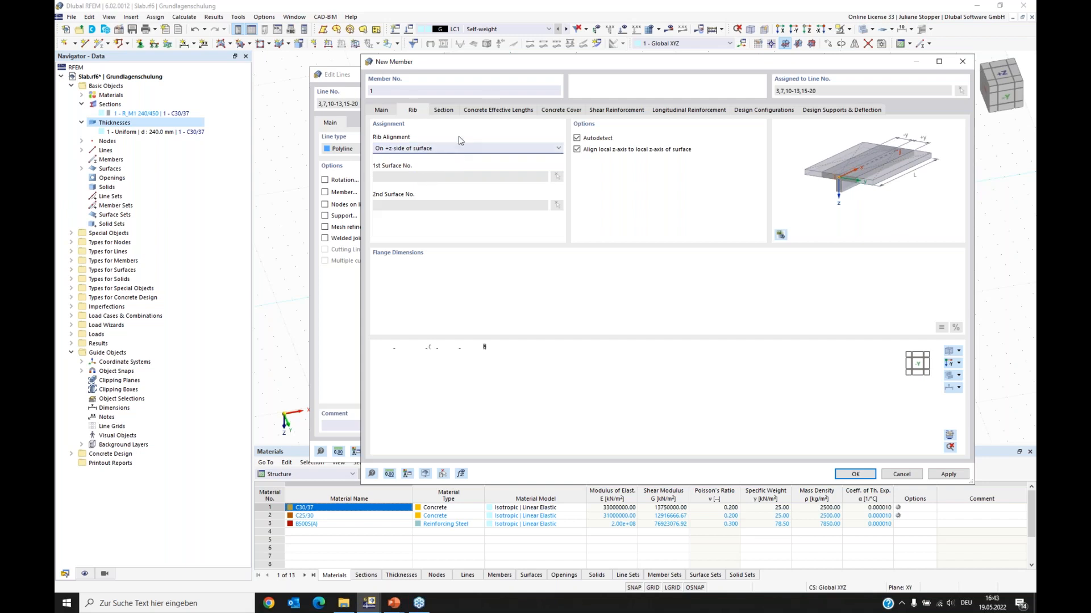
Check the rib's R_M1 240/450 section, turn off its design properties, and apply the ribs to the selected edge lines.
left_click(444, 111)
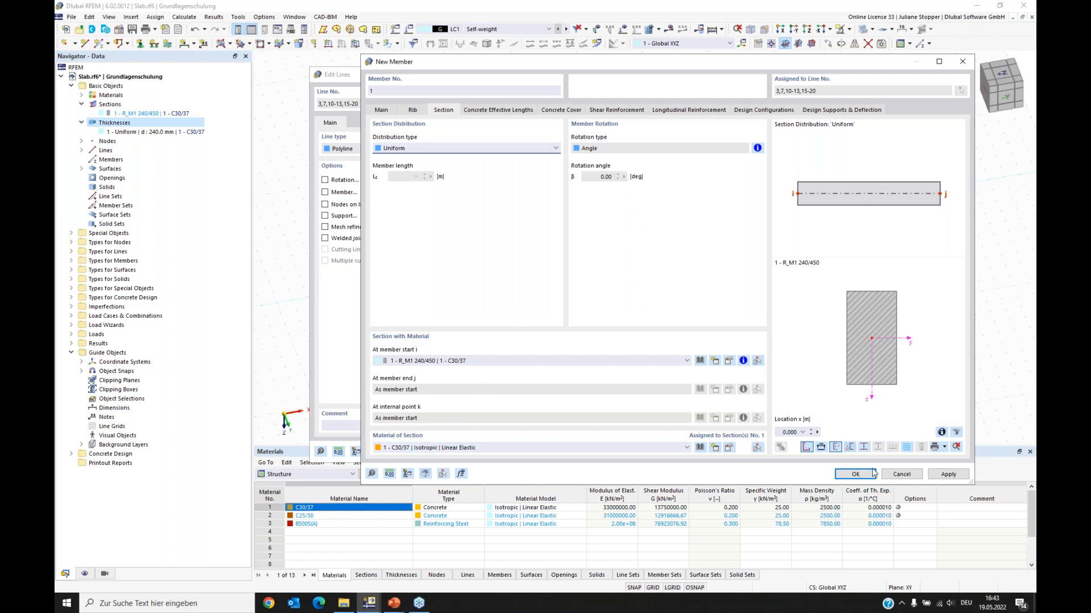
left_click(396, 112)
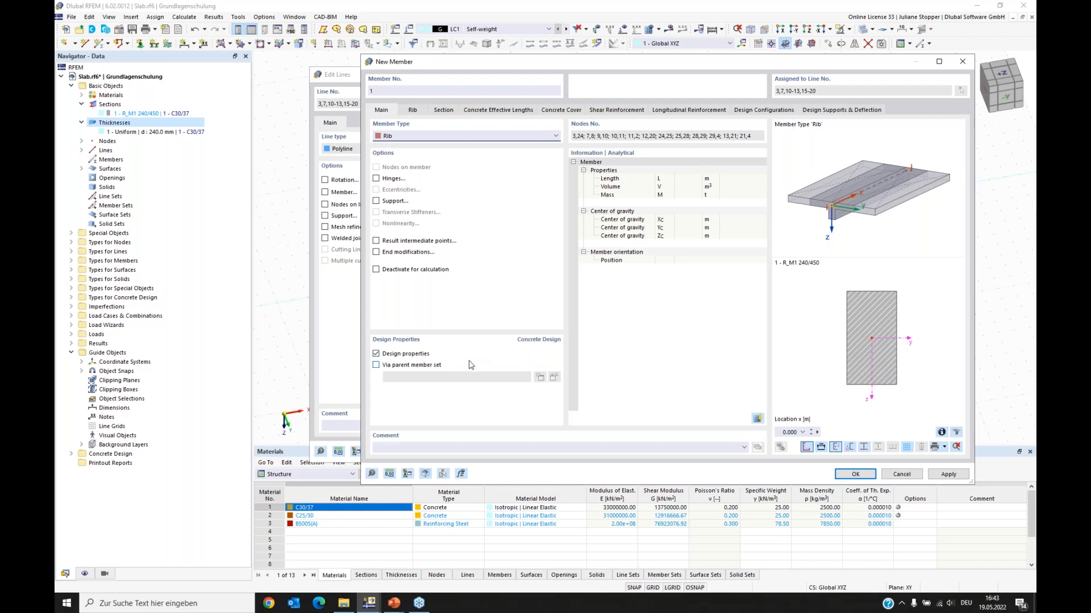
left_click(376, 353)
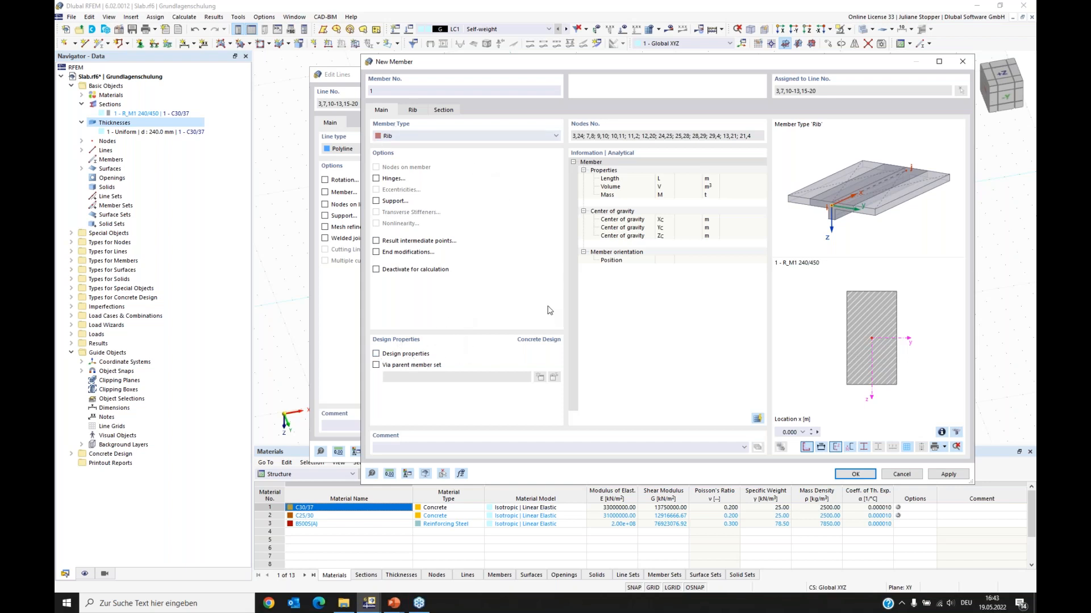
left_click(855, 475)
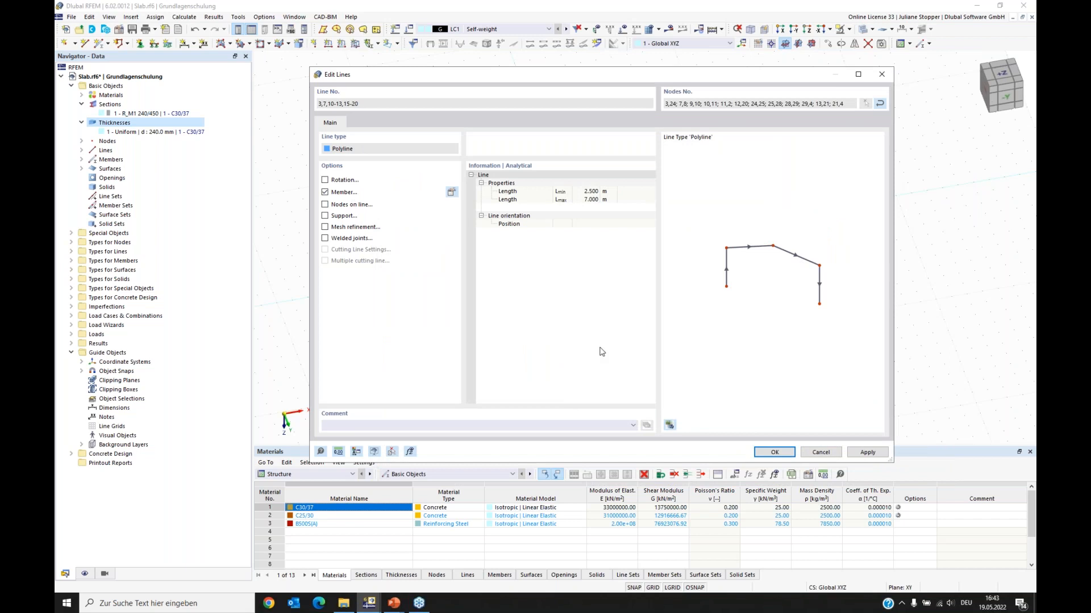
left_click(774, 453)
middle_click_drag(668, 412, 568, 358, "ctrl")
middle_click_drag(539, 375, 816, 377, "ctrl")
middle_click_drag(743, 377, 698, 382, "ctrl")
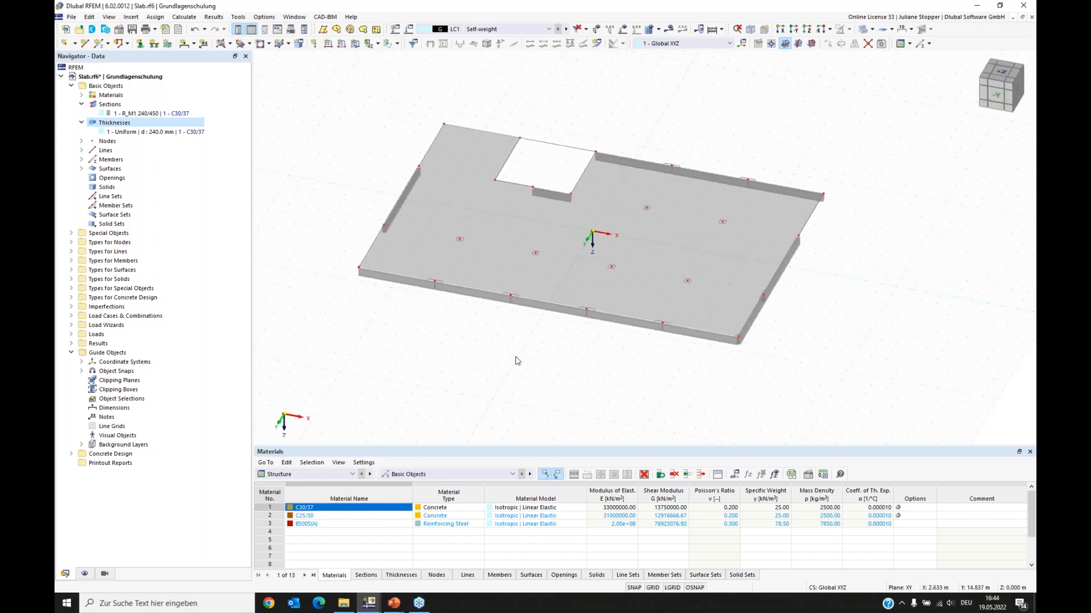
Create a new nodal support with its stiffness defined via a fictitious column.
middle_click_drag(502, 357, 527, 374)
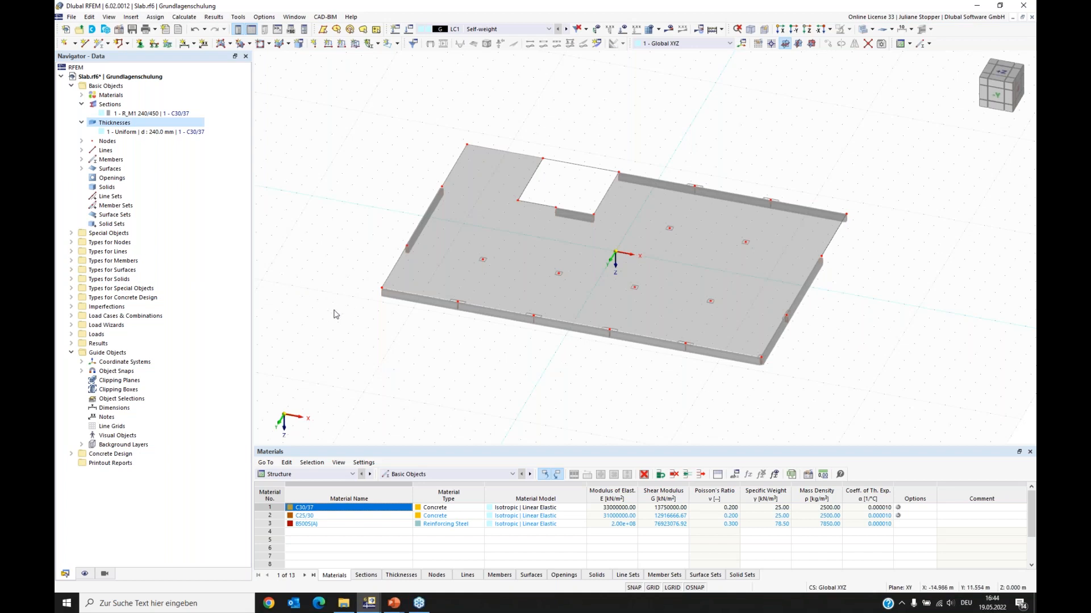
left_click(72, 243)
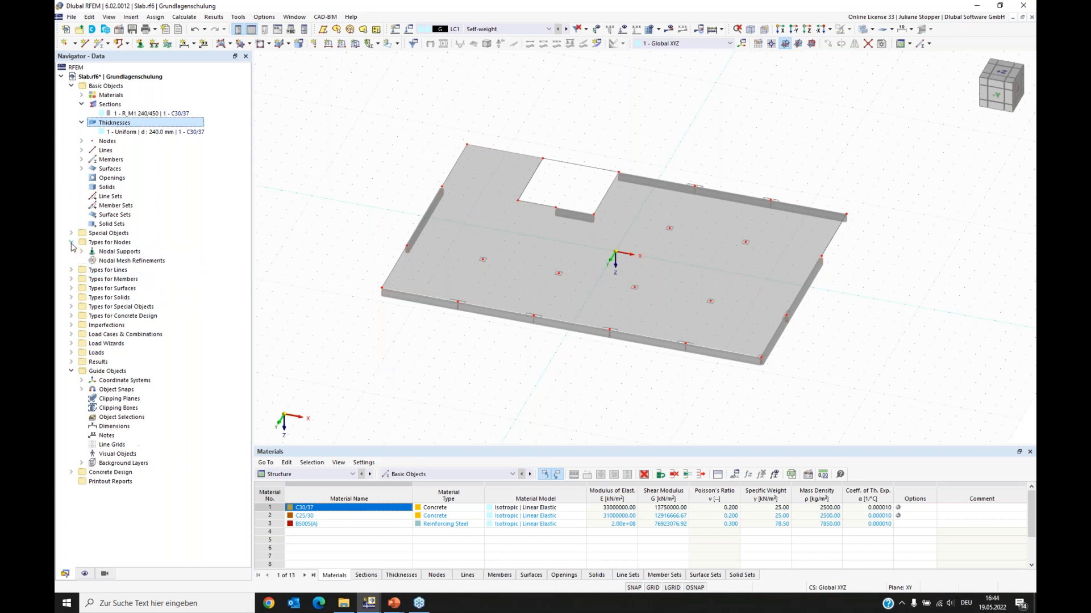
left_click(113, 253)
right_click(112, 252)
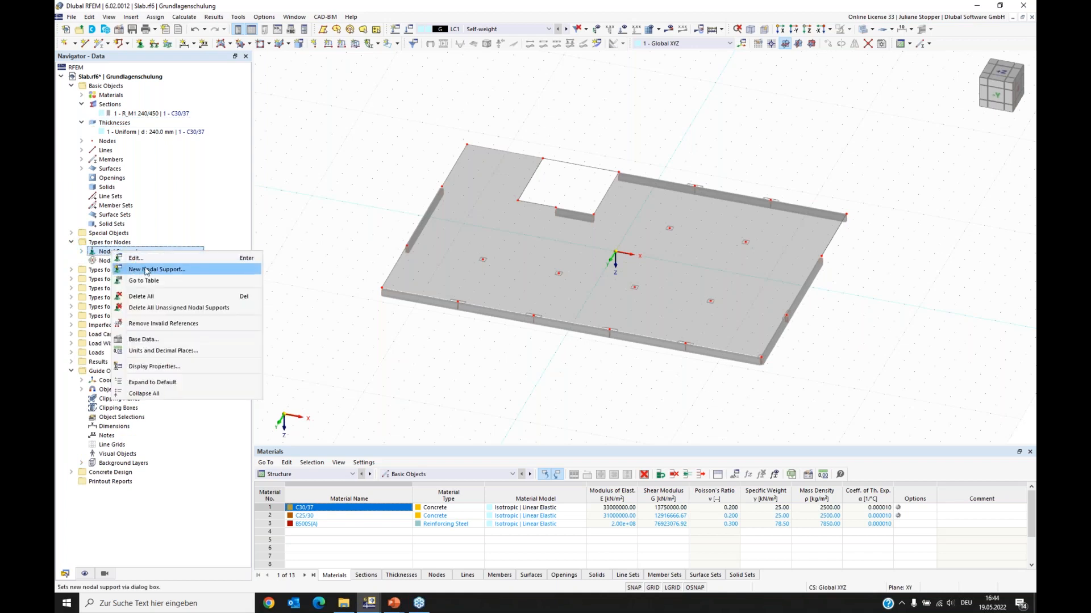
left_click(146, 270)
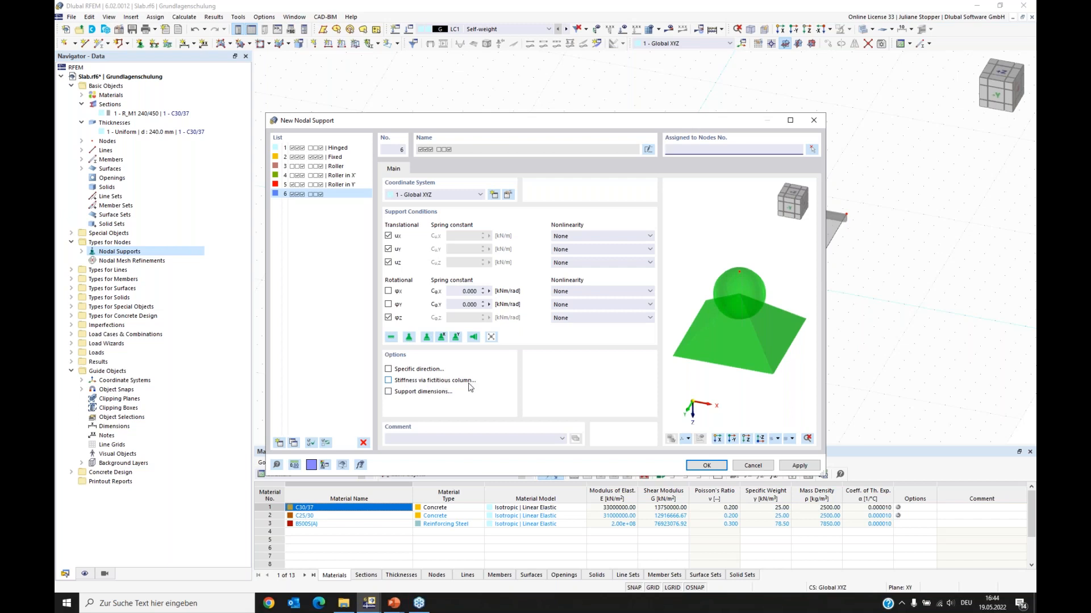
left_click(389, 380)
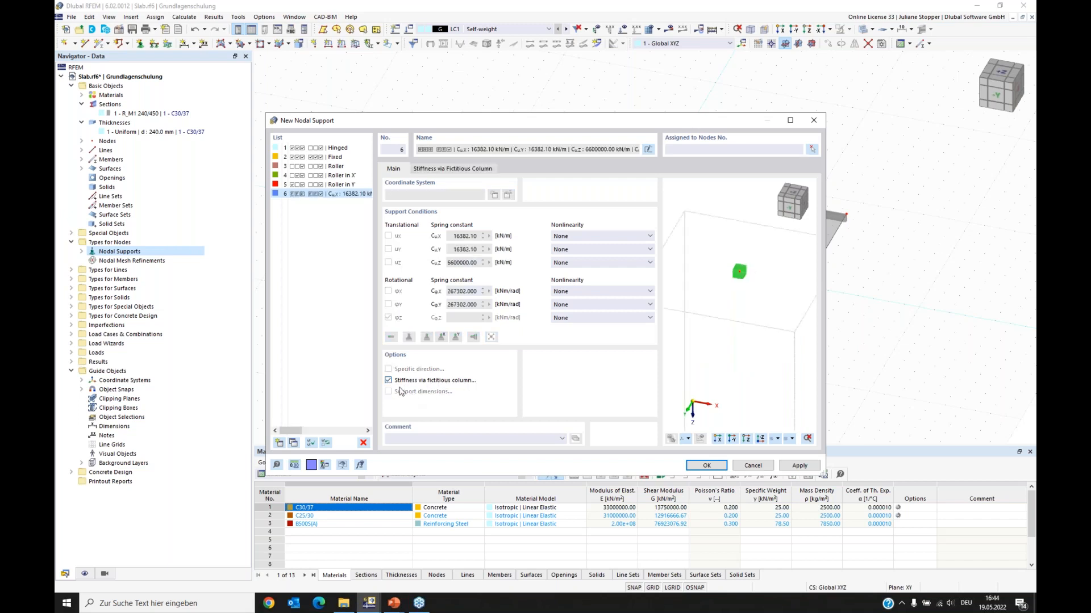
Model the fictitious column of the new support as an elastic nodal support.
left_click(451, 169)
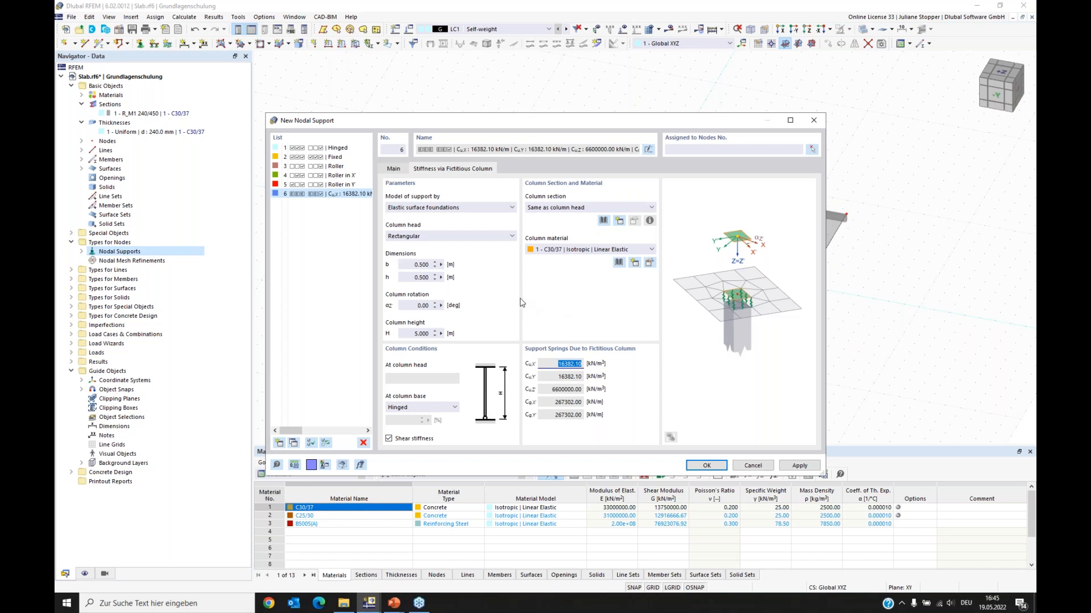
left_click(465, 210)
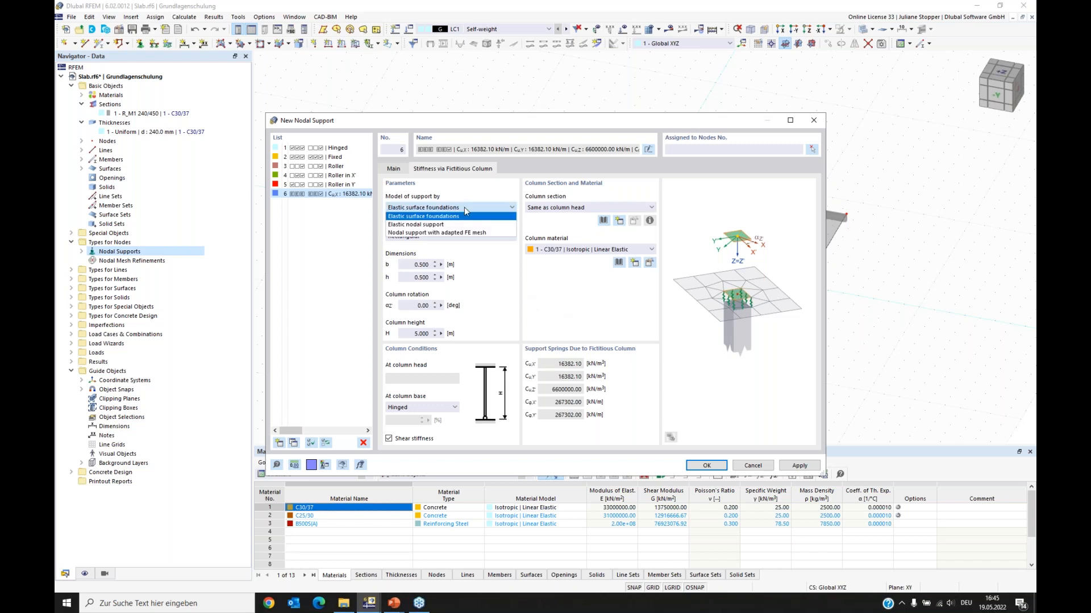
left_click(406, 225)
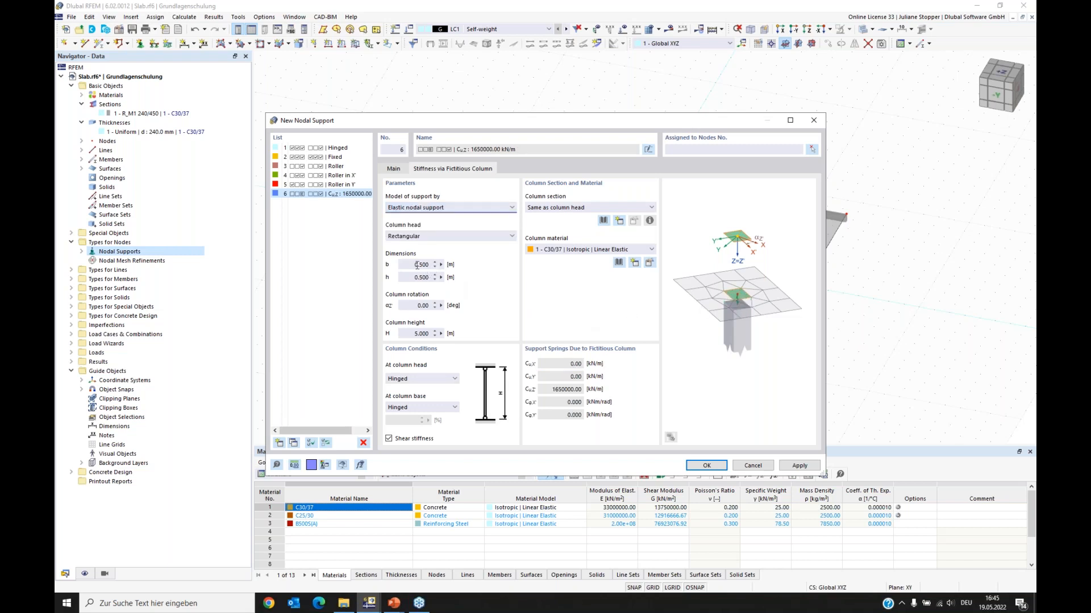
Set the fictitious column to a 0.400 by 0.400 m head, 3.250 m height and C25/30 material.
left_click_drag(419, 265, 433, 264)
type("40")
left_click_drag(420, 277, 440, 277)
type("40")
left_click_drag(409, 334, 443, 333)
type("3.250")
left_click(566, 252)
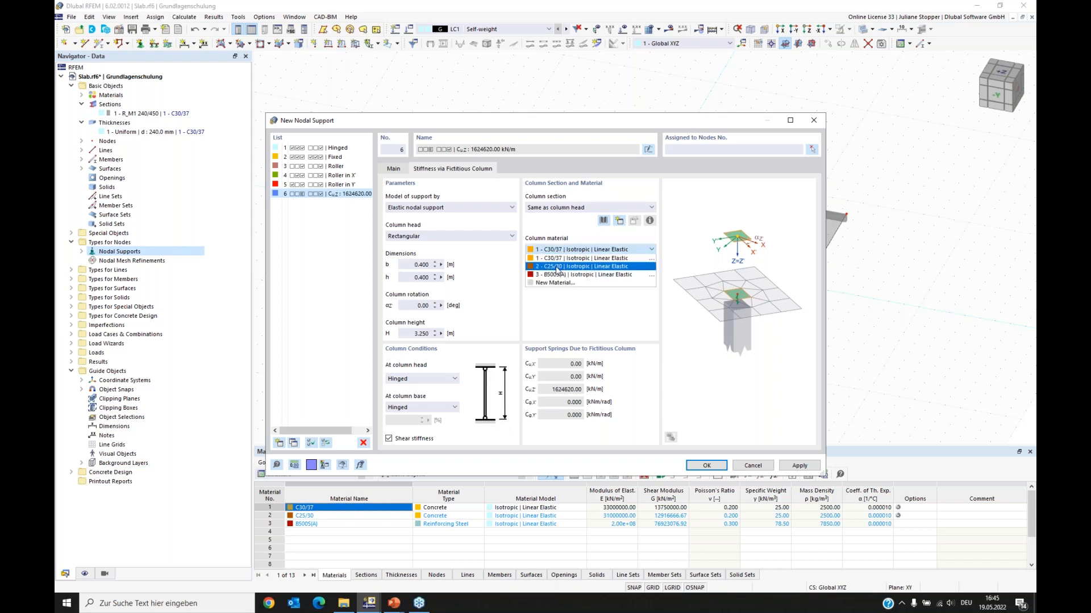
left_click(556, 267)
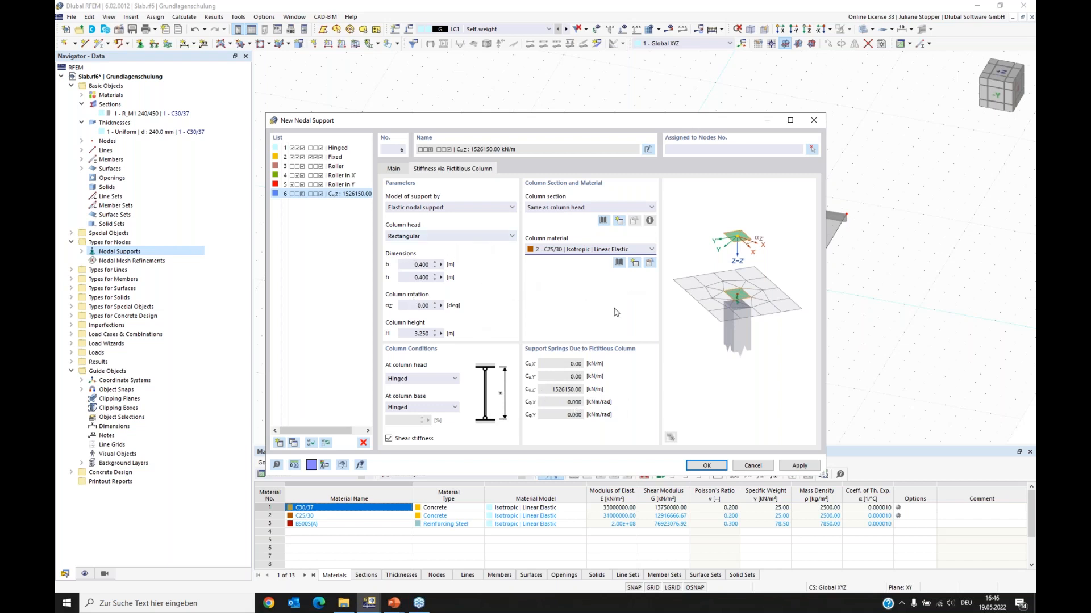
Assign the 0.400 m square column support to the six interior nodes and corner node 4 of the slab, and apply it.
left_click(812, 150)
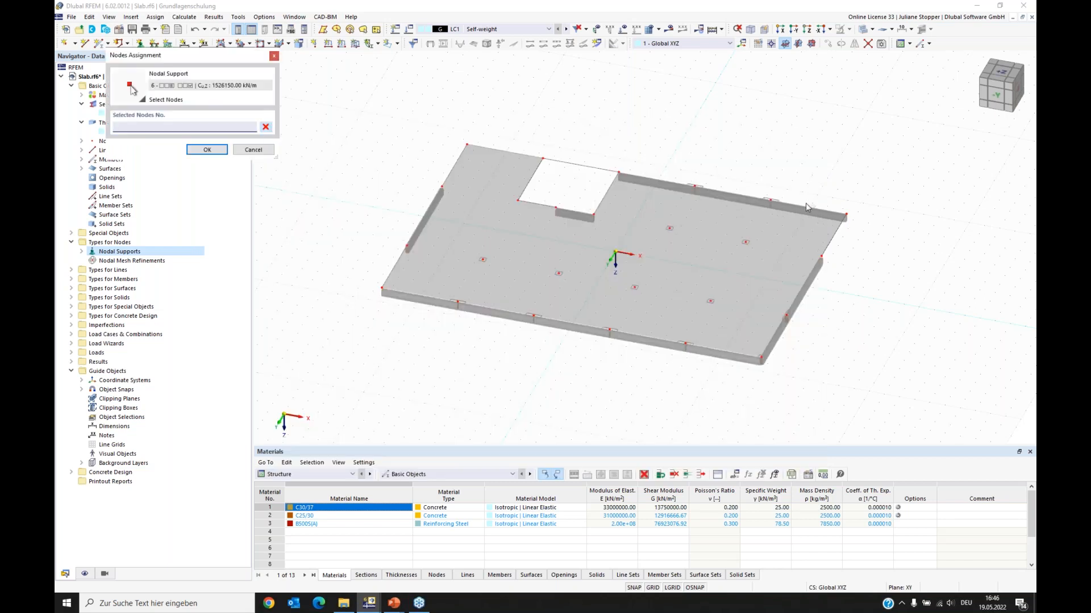
left_click(483, 260)
left_click(558, 274)
left_click(634, 287)
left_click(746, 242)
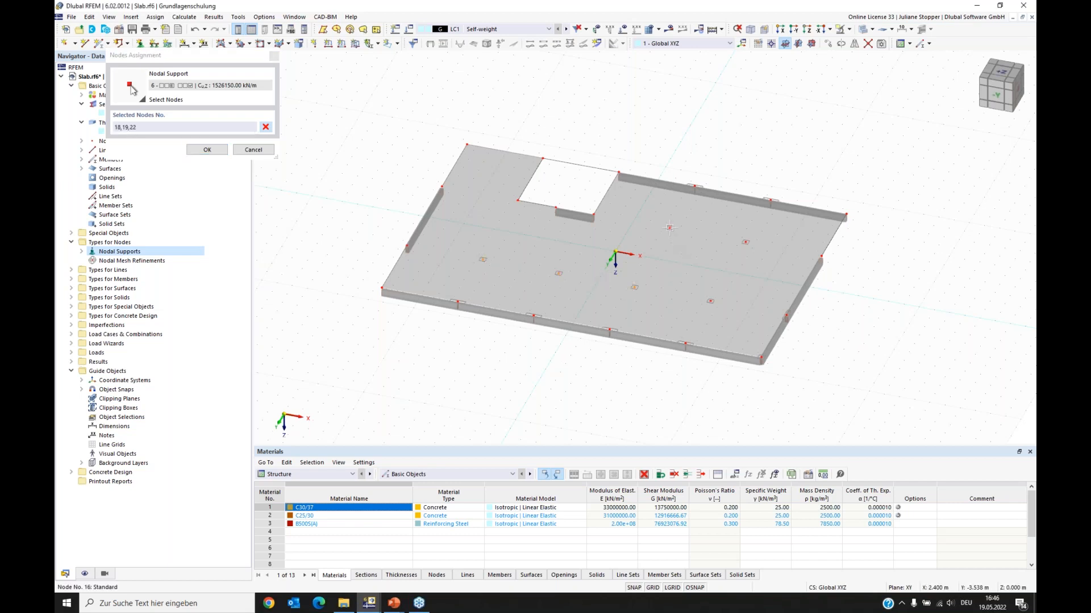
left_click(745, 243)
left_click(710, 301)
left_click(760, 357)
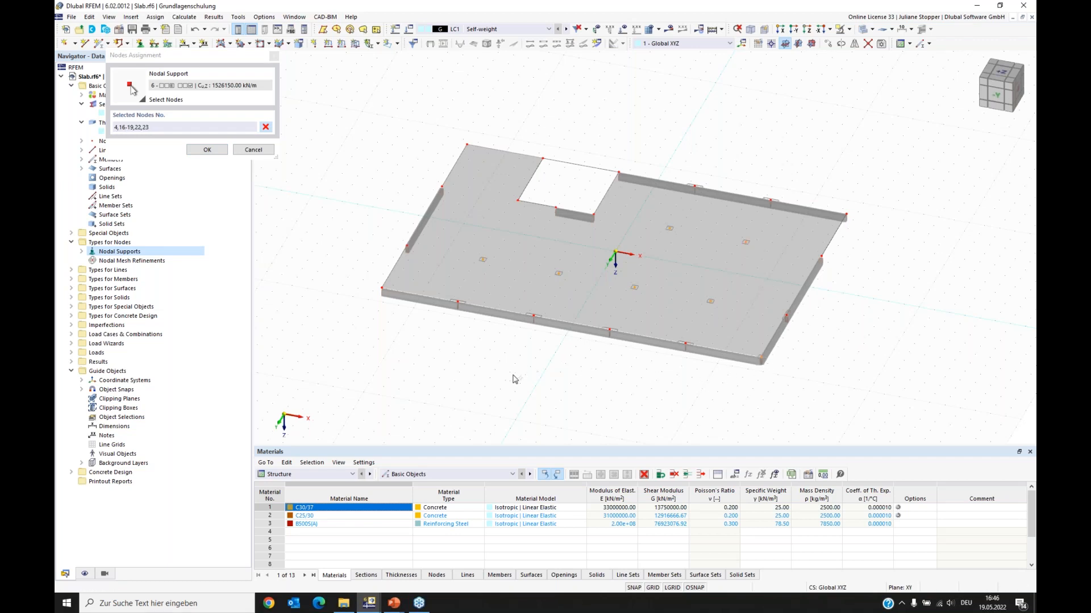
left_click(207, 150)
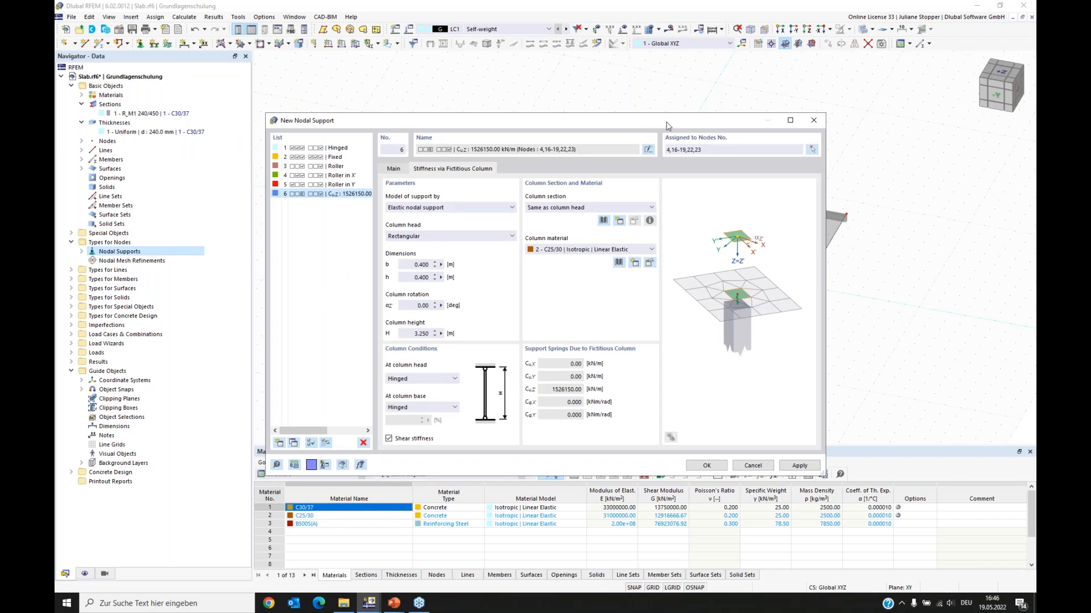
left_click_drag(662, 121, 458, 112)
left_click(591, 457)
left_click_drag(343, 114, 263, 135)
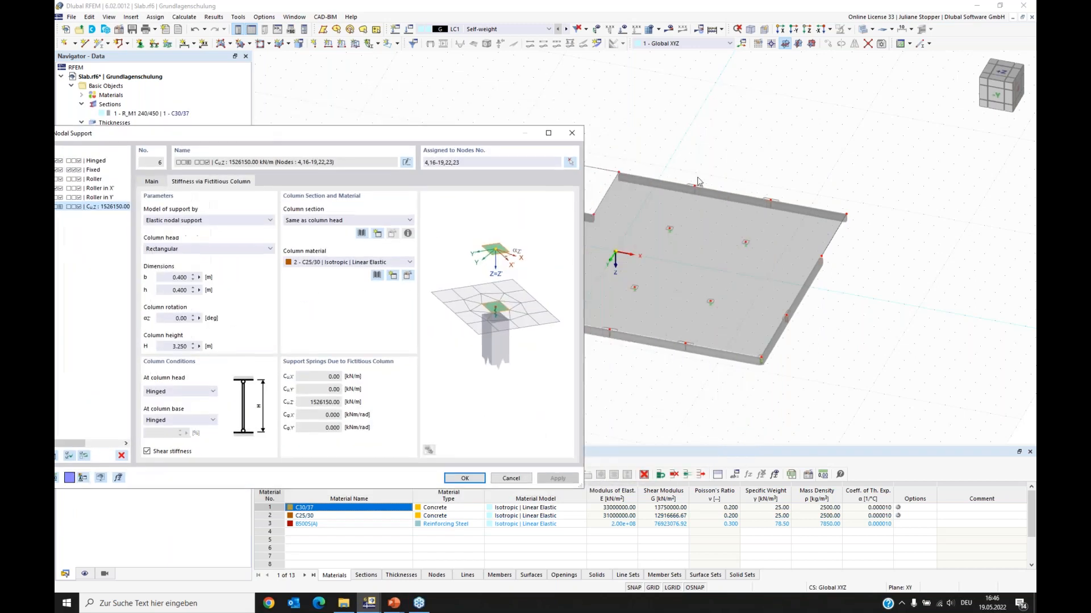
left_click_drag(453, 135, 628, 124)
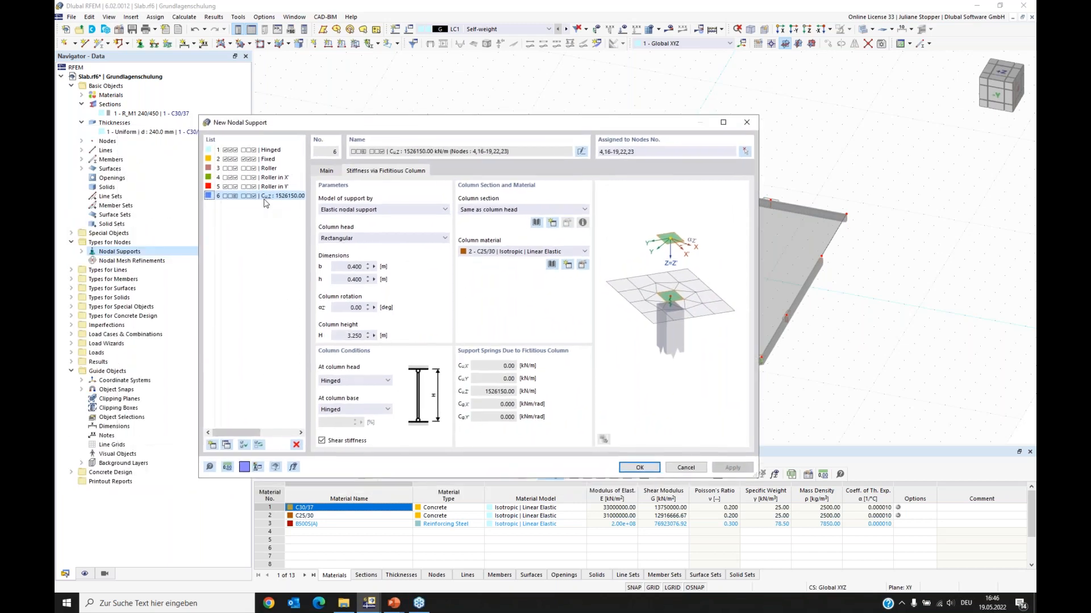
Delete the five predefined nodal support types from Hinged through Roller in Y'.
left_click(265, 186)
left_click(254, 150, "shift")
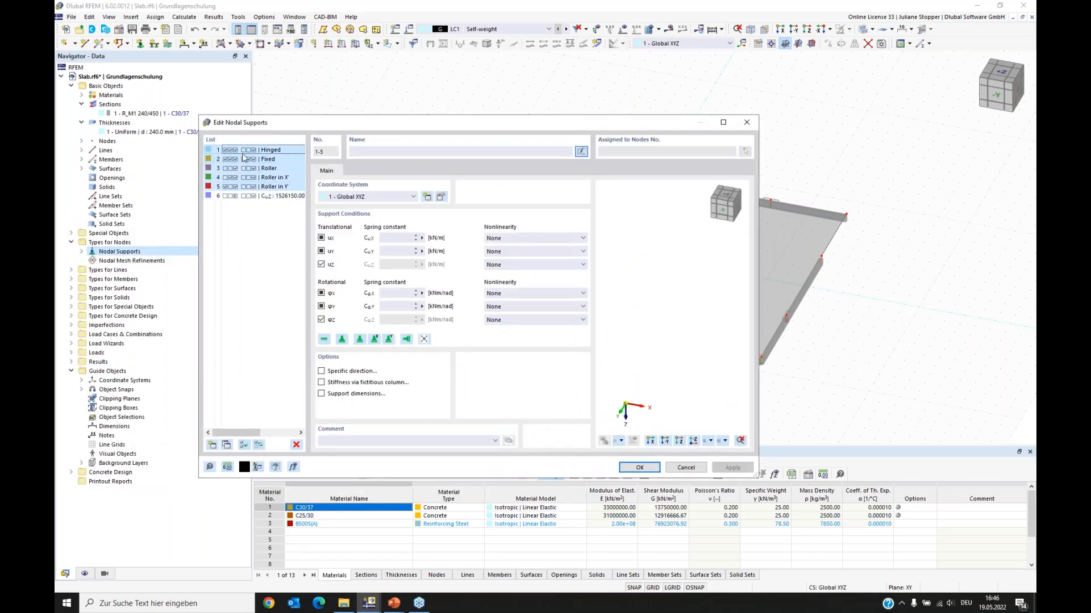
left_click(296, 444)
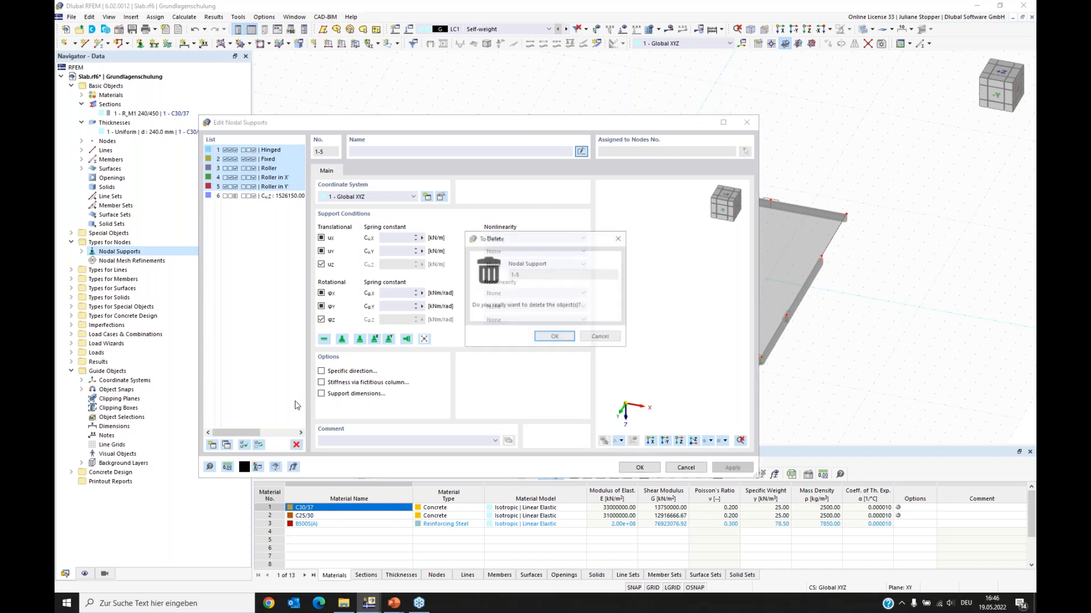
left_click(548, 336)
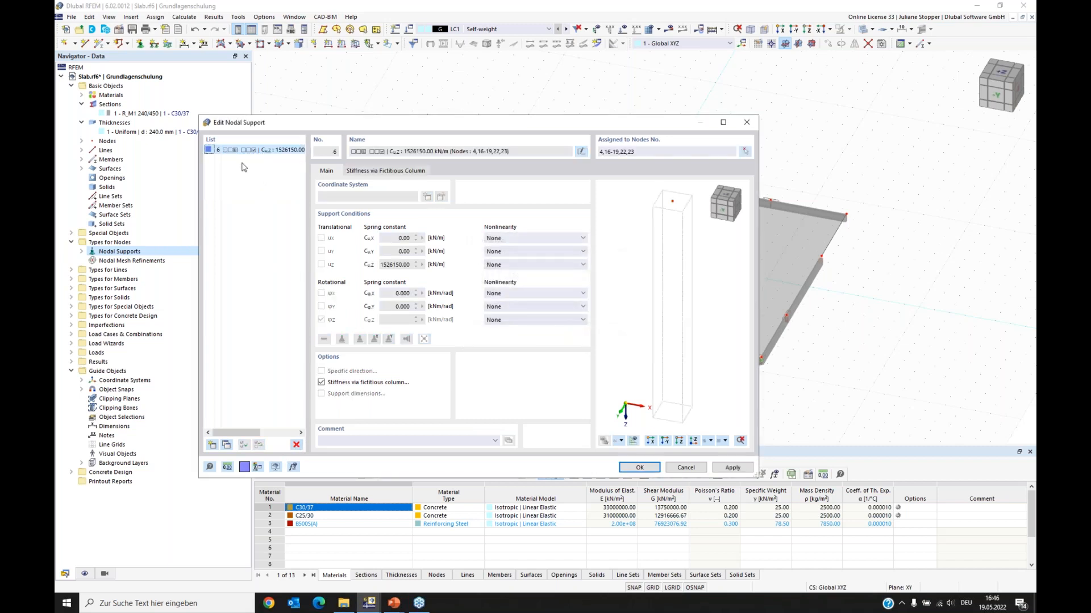
Copy the remaining nodal support and set the copy's column head to b 1.000 m and h 0.250 m.
left_click(271, 152)
left_click(226, 445)
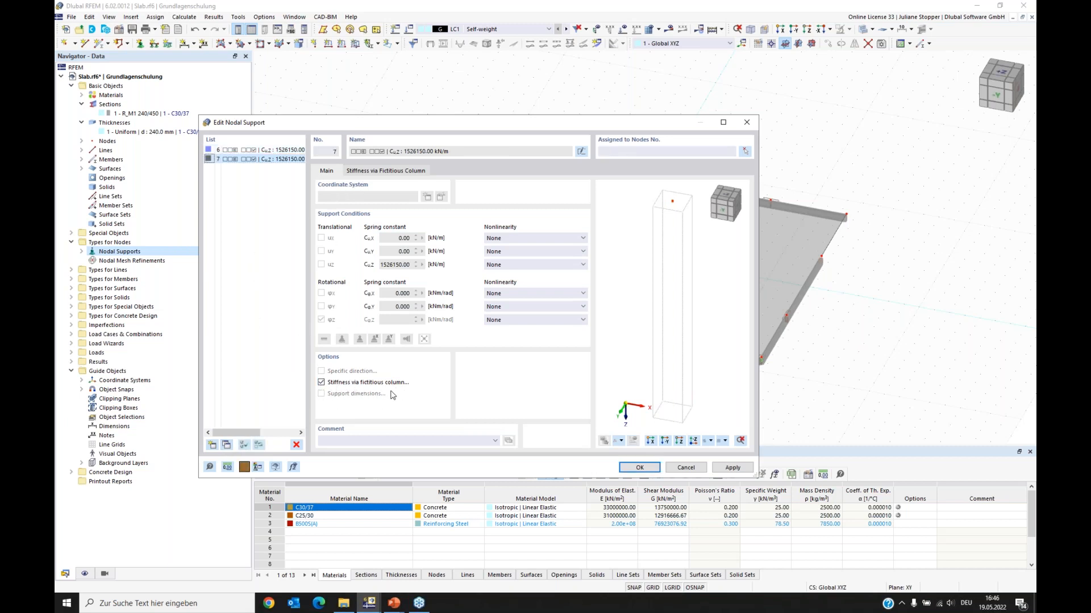
left_click(396, 172)
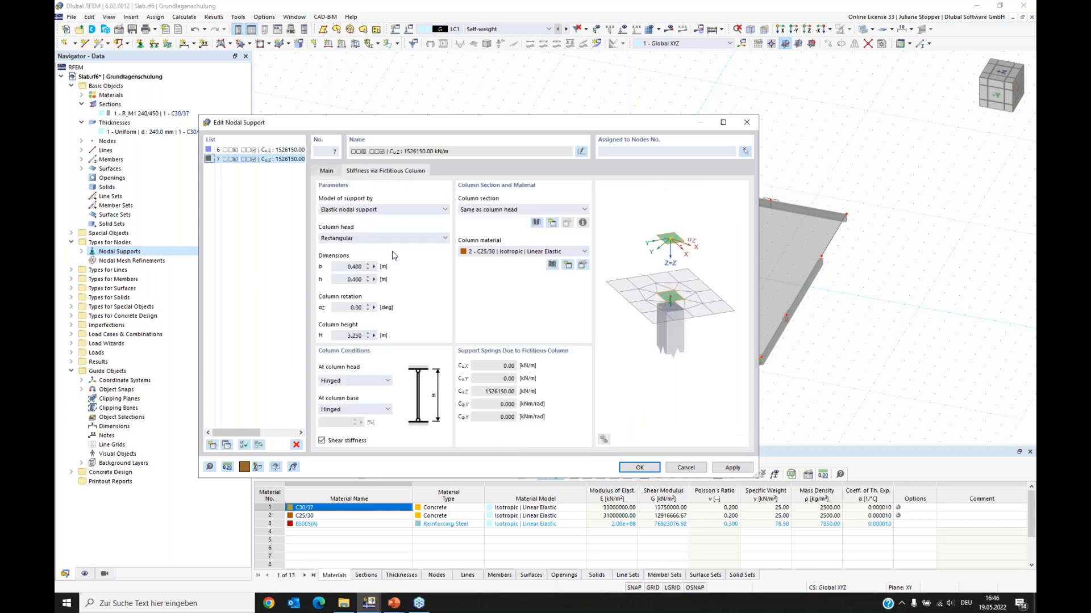
left_click(336, 266)
type("1")
left_click(344, 280)
type("0")
left_click(394, 603)
left_click(386, 575)
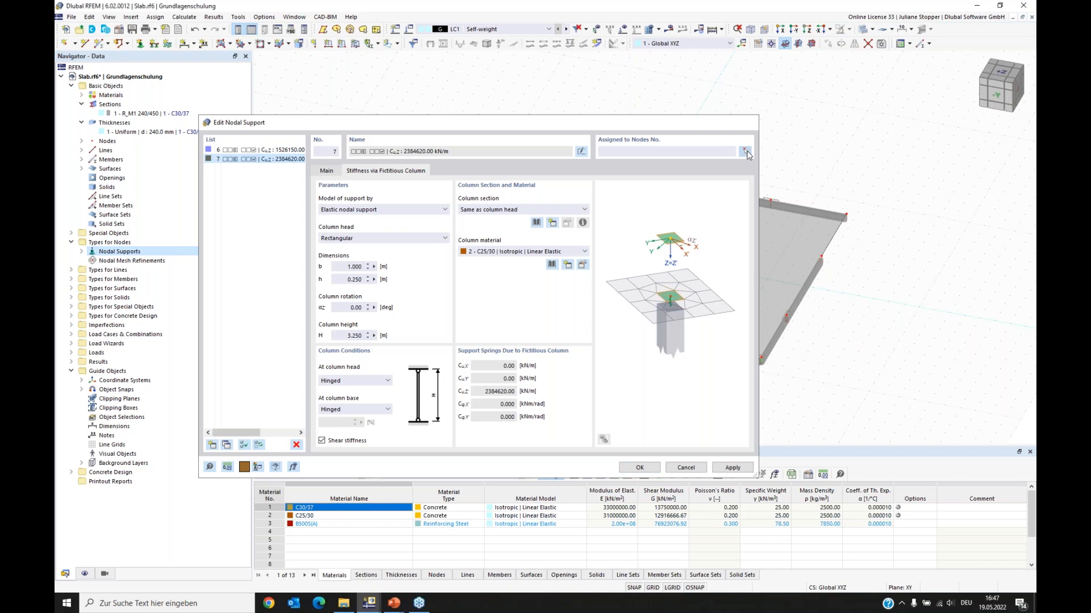
Assign the 1.000 by 0.250 m column support to edge nodes 10, 11, 24, 25, 28 and 29 along the slab's long sides.
left_click(744, 151)
left_click(694, 187)
left_click(771, 201)
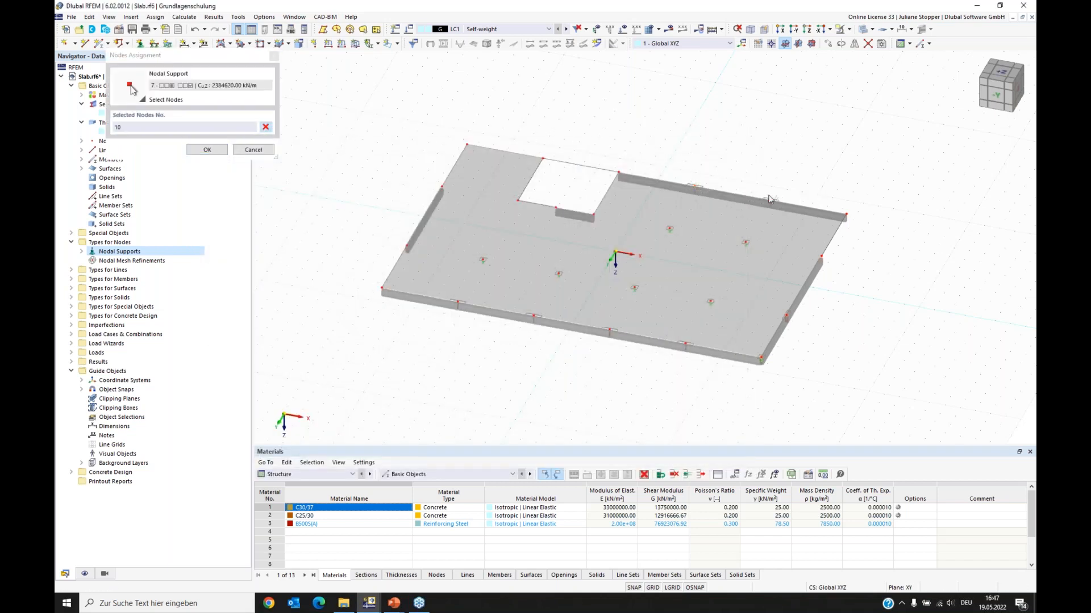
left_click(685, 346)
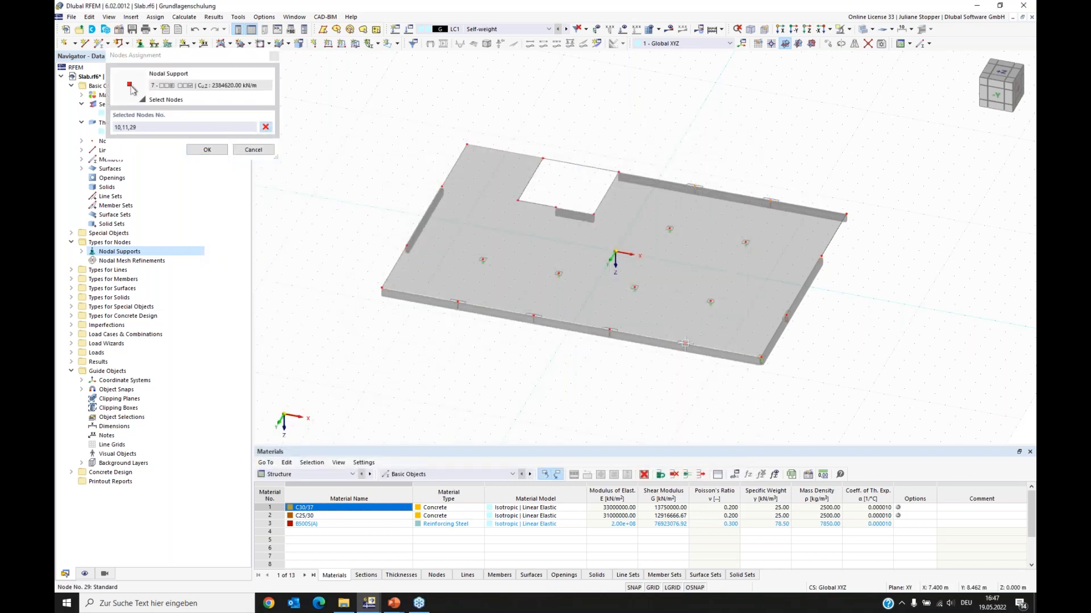
left_click(609, 332)
left_click(533, 316)
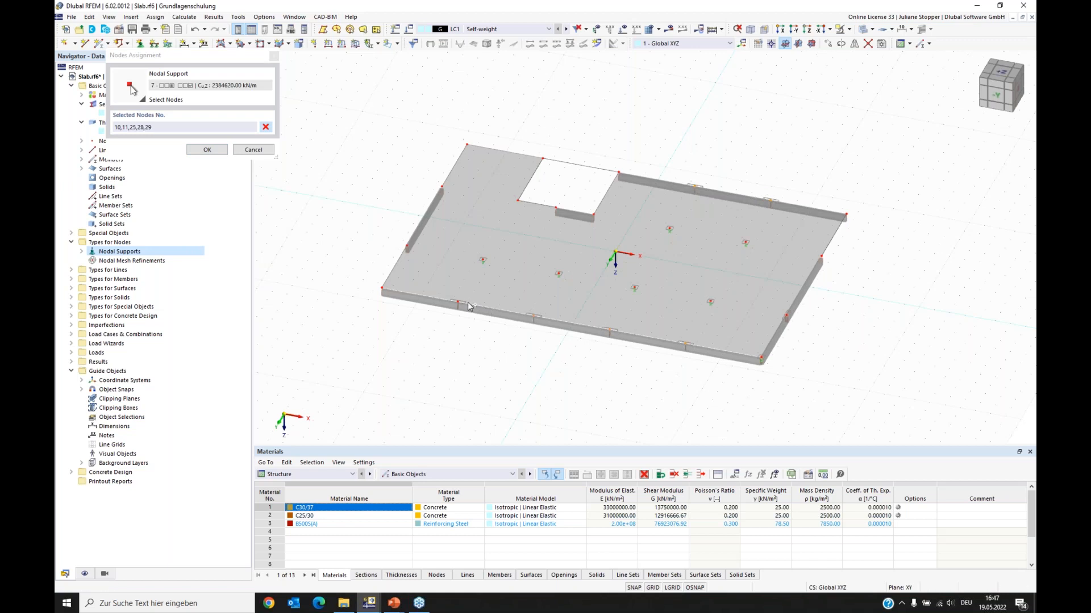
left_click(458, 303)
left_click(207, 150)
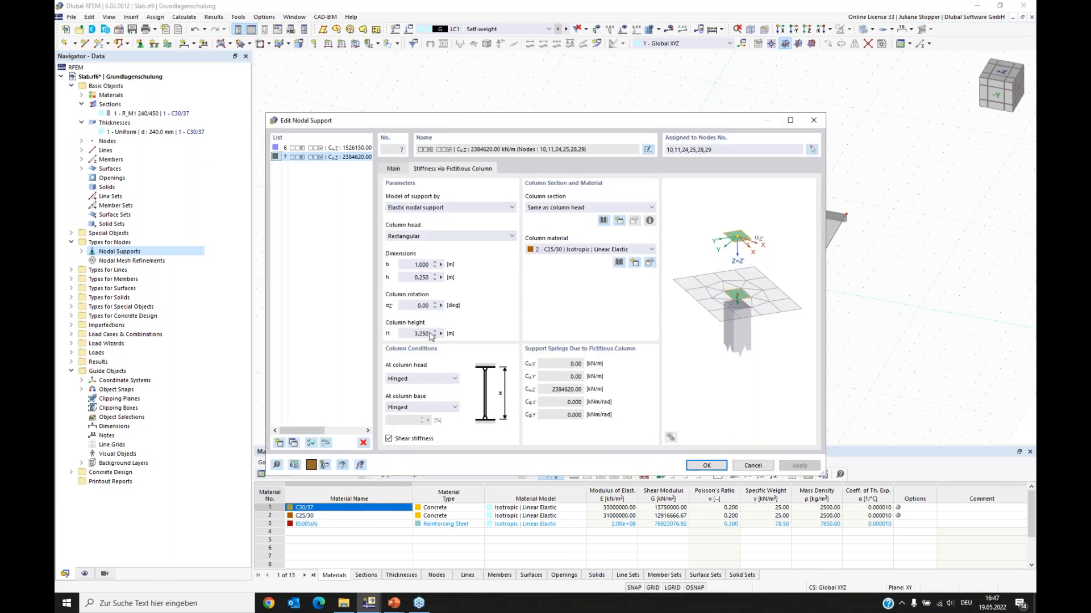
Copy nodal support 7 and set the new column head to b 0.250 m and h 1.000 m.
left_click(294, 443)
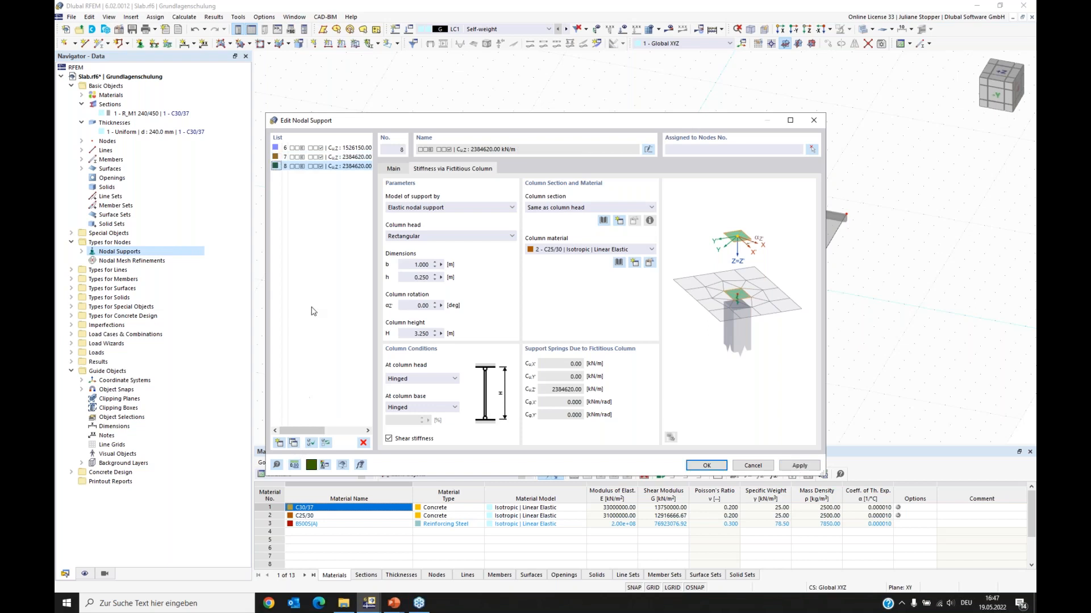
double_click(409, 265)
type("0,25")
double_click(411, 279)
type("1")
left_click(418, 306)
Assign the 0.250 by 1.000 m column support to node 21 on the slab's short edge and confirm the nodal supports.
left_click(812, 148)
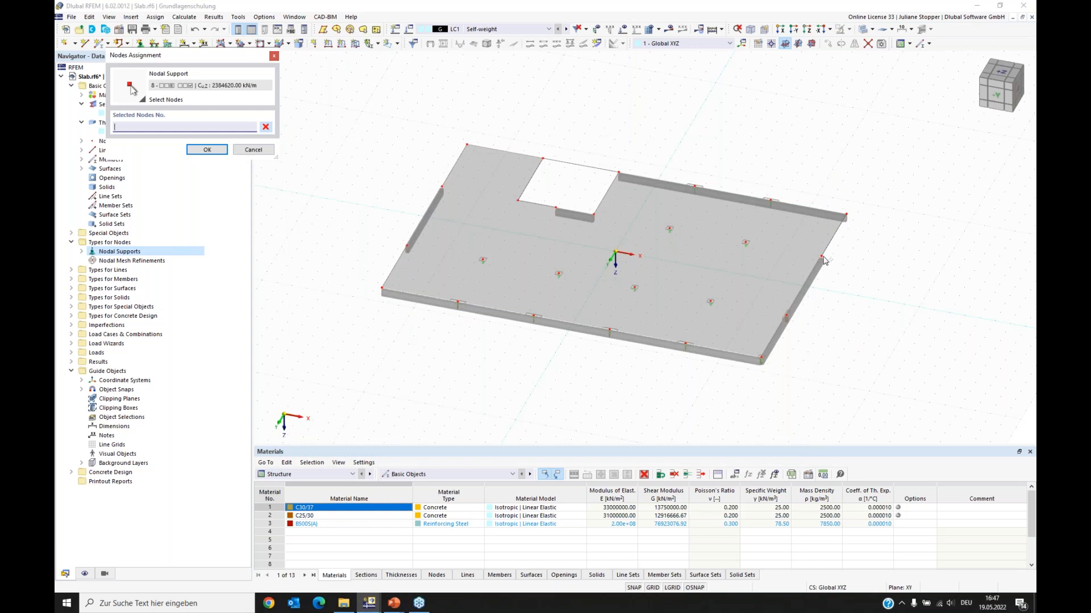
left_click(786, 316)
left_click(209, 150)
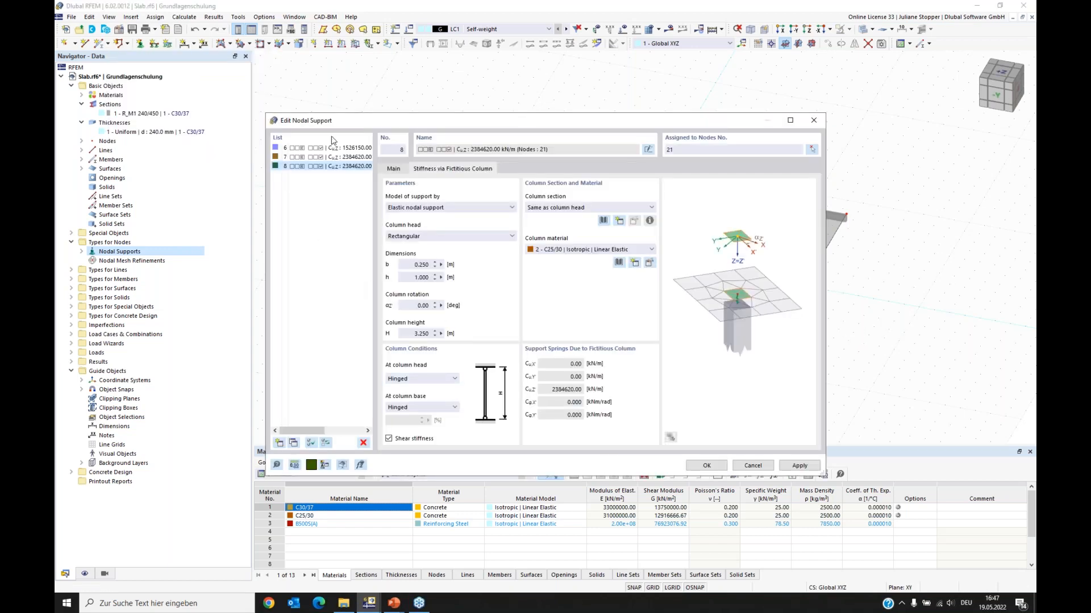
left_click_drag(646, 120, 691, 184)
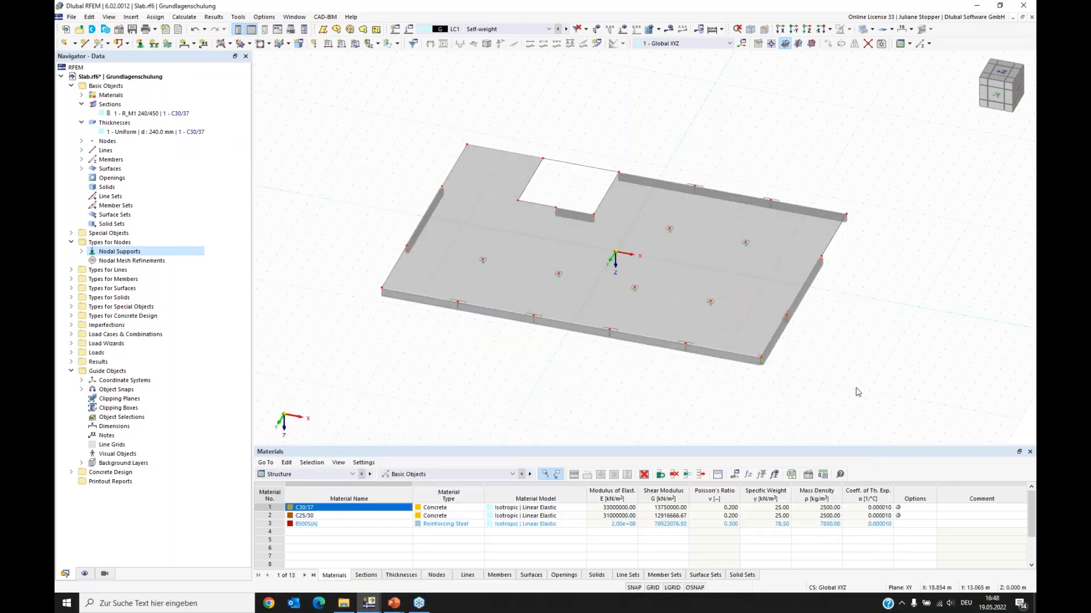
Display the slab as a wireframe model and check the placement and orientation of the column supports.
middle_click_drag(846, 390, 705, 374, "ctrl")
scroll(598, 311, "up", 5)
scroll(598, 311, "up", 3)
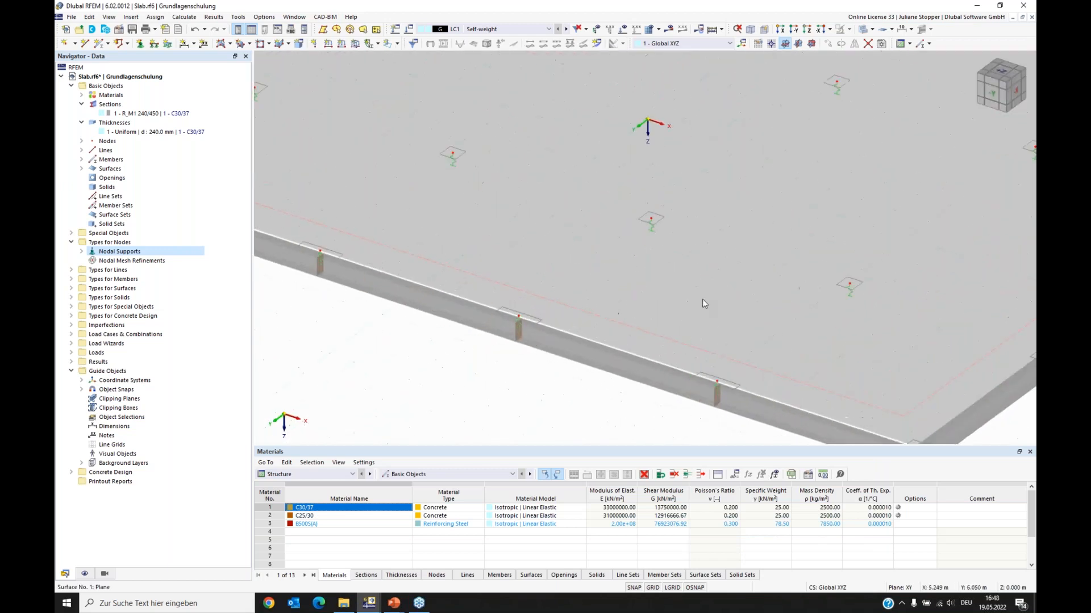
left_click(873, 30)
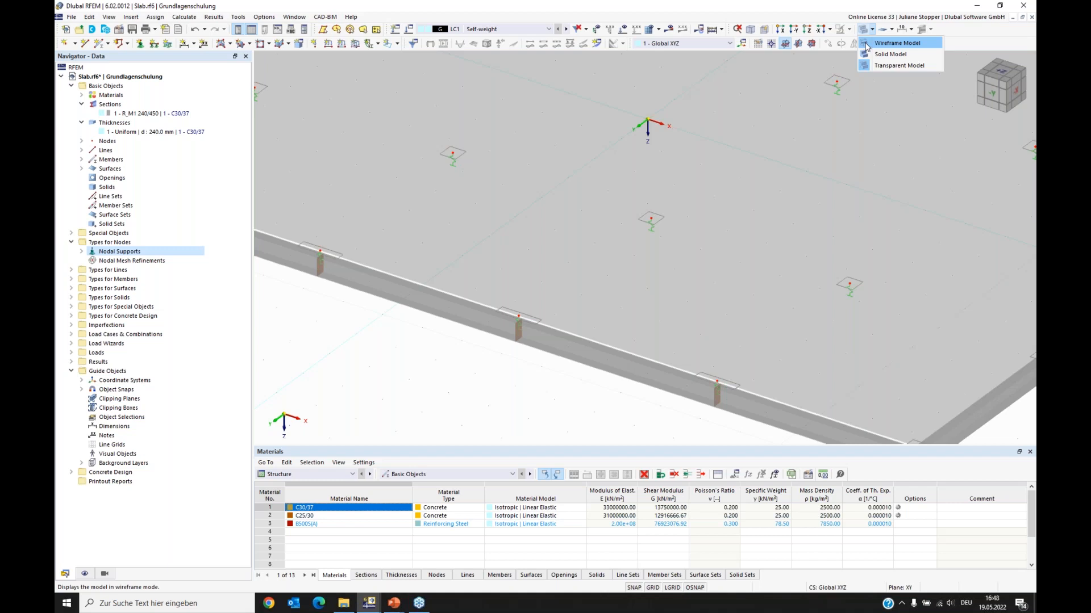
left_click(865, 45)
scroll(719, 227, "down", 4)
middle_click_drag(627, 240, 578, 299, "ctrl")
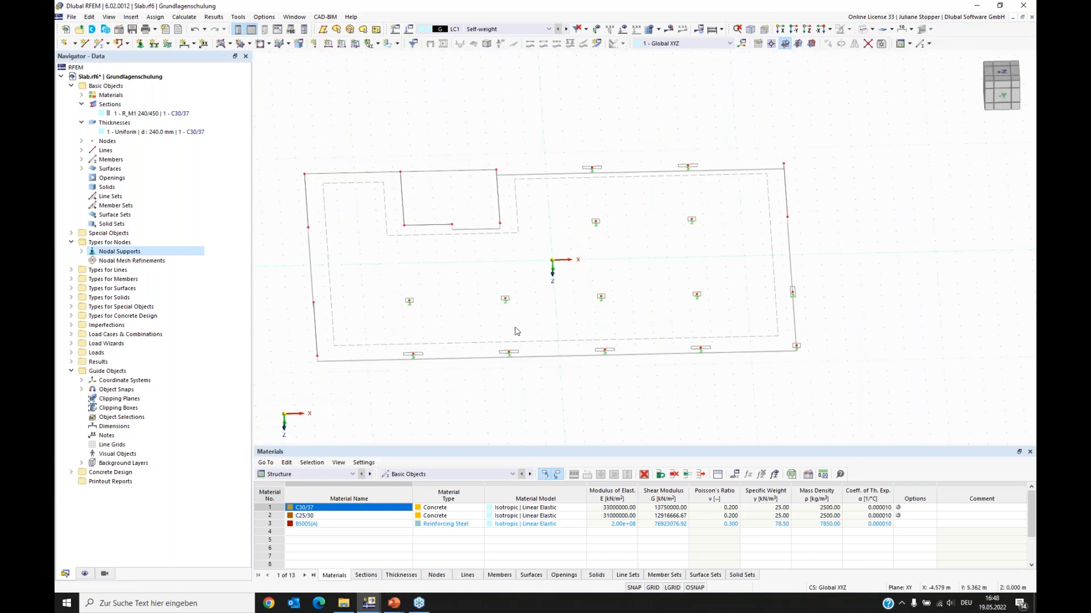
middle_click_drag(790, 344, 658, 311, "ctrl")
scroll(671, 312, "up", 4)
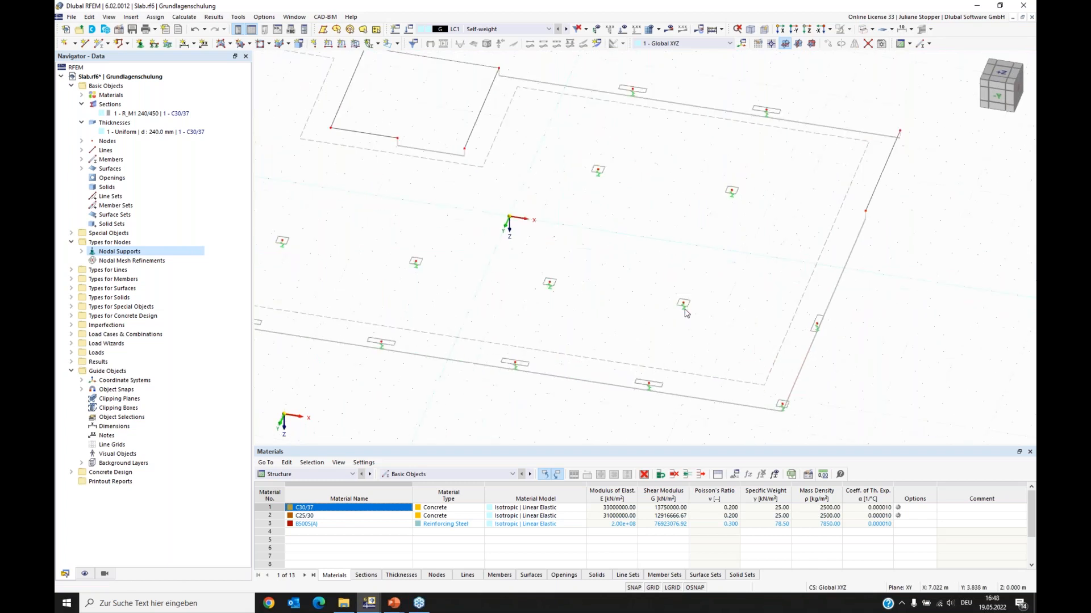
scroll(689, 313, "down", 3)
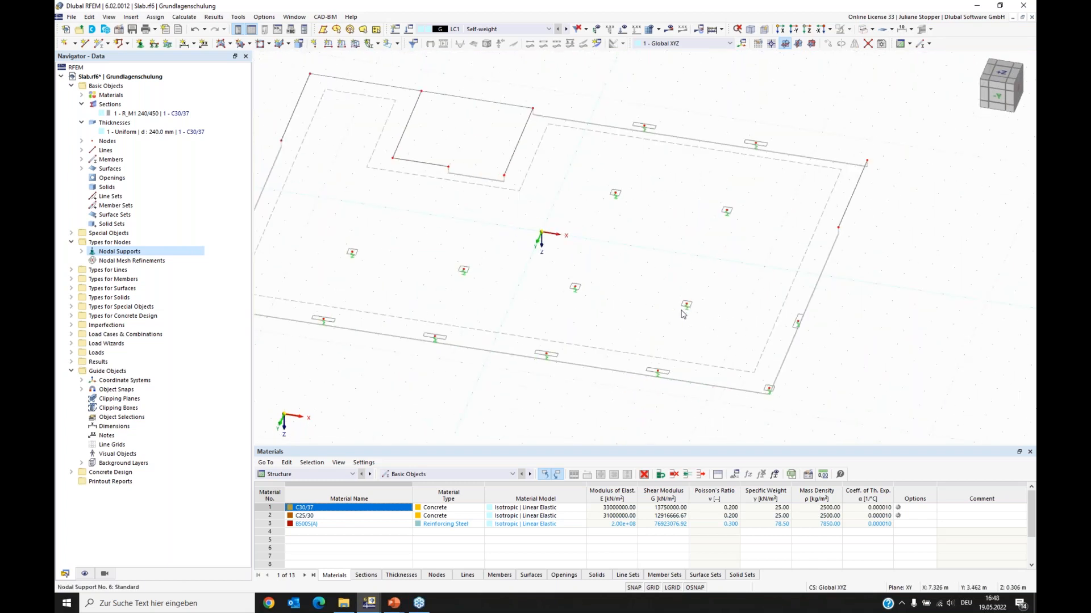
Enlarge the nodal support symbols and inspect the column supports across the whole slab from several directions.
right_click(616, 196)
left_click_drag(635, 300, 662, 300)
left_click(486, 427)
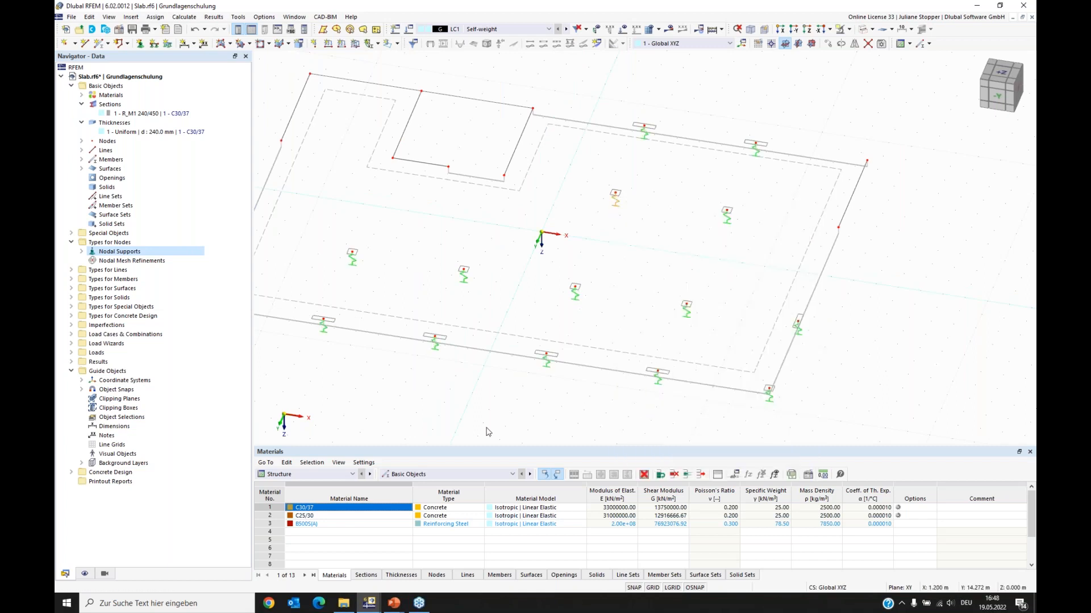
left_click(751, 30)
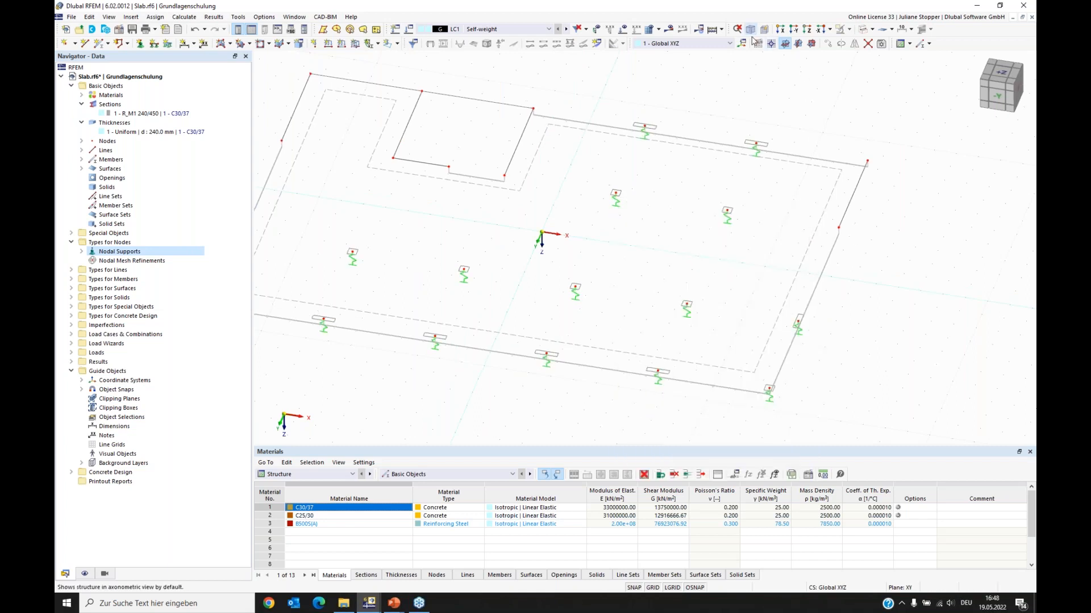
middle_click_drag(436, 316, 531, 331, "ctrl")
middle_click_drag(680, 353, 634, 351)
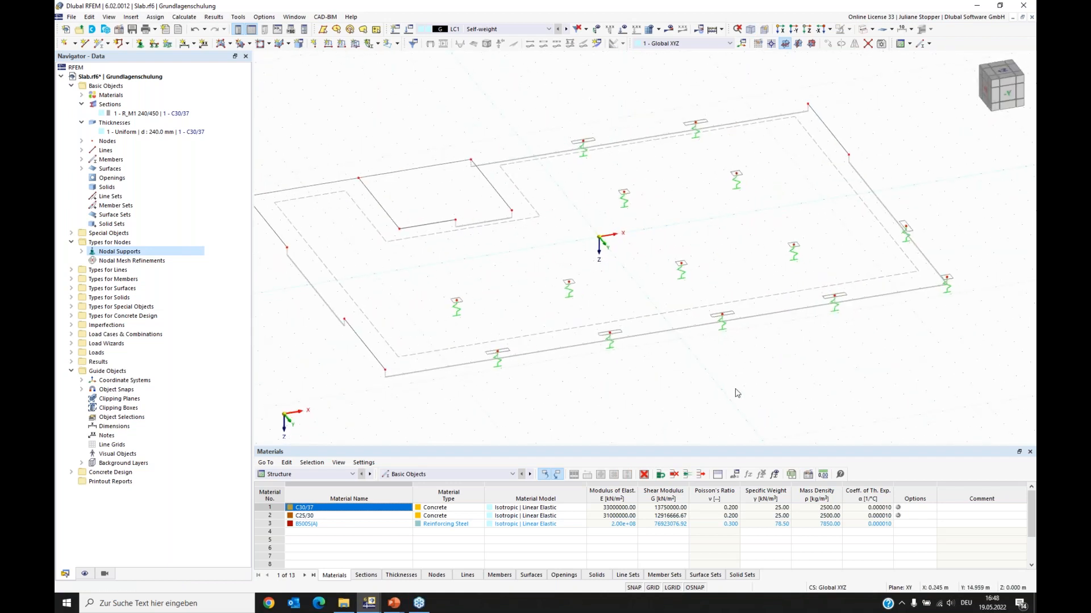
middle_click_drag(726, 393, 564, 371, "ctrl")
middle_click_drag(423, 346, 432, 344)
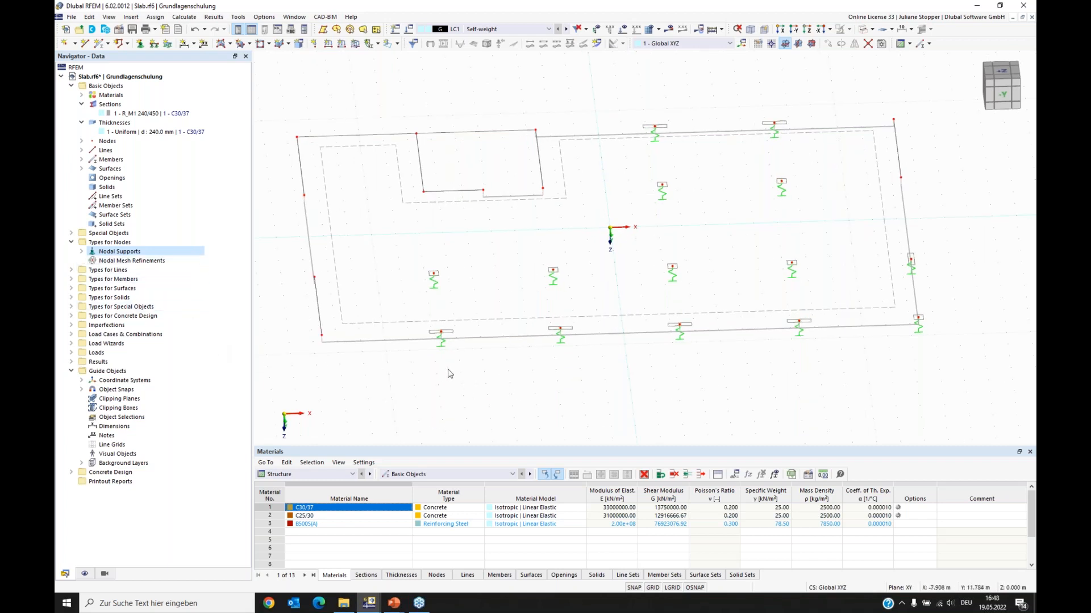
middle_click_drag(676, 379, 621, 373, "ctrl")
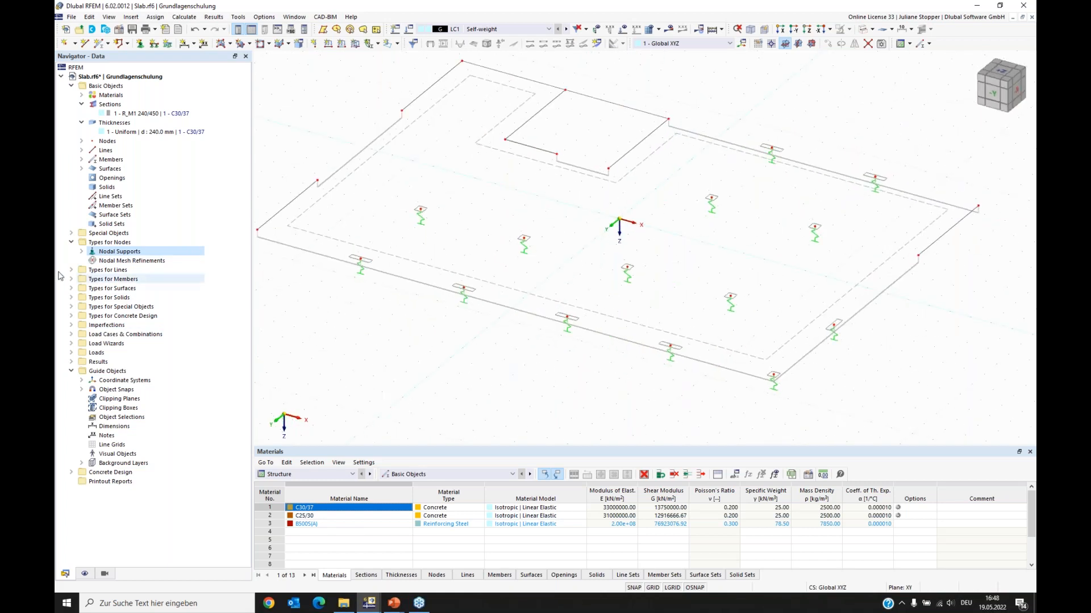
Create a new line support in the local xyz coordinate system with its stiffness defined via a fictitious wall.
left_click(72, 244)
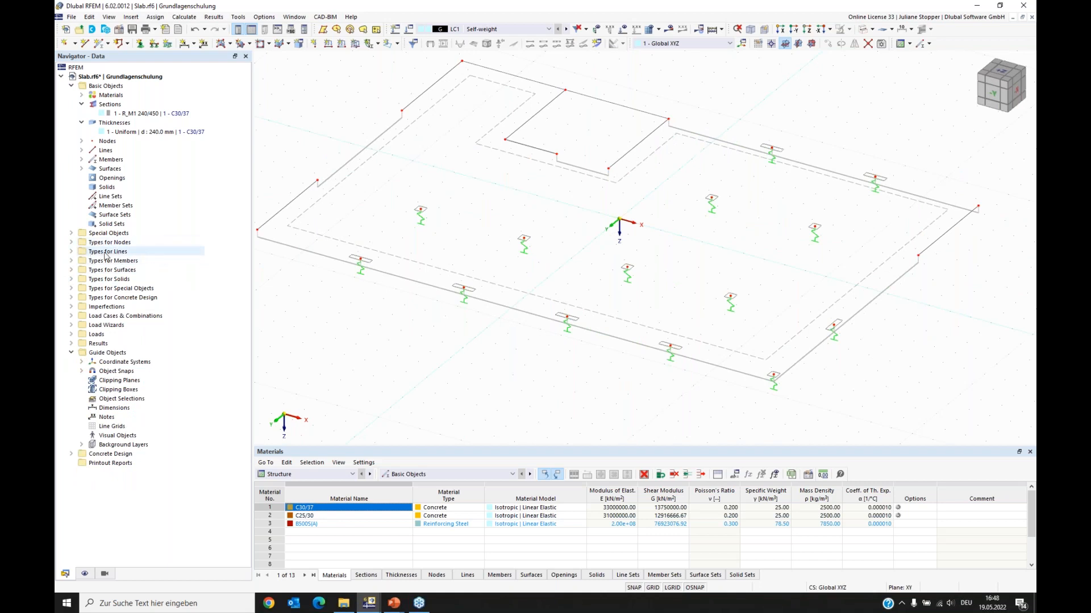
left_click(72, 251)
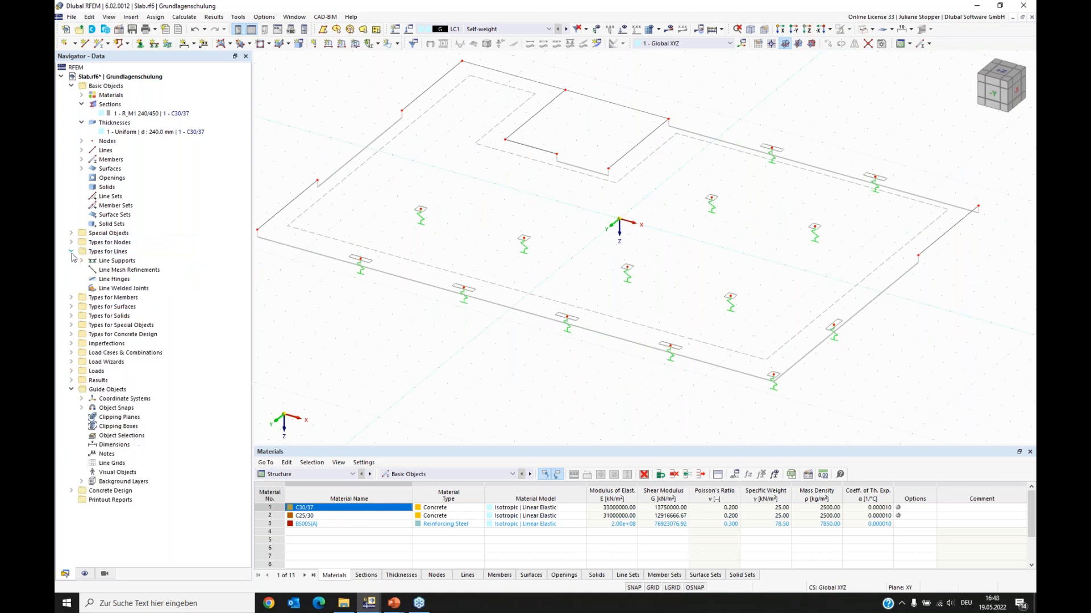
right_click(109, 265)
left_click(142, 282)
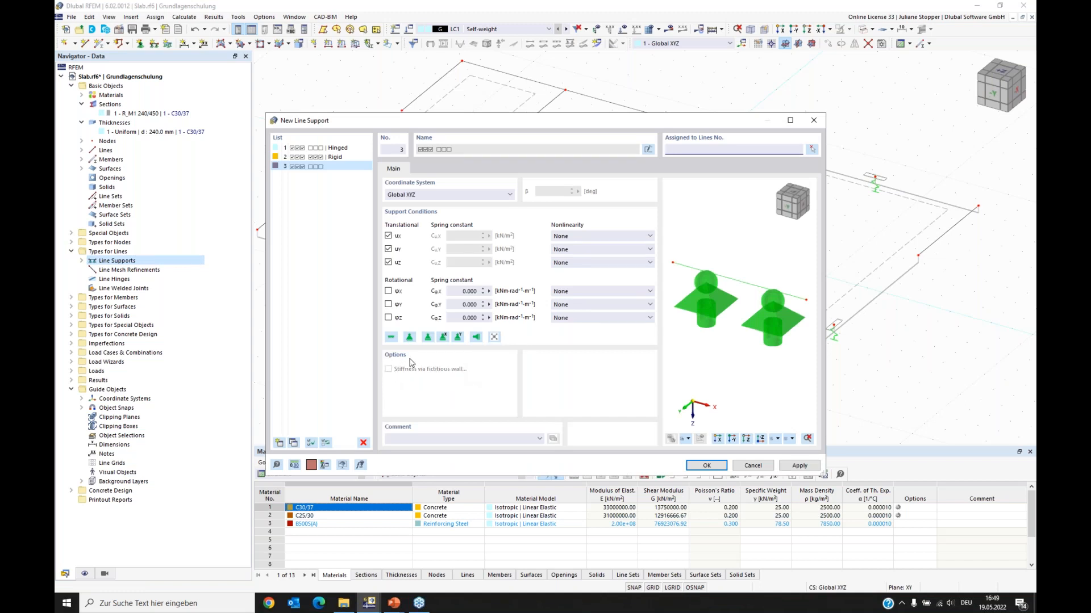
left_click(419, 195)
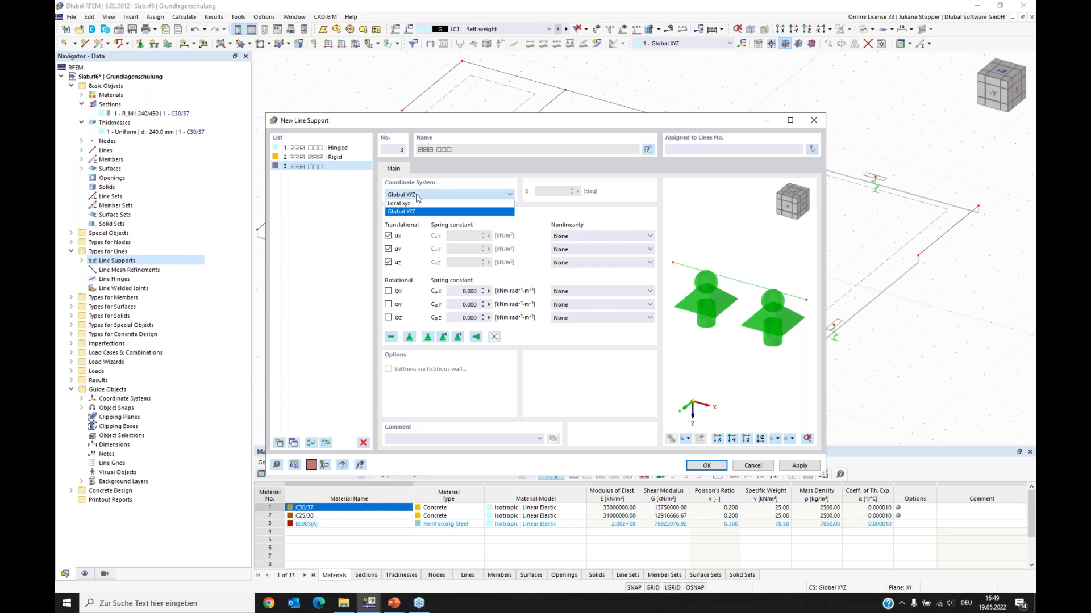
left_click(410, 204)
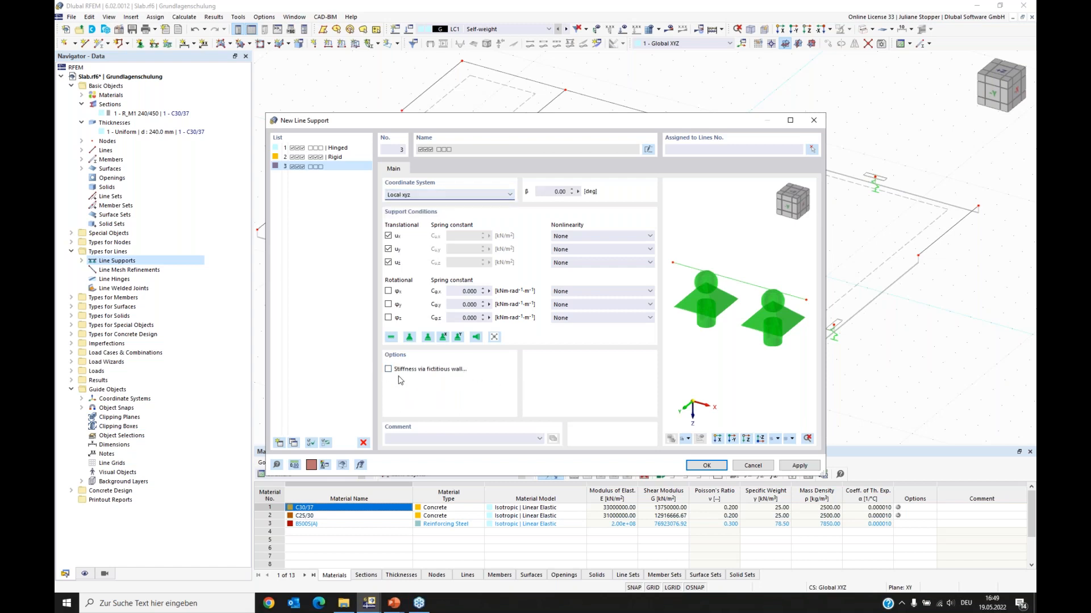
left_click(388, 369)
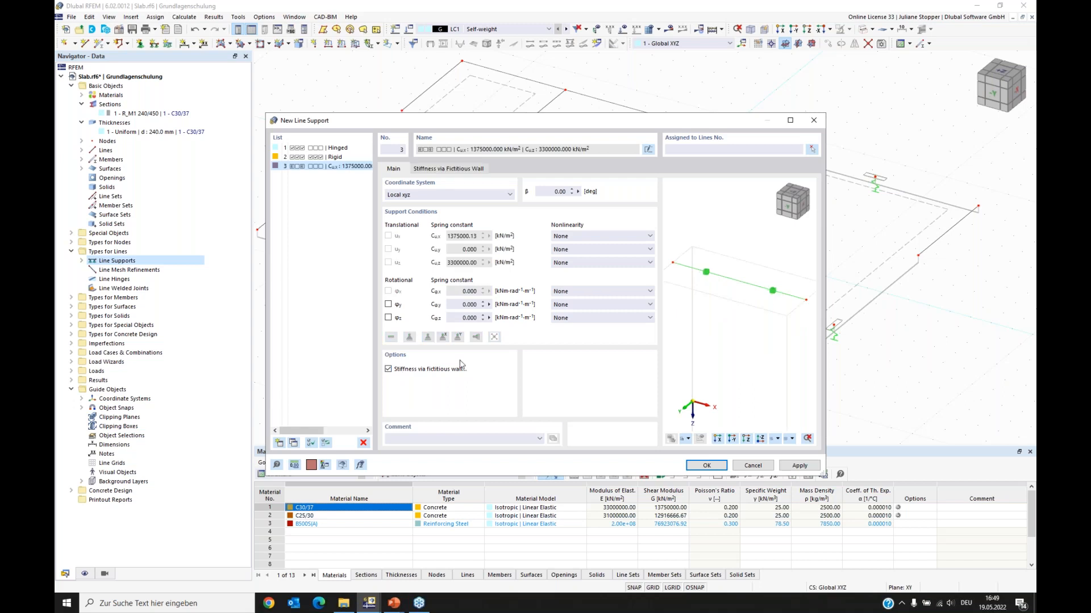
Define the fictitious wall with a width of 0.240 m, a height of 3.250 m and material C25/30.
left_click(430, 170)
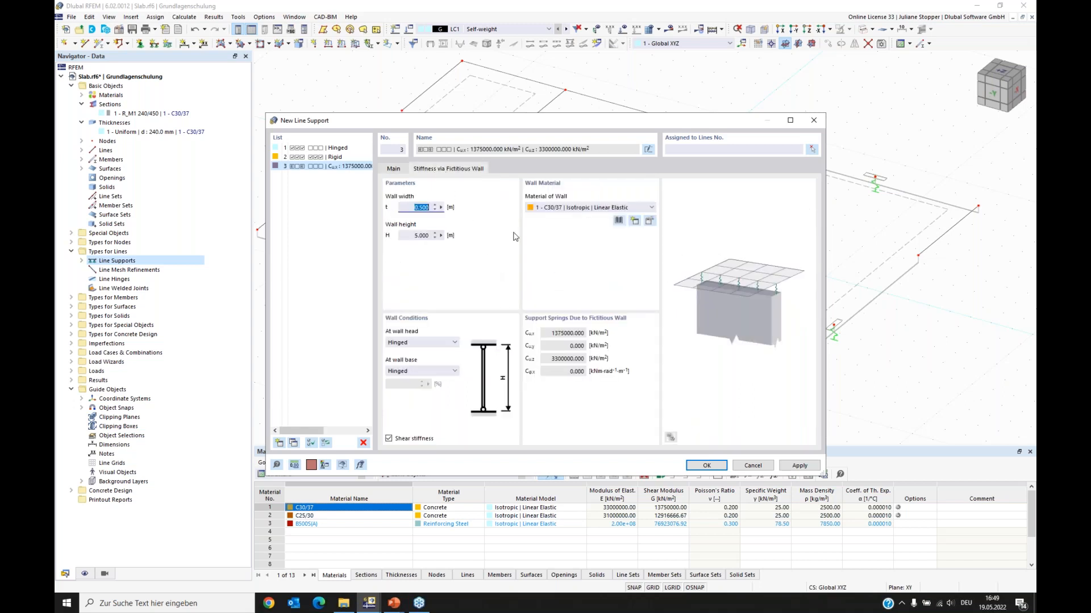
left_click_drag(537, 126, 525, 123)
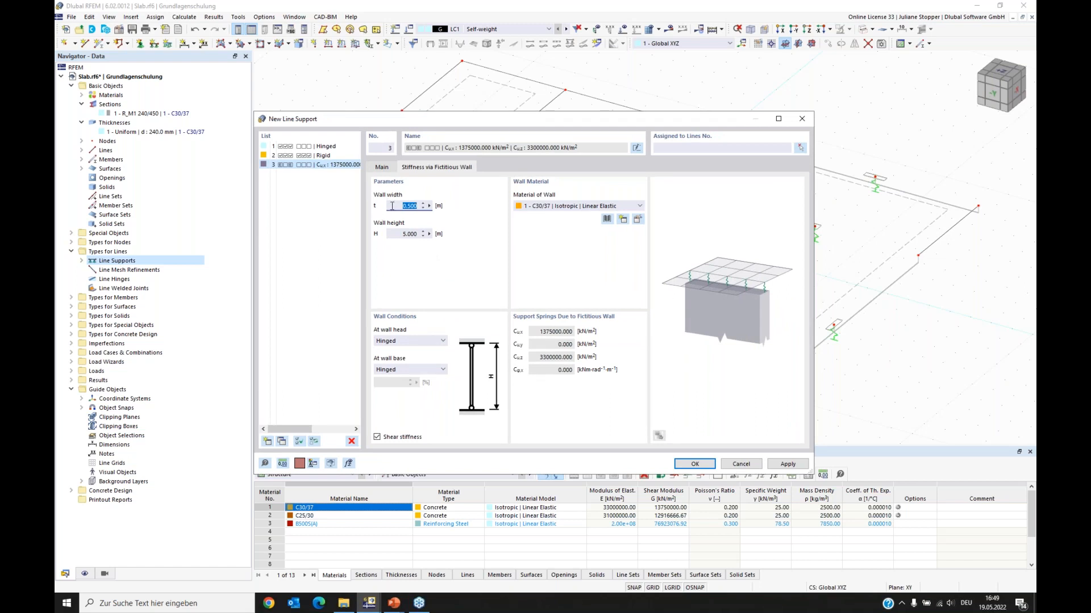
type("0")
type(",24")
key("Tab")
type("3,")
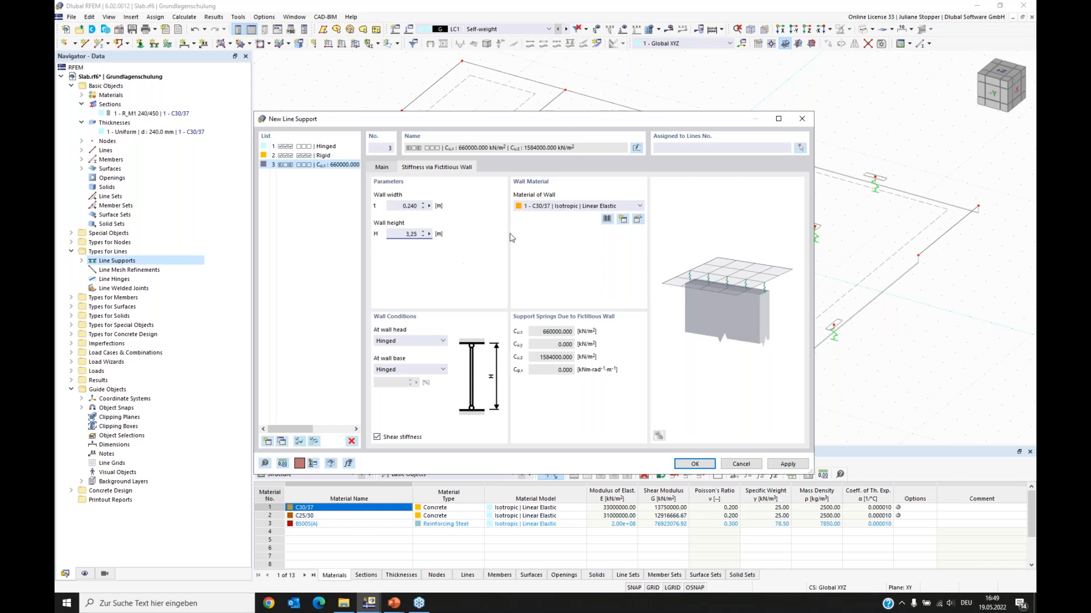
type("25")
left_click(564, 209)
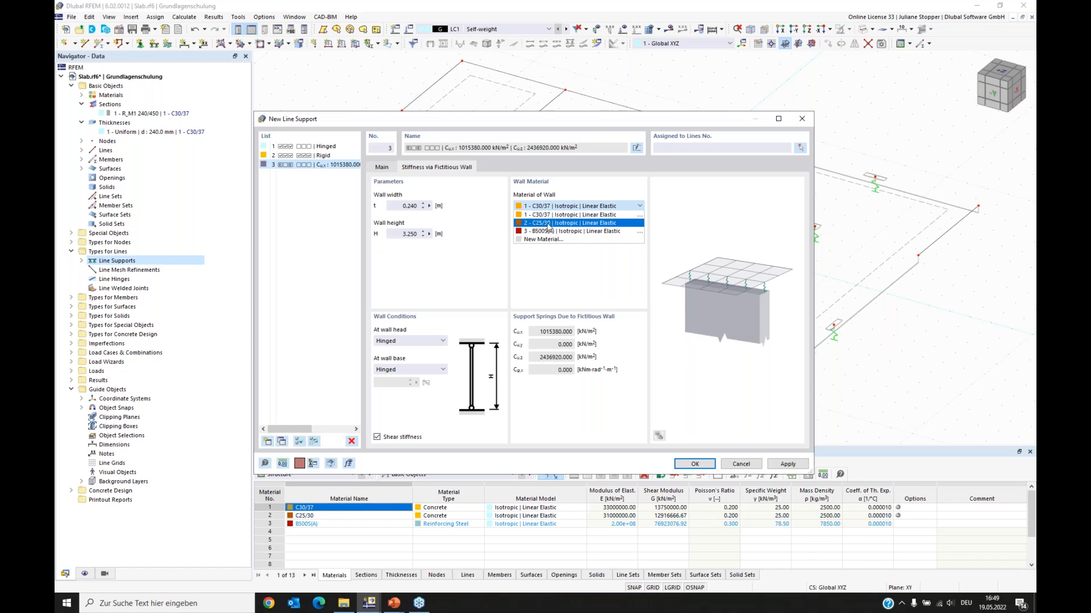
left_click(548, 224)
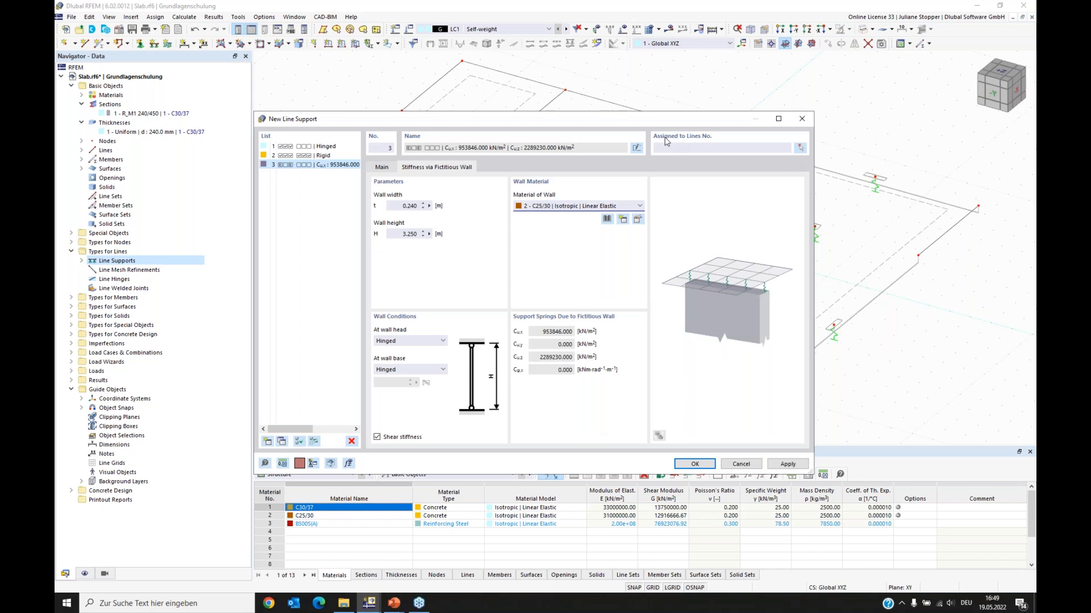
Assign the wall support to the end segments of the short edges, the slab's rear edge beside the recess and the recess wall lines, and confirm.
left_click(800, 148)
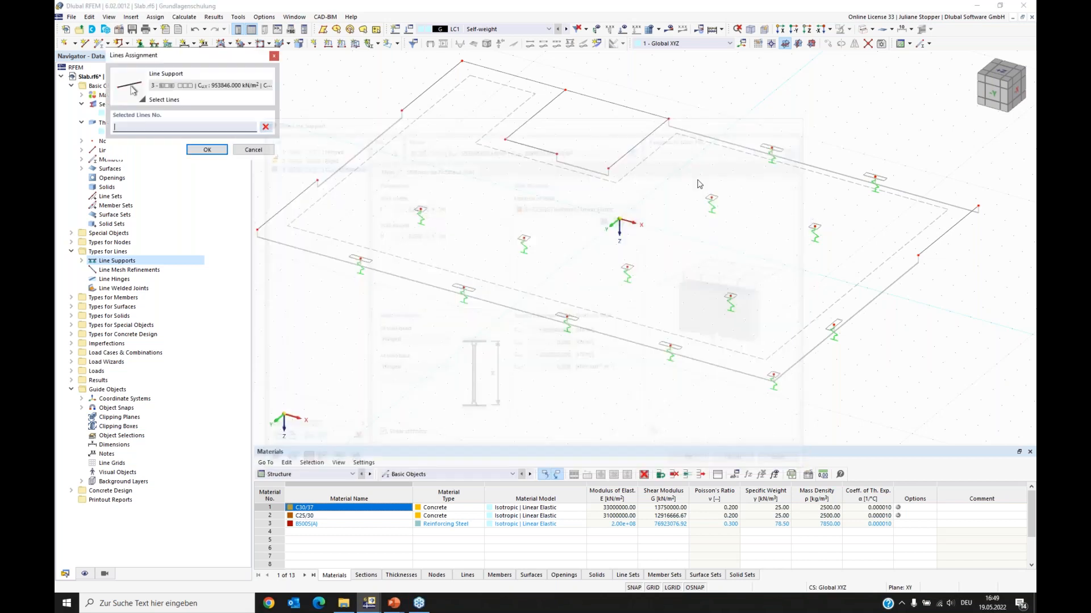
left_click(293, 204)
left_click(410, 103)
left_click(511, 76)
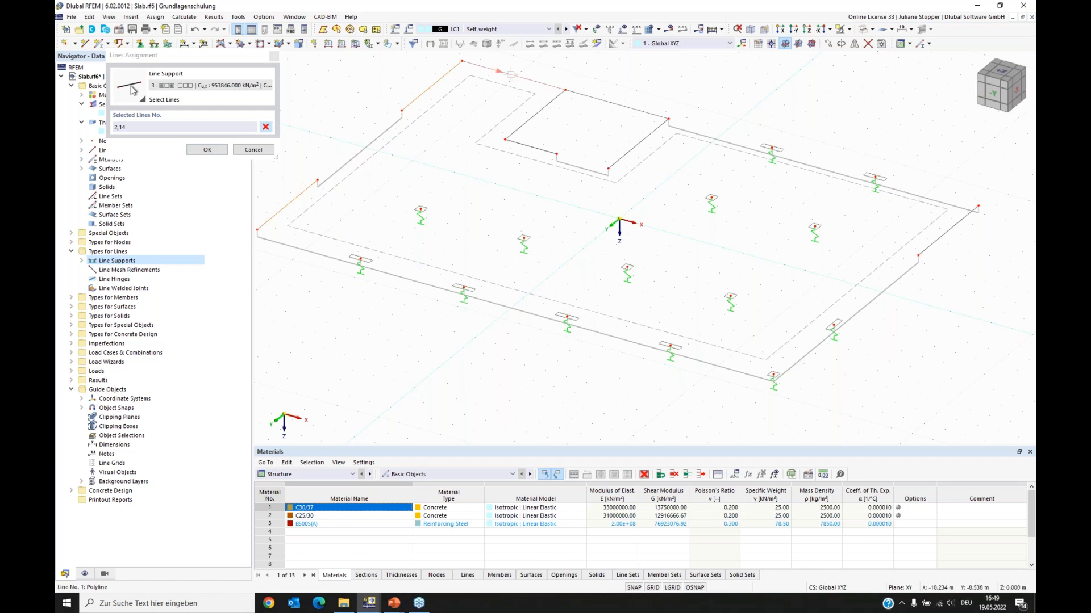
left_click(523, 128)
left_click(525, 144)
left_click(946, 233)
left_click(207, 149)
left_click(706, 466)
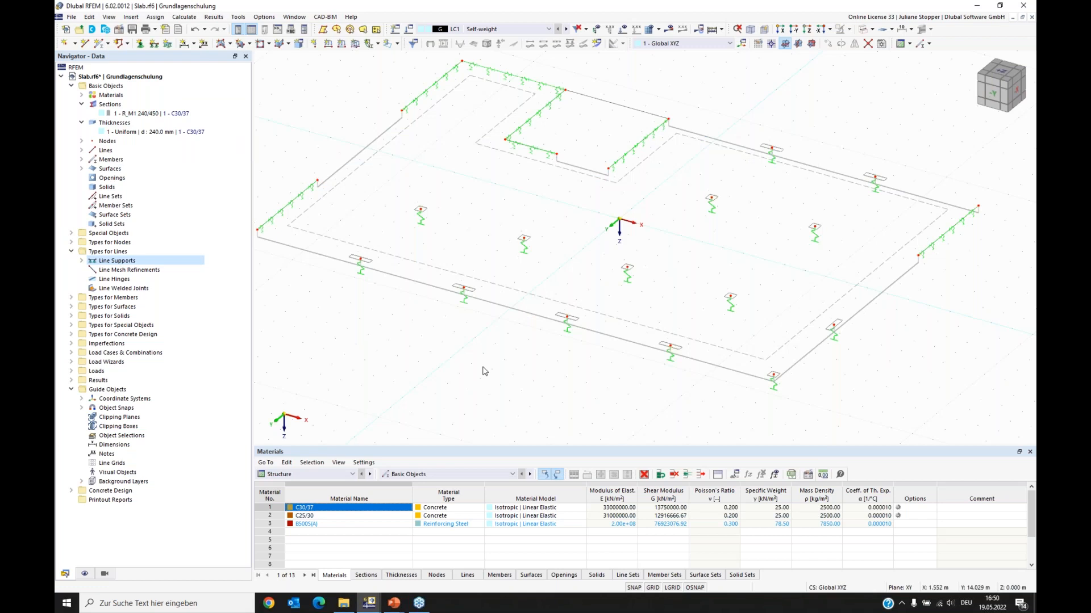
Display the slab as a solid model and check the line and column supports around it.
scroll(486, 370, "down", 2)
middle_click_drag(463, 382, 432, 352, "ctrl")
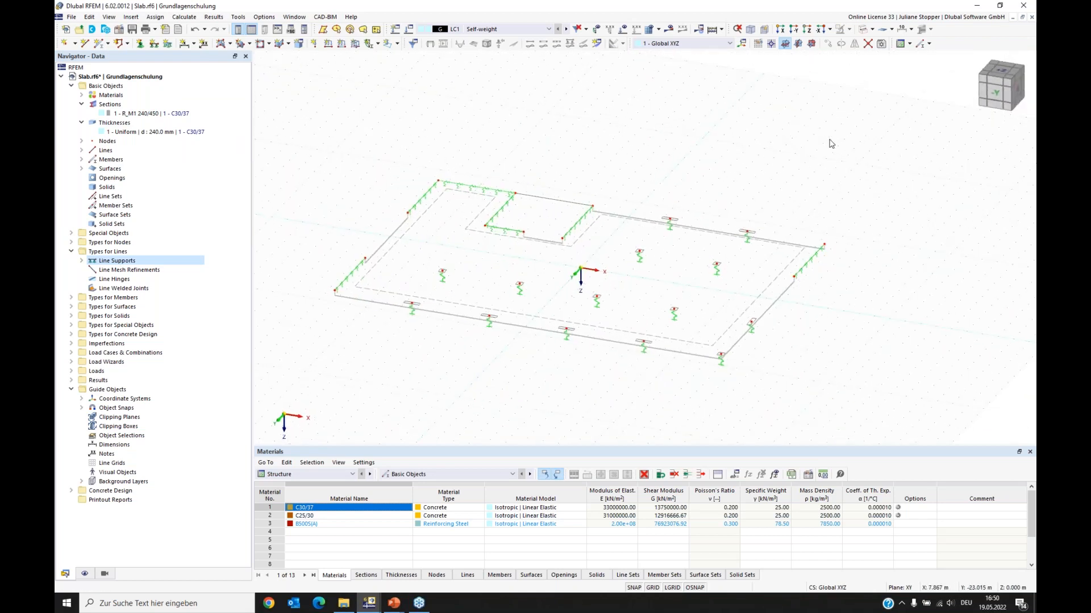
left_click(863, 31)
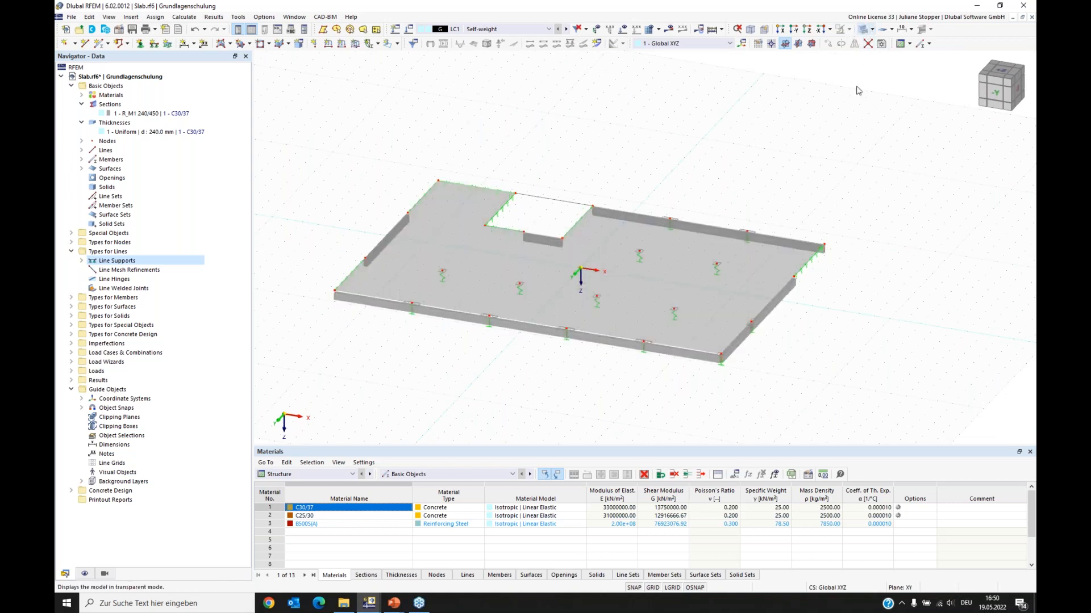
middle_click_drag(428, 367, 448, 386, "ctrl")
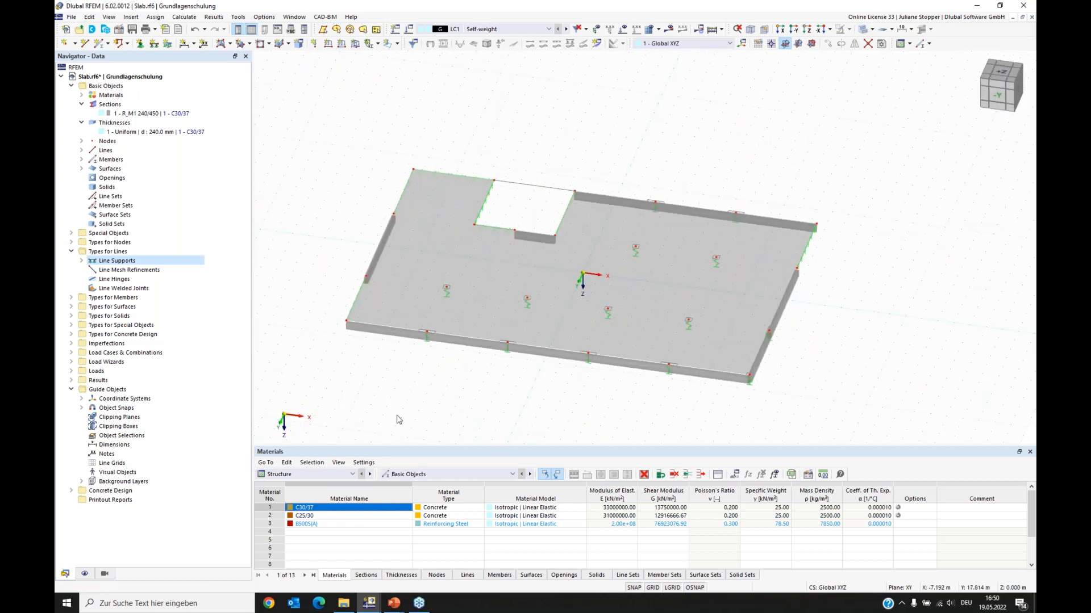
middle_click_drag(390, 416, 404, 410, "ctrl")
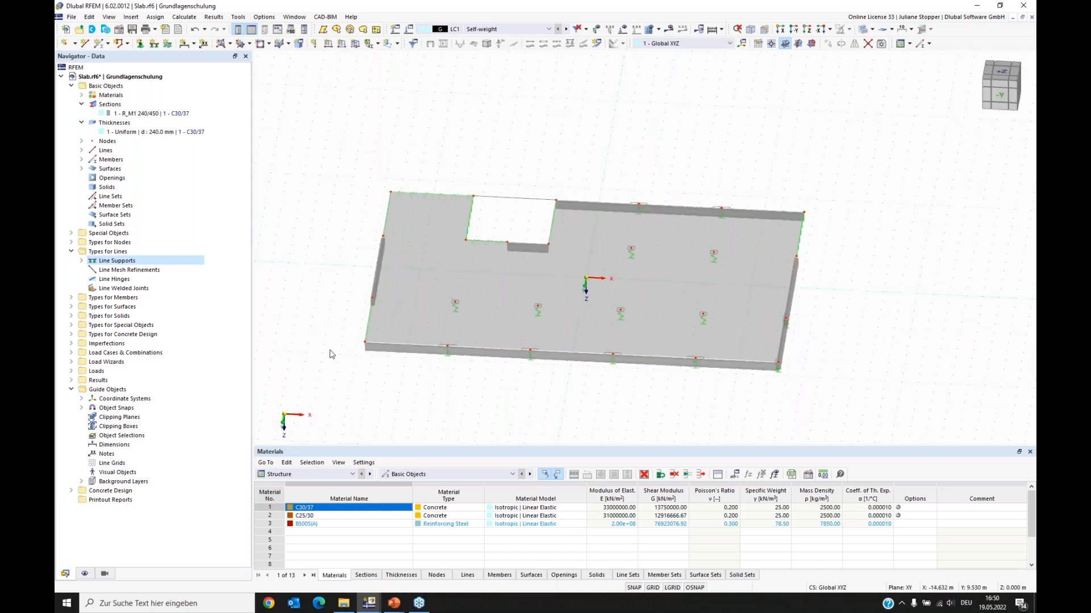
Open the load cases for editing and review the base settings for the combination standard and national annex.
left_click(71, 89)
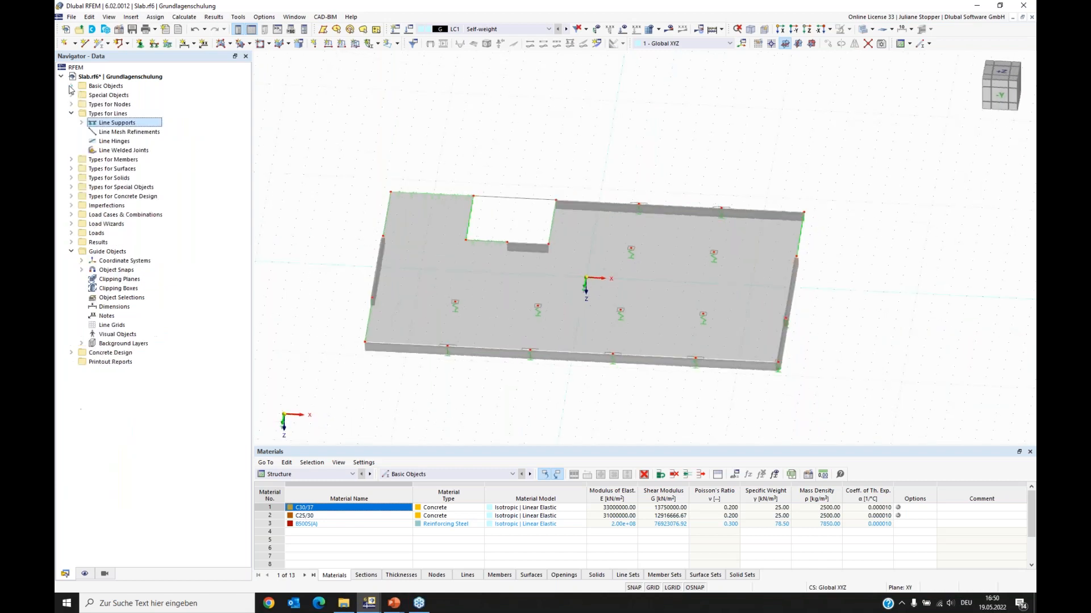
left_click(71, 113)
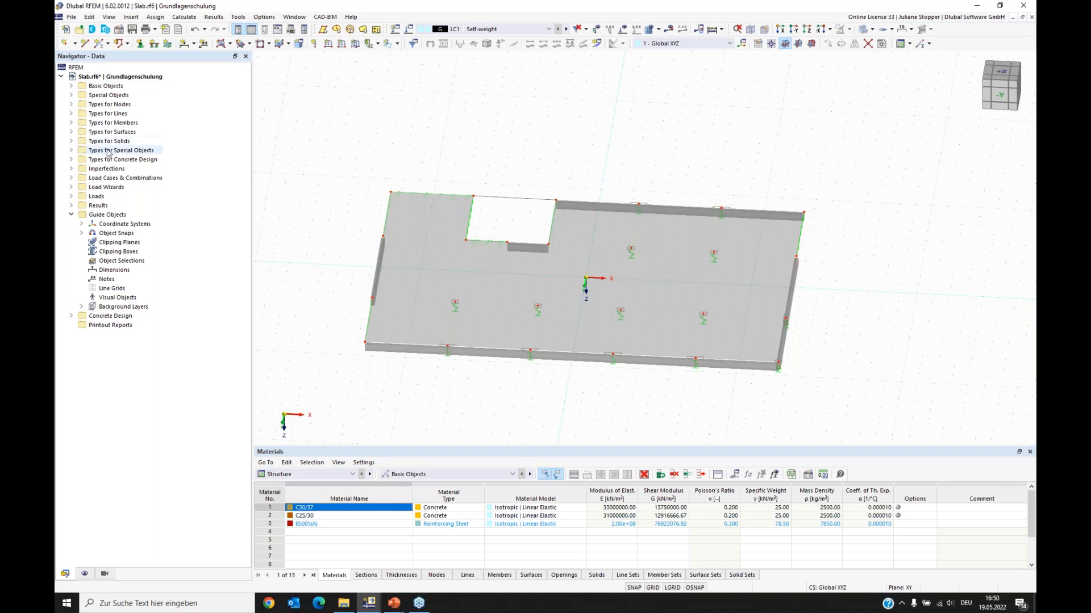
left_click(71, 178)
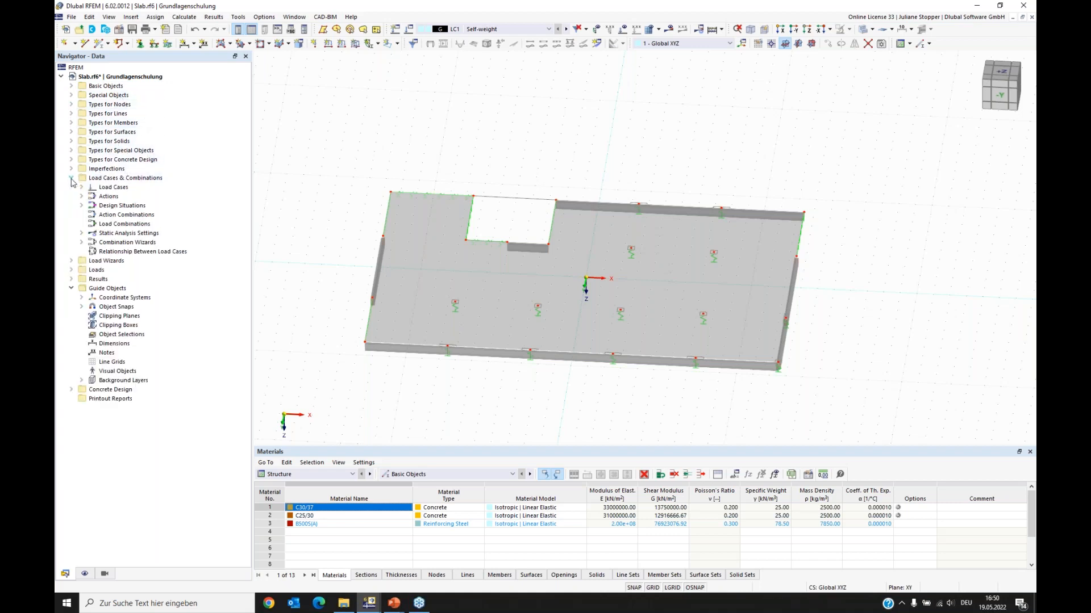
right_click(106, 187)
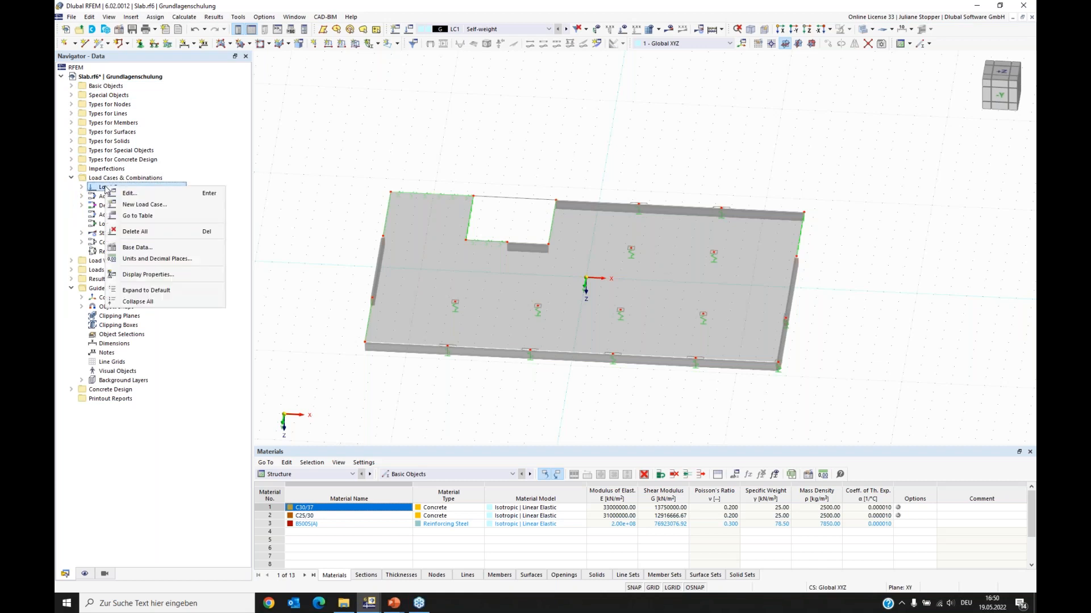
left_click(130, 194)
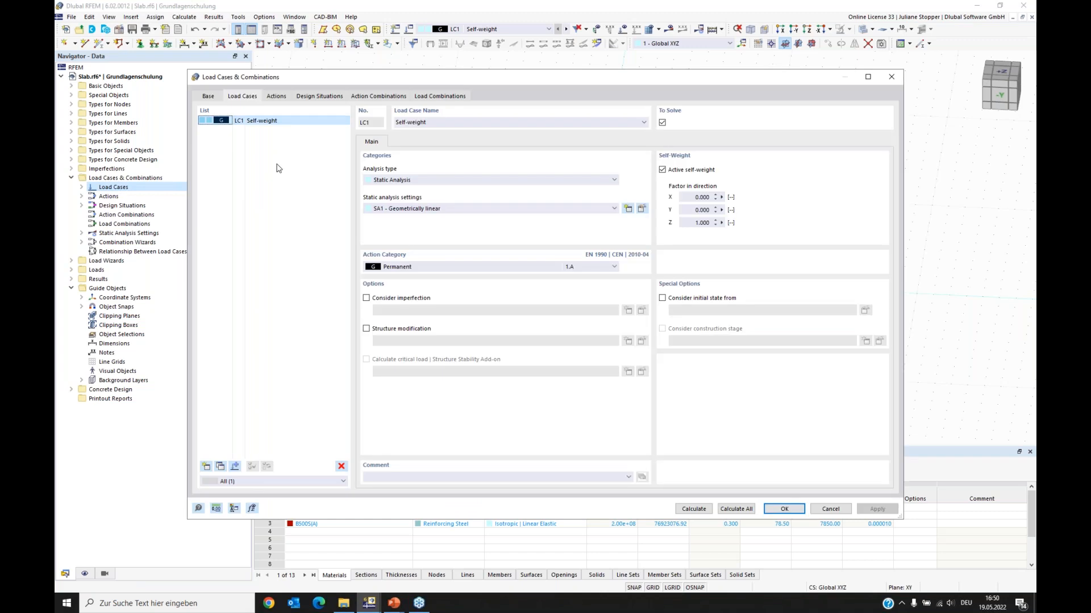
left_click(208, 97)
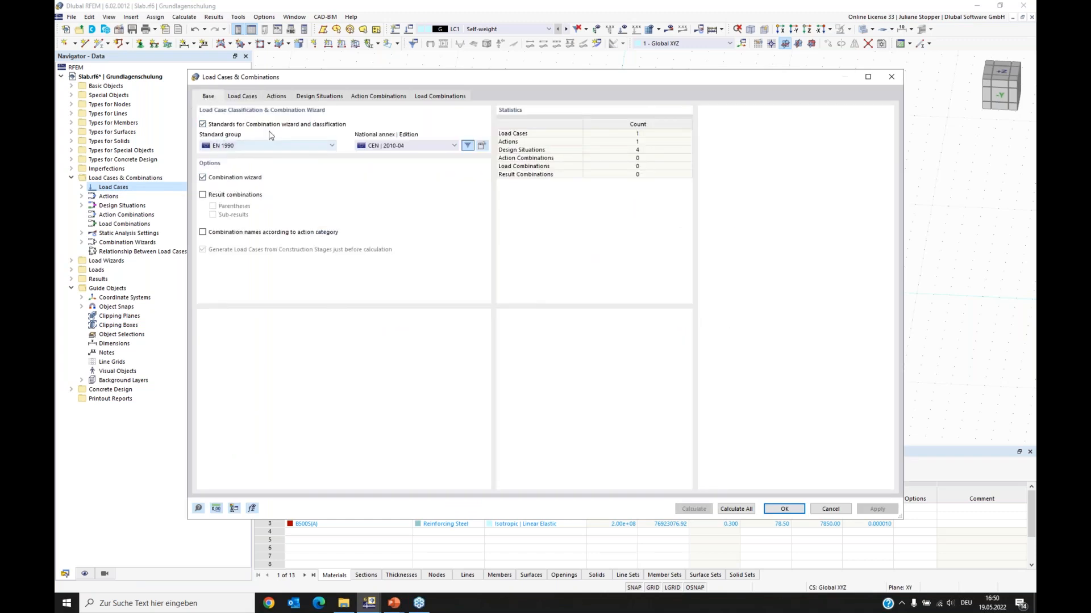
left_click(237, 98)
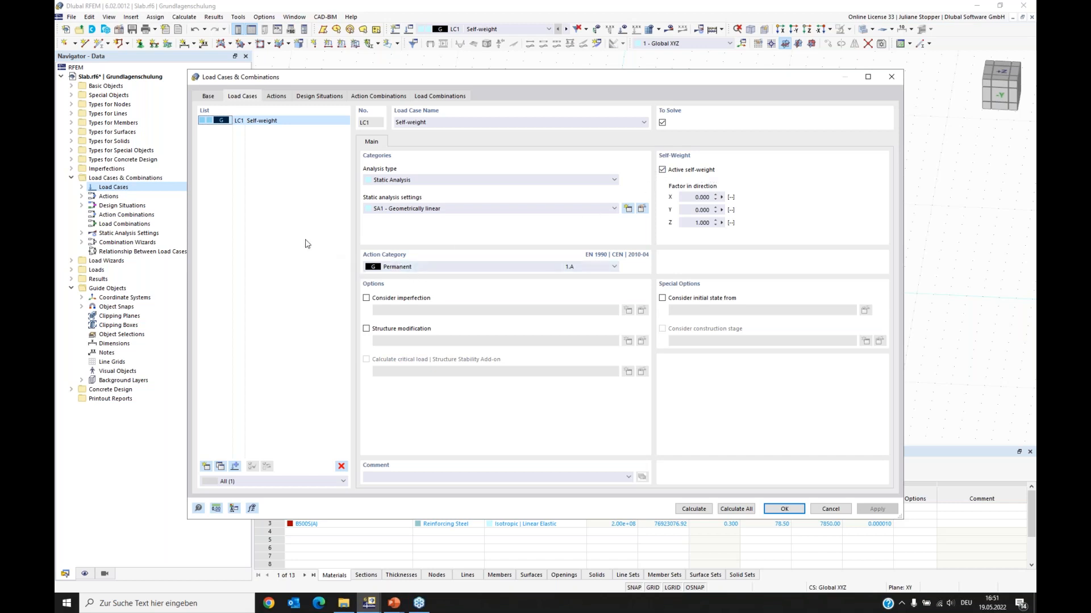
Add load case LC2 named Live Load with action category Imposed loads - category A: domestic, residential areas, and check the resulting actions.
left_click(206, 466)
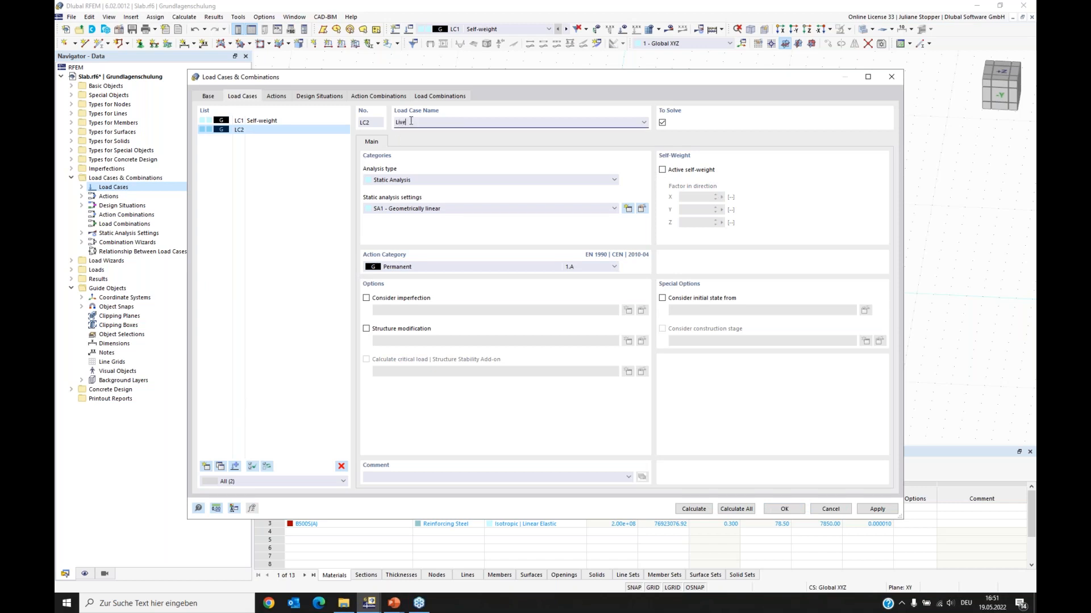
left_click(250, 237)
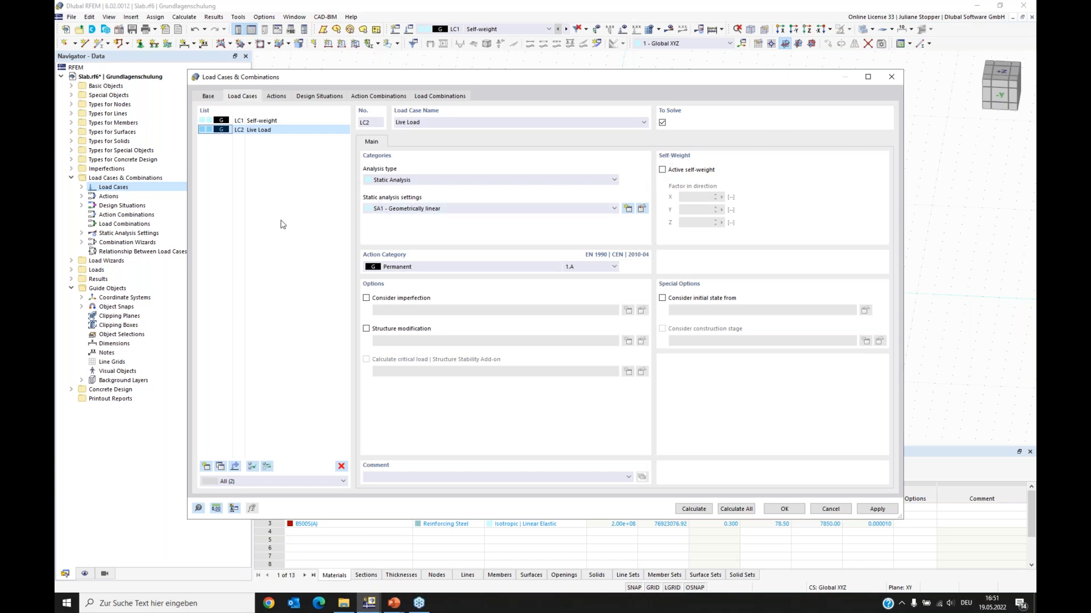
left_click(405, 268)
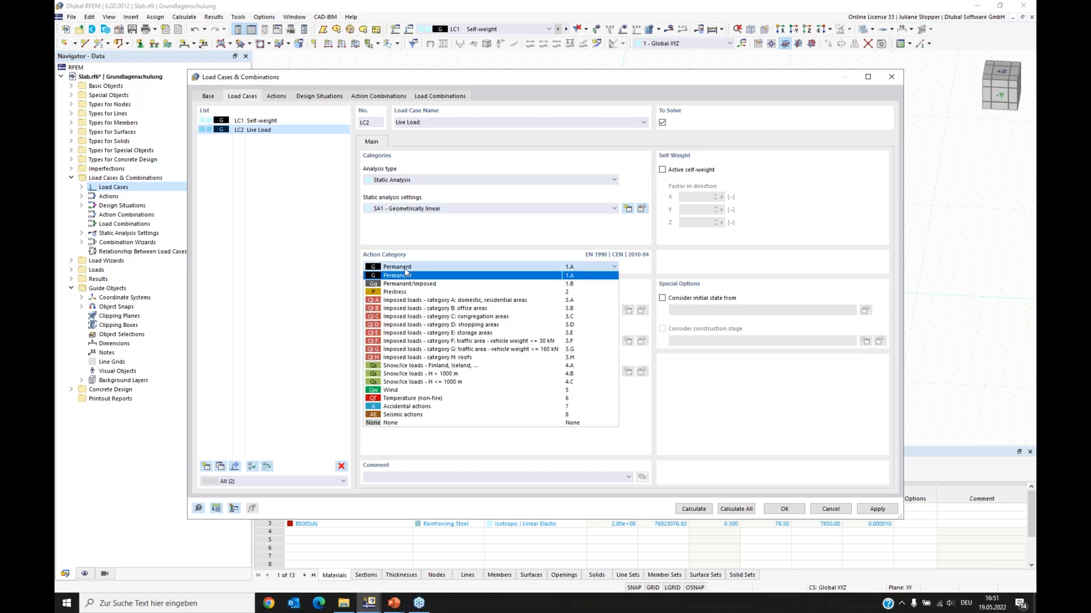
left_click(414, 301)
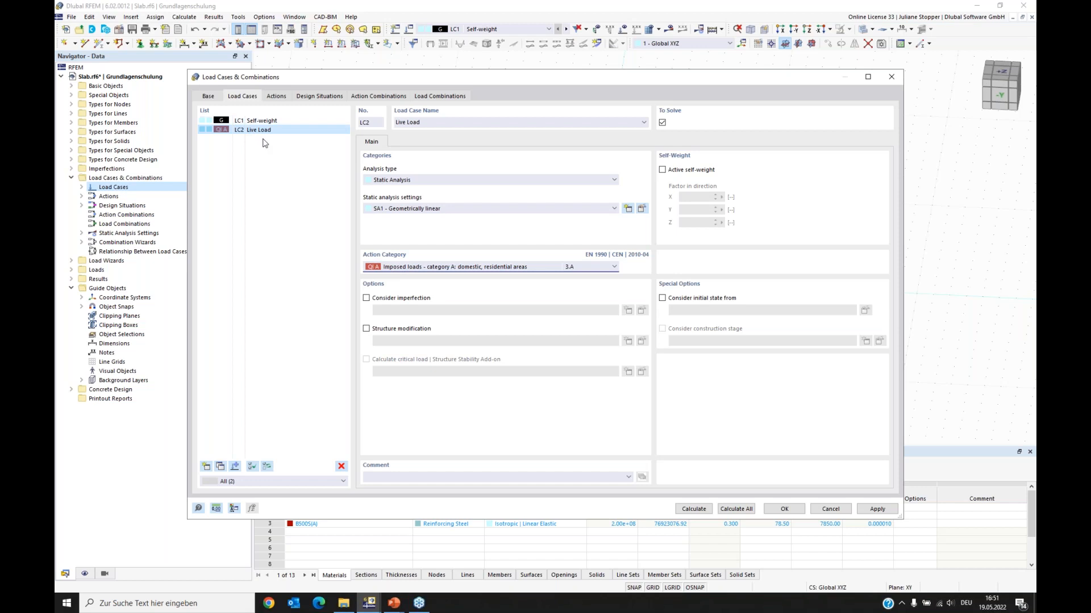
left_click(277, 97)
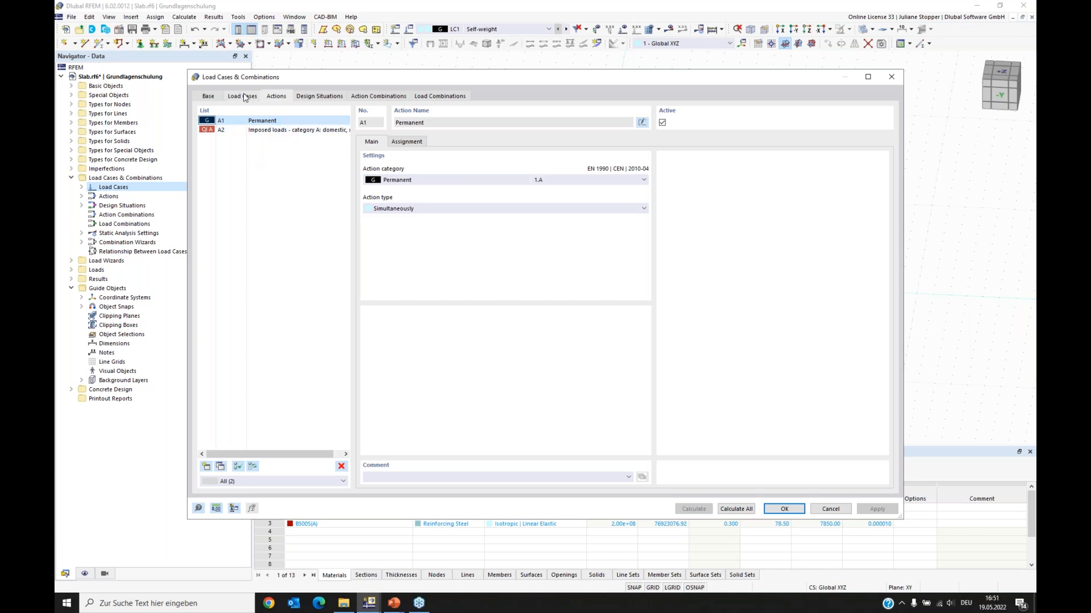
Set the combination wizard to SA1 - Geometrically linear without imperfection cases, then generate the load combinations and confirm.
left_click(307, 98)
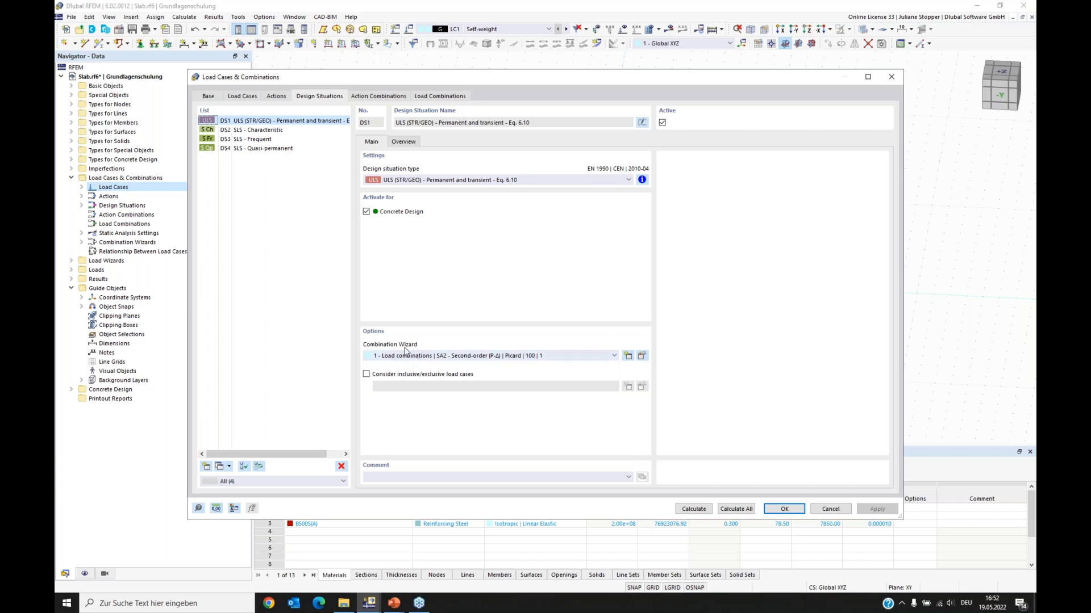
left_click(641, 357)
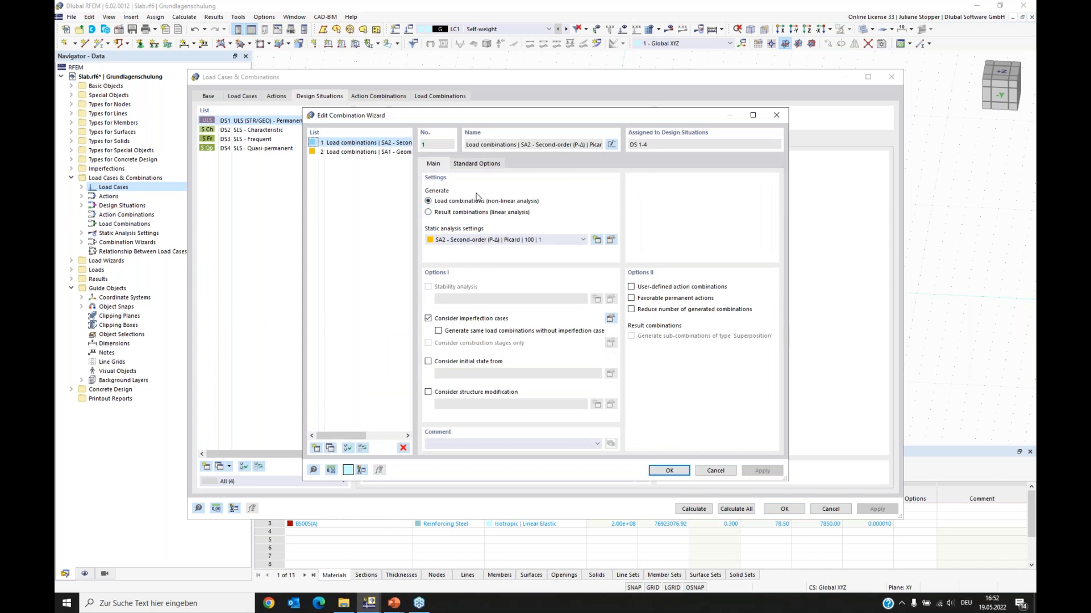
left_click(480, 240)
left_click(460, 249)
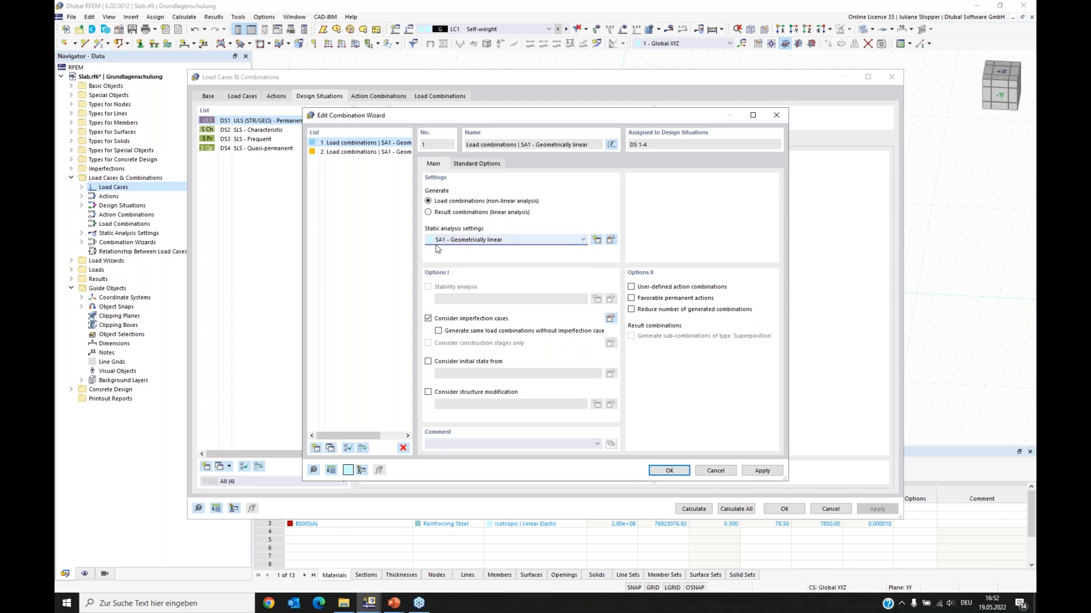
left_click(428, 318)
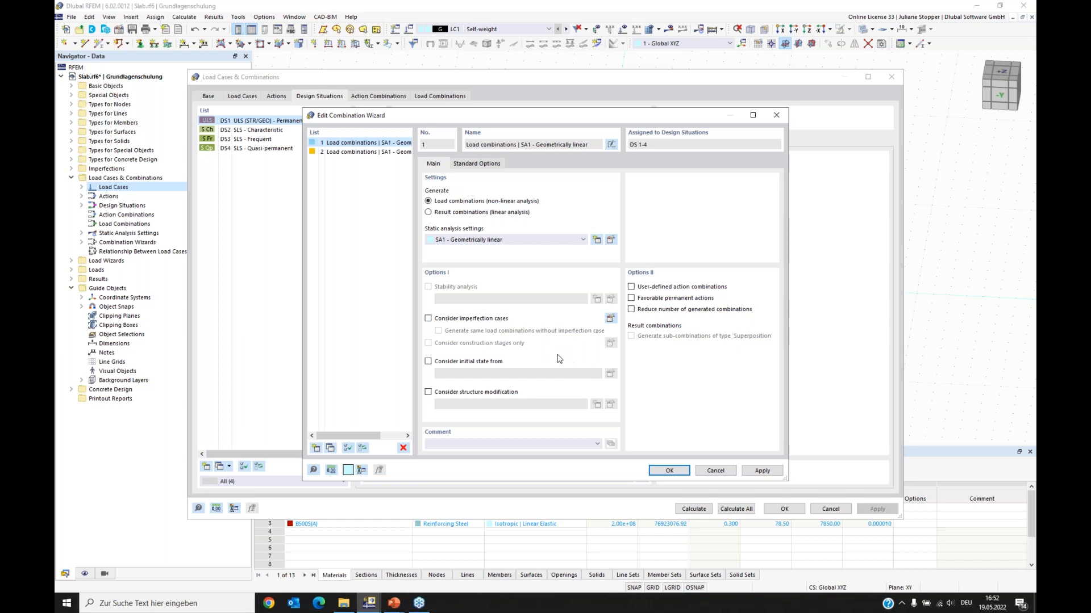
left_click(669, 473)
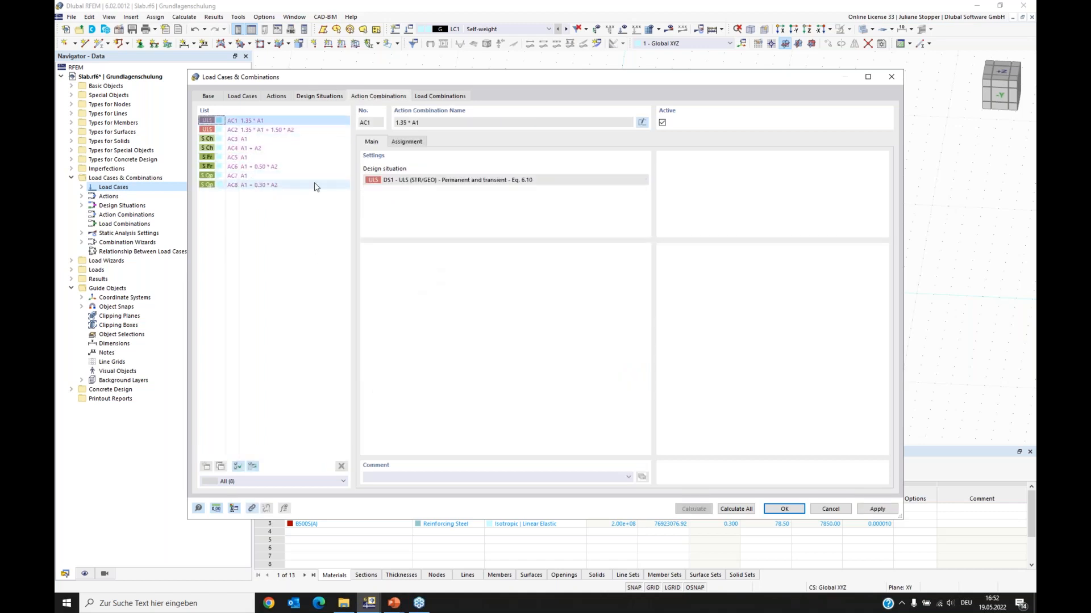
left_click(443, 98)
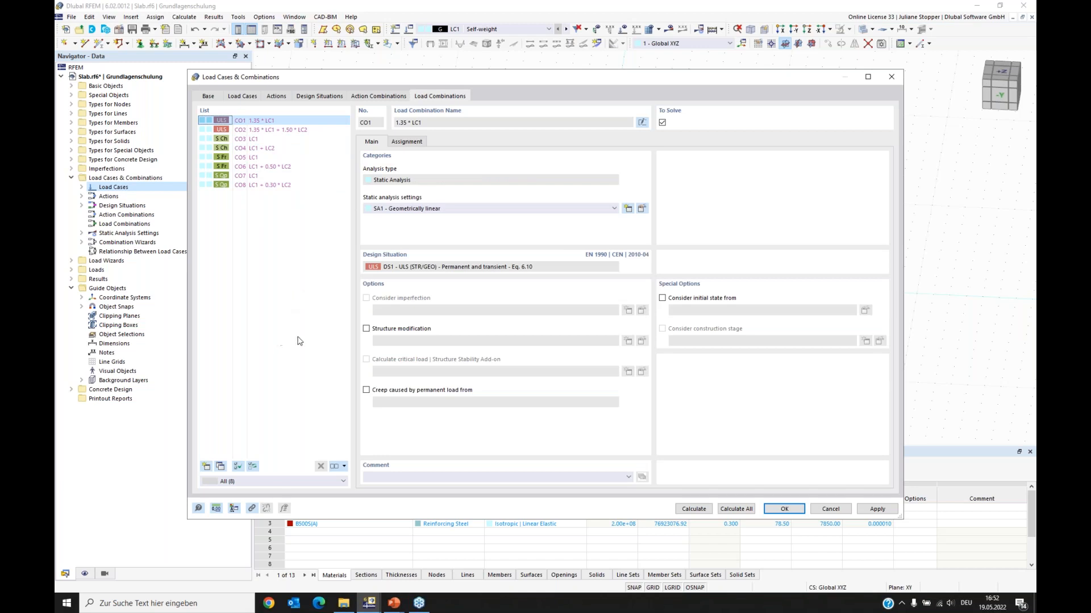
left_click(785, 509)
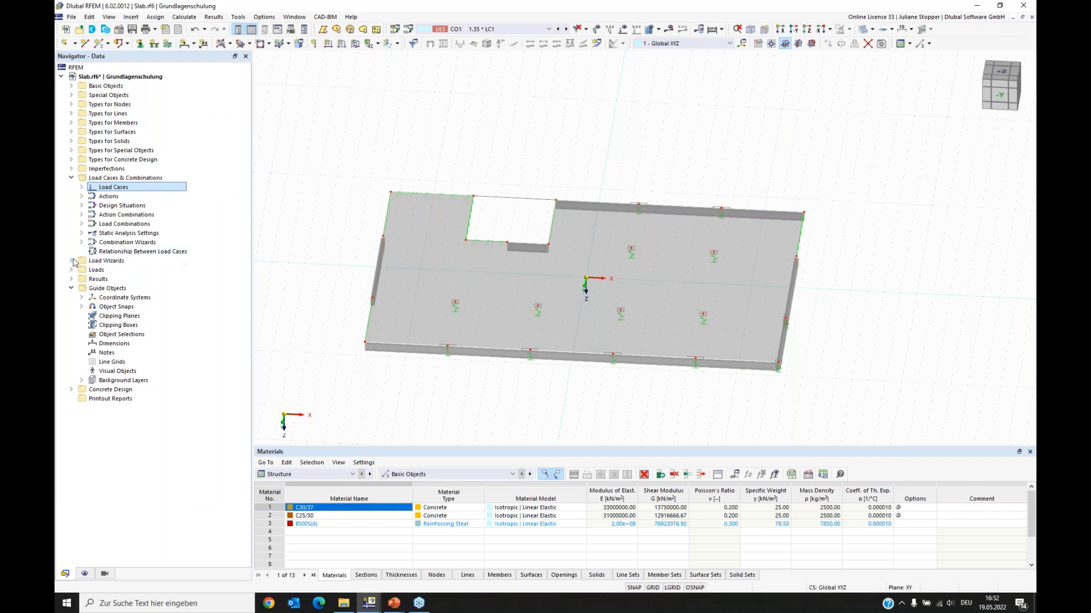
Expand the loads of LC1 and LC2 in the model data and make LC1 Self-weight the current load case.
left_click(71, 178)
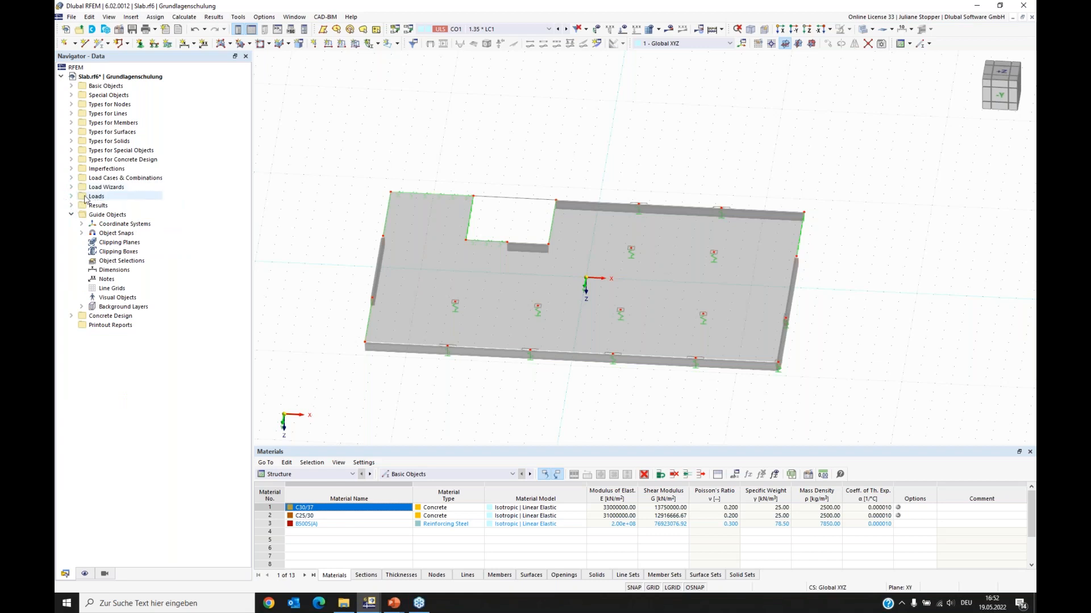
left_click(71, 197)
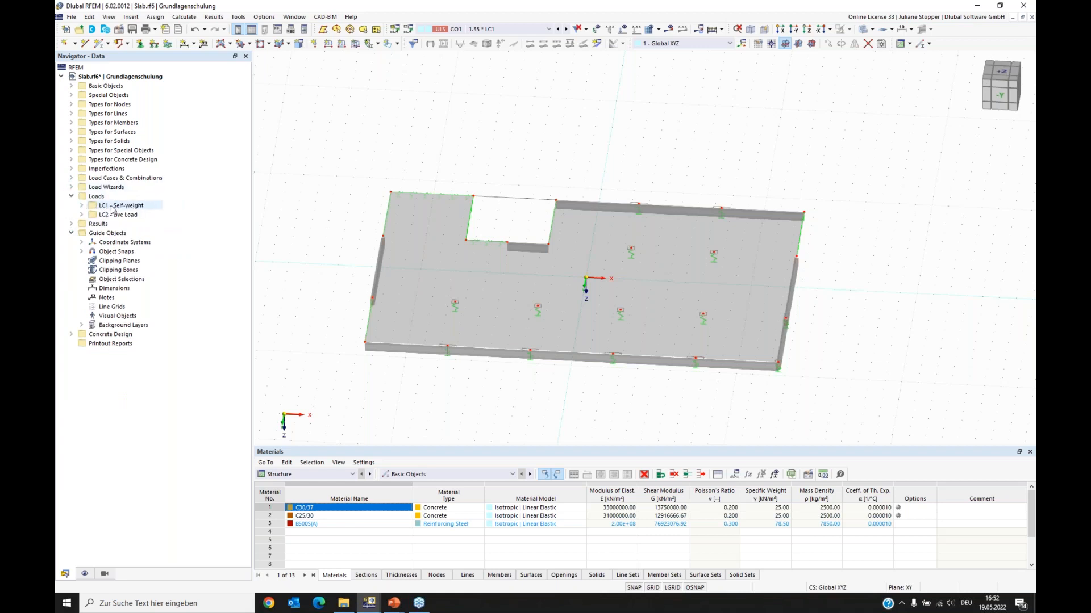
left_click(81, 215)
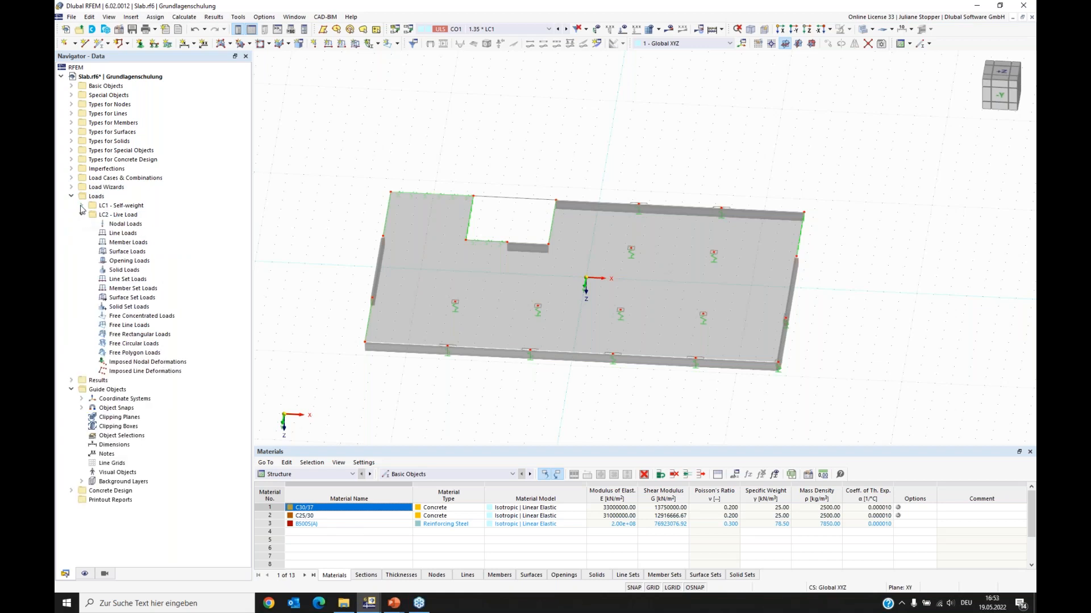
left_click(81, 206)
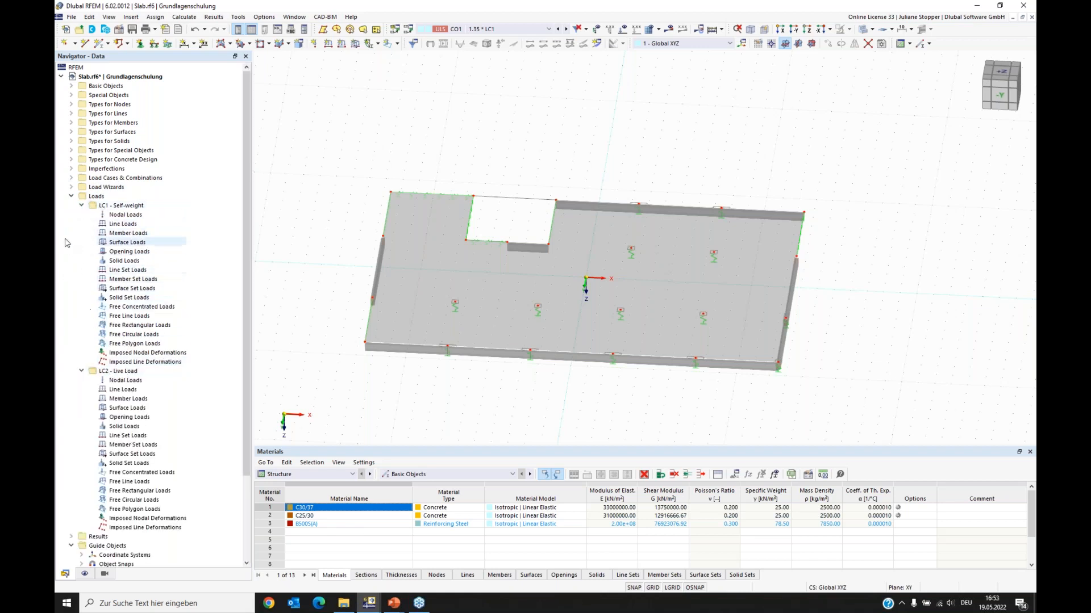
left_click(120, 206)
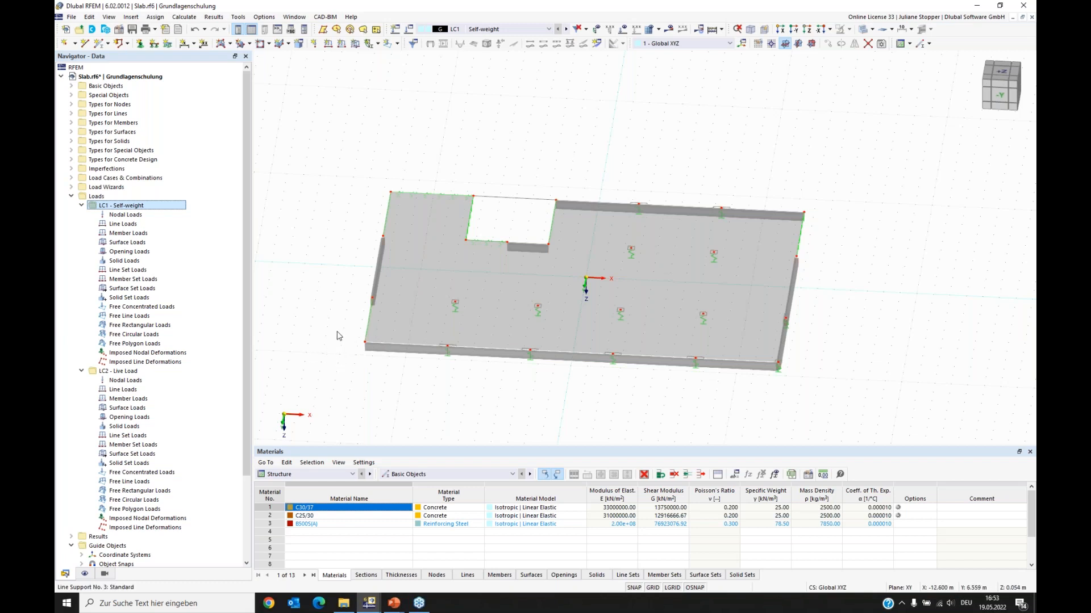
Turn on the display of loads including self-weight, and view the slab's self-weight load in 3D.
left_click(86, 574)
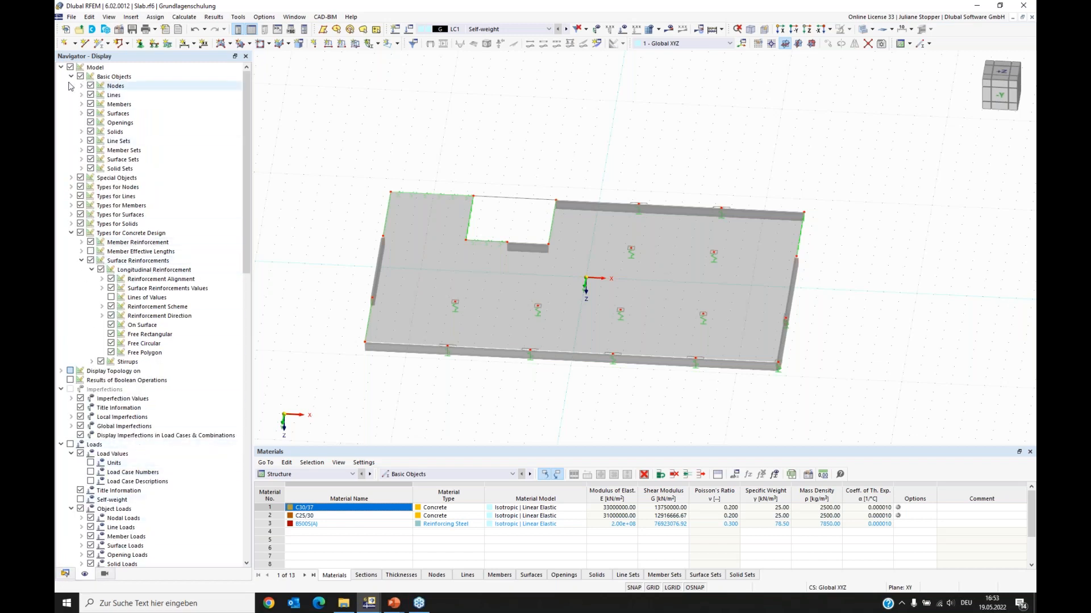
left_click(61, 67)
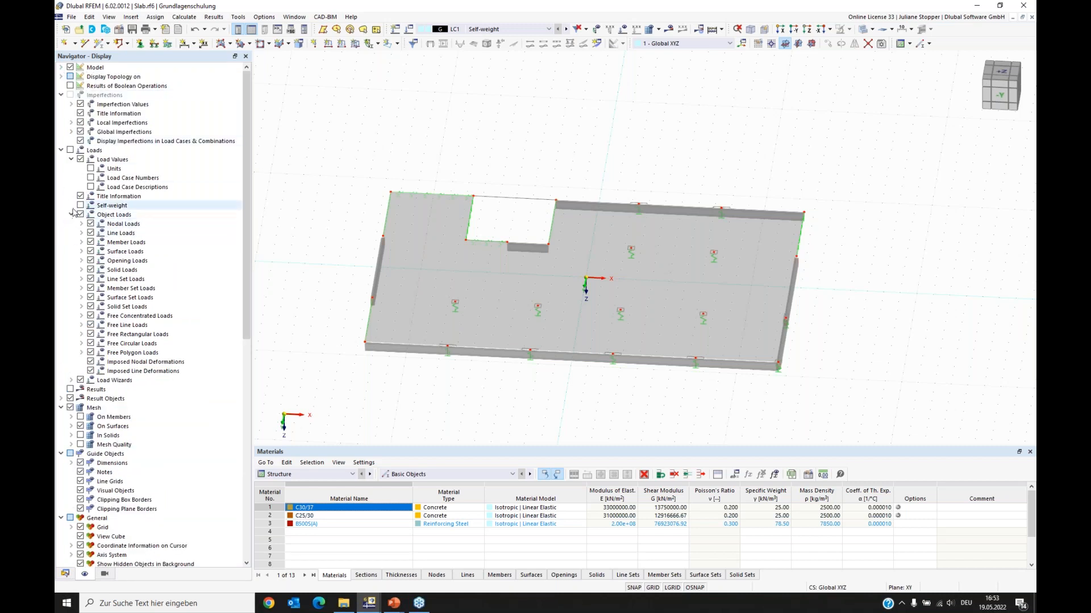
left_click(70, 151)
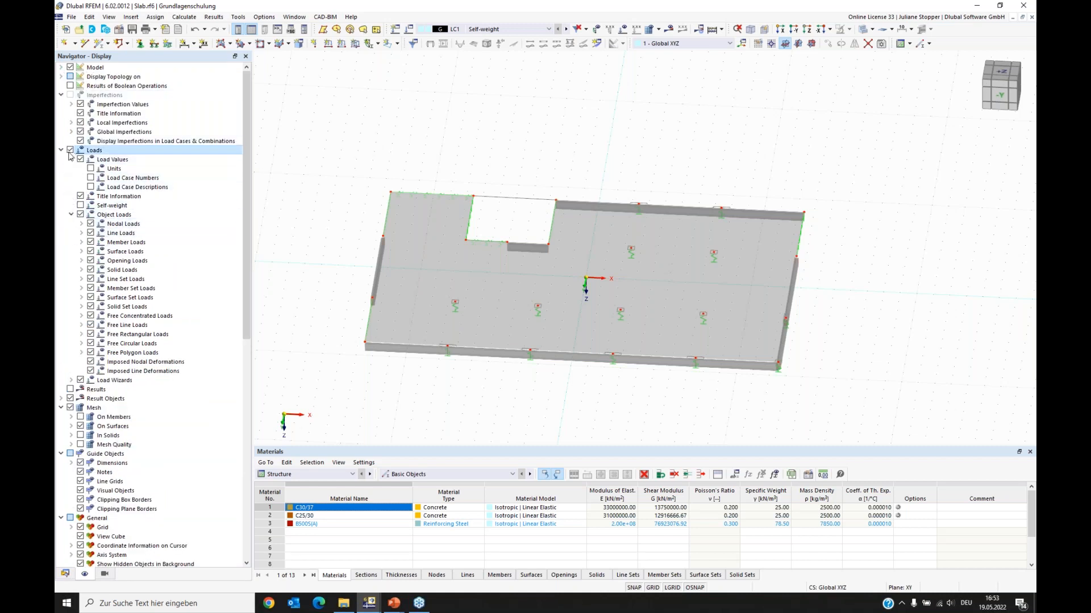
left_click(80, 205)
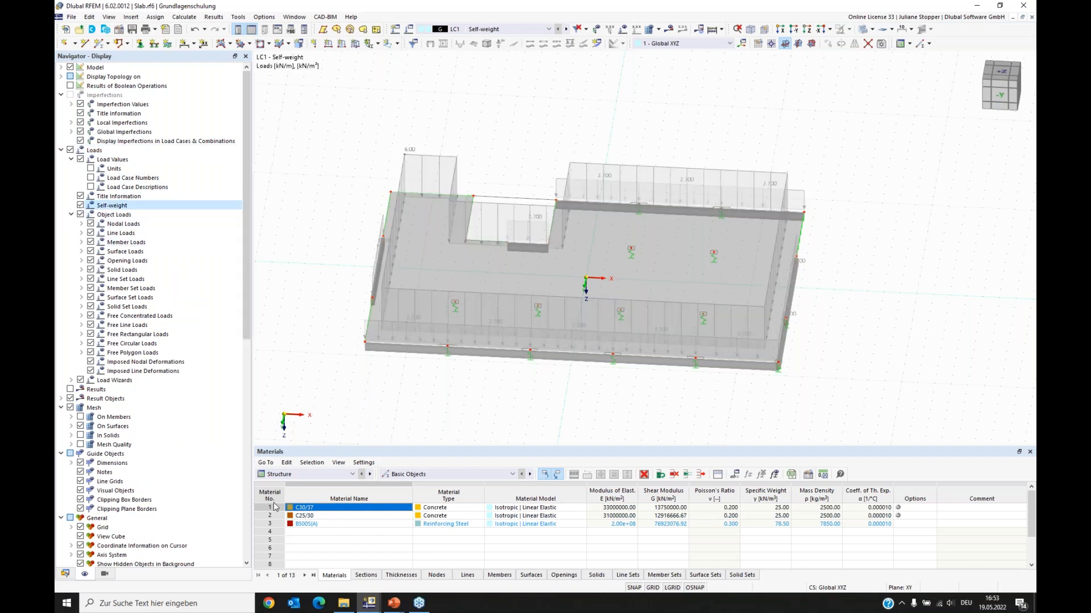
left_click(65, 573)
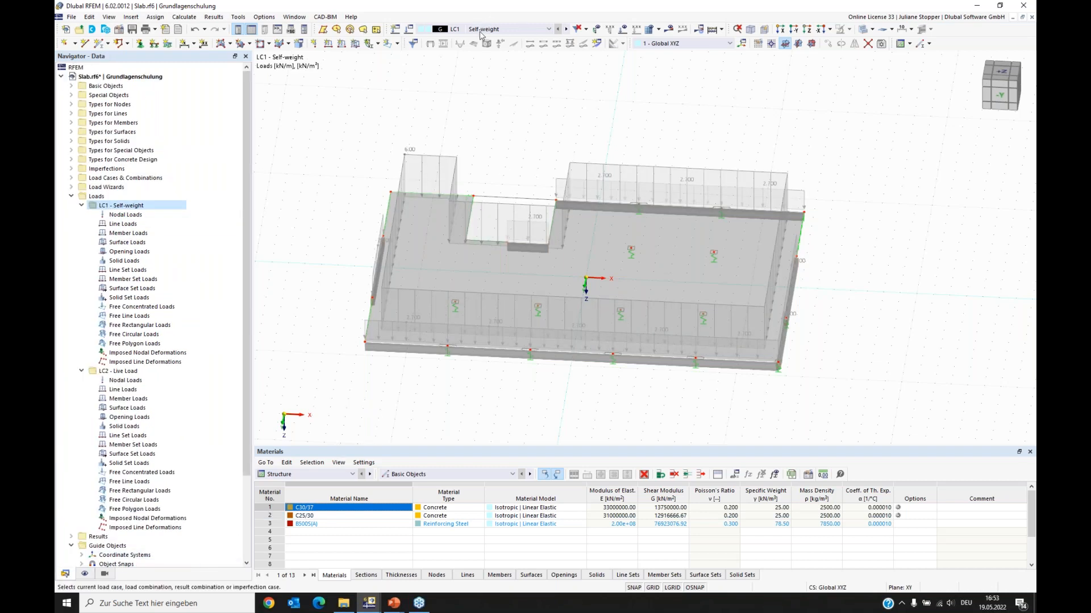
middle_click_drag(382, 396, 758, 321, "ctrl")
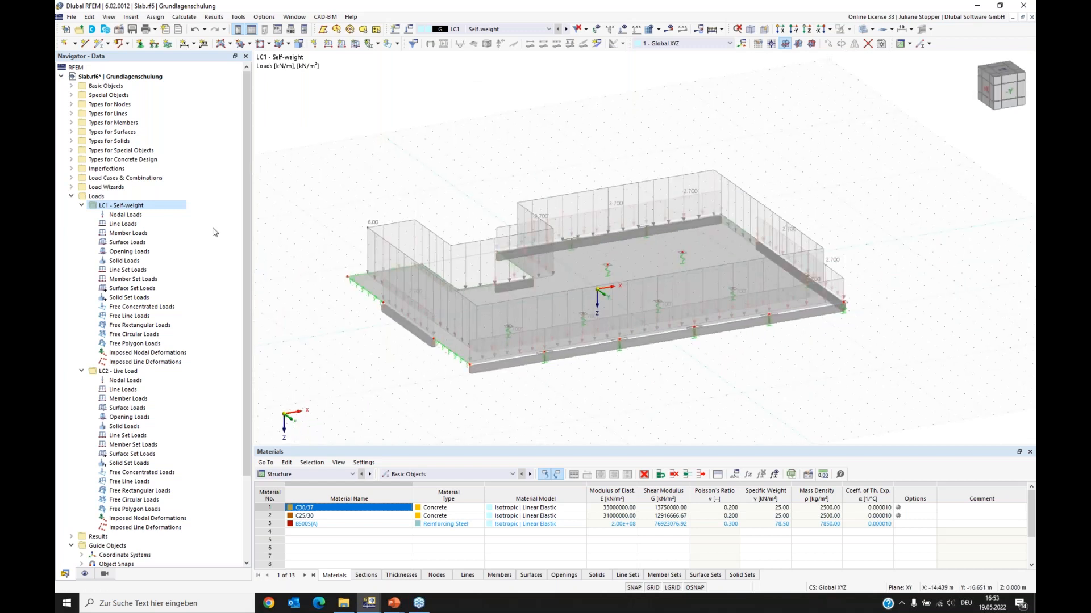
Add a uniform surface load of 3 kN/m² in load case LC2 Live Load and assign it to the slab surface.
left_click(80, 206)
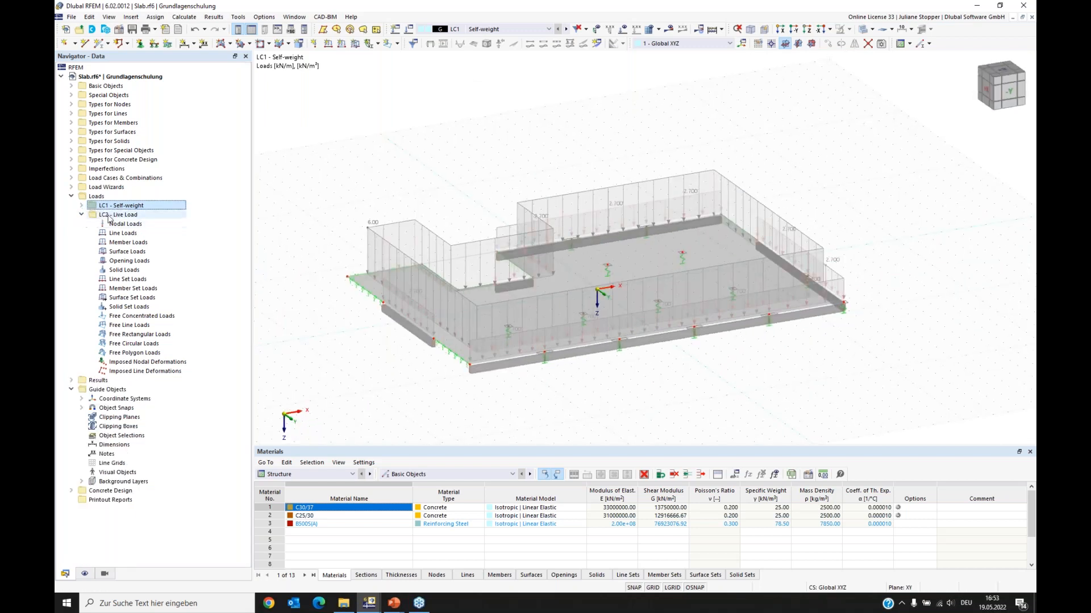
left_click(122, 216)
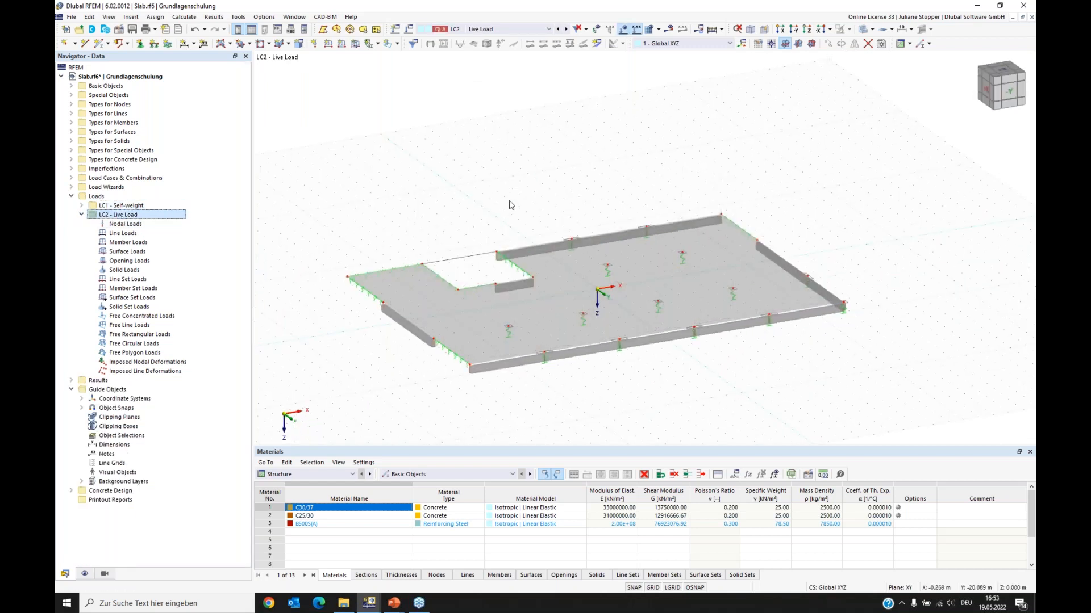
middle_click_drag(756, 396, 728, 402, "ctrl")
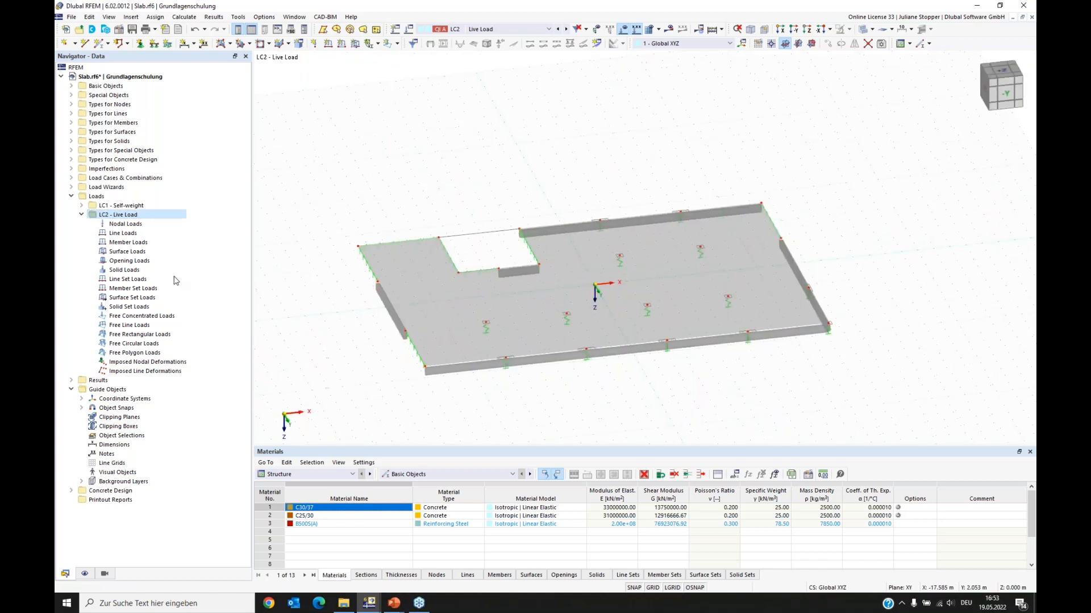
right_click(123, 254)
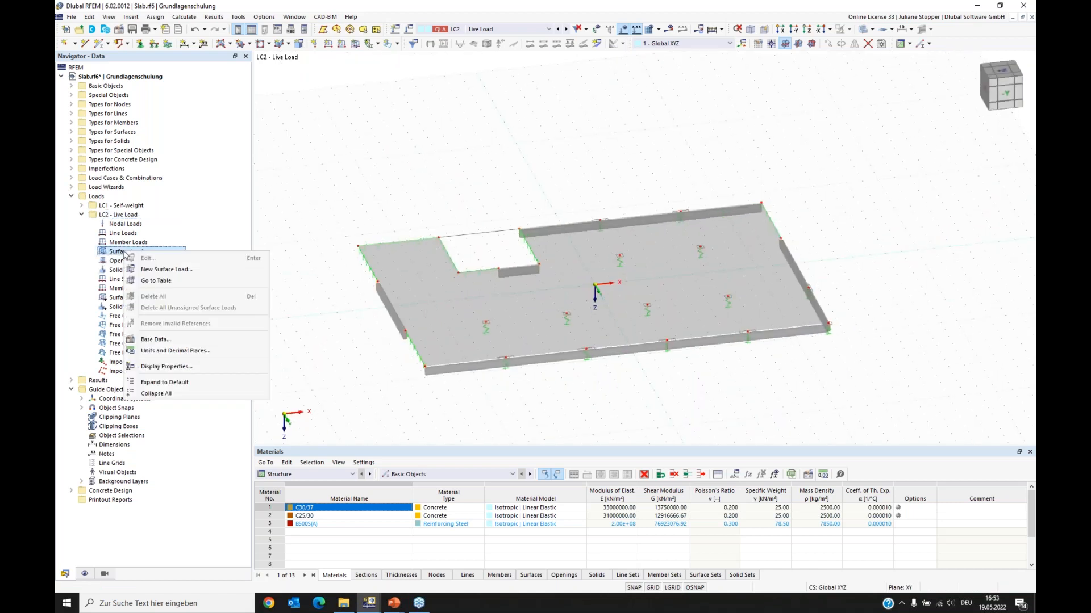
left_click(151, 273)
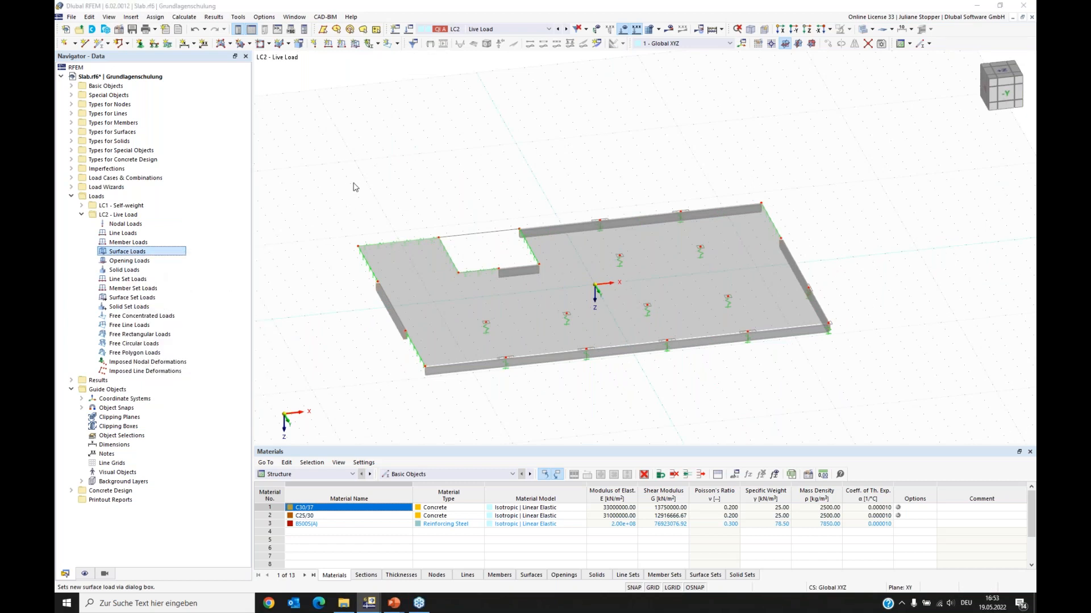
left_click(465, 193)
type("3")
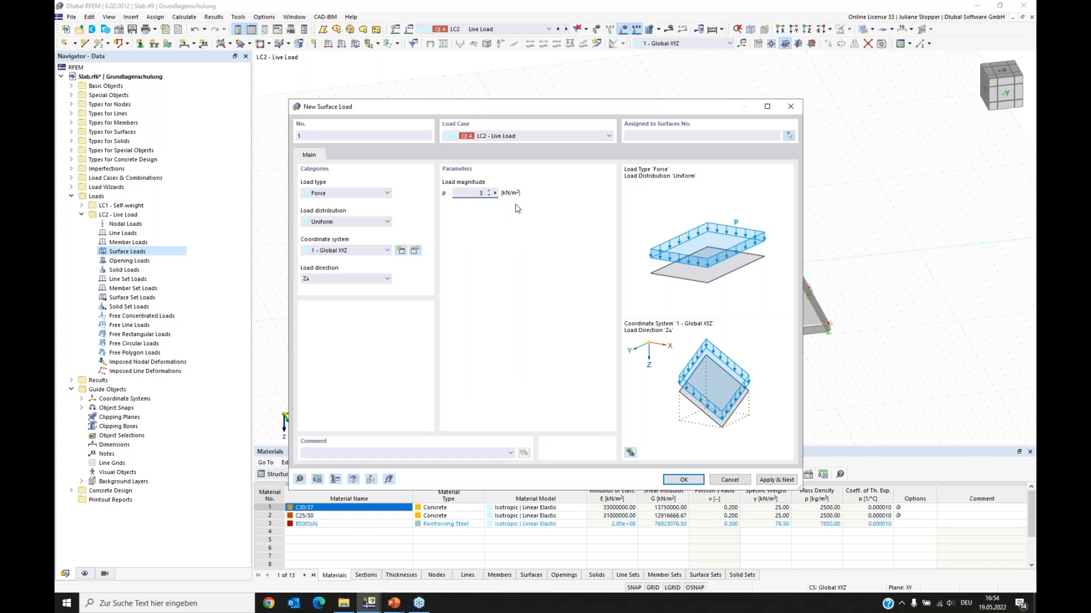
left_click(727, 135)
left_click(694, 483)
middle_click_drag(529, 411, 547, 398, "ctrl")
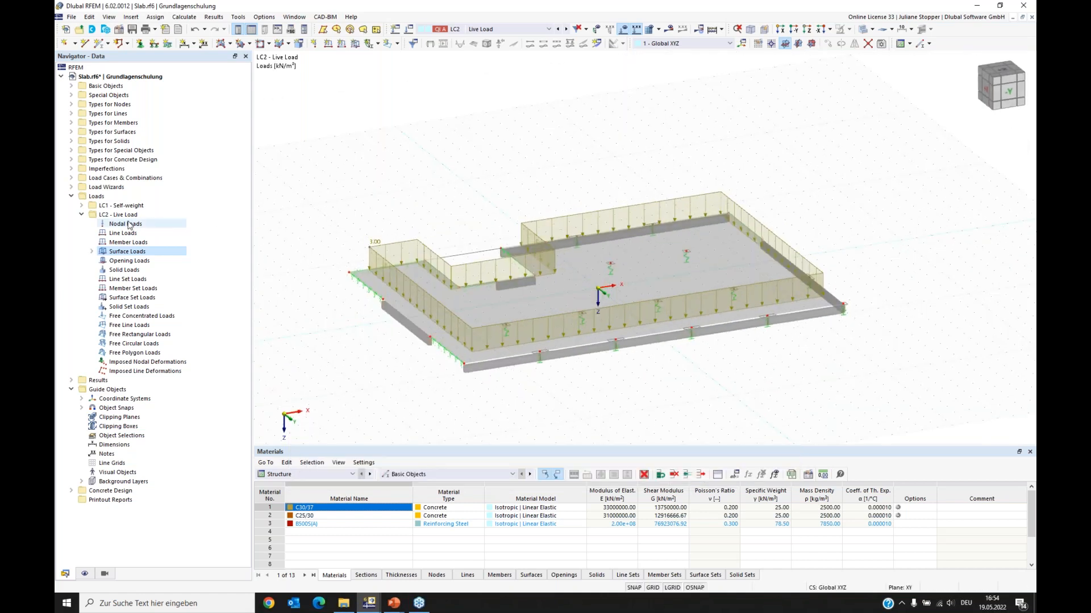
Collapse the live load entries and save the slab model.
left_click(82, 215)
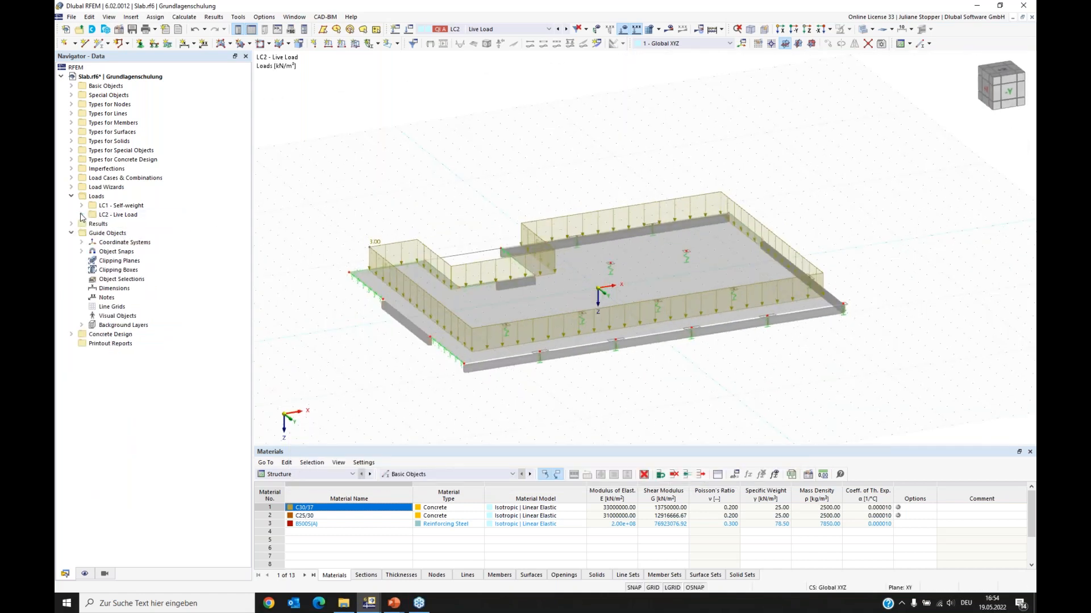
left_click(132, 30)
middle_click_drag(591, 356, 591, 300)
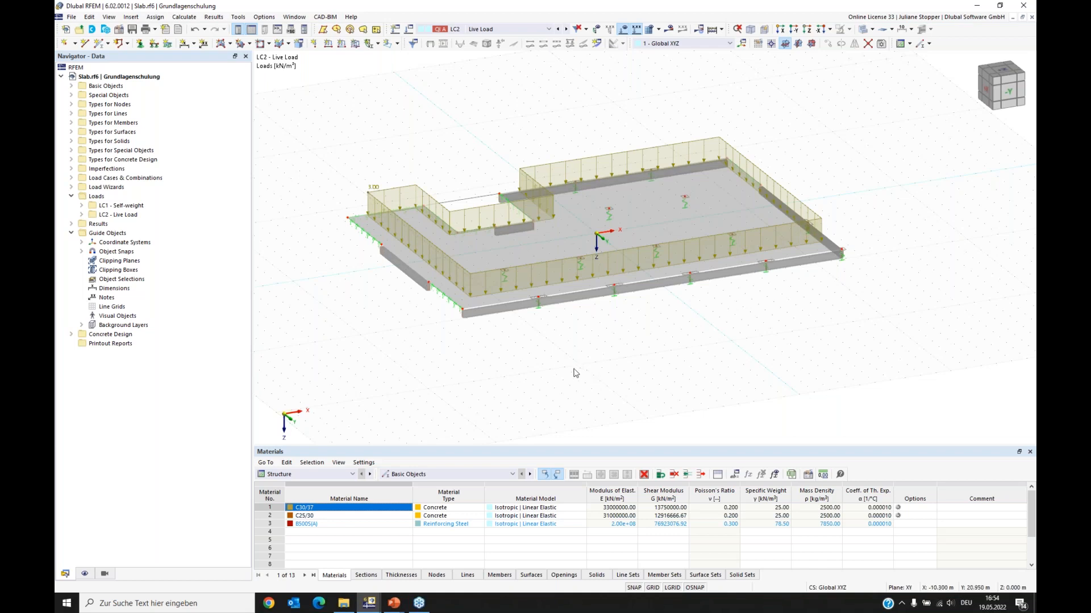
Open the slab surface for editing and examine its concrete cover, reinforcement directions and surface reinforcement list.
middle_click_drag(760, 322, 631, 377, "ctrl")
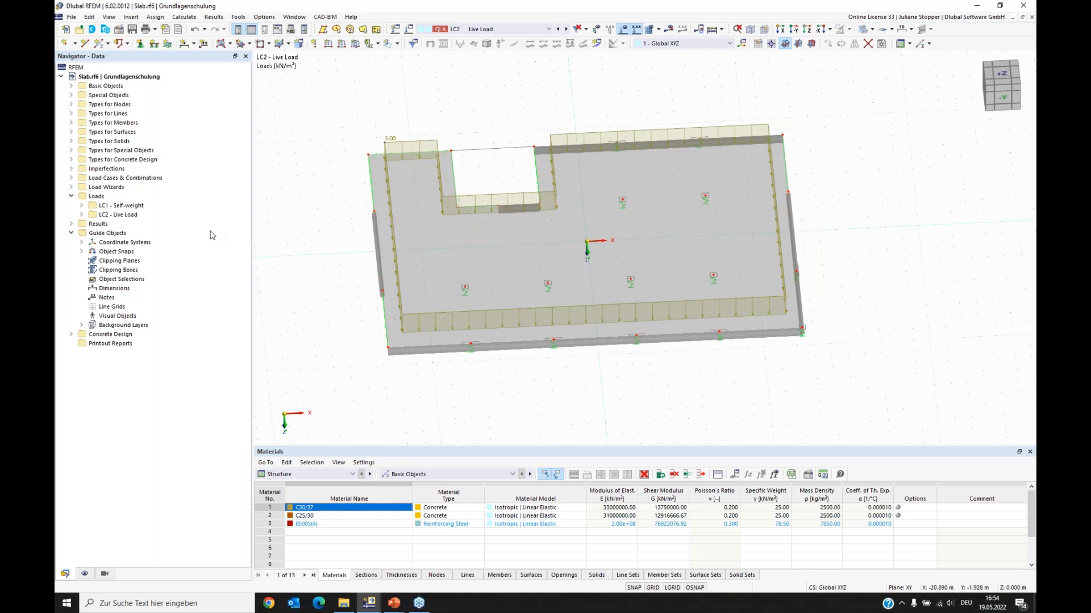
double_click(590, 156)
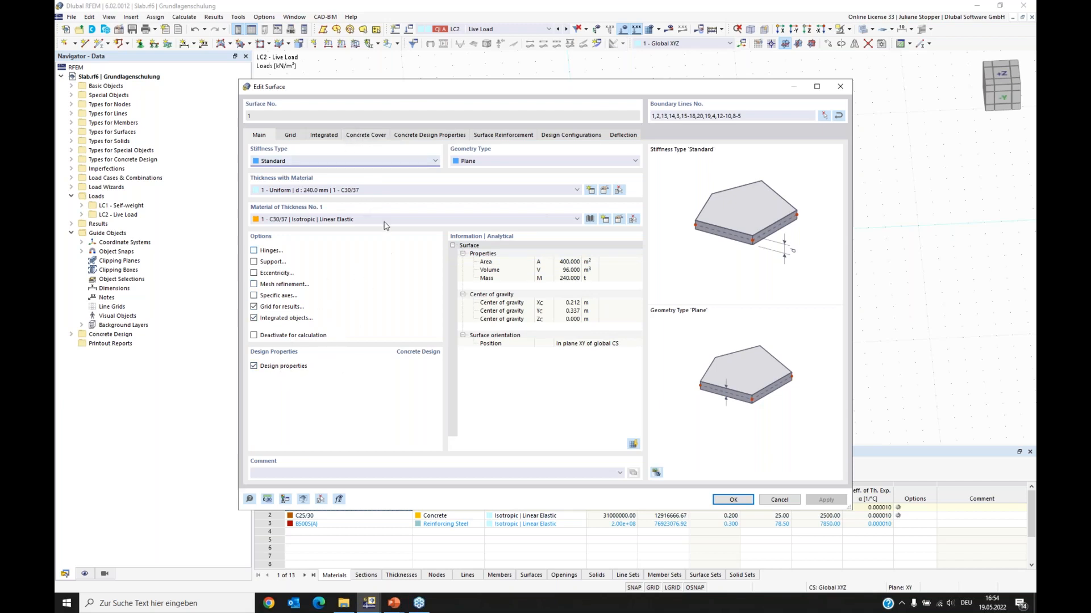
left_click(366, 135)
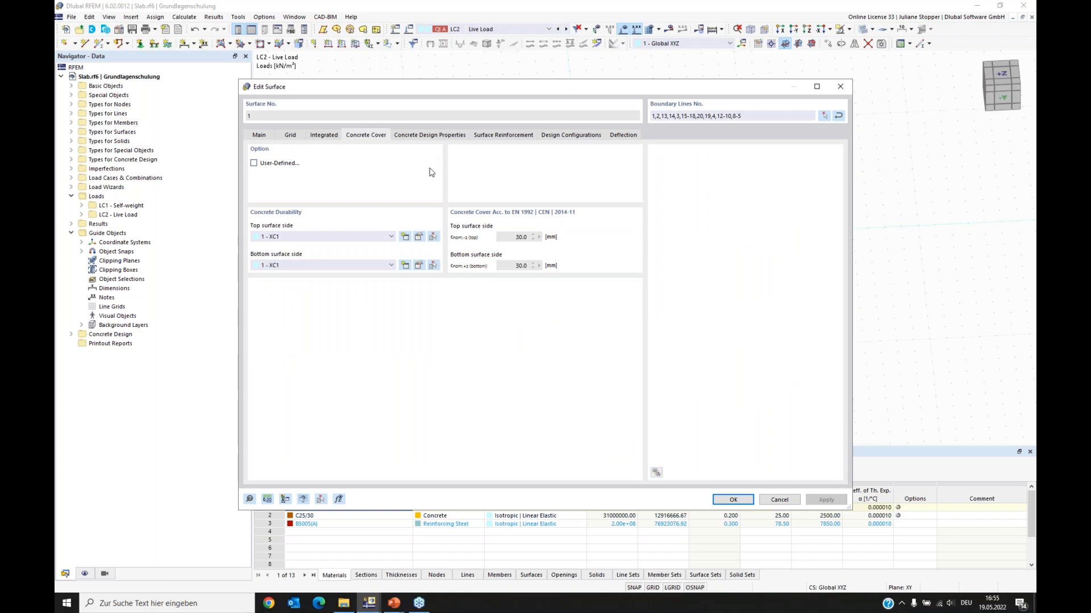
left_click(422, 137)
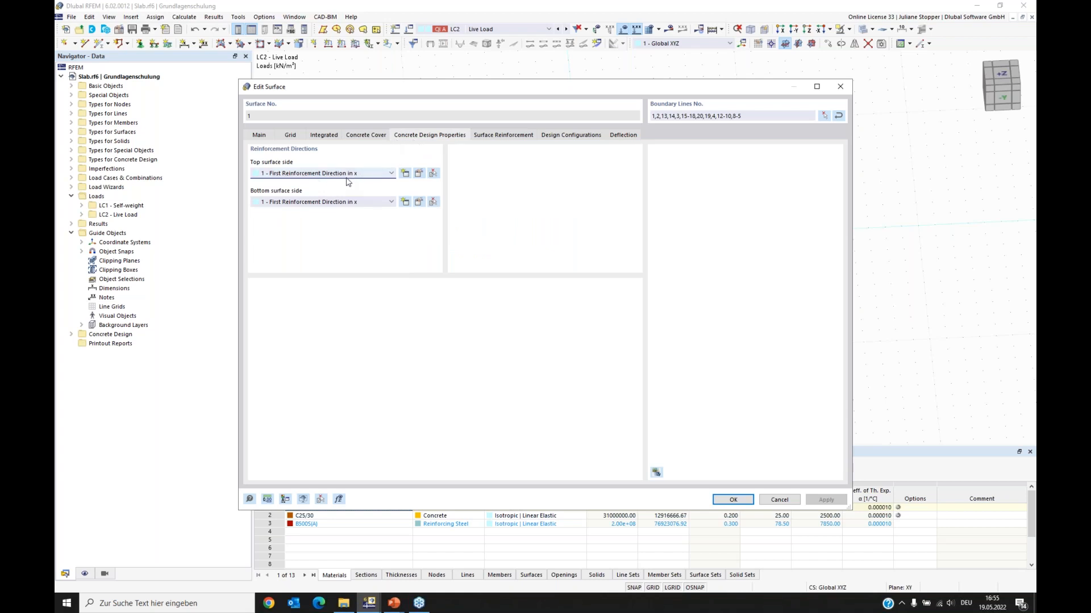
left_click_drag(430, 92, 452, 287)
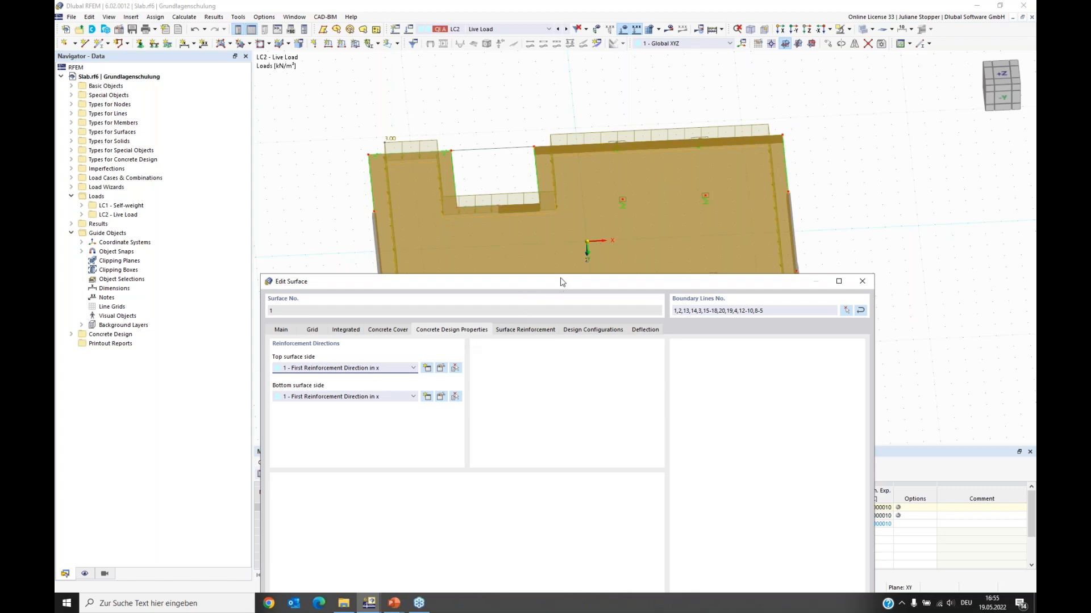
left_click_drag(561, 283, 549, 237)
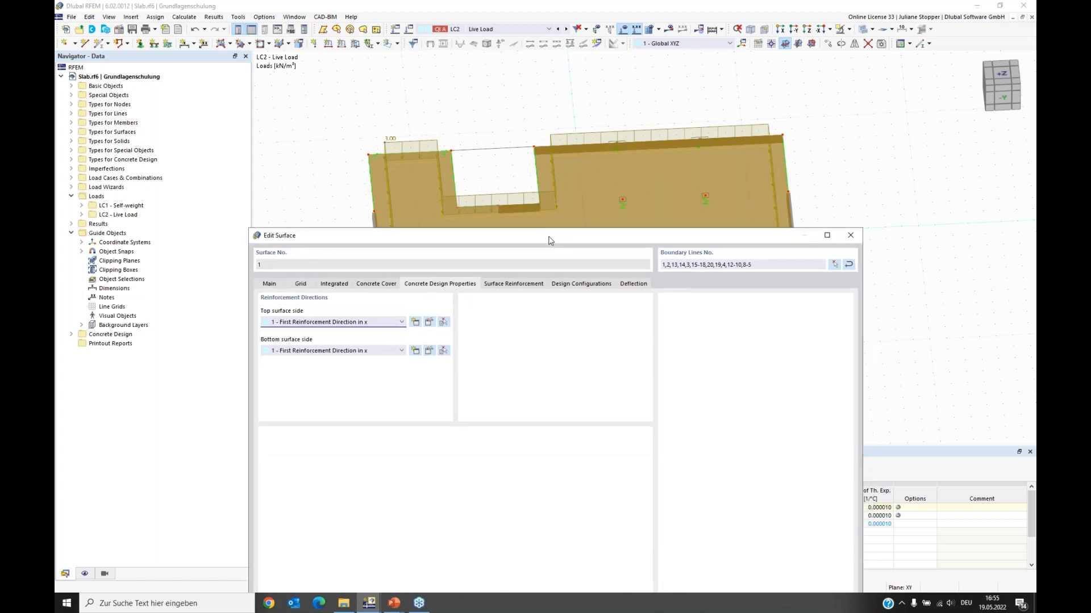
left_click(508, 287)
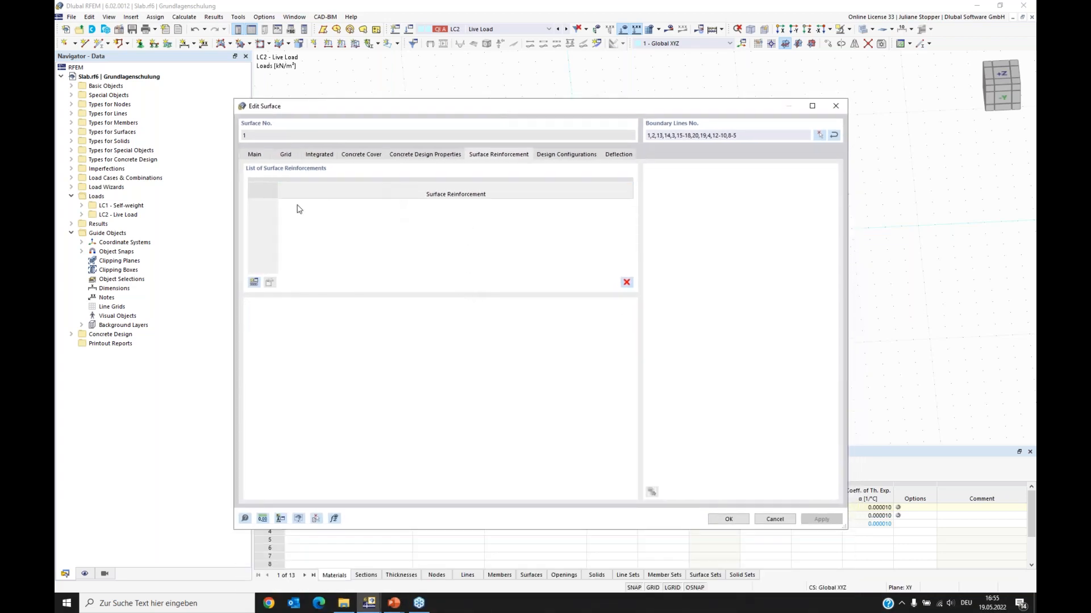
left_click_drag(383, 109, 437, 75)
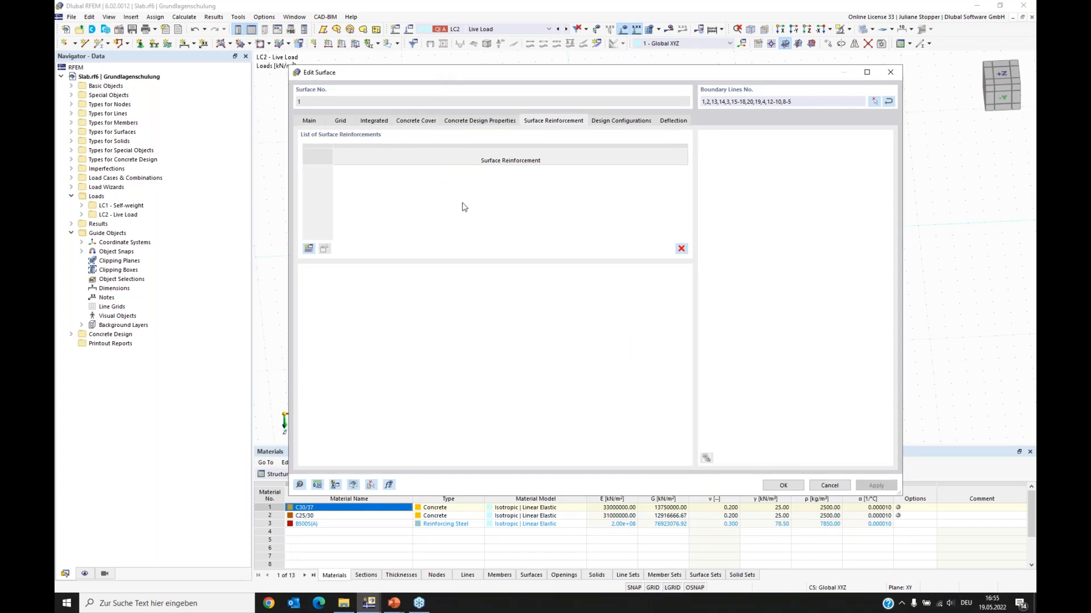
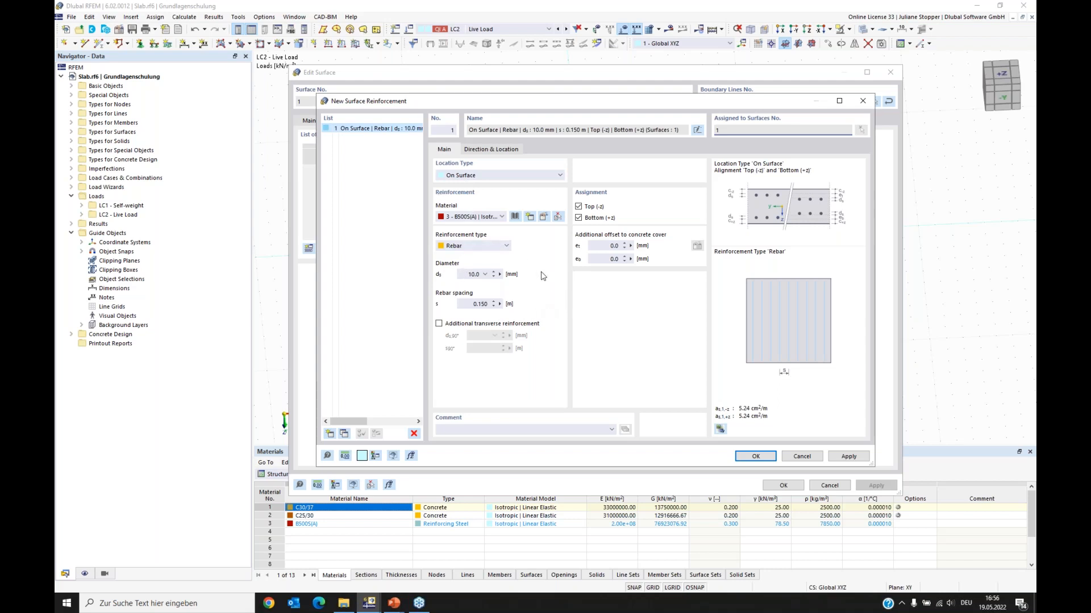
Define a new rebar surface reinforcement for the slab's top side only, with 8 mm diameter at 0.150 m spacing.
left_click(579, 218)
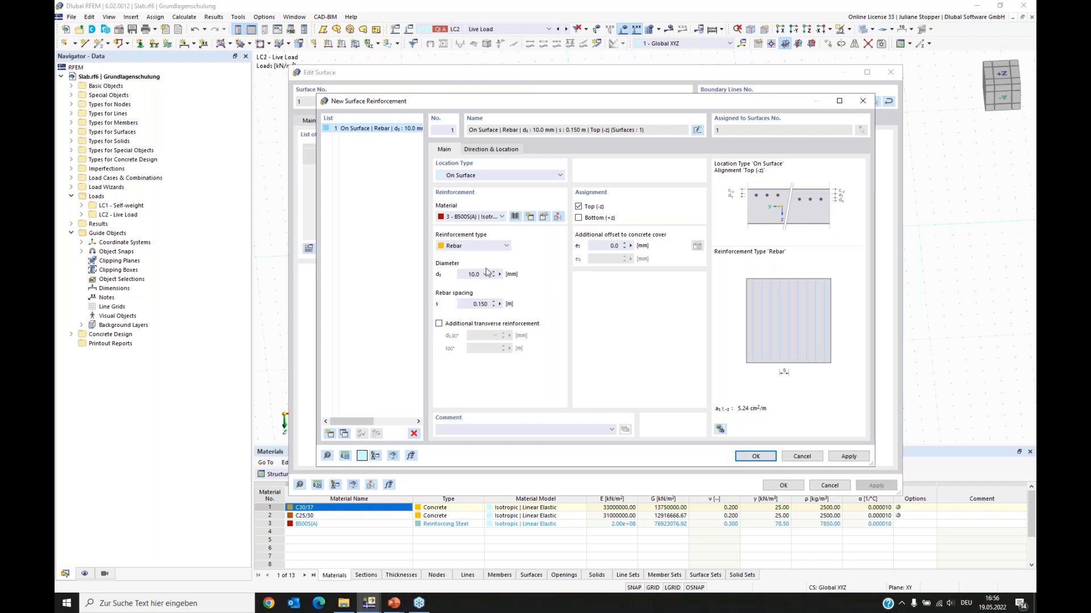
left_click_drag(460, 274, 518, 278)
left_click(484, 305)
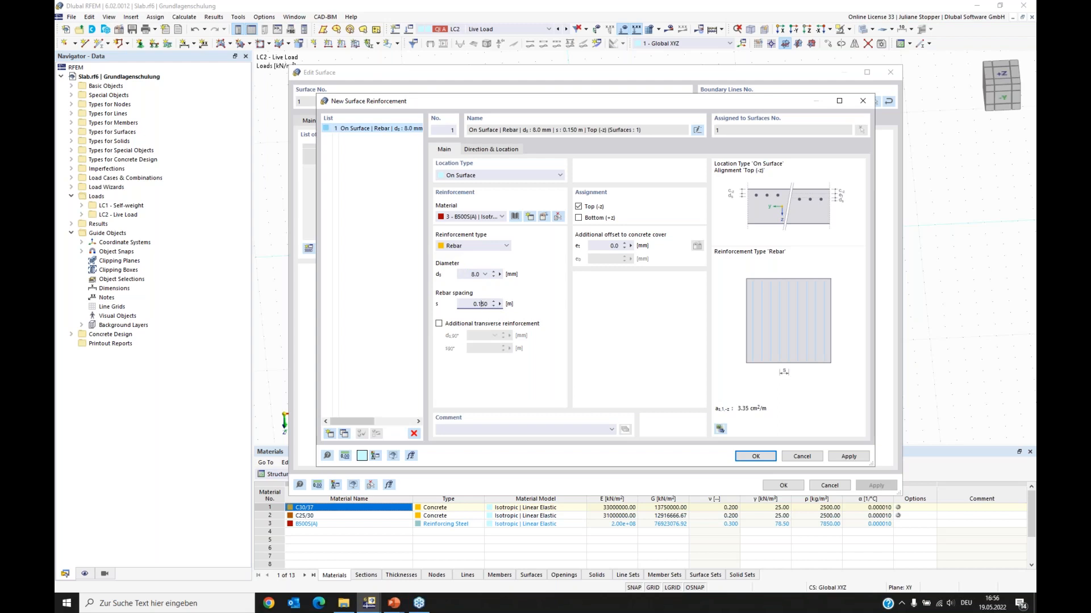
Add transverse reinforcement of 8 mm diameter at 0.150 m spacing to the top surface reinforcement and apply it.
left_click(439, 324)
left_click_drag(476, 336, 485, 335)
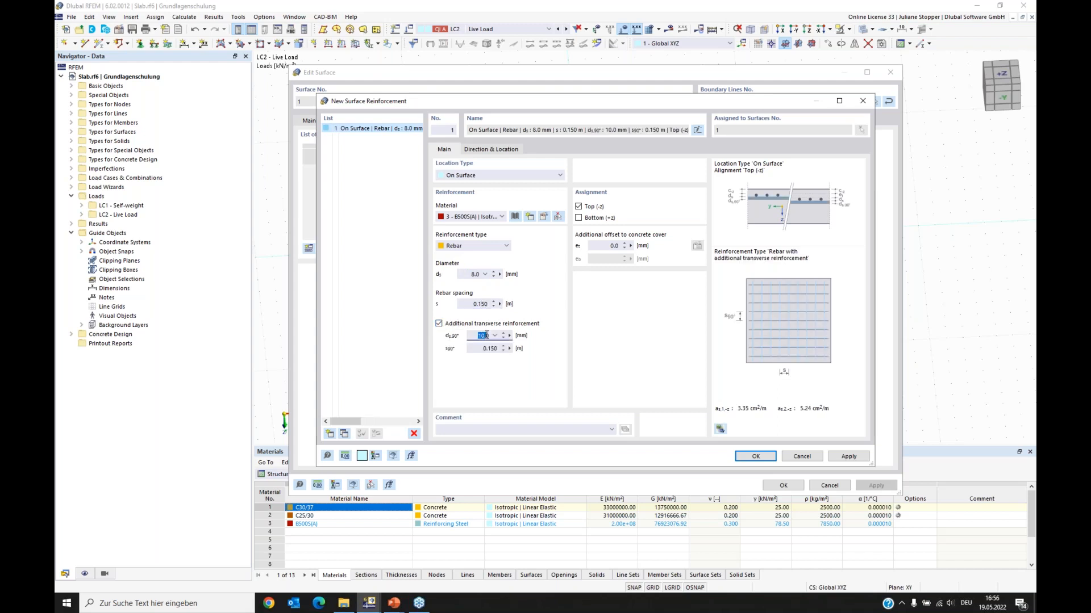
type("8")
left_click(489, 348)
left_click(848, 456)
left_click(352, 132)
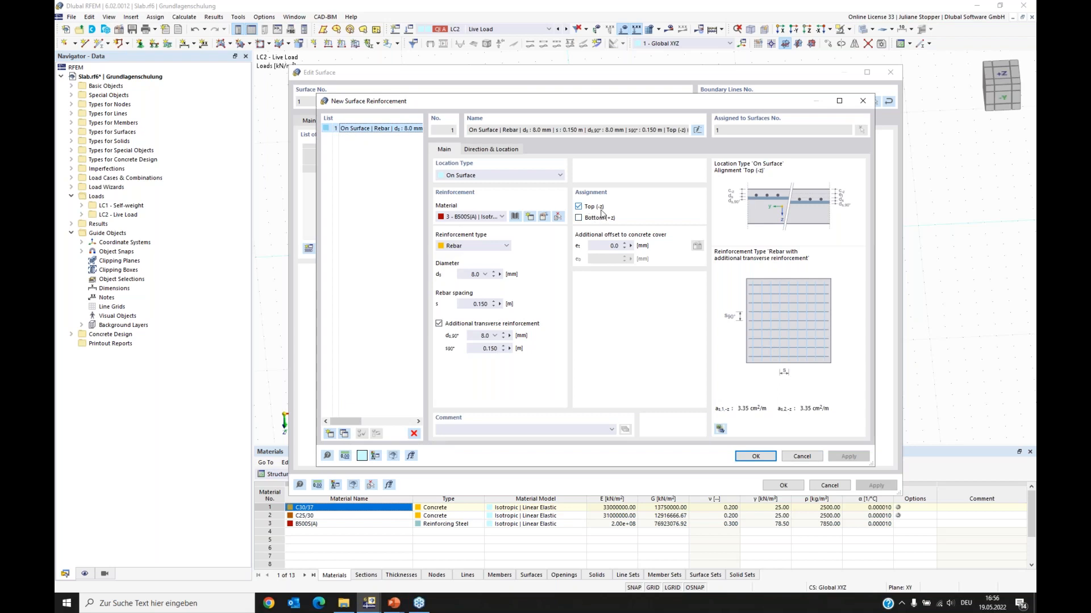
Copy the top surface reinforcement, assign the copy to the bottom side only, and accept both reinforcements.
left_click(344, 433)
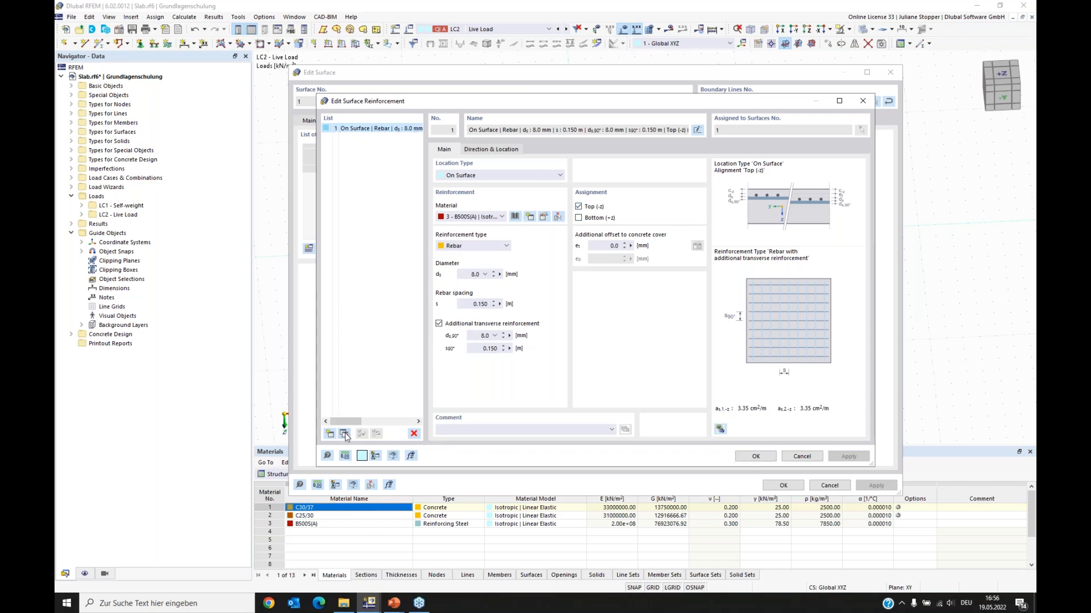
left_click(577, 219)
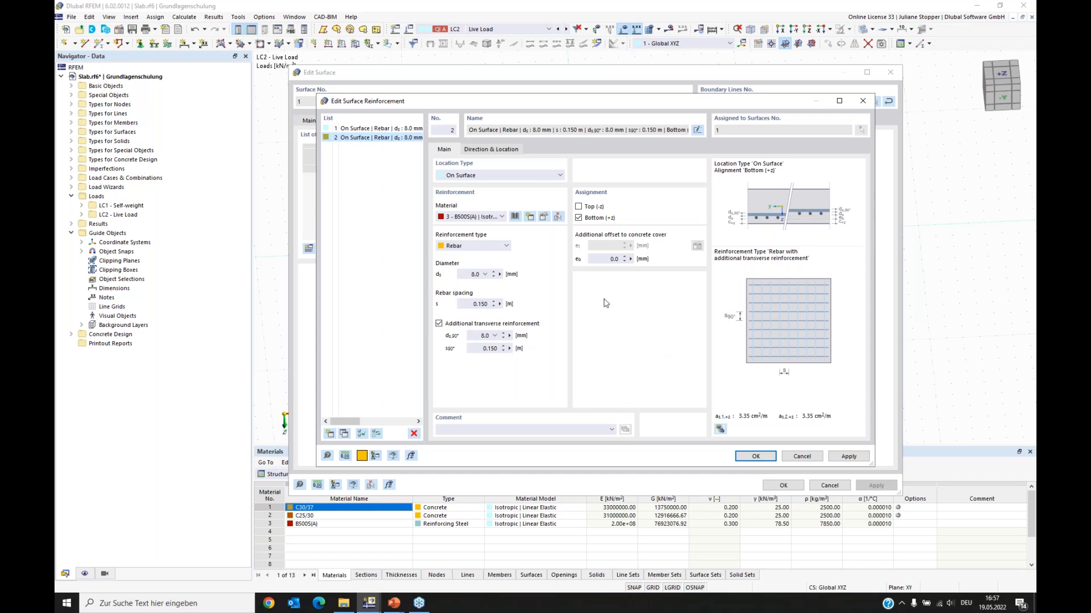
left_click(744, 460)
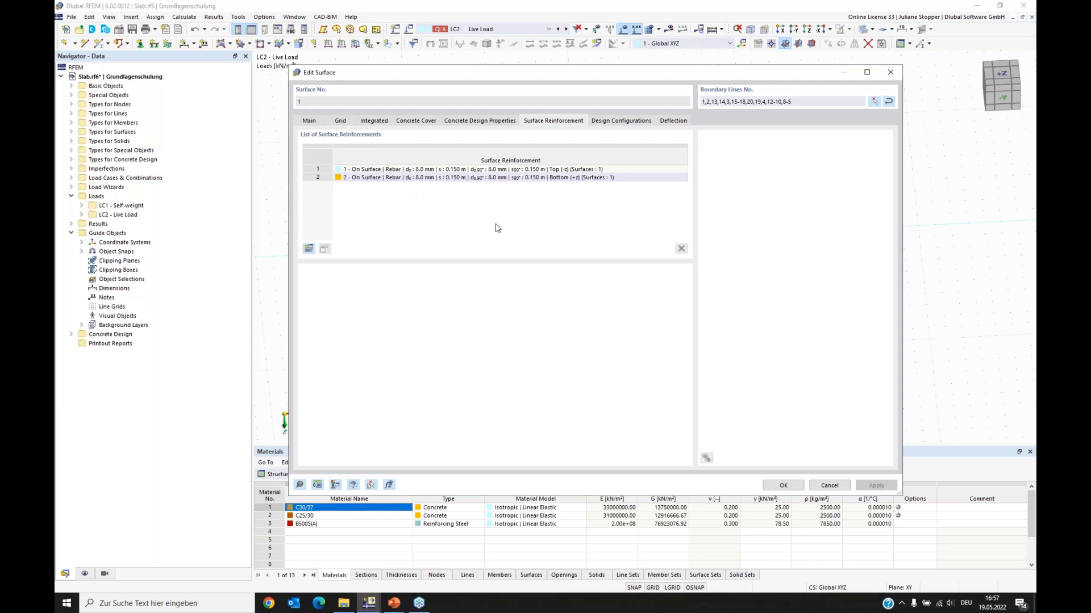
Review the slab's default ultimate configuration parameters for surfaces and its default serviceability configuration.
left_click(619, 121)
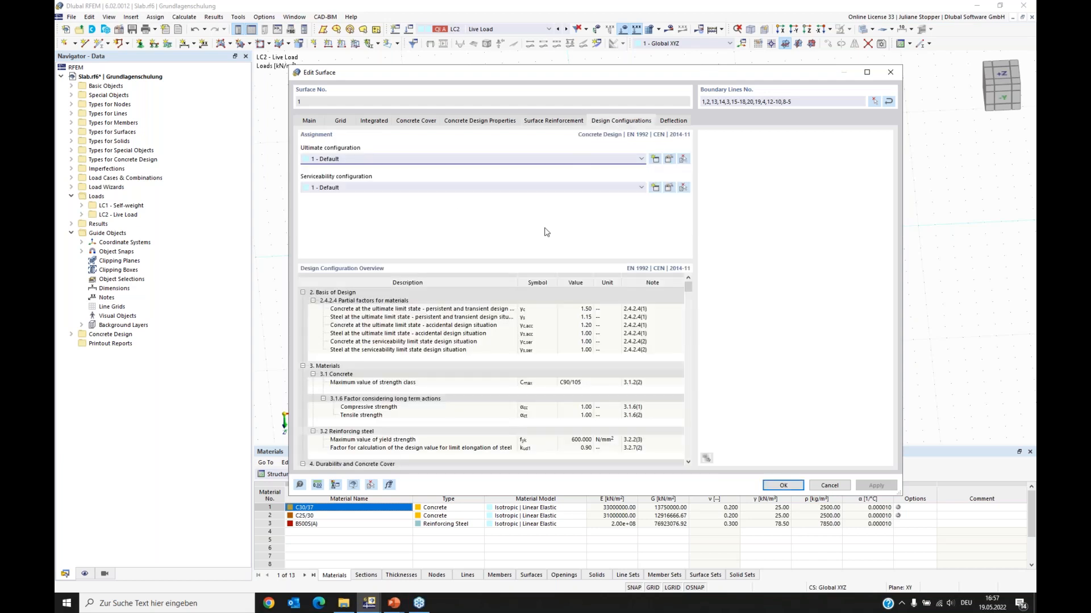
left_click(670, 160)
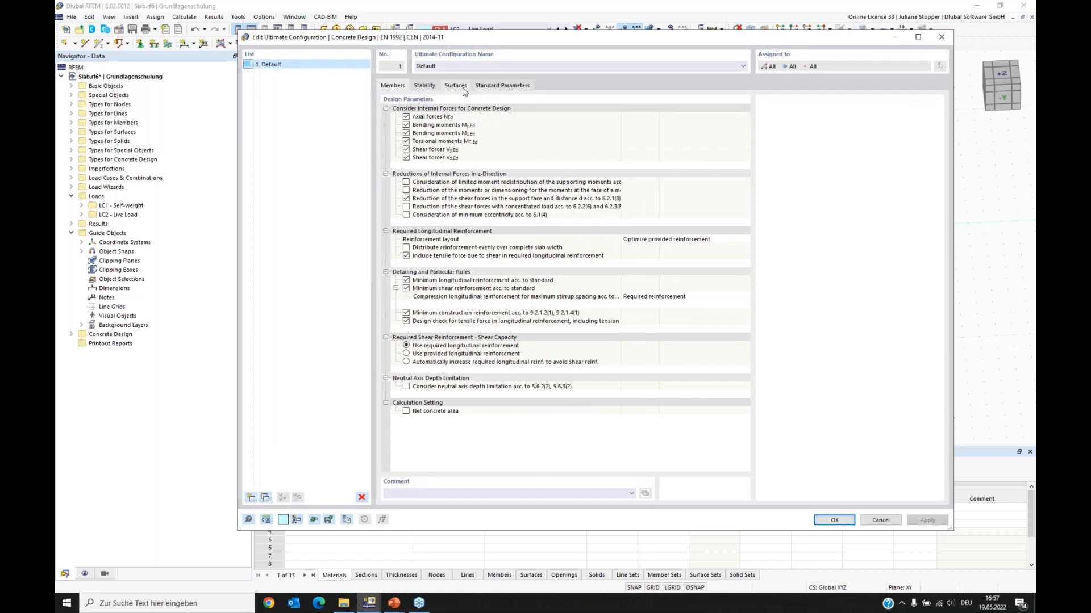
left_click(455, 85)
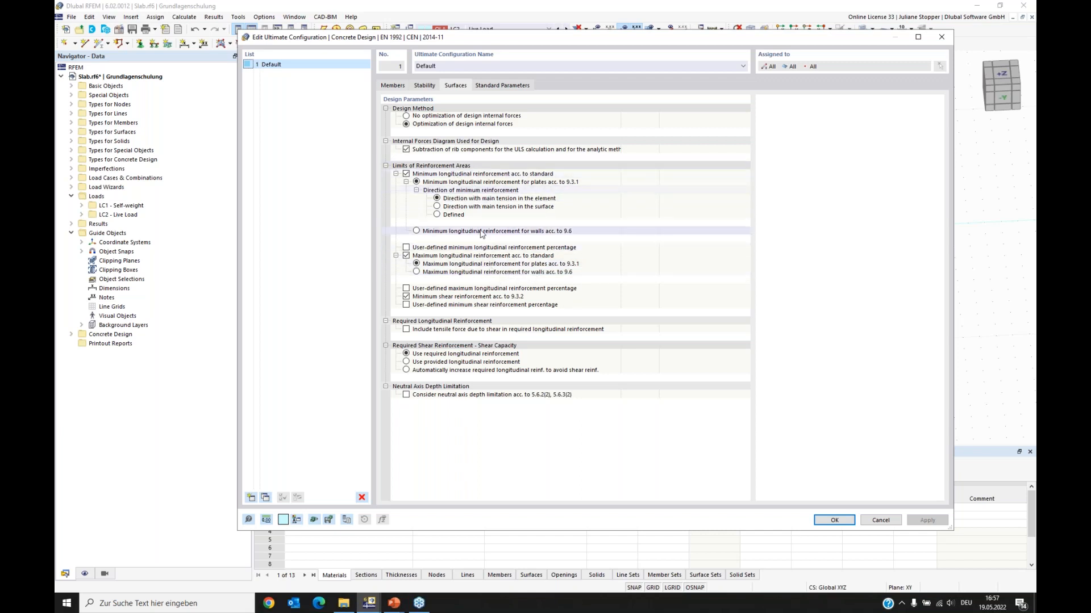
left_click(834, 520)
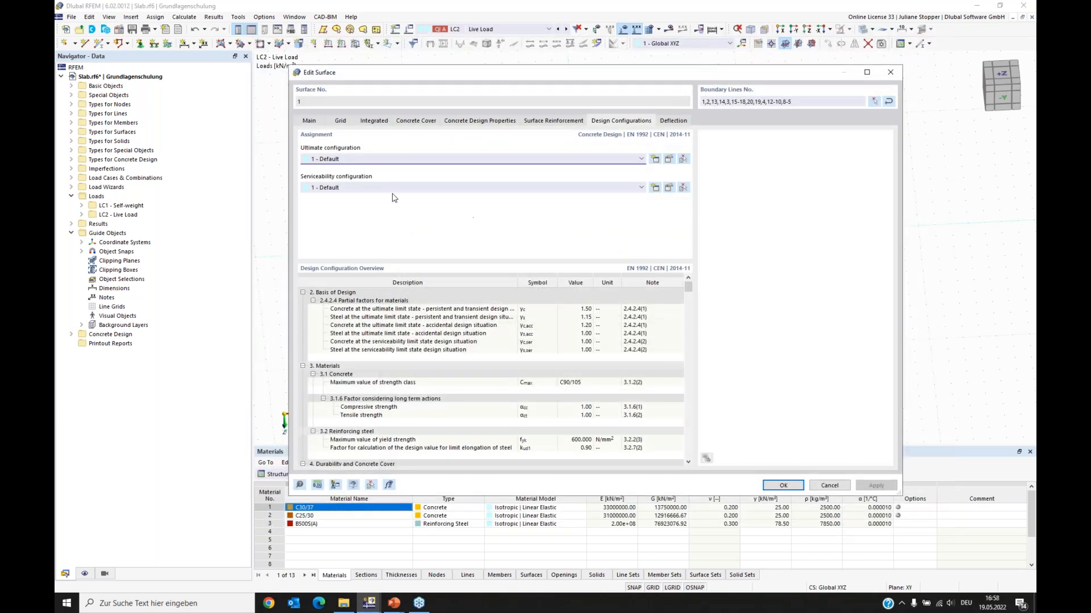
left_click(671, 192)
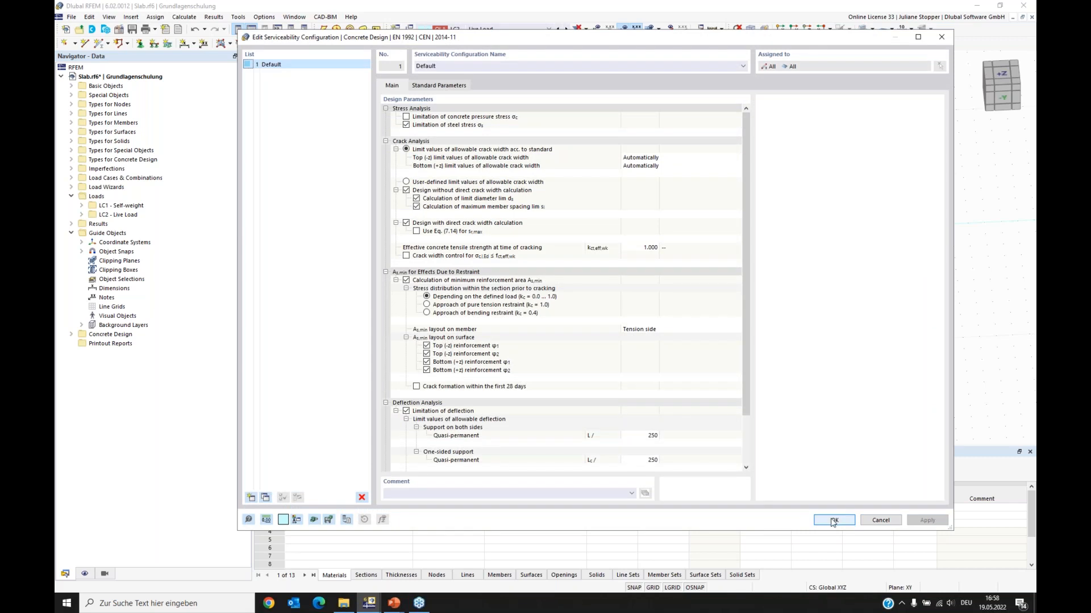
left_click(834, 521)
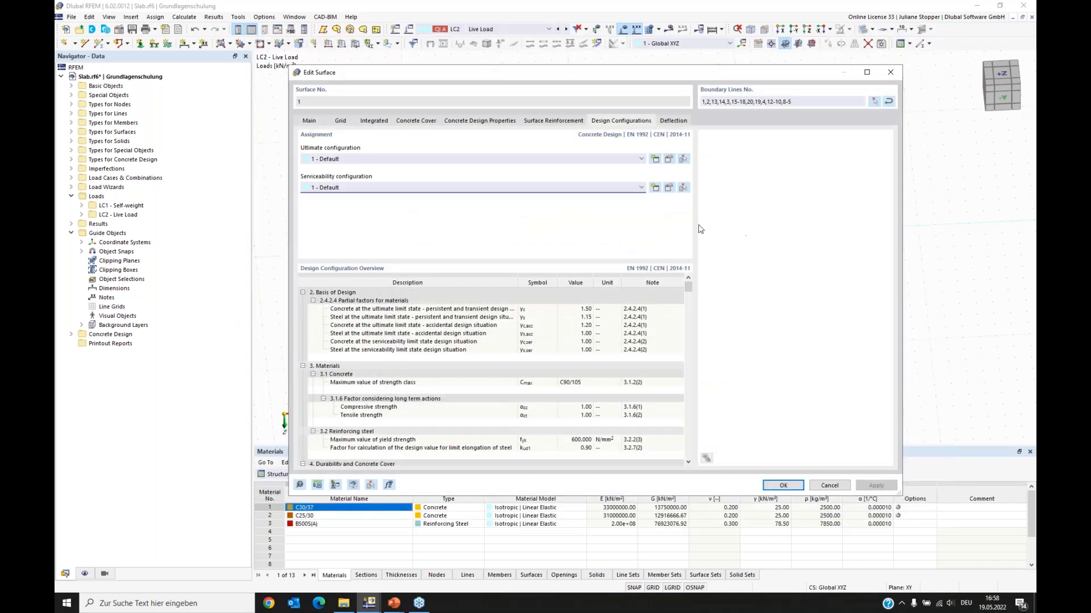
Check the slab surface's deflection settings and surface reinforcement list, and accept the surface edits.
left_click(675, 121)
left_click(629, 121)
left_click_drag(563, 67, 556, 30)
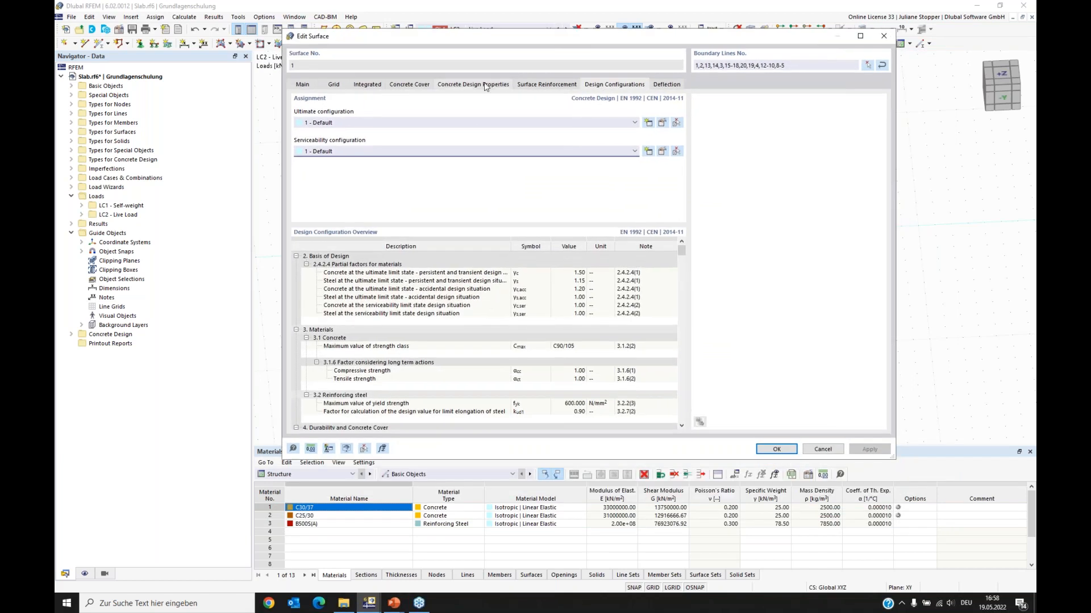
left_click(534, 86)
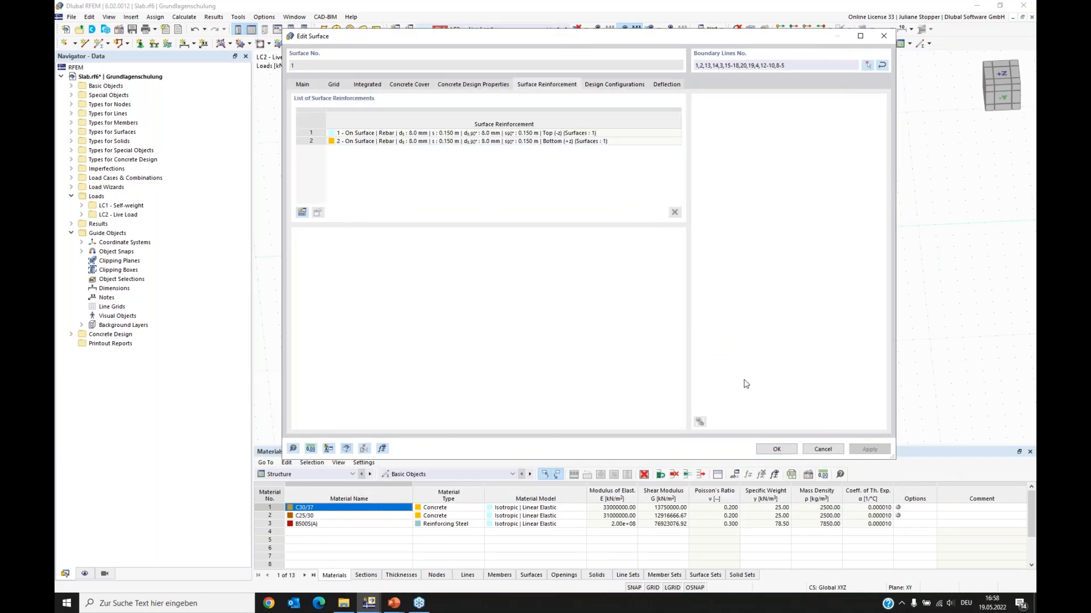
left_click(777, 450)
Hide the loads and view the slab with its surface reinforcement in 3D.
middle_click_drag(915, 415, 841, 393, "ctrl")
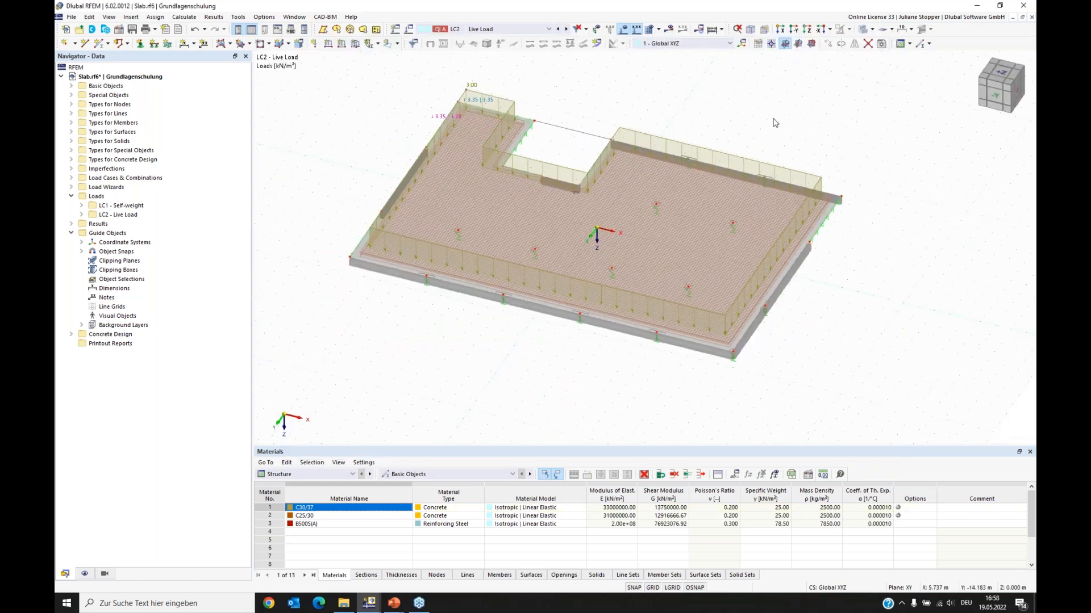
left_click(623, 30)
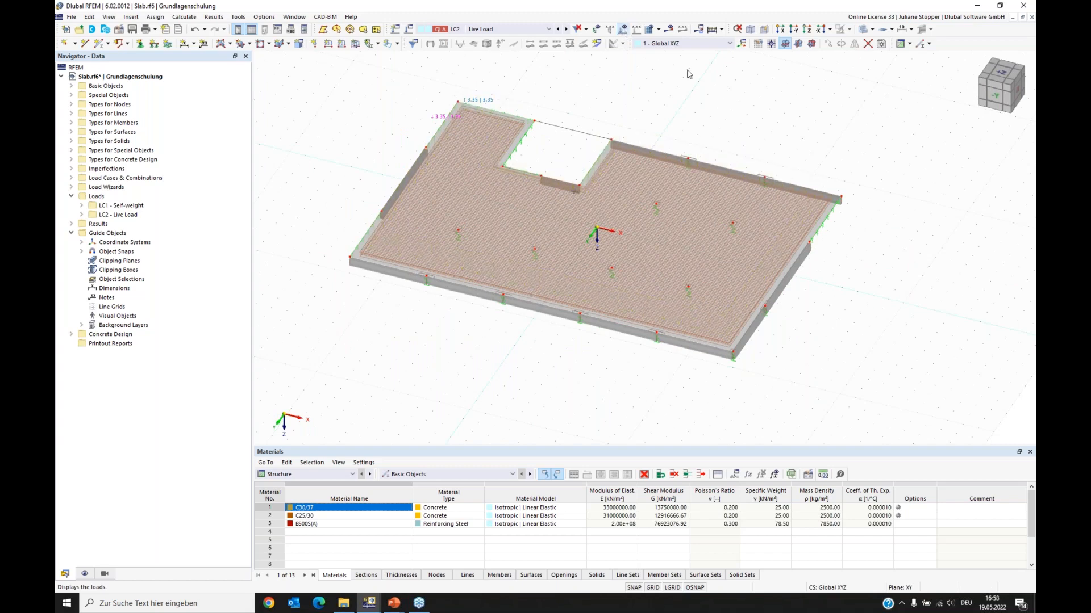
middle_click_drag(847, 338, 869, 322, "ctrl")
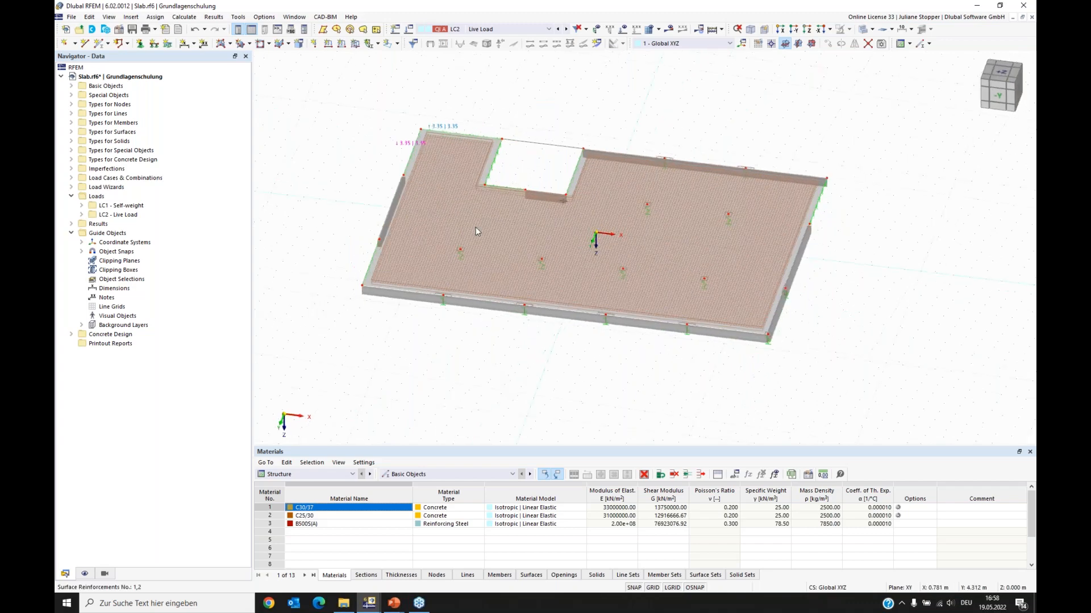
scroll(405, 248, "up", 1)
scroll(416, 268, "down", 1)
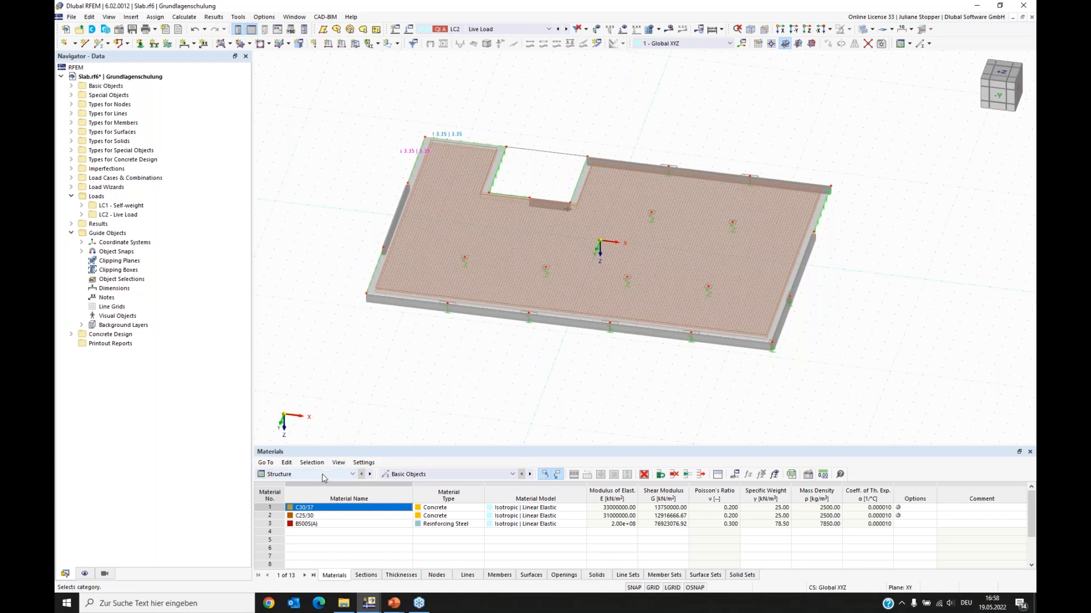
In the concrete design input data, exclude the SLS characteristic, frequent and quasi-permanent design situations from design.
left_click(303, 477)
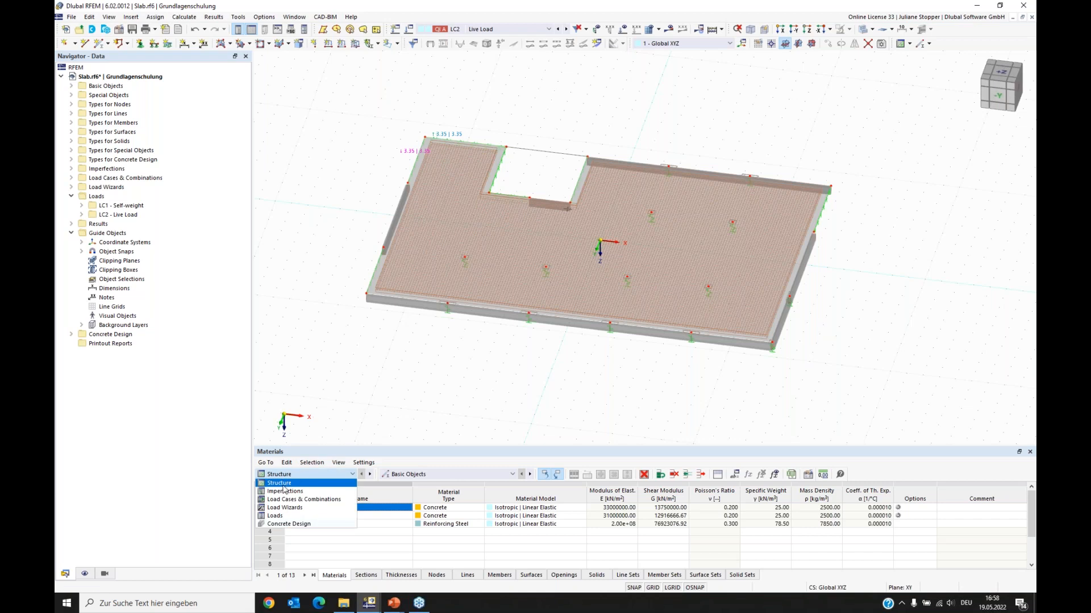
left_click(286, 525)
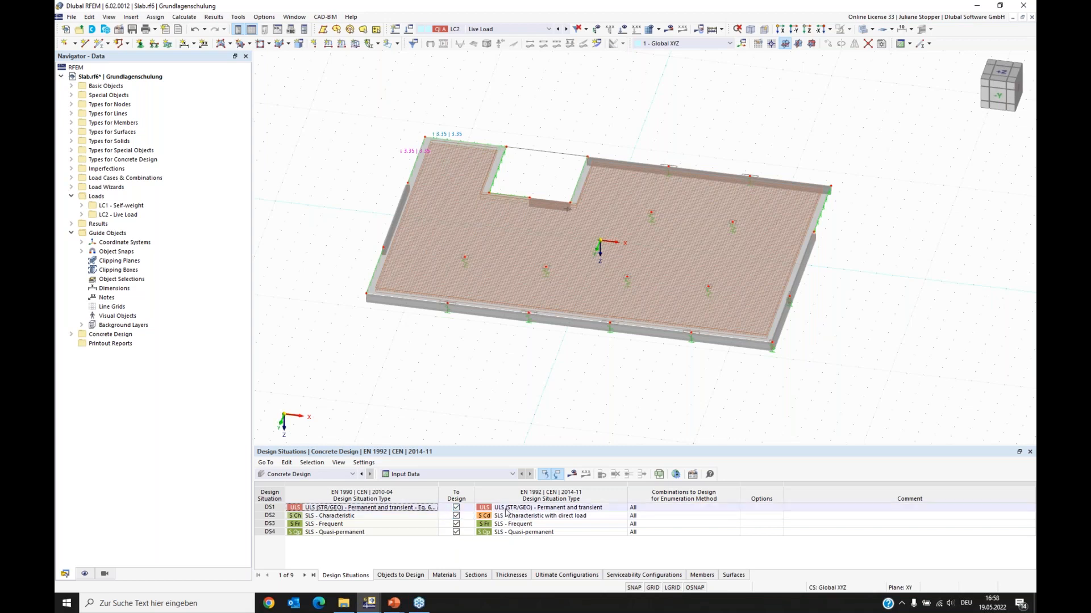
left_click(456, 517)
left_click(456, 524)
left_click(456, 532)
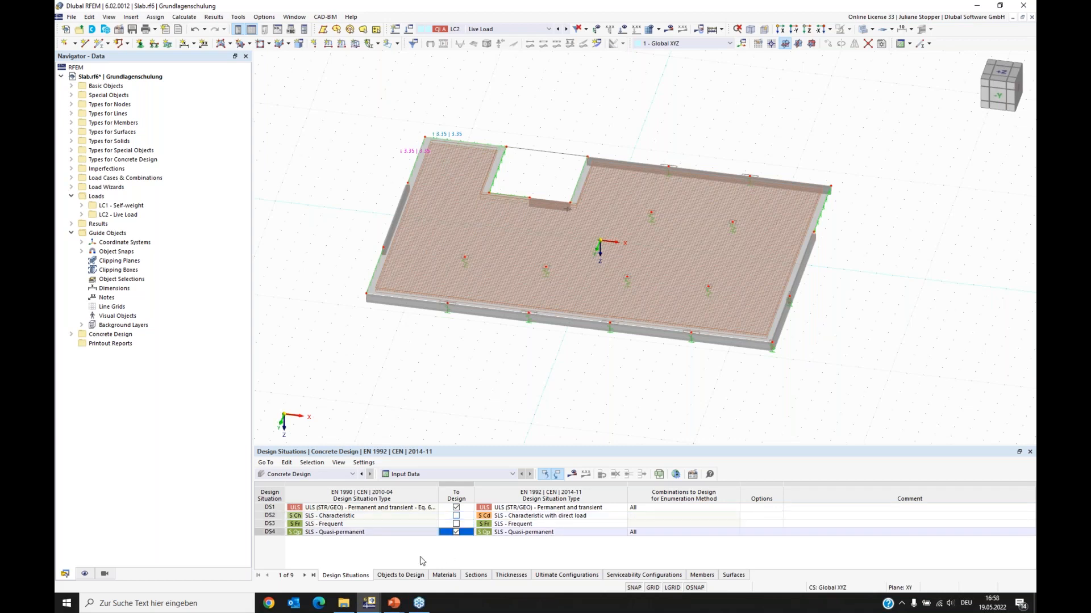
Exclude the members and the nodes with punching from the objects to design, keeping only the surfaces.
left_click(391, 576)
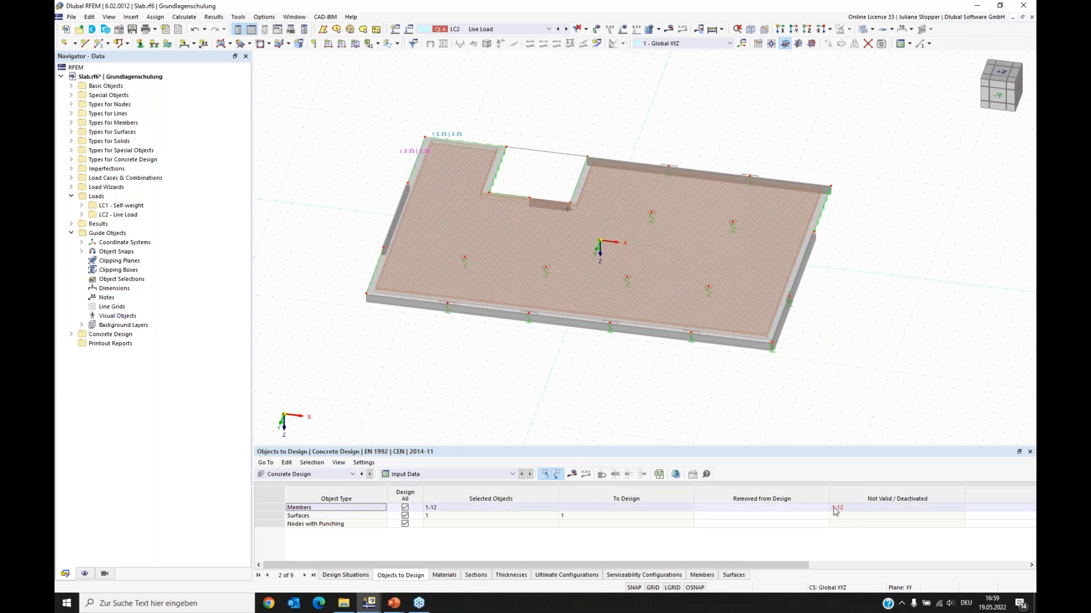
left_click(405, 508)
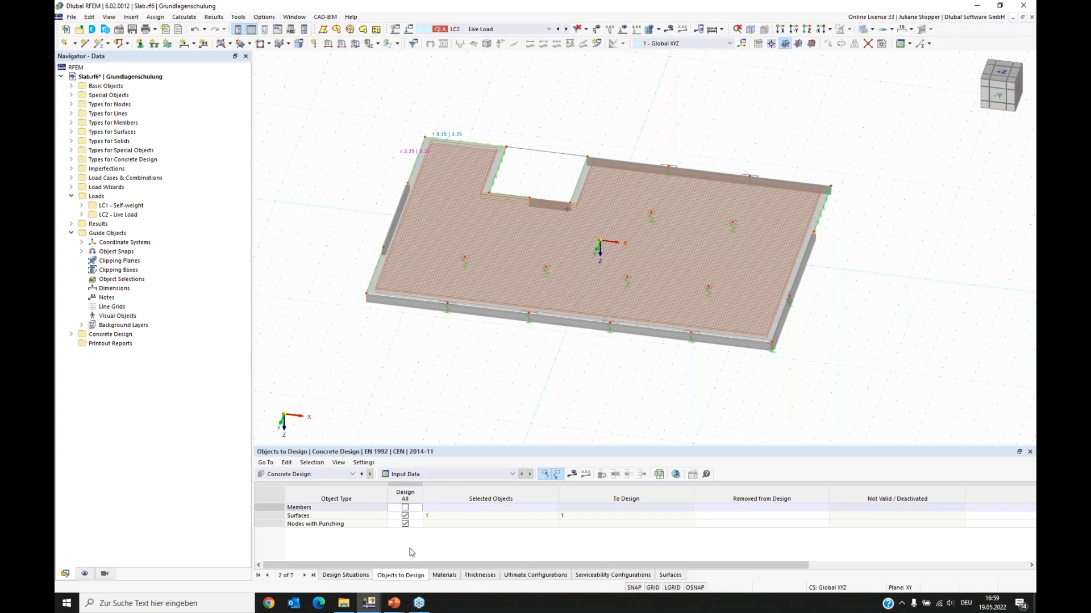
left_click(359, 524)
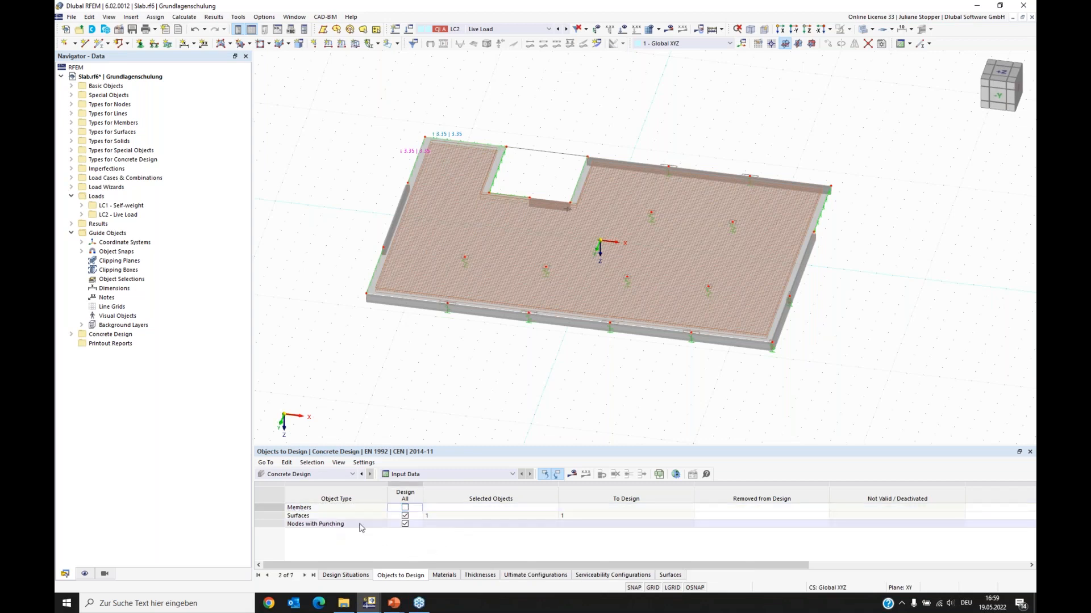
left_click(405, 524)
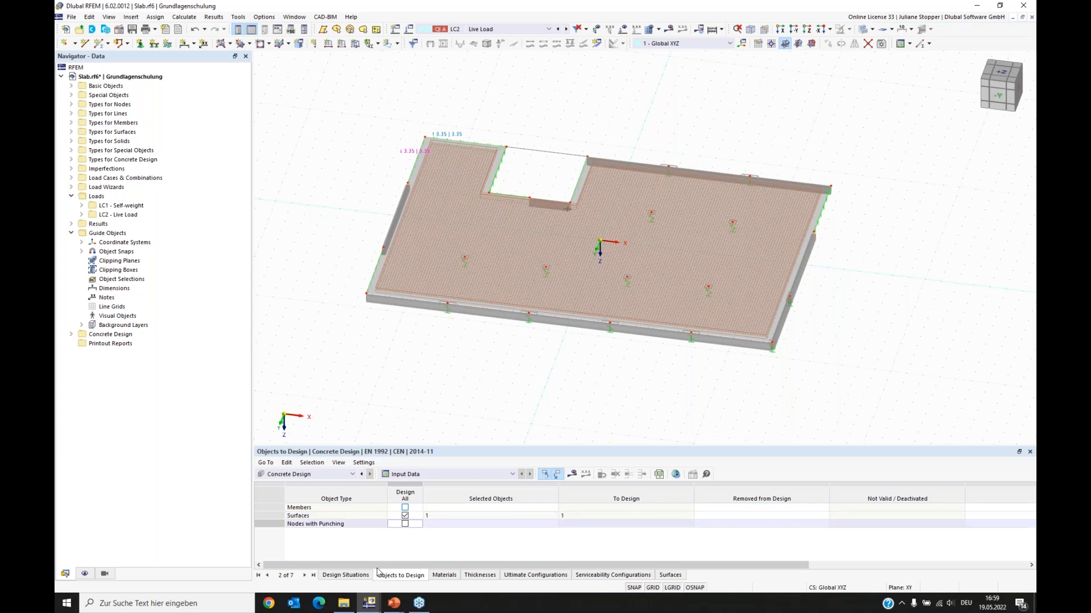
Return to the design situations and run the concrete design calculation to show its results.
left_click(345, 576)
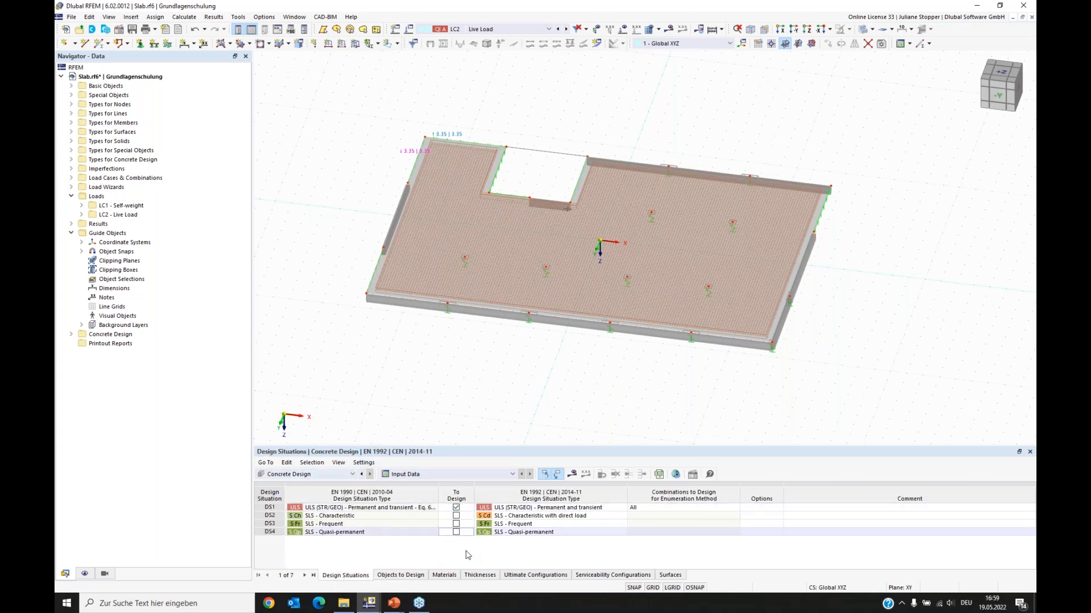
left_click(573, 475)
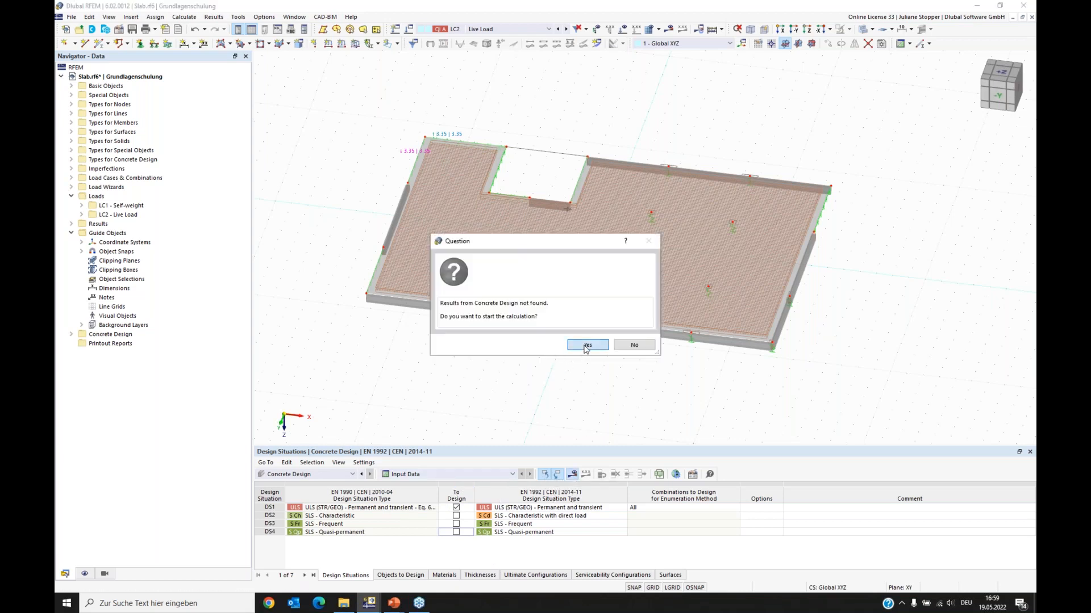
left_click(585, 346)
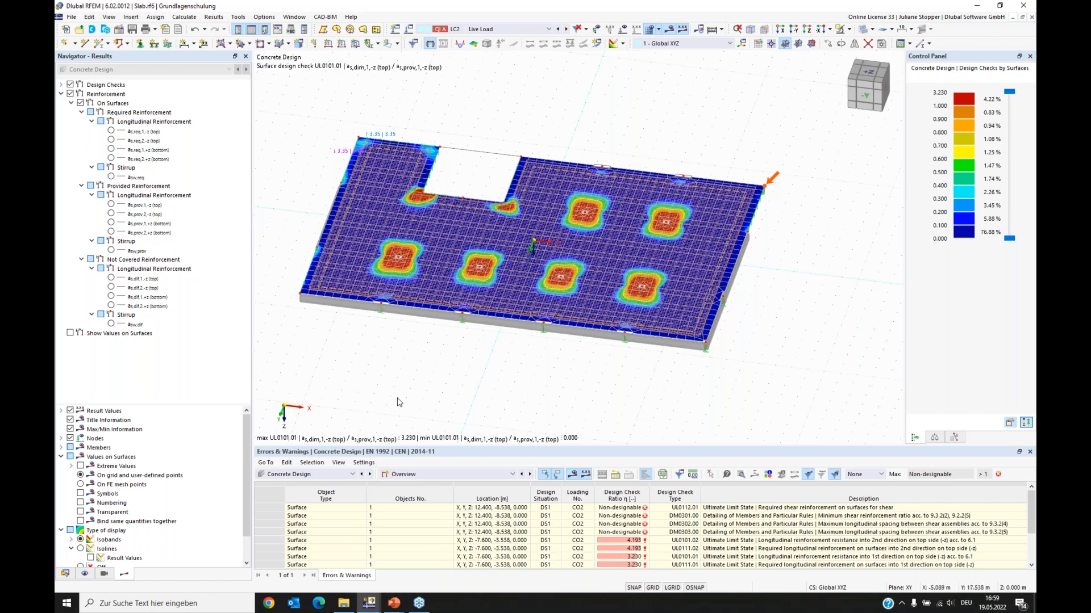
Display the static analysis global deformations for load combination CO2 and hide the FE mesh.
left_click(514, 29)
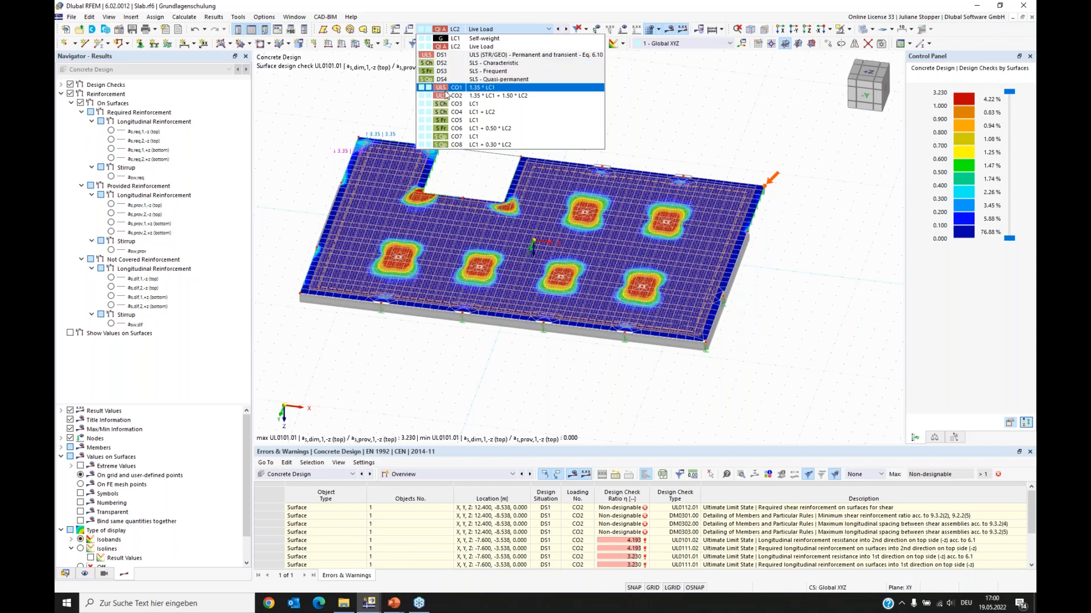
left_click(481, 97)
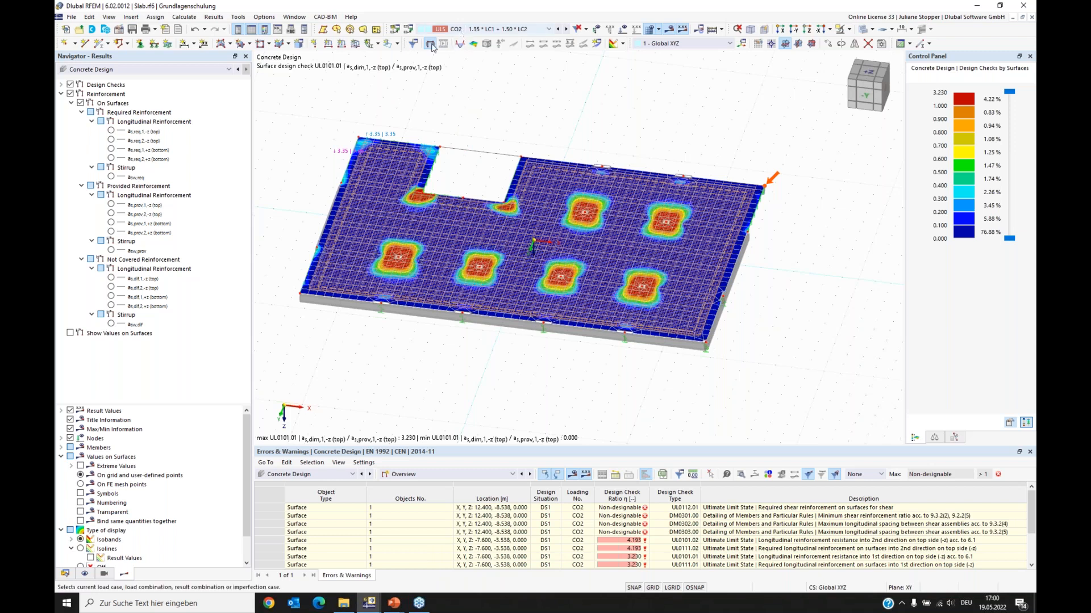
left_click(128, 73)
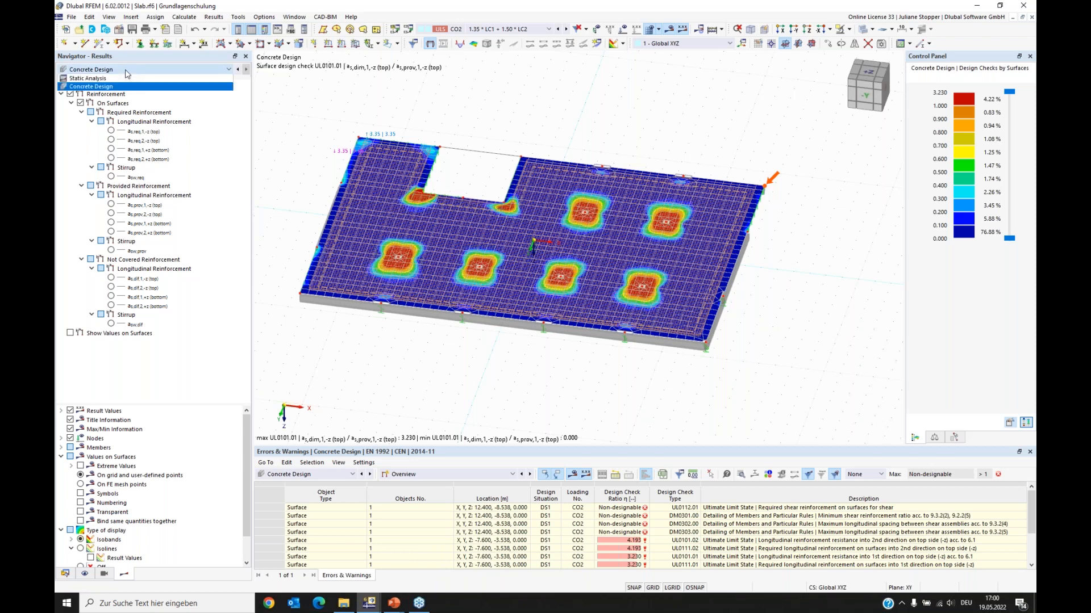
left_click(97, 79)
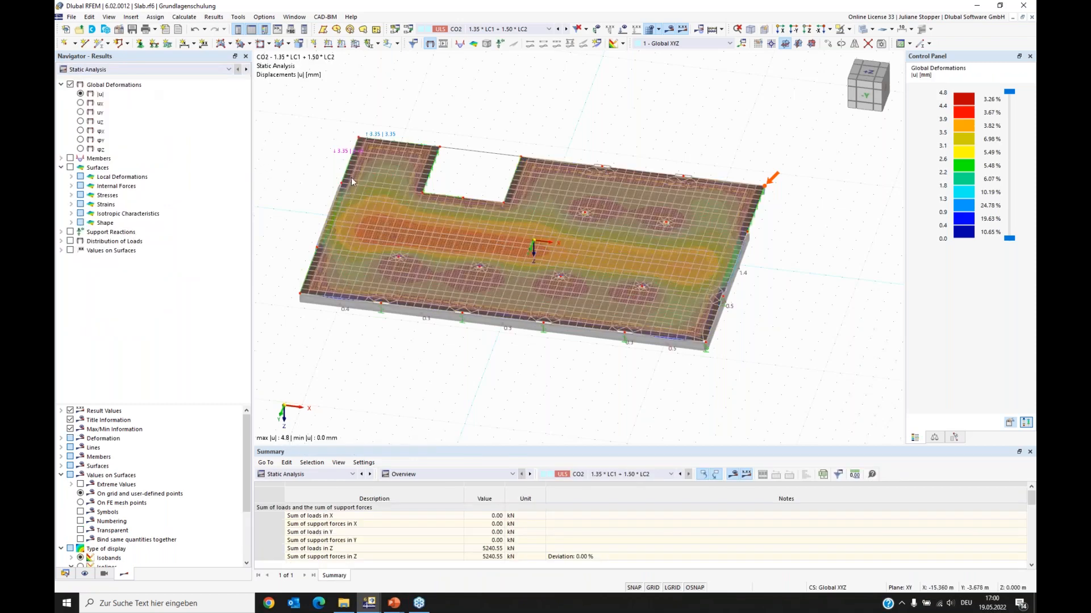
left_click(649, 32)
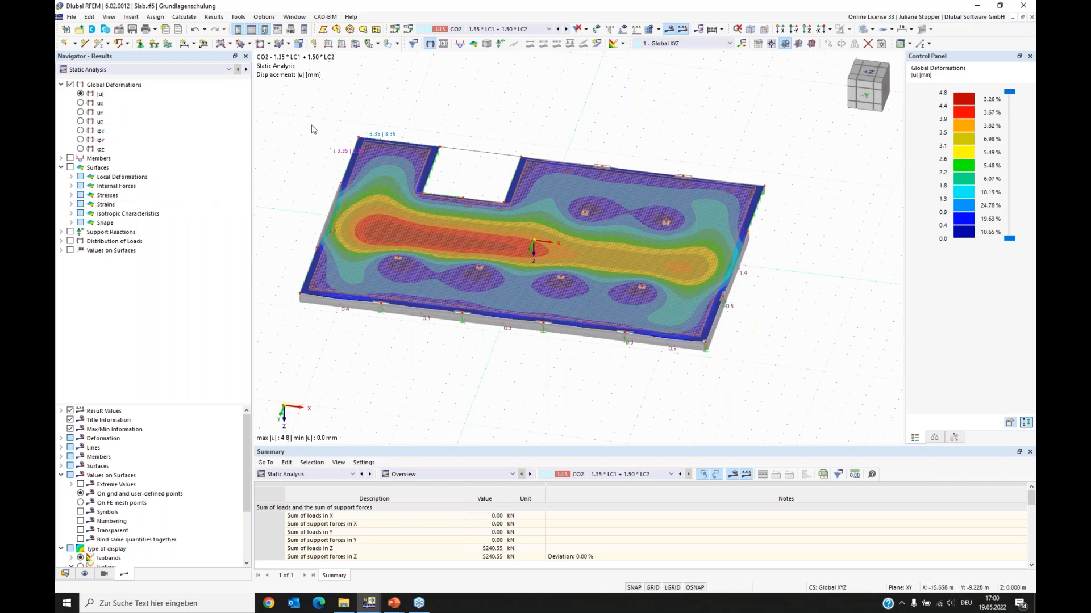
Switch the results to Concrete Design and hide the Types for Concrete Design objects in the model display.
left_click(204, 69)
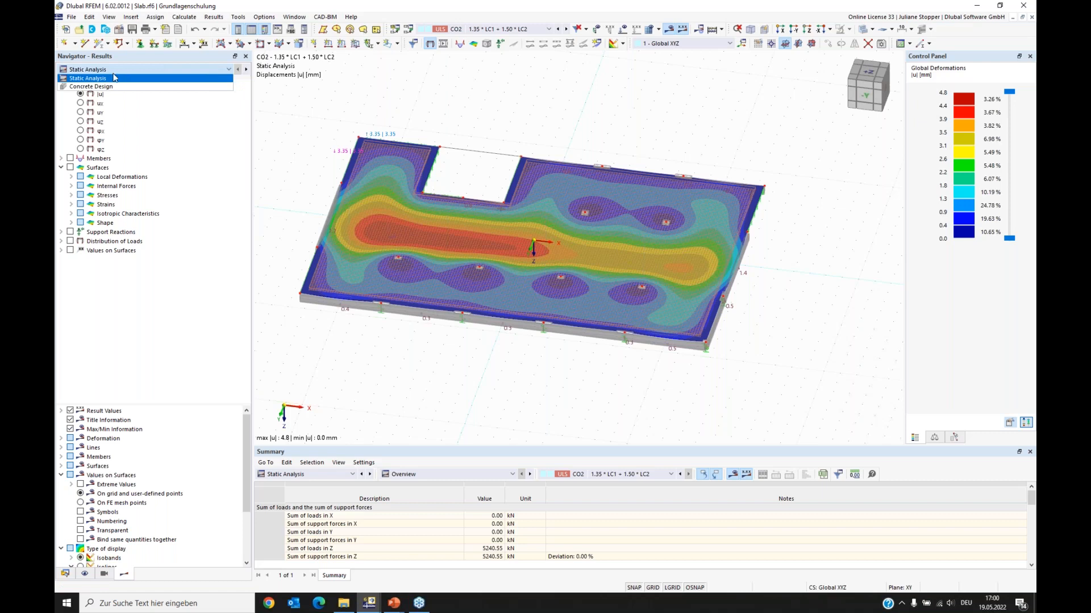
left_click(103, 87)
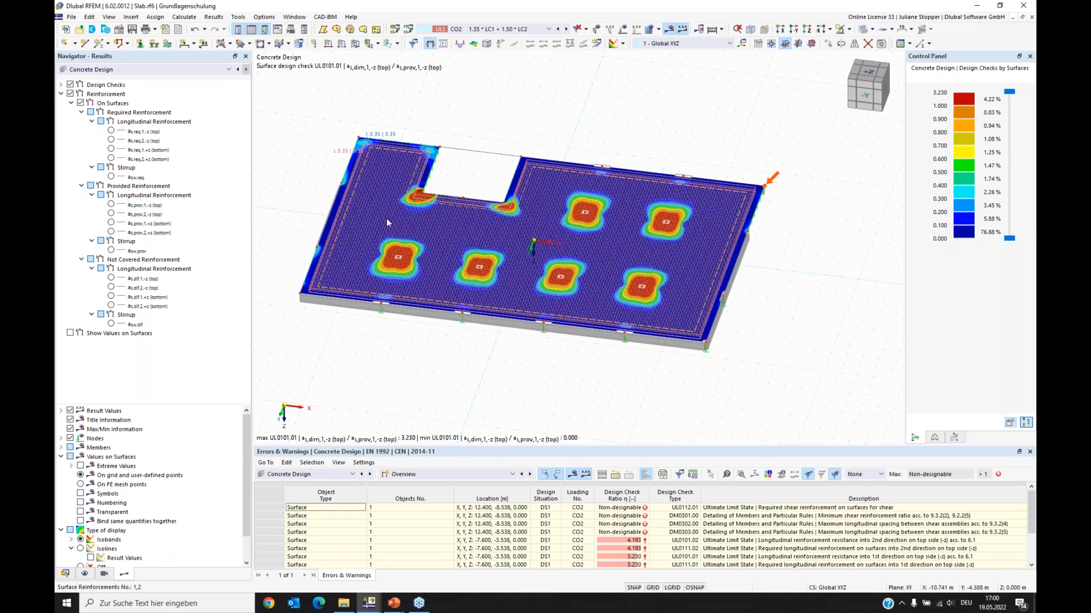
middle_click_drag(379, 348, 309, 431, "ctrl")
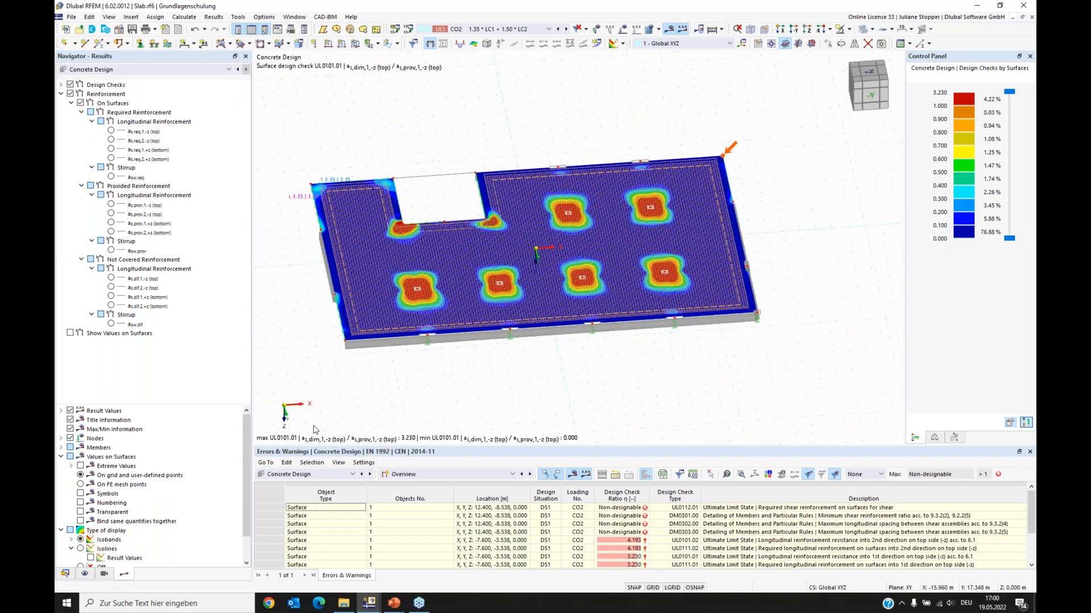
left_click(83, 574)
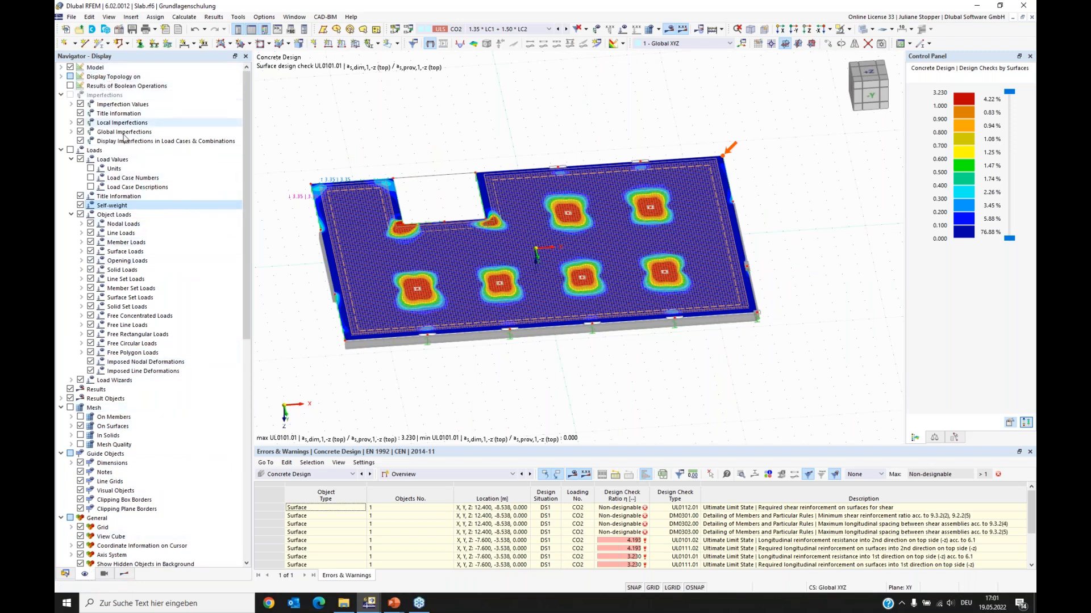
left_click(61, 95)
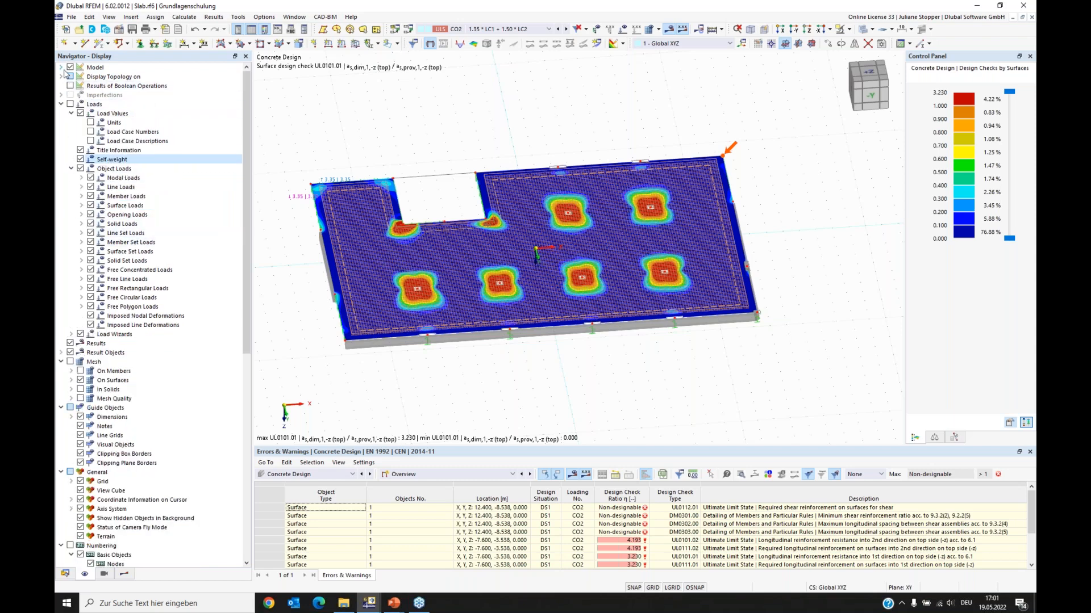
left_click(62, 67)
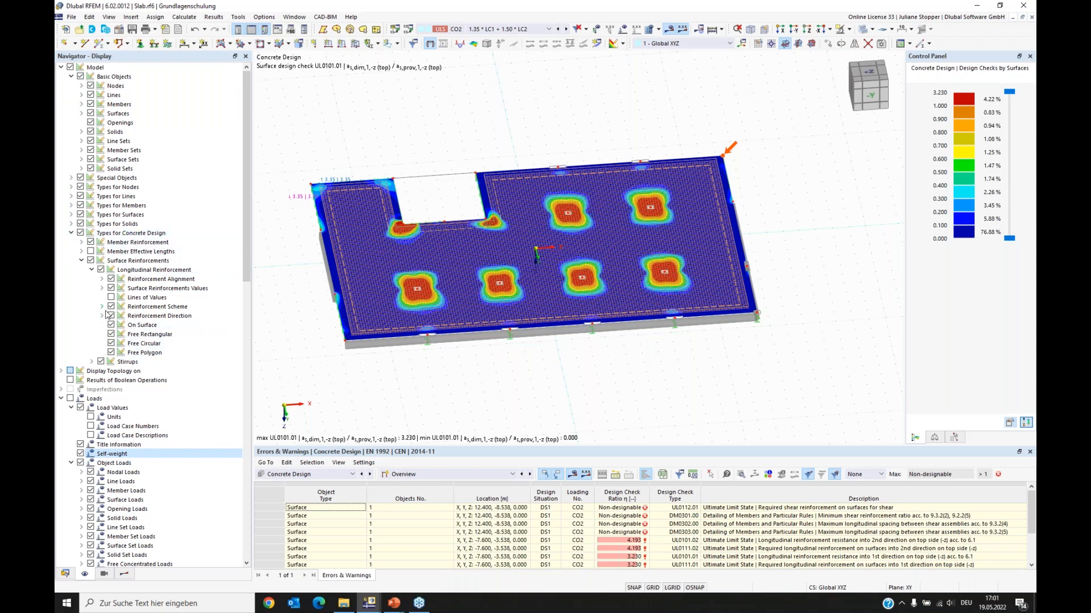
left_click(80, 233)
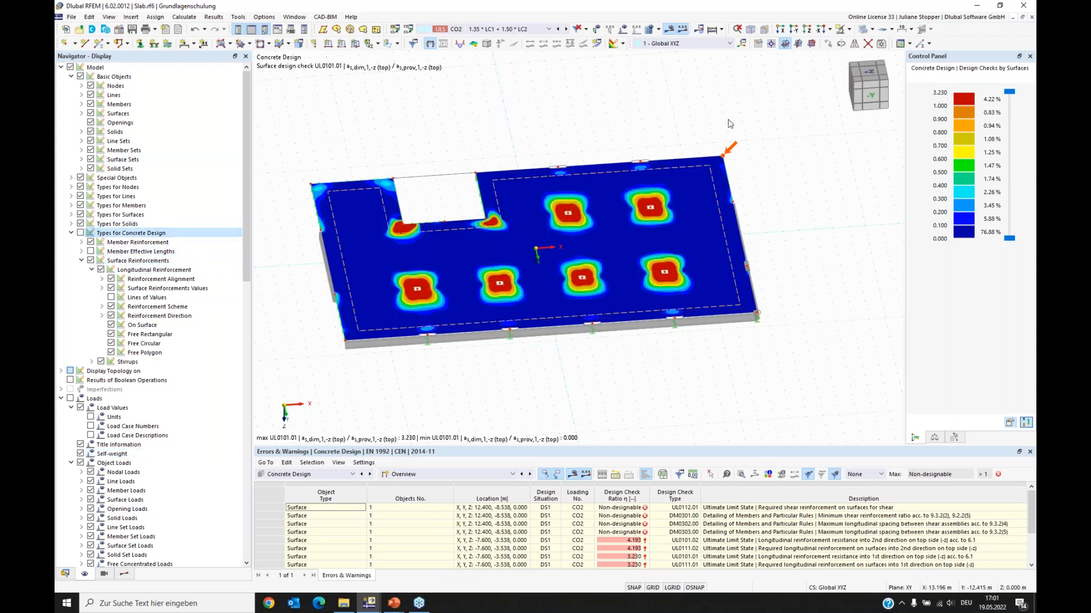
left_click(124, 574)
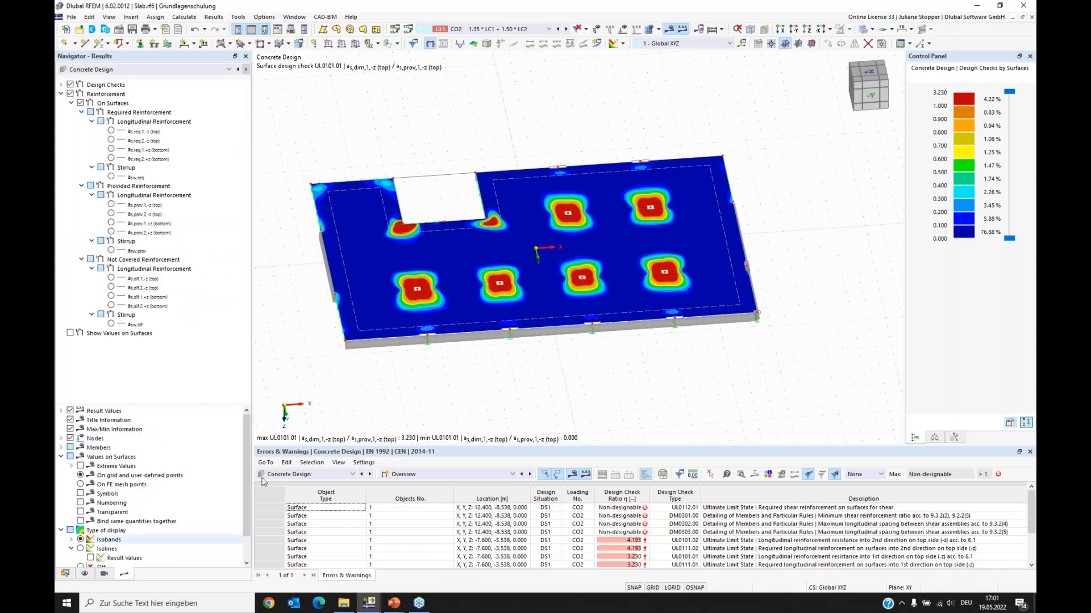
With the slab in plan view, list the design ratios on surfaces by design situation and filter out the detailing checks.
left_click(811, 43)
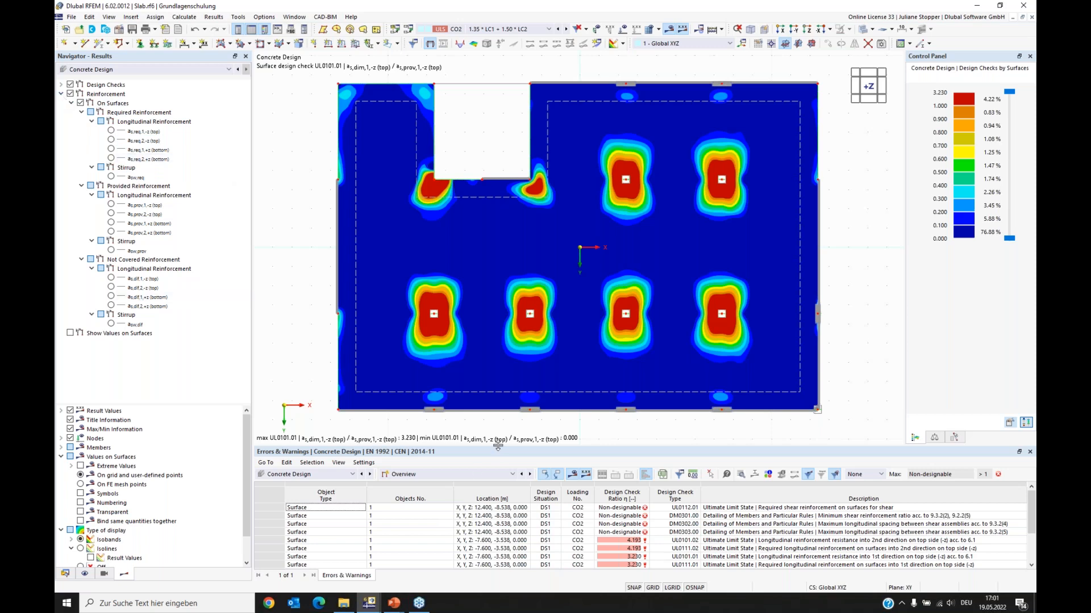
left_click_drag(499, 446, 498, 350)
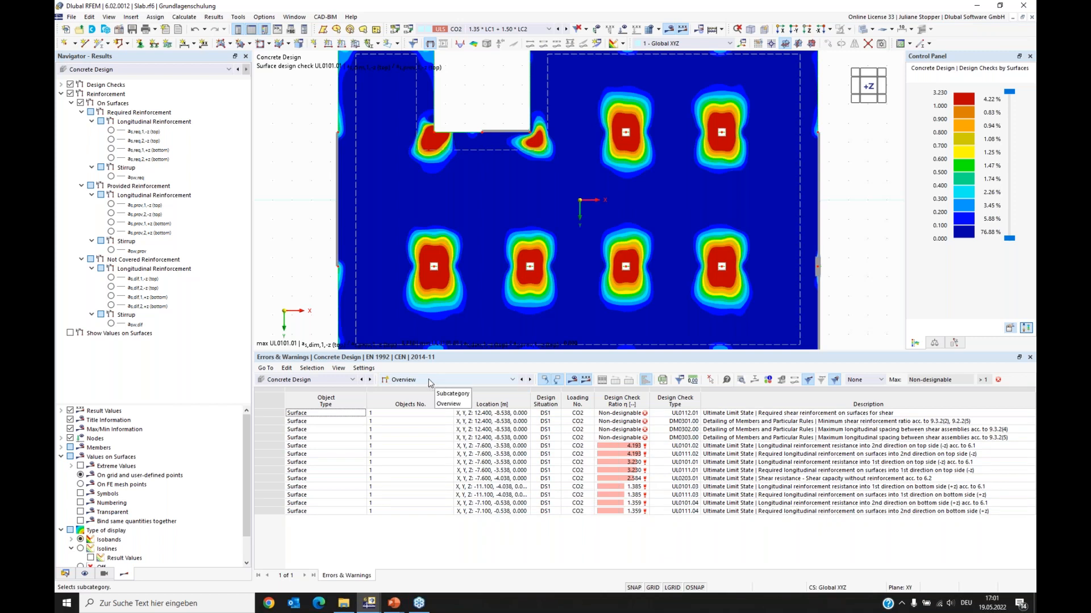
left_click(495, 382)
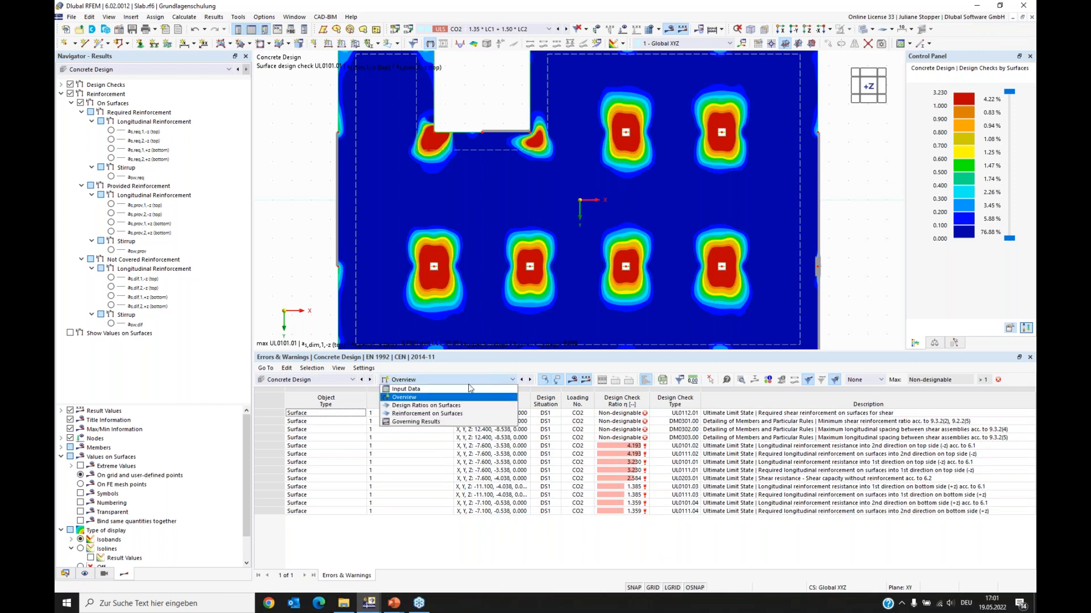
left_click(439, 405)
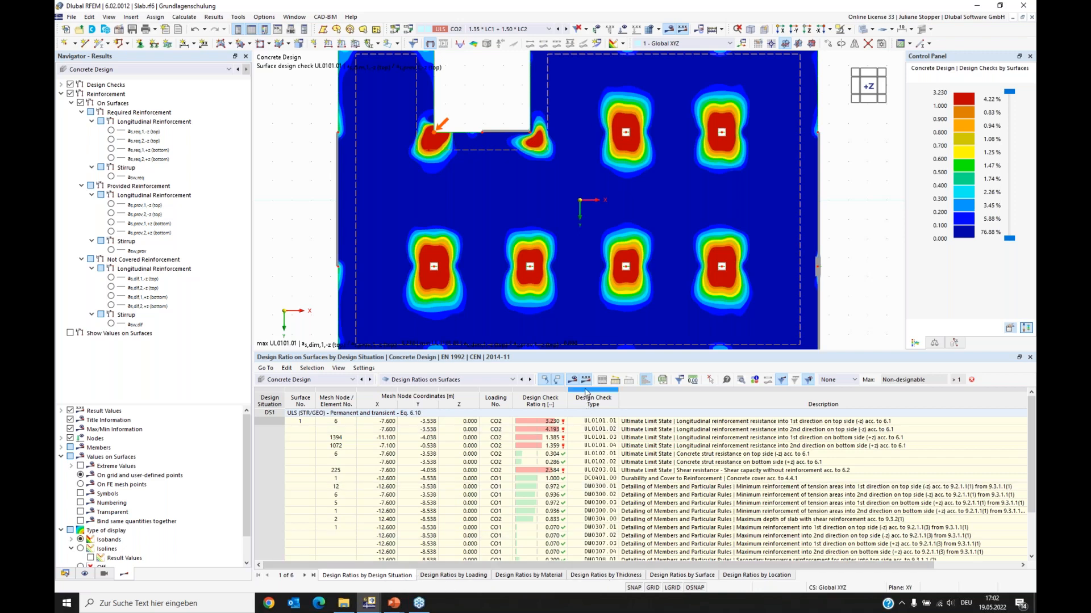
left_click_drag(591, 345, 590, 312)
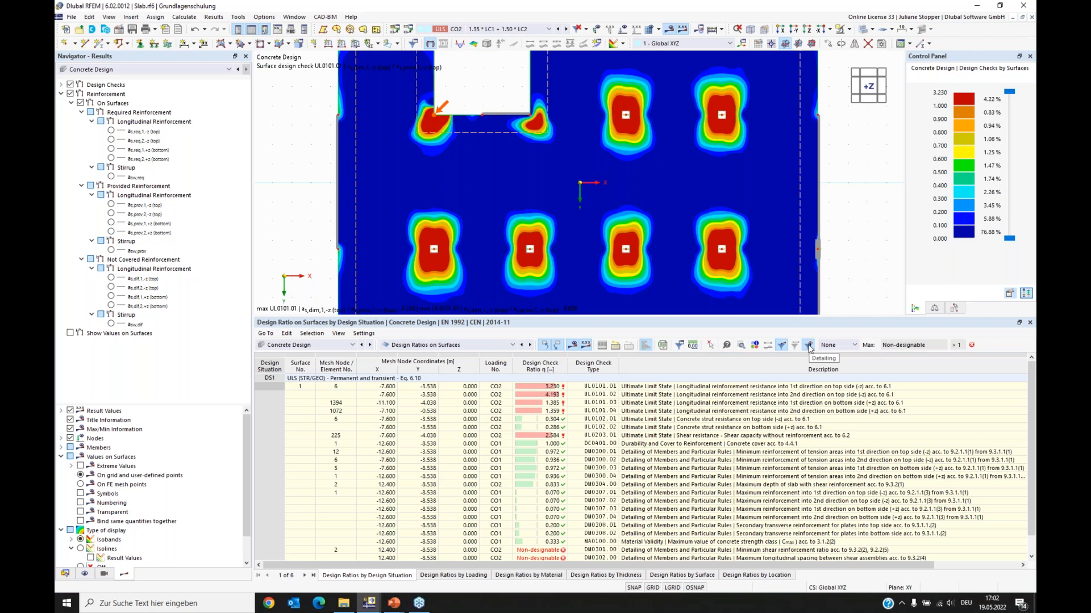
left_click(808, 346)
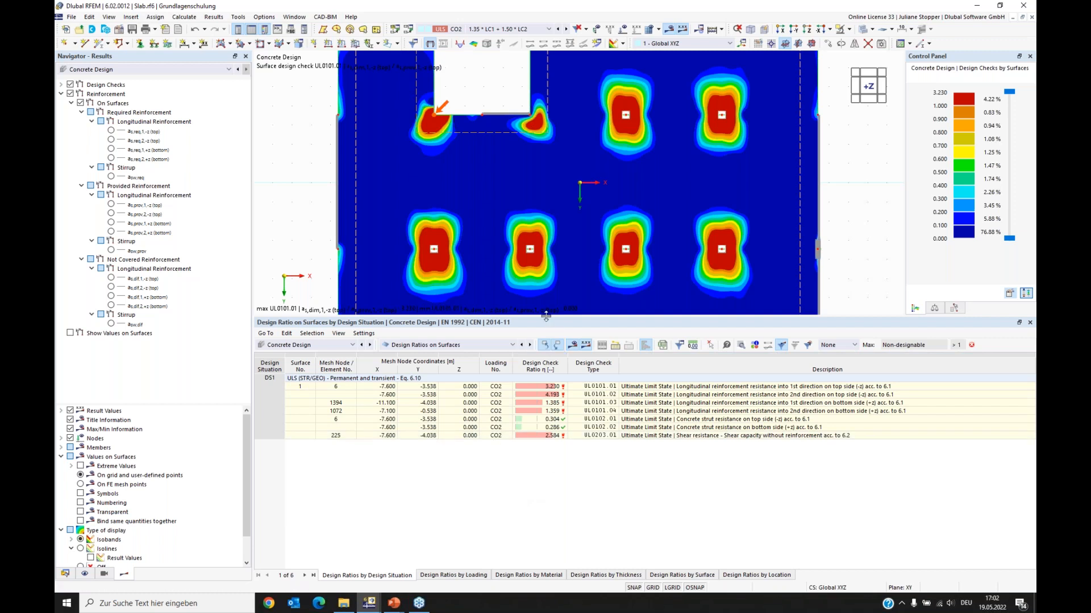
left_click_drag(547, 321, 545, 373)
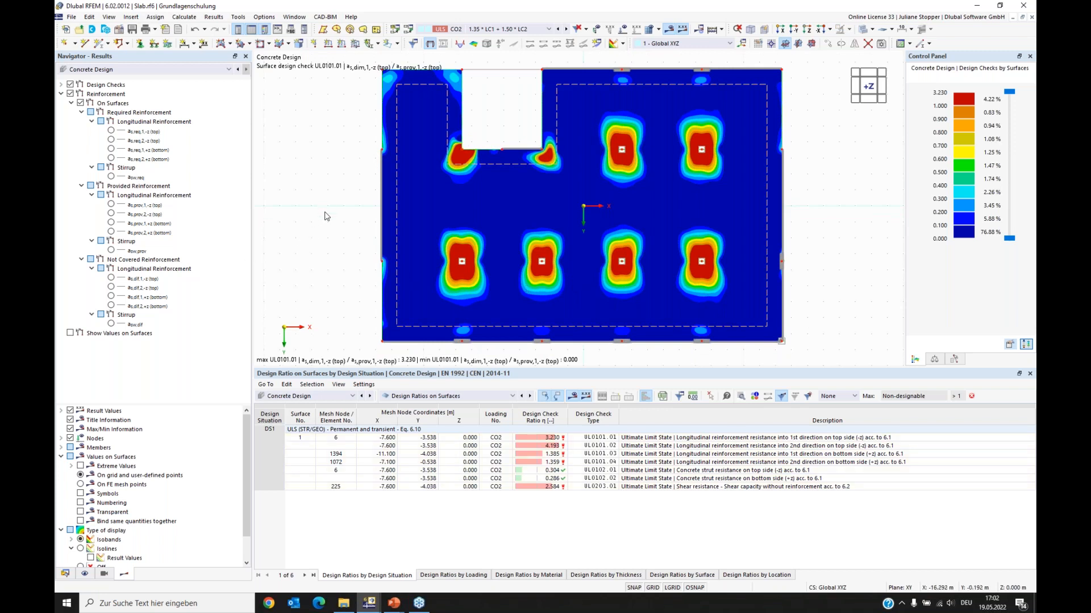
Turn off the reinforcement results and view design checks UL0101.02, UL0101.03 and UL0101.04 on the slab, one after another.
left_click(62, 94)
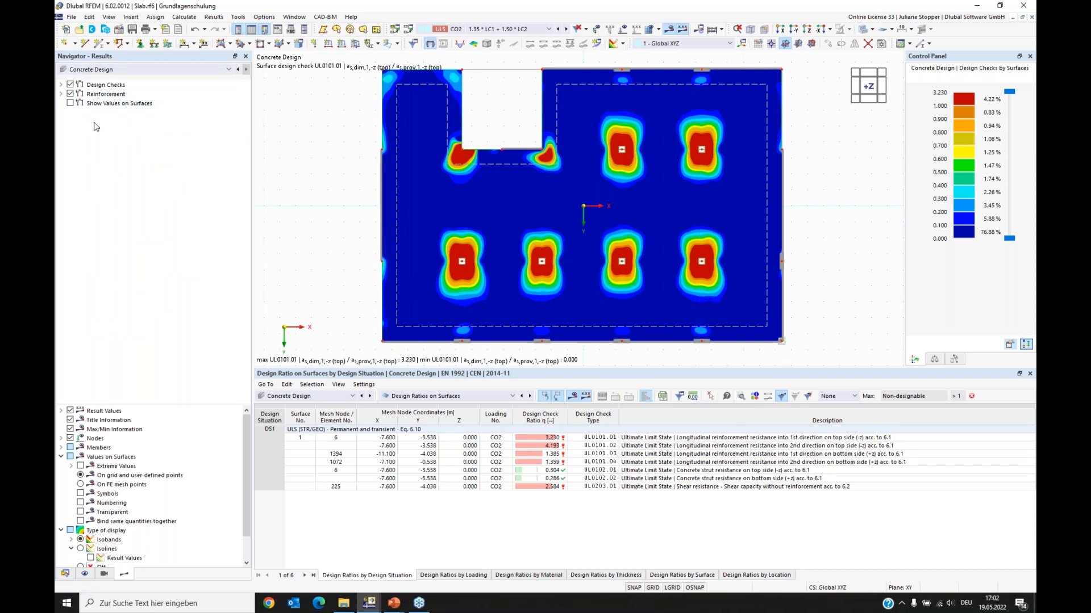
left_click(70, 94)
left_click(61, 85)
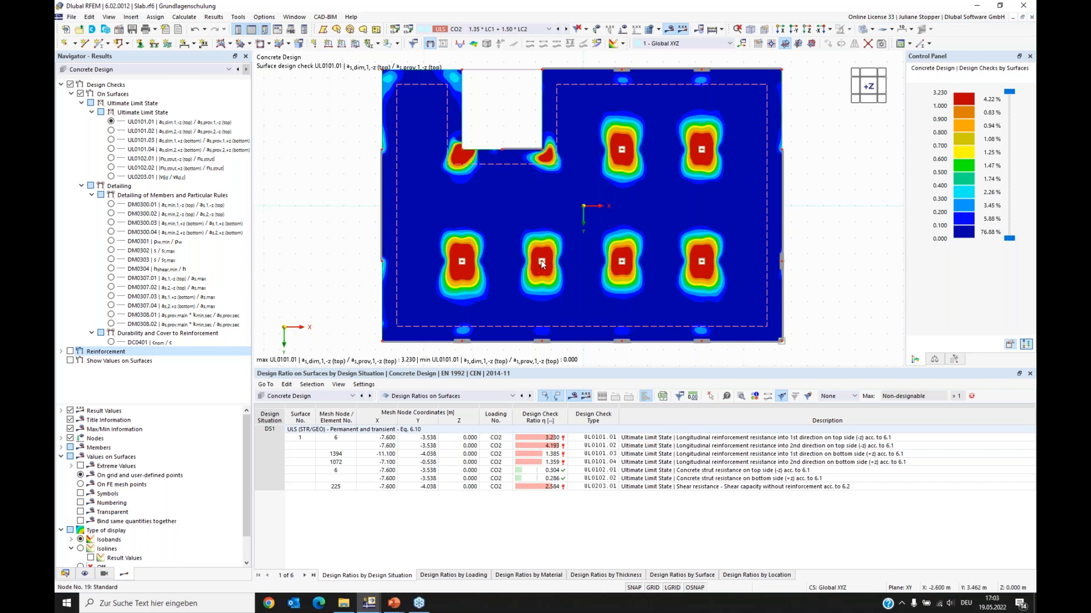
left_click(111, 132)
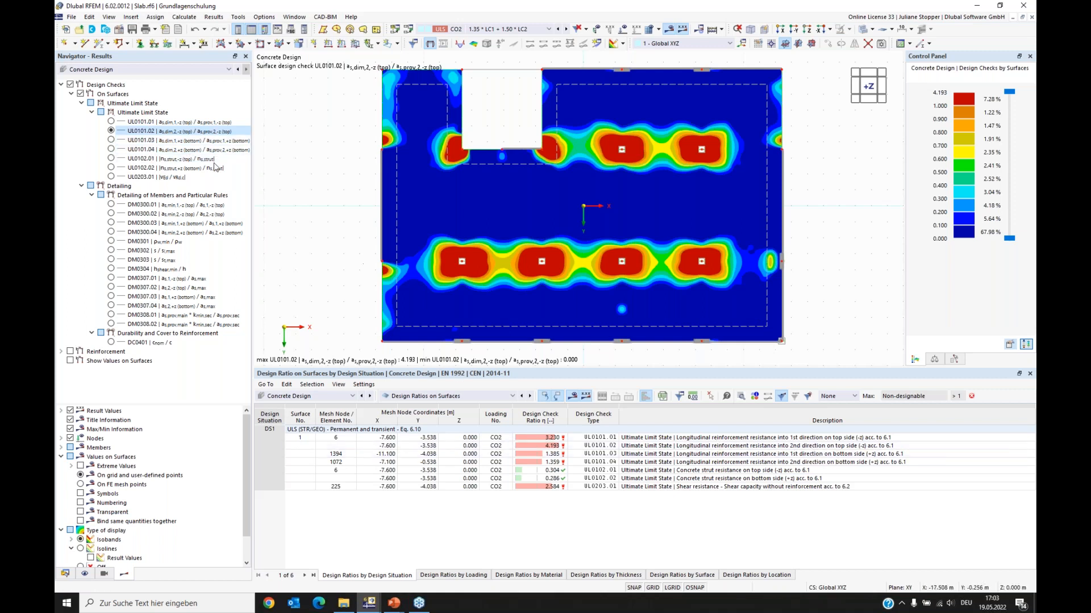
left_click(111, 139)
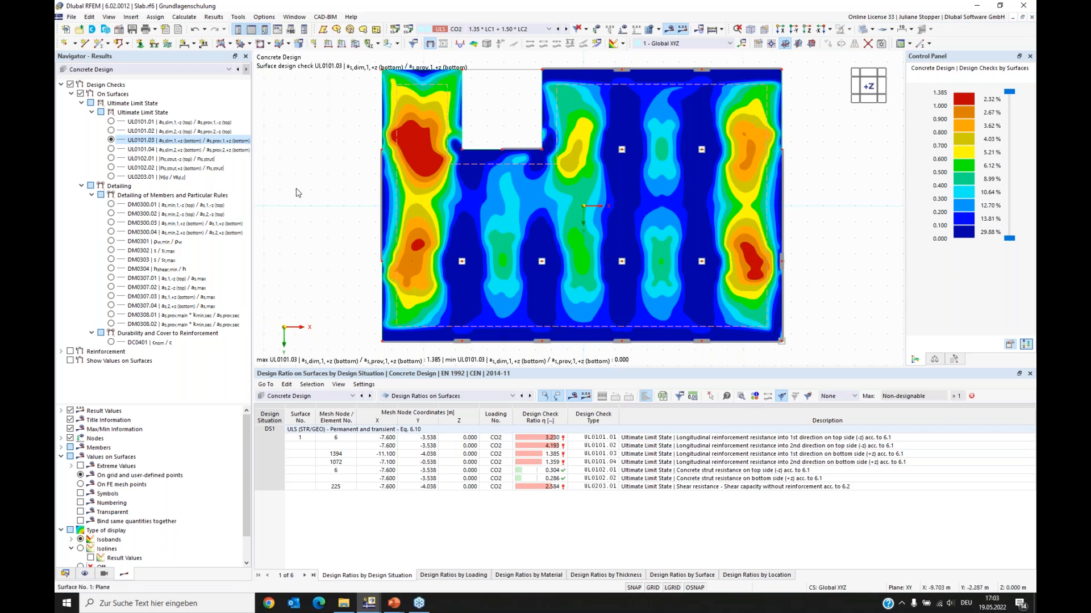
left_click(163, 150)
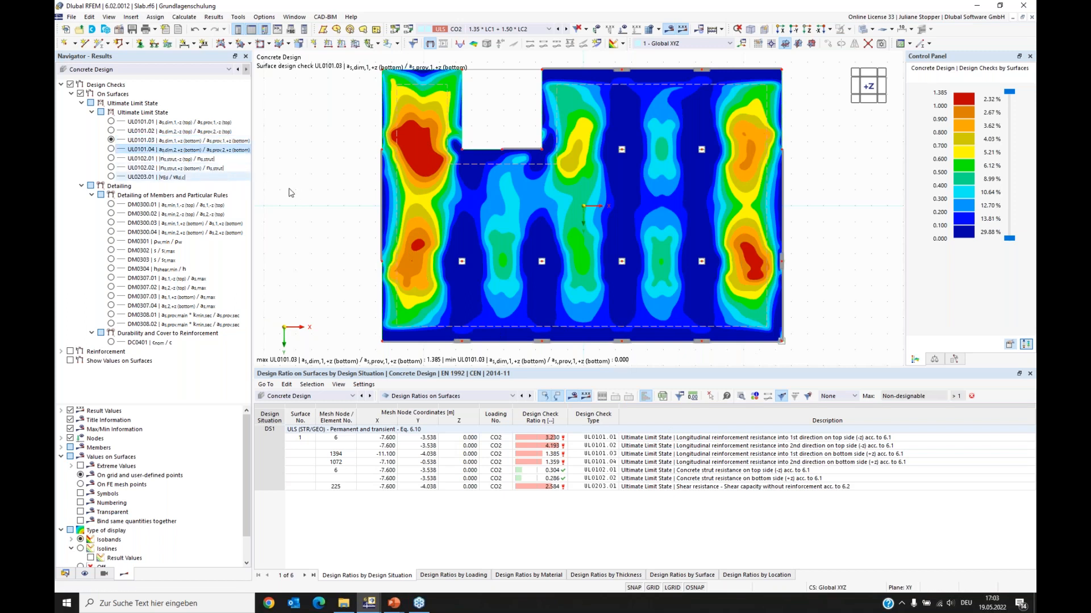
left_click(111, 149)
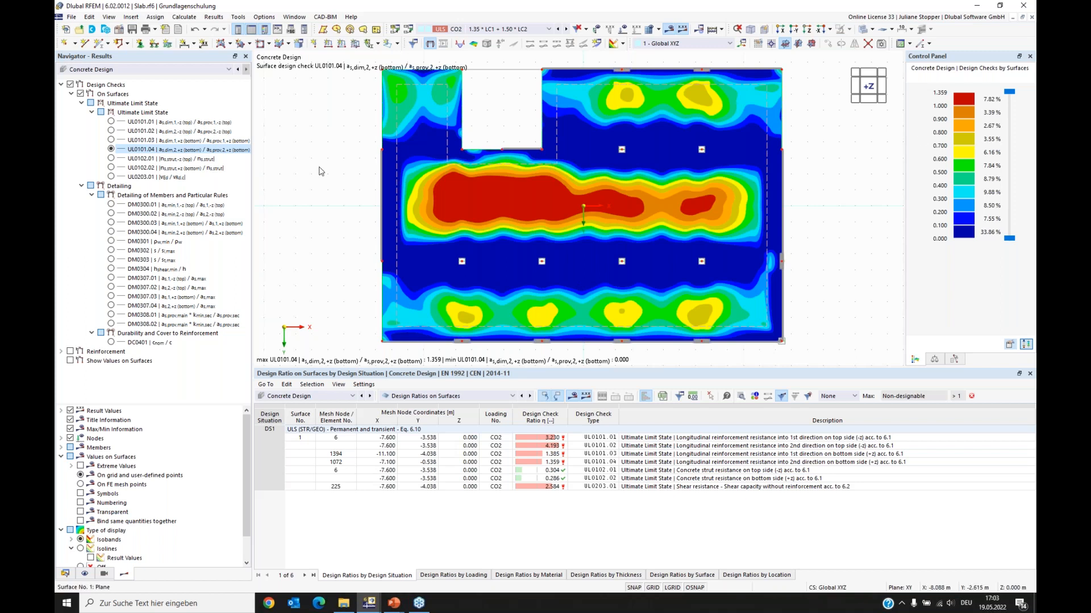
Replace the design check results with the required longitudinal reinforcement, viewing directions 1 and 2 for the top and bottom sides.
left_click(61, 85)
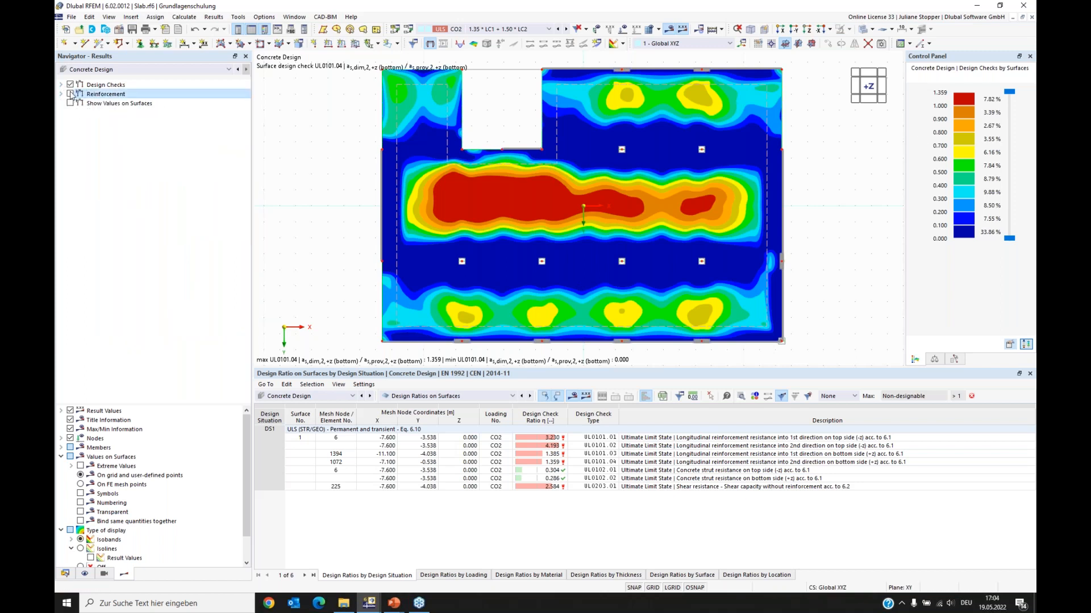
left_click(70, 84)
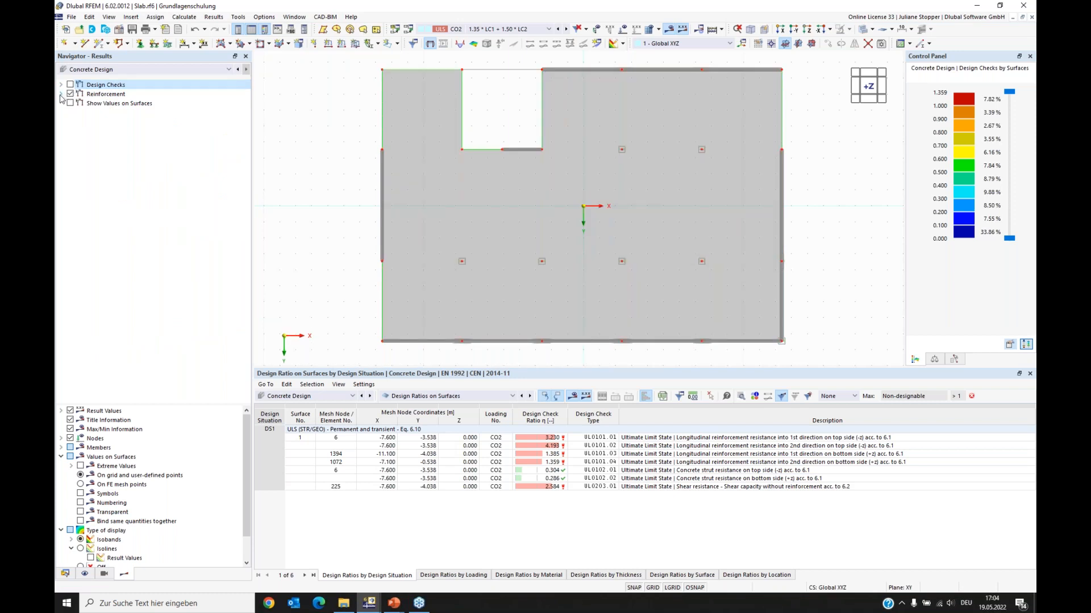
left_click(61, 95)
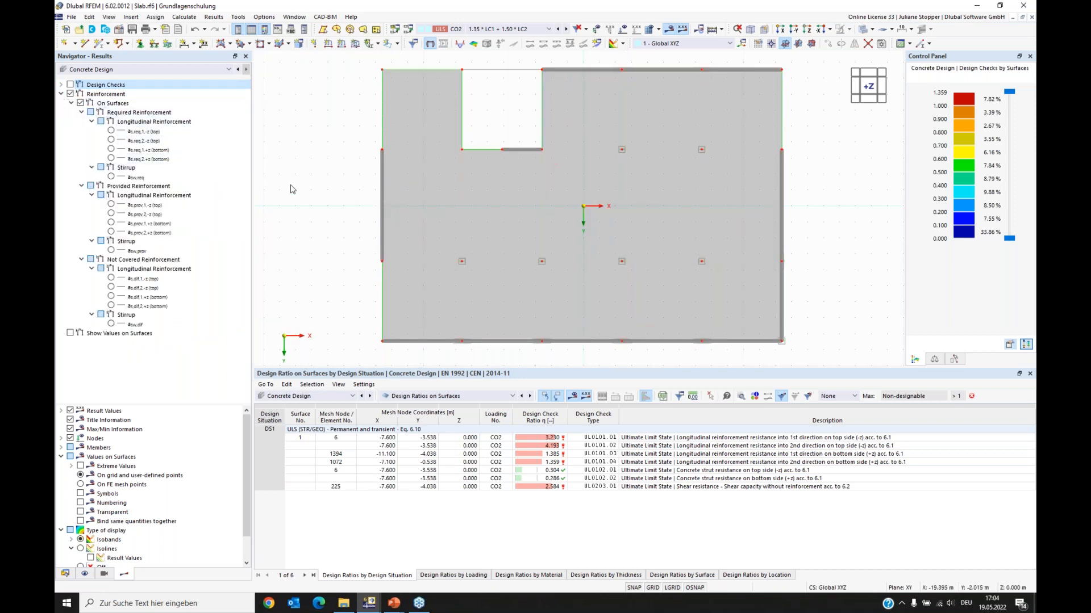
left_click(112, 131)
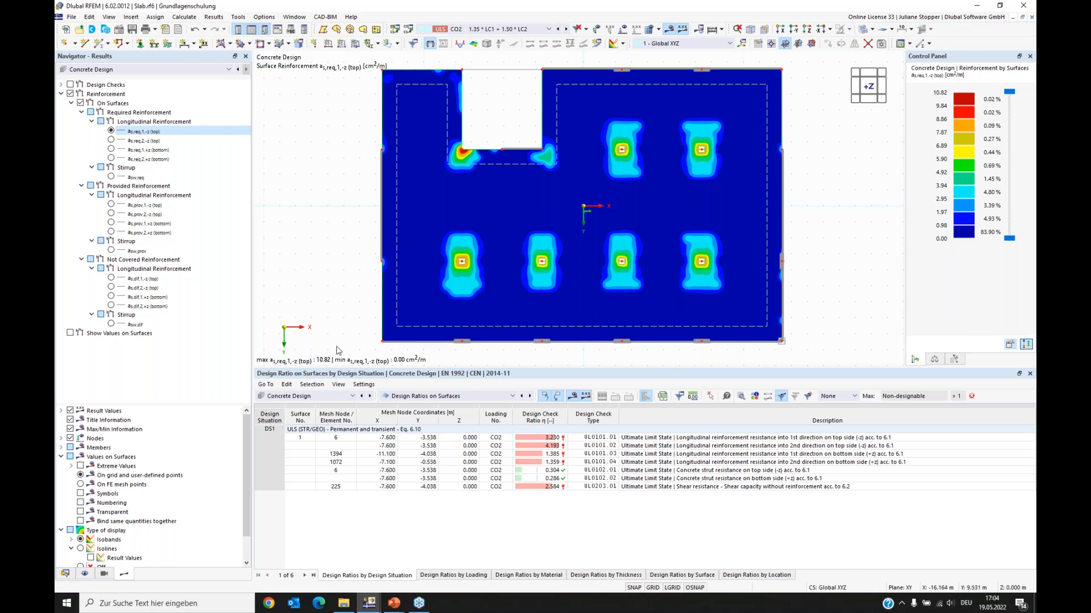
left_click(111, 141)
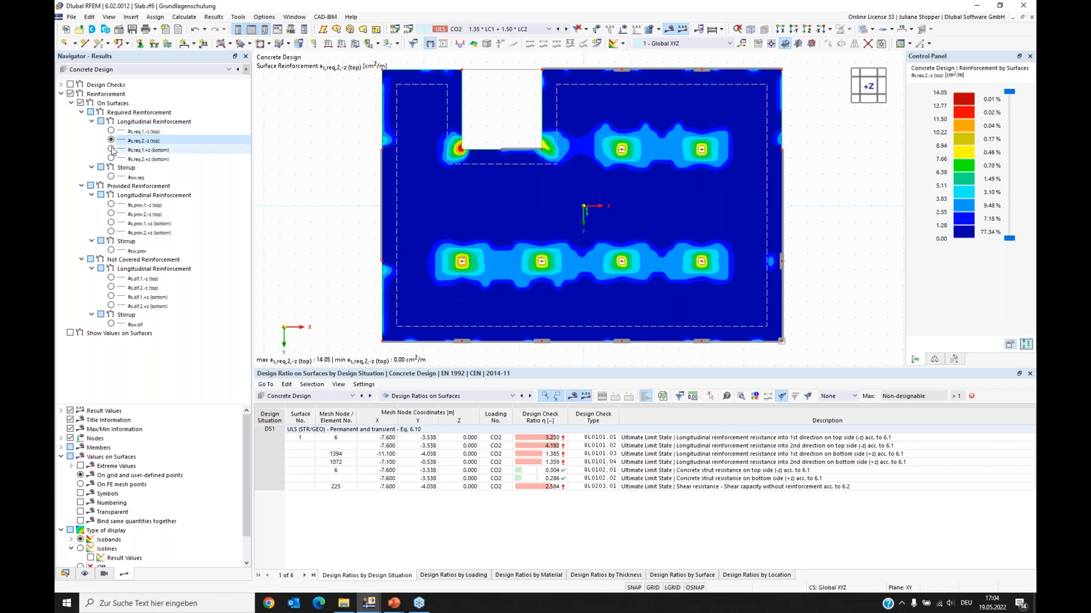
left_click(112, 150)
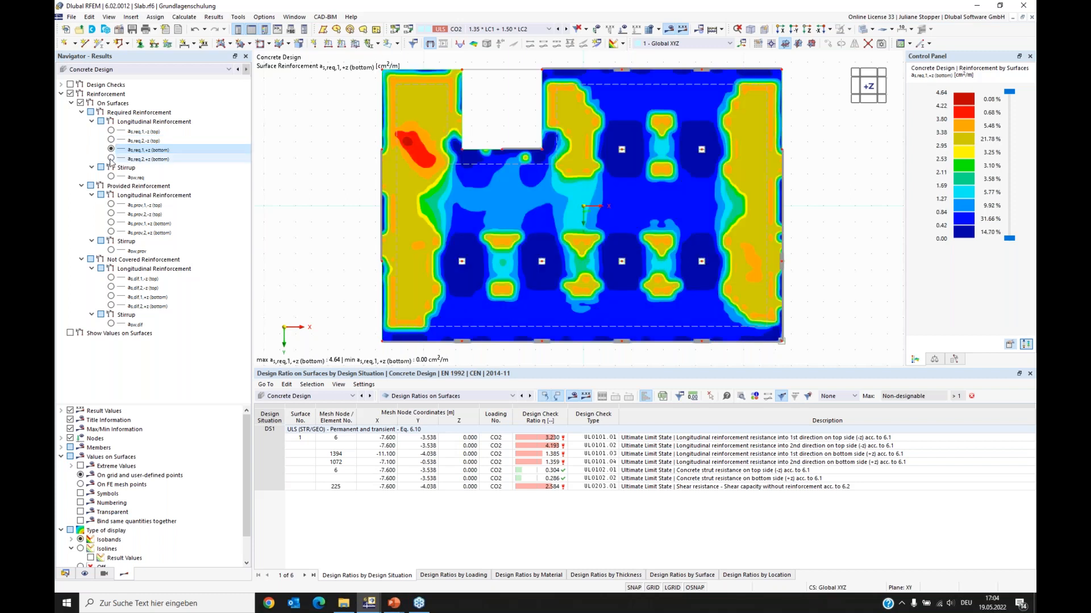
left_click(111, 159)
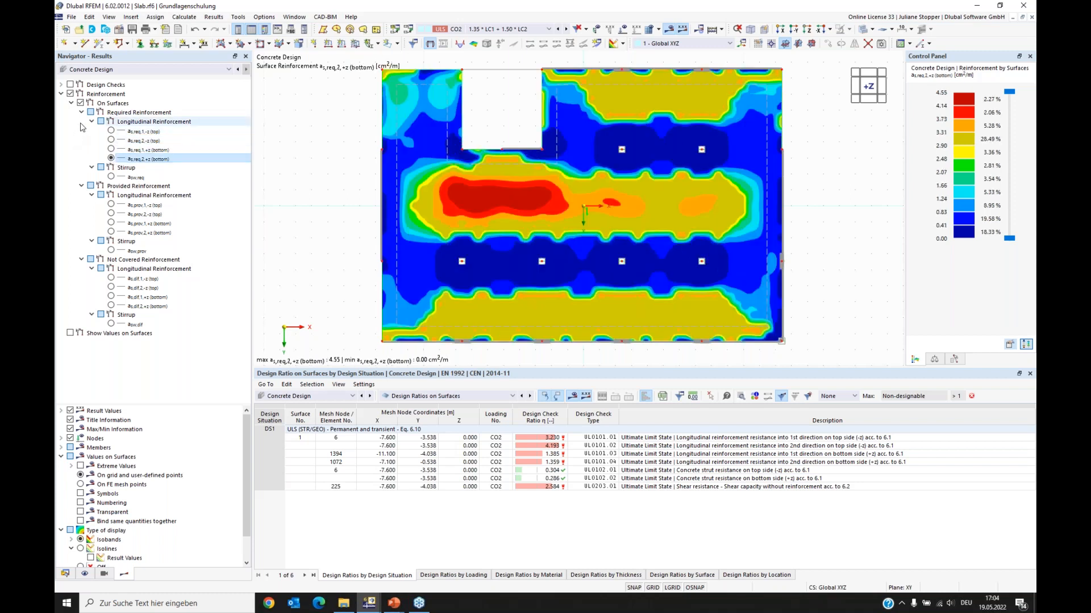
View the provided longitudinal reinforcement of the slab in directions 1 and 2 for the top and bottom sides.
left_click(111, 205)
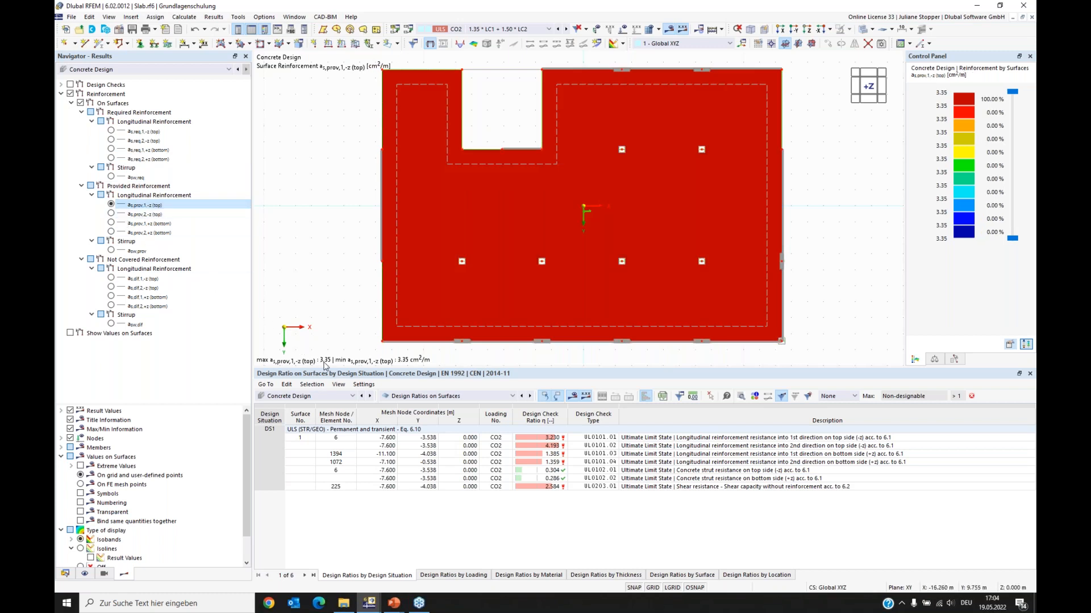
left_click(111, 214)
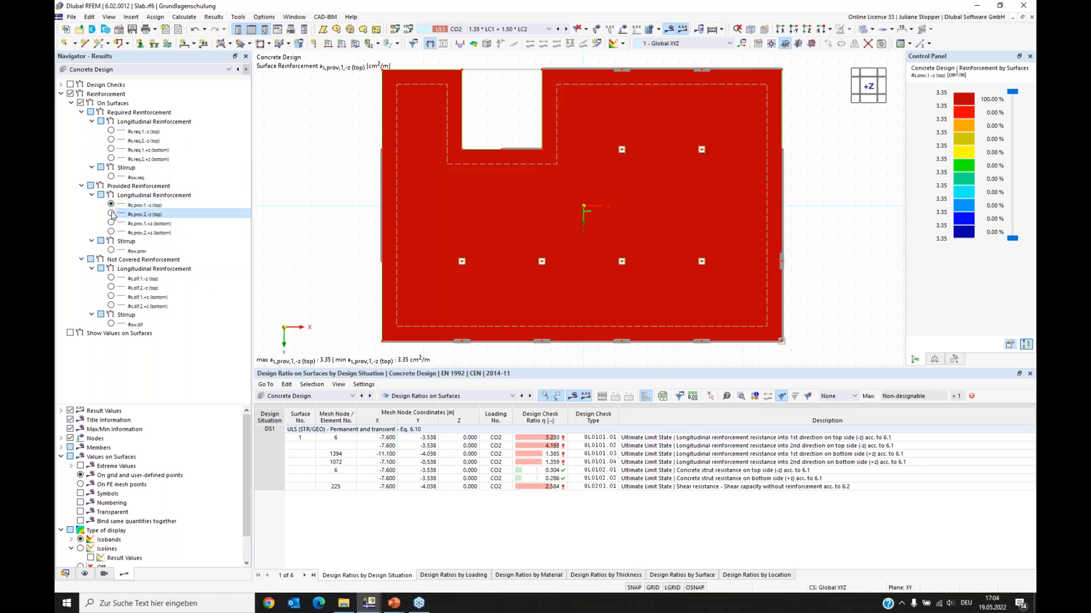
left_click(111, 223)
left_click(111, 232)
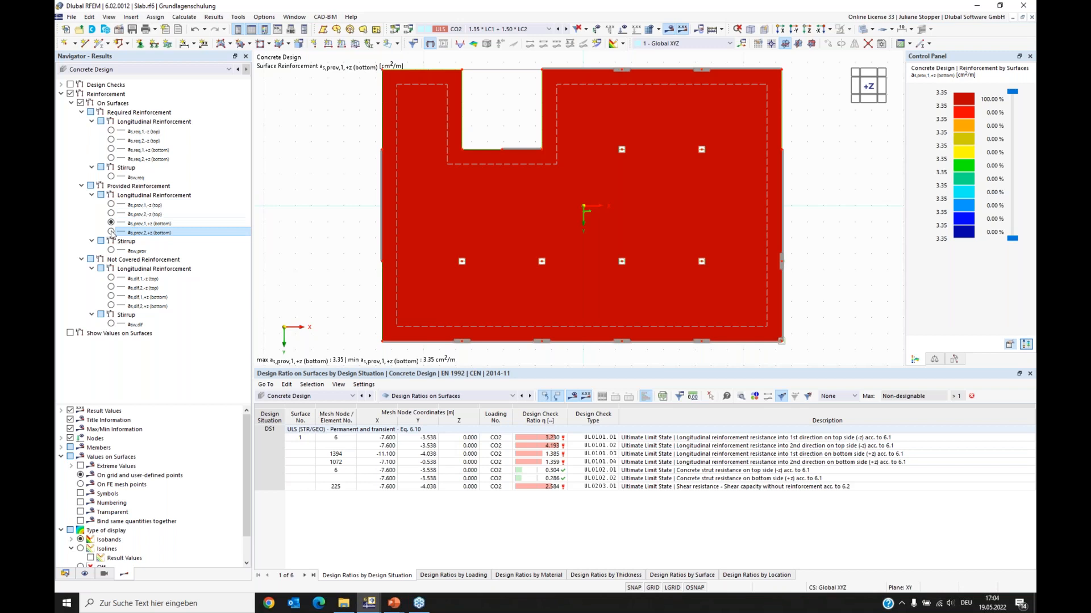
View the not covered longitudinal reinforcement of the slab in directions 1 and 2 for the top and bottom sides.
left_click(81, 186)
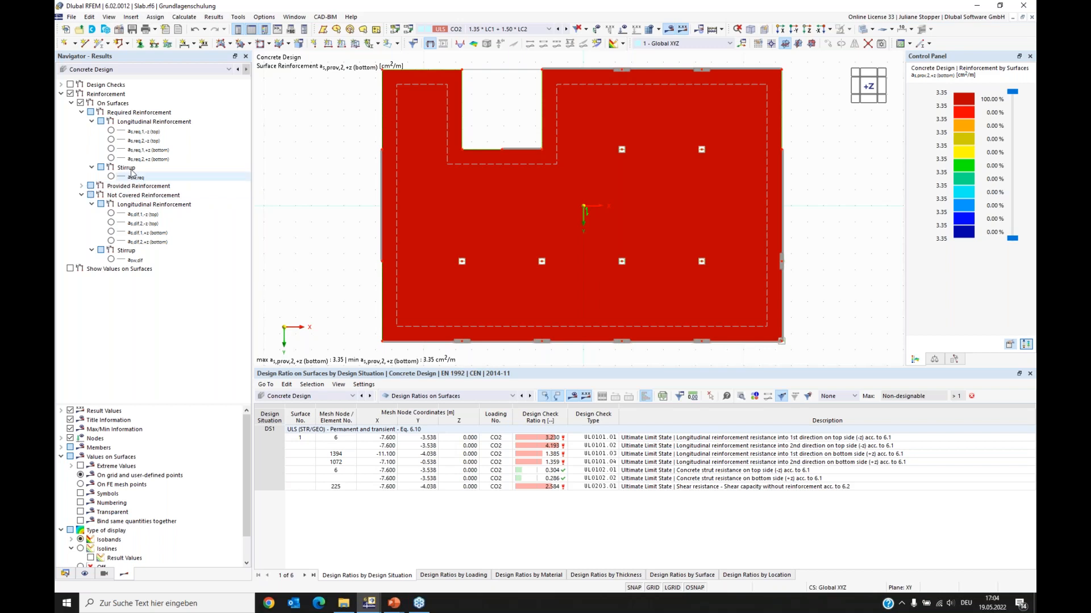
left_click(142, 215)
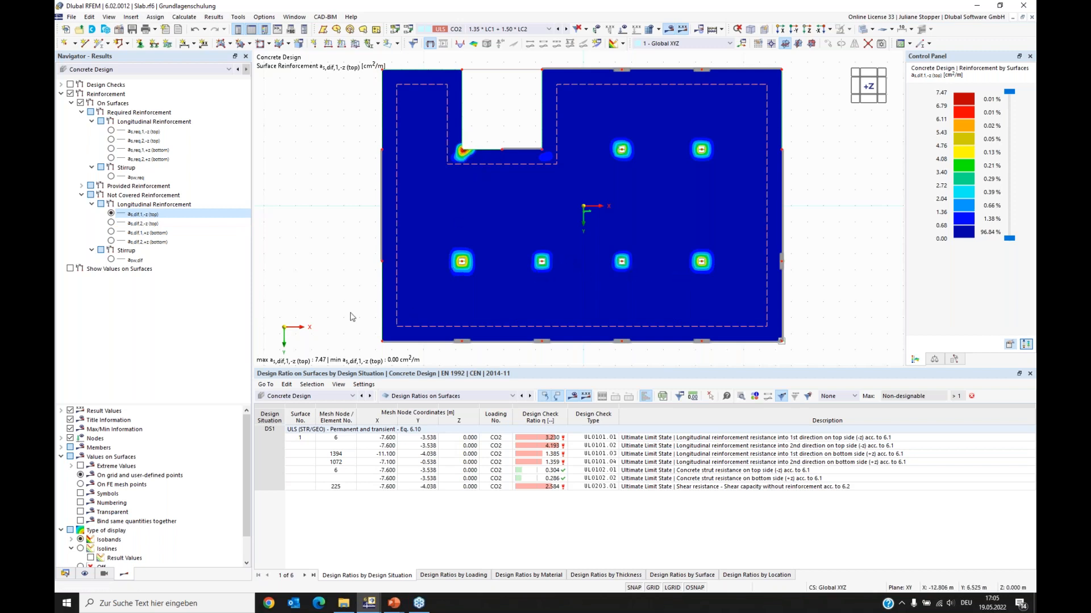
left_click(111, 223)
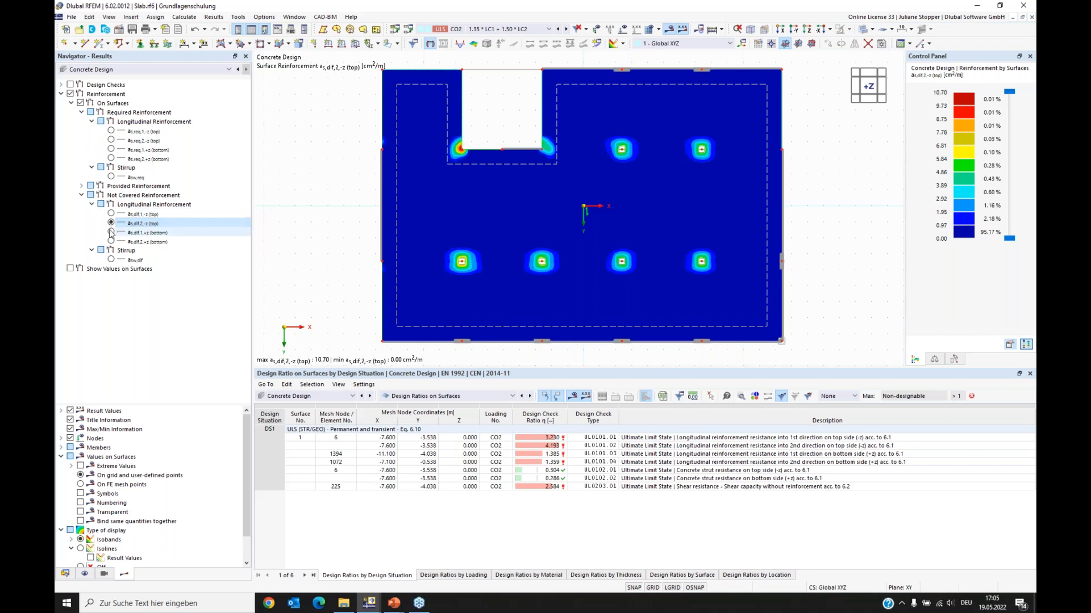
left_click(110, 233)
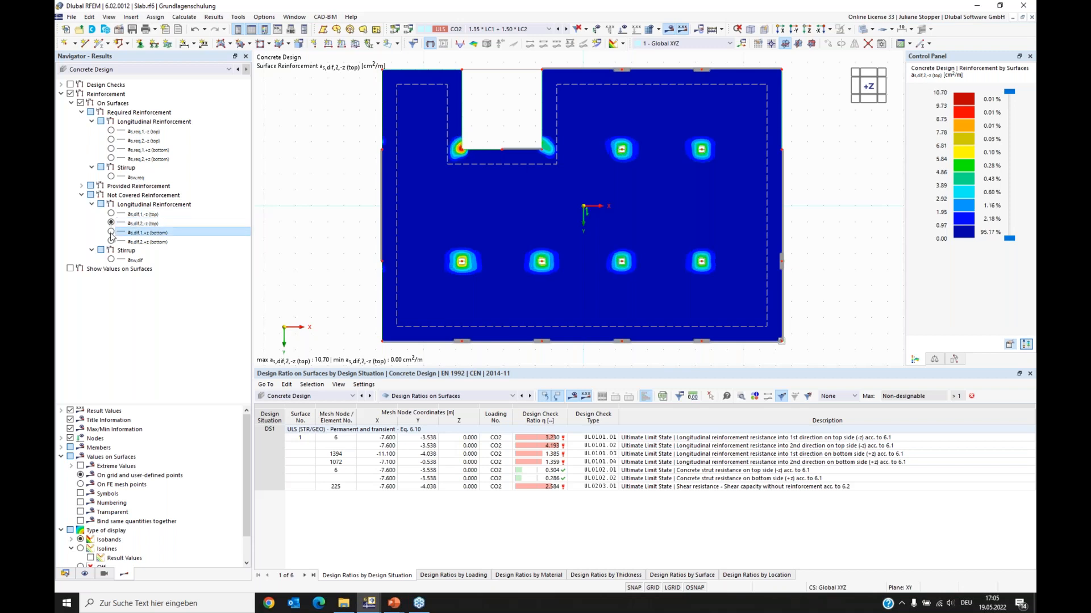
left_click(111, 242)
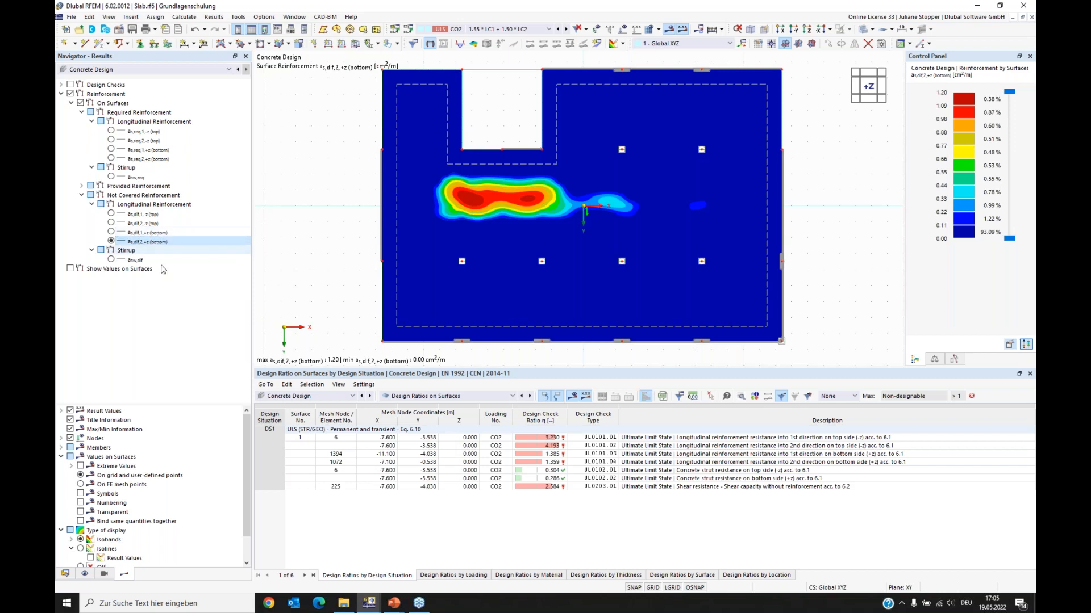
Set the bar diameter of the bottom surface reinforcement to 10 mm, including its transverse reinforcement, and accept deleting the concrete design results.
left_click(66, 574)
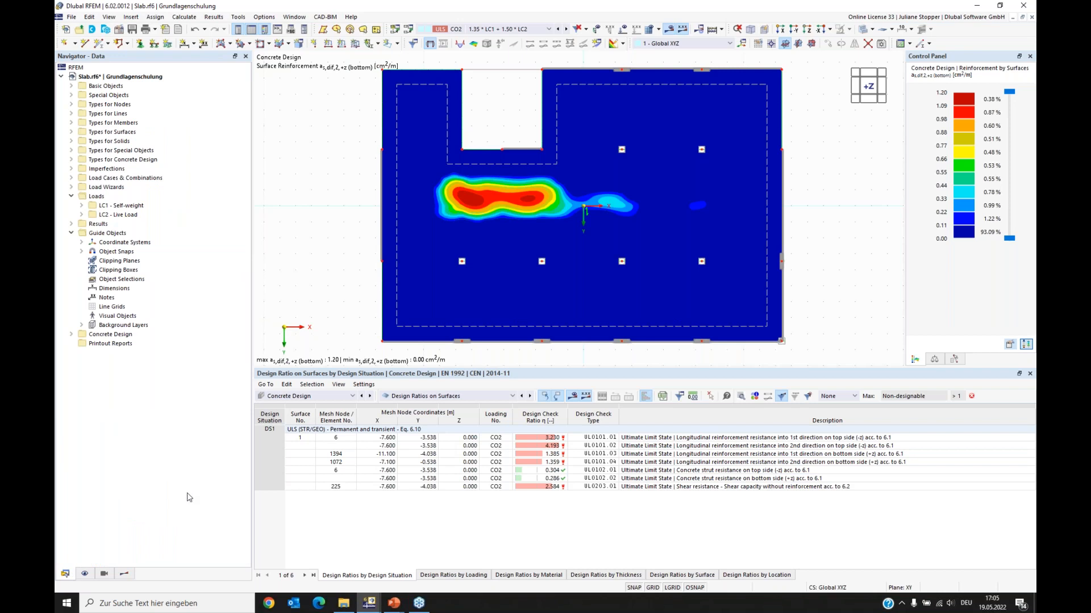
left_click(71, 233)
left_click(71, 196)
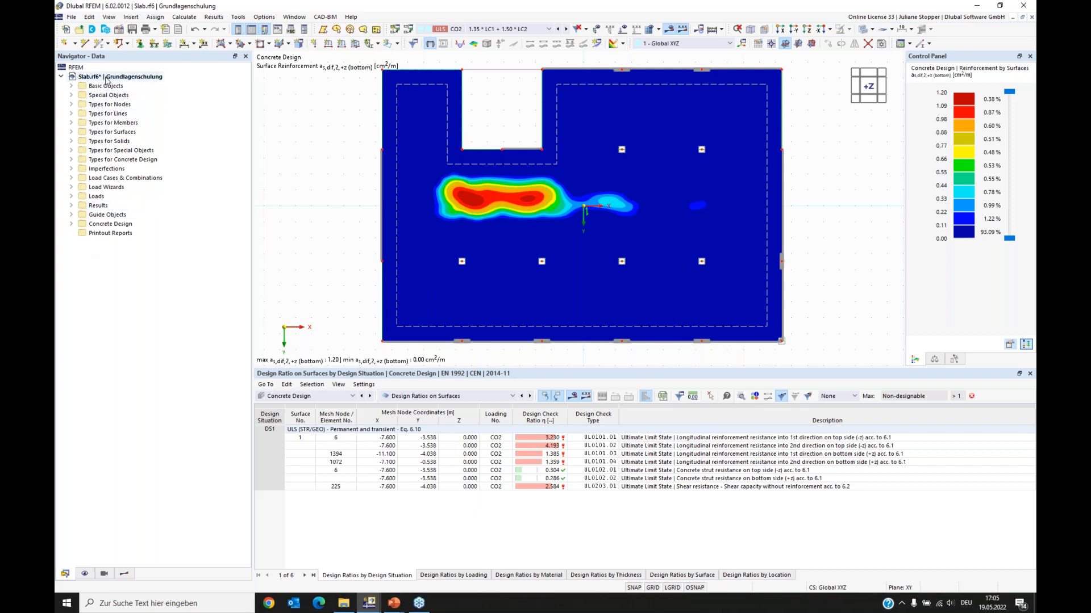
left_click(71, 151)
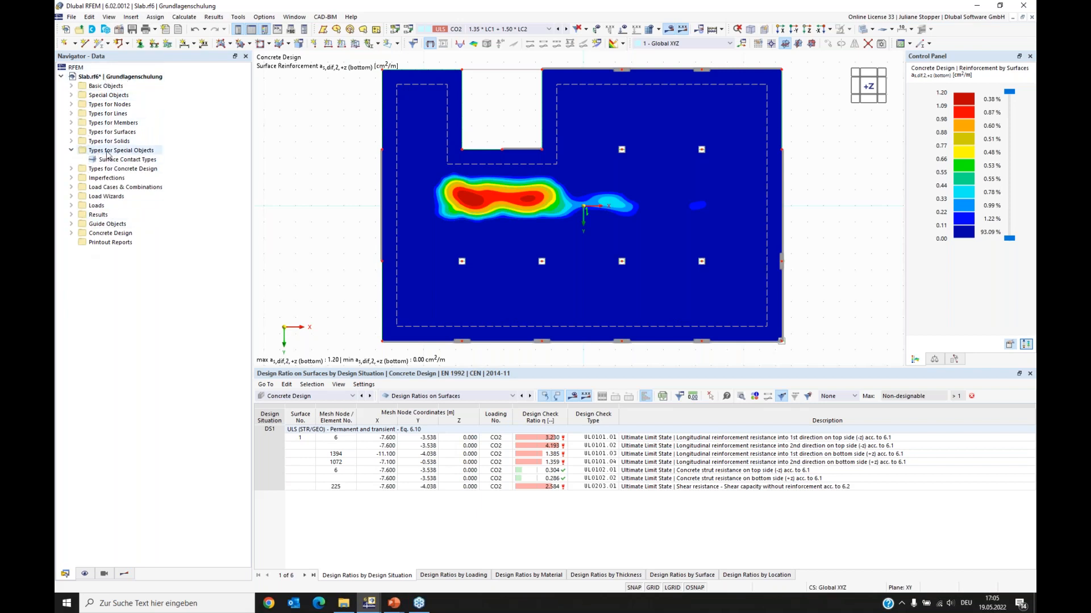
left_click(71, 150)
left_click(72, 162)
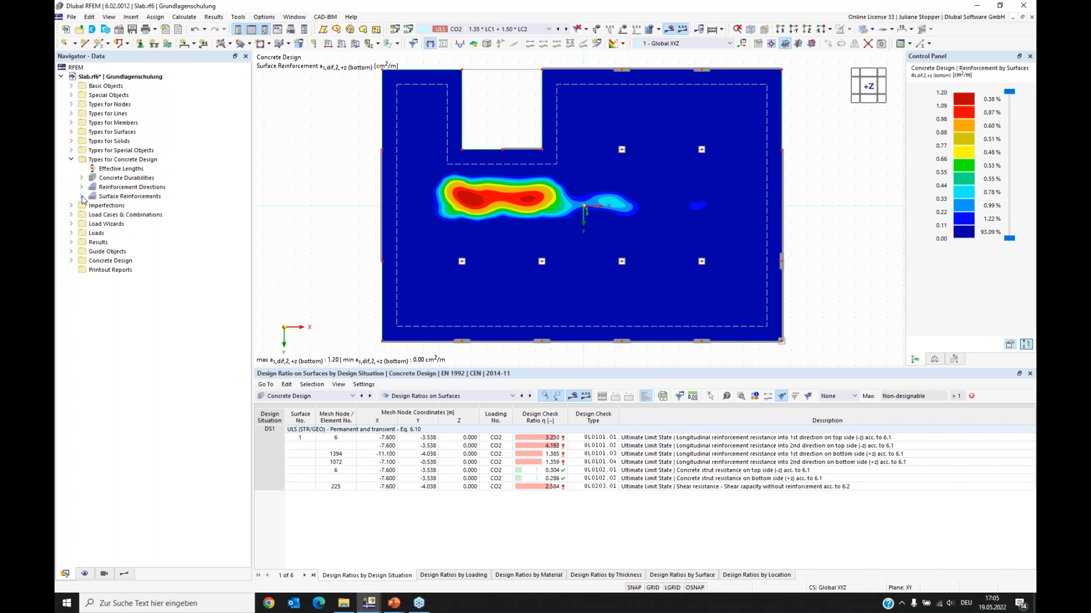
left_click(71, 262)
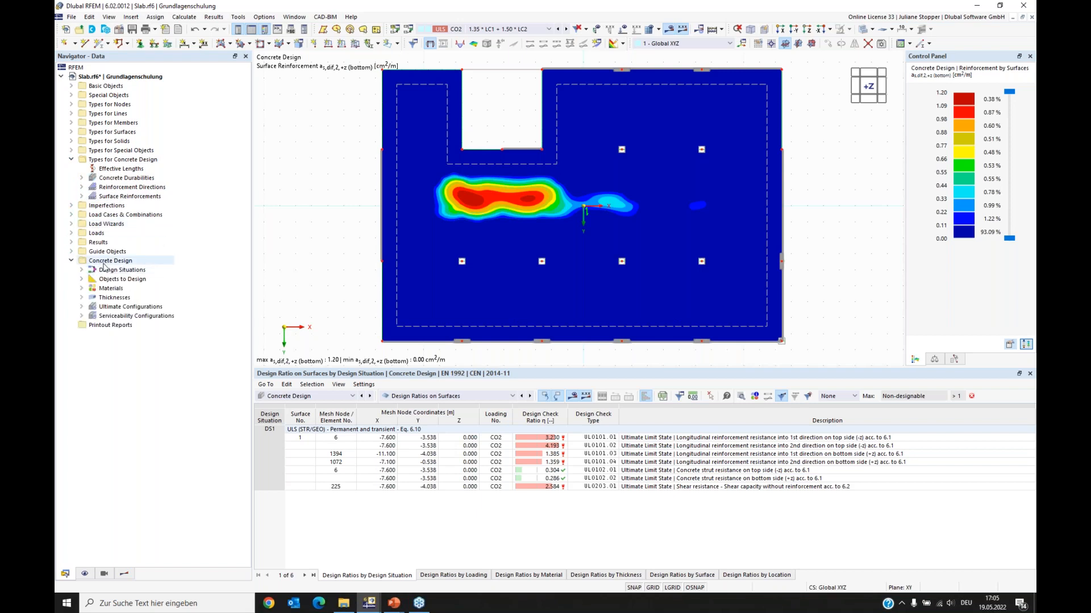
left_click(82, 196)
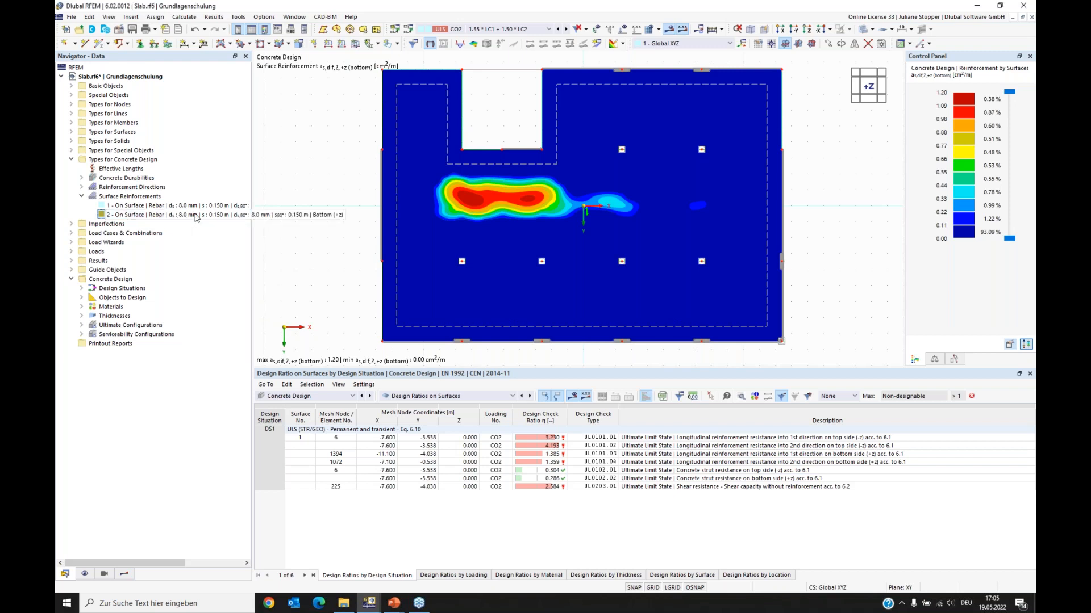
double_click(195, 216)
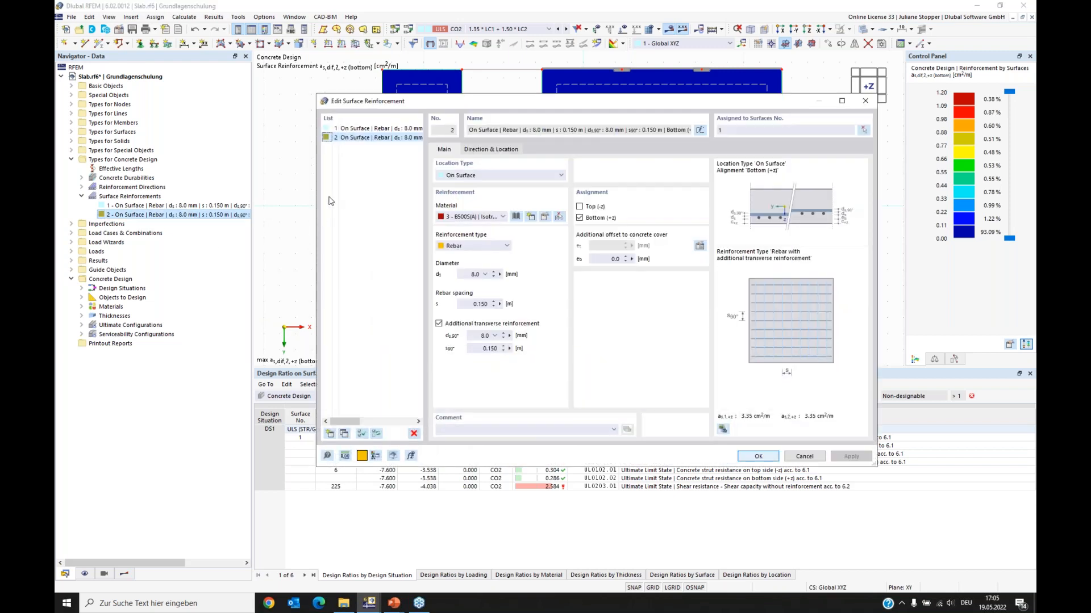
left_click(472, 275)
double_click(482, 336)
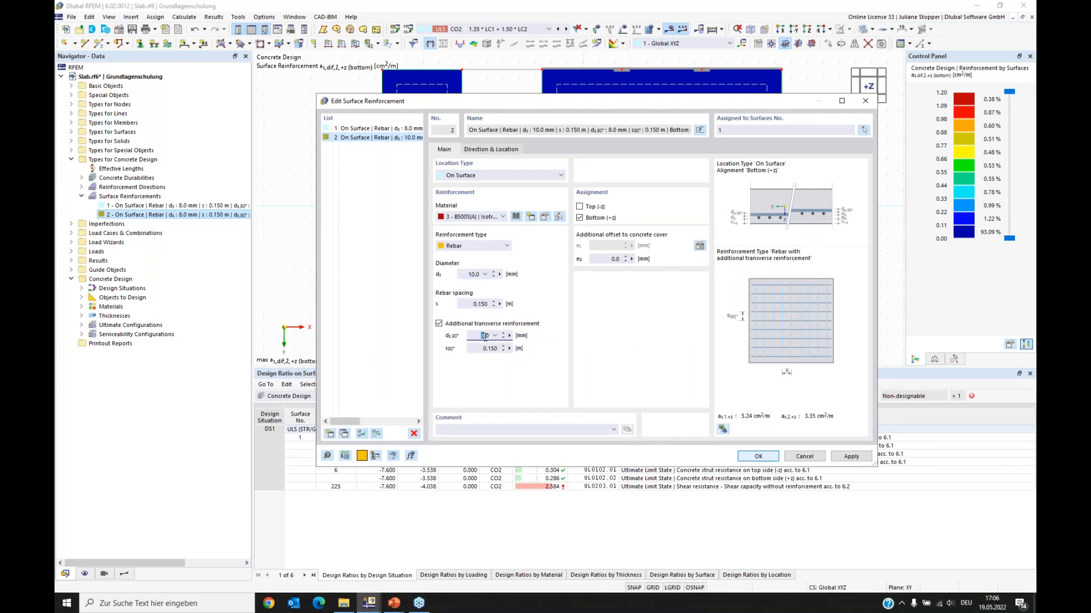
left_click(769, 460)
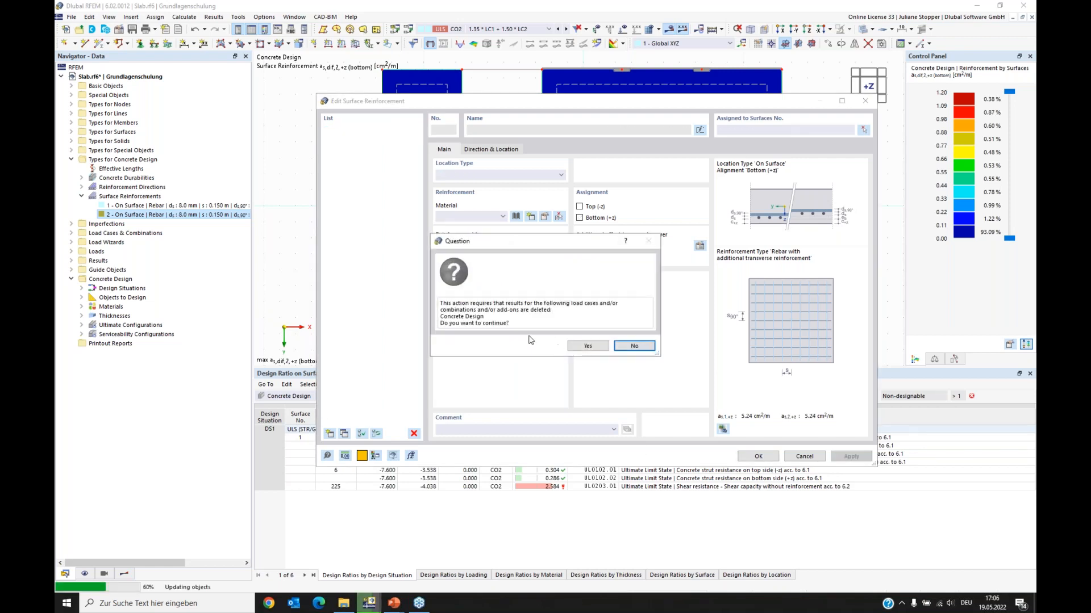
left_click(586, 345)
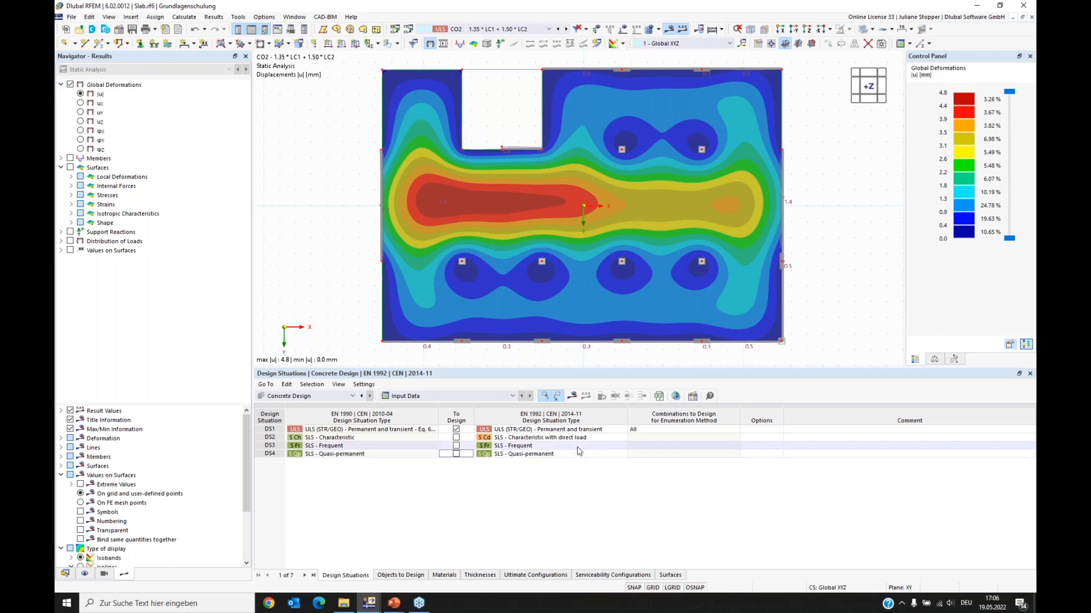
Rerun the concrete design and view the not covered longitudinal reinforcement in both directions for the bottom and top sides.
left_click(573, 397)
left_click(585, 345)
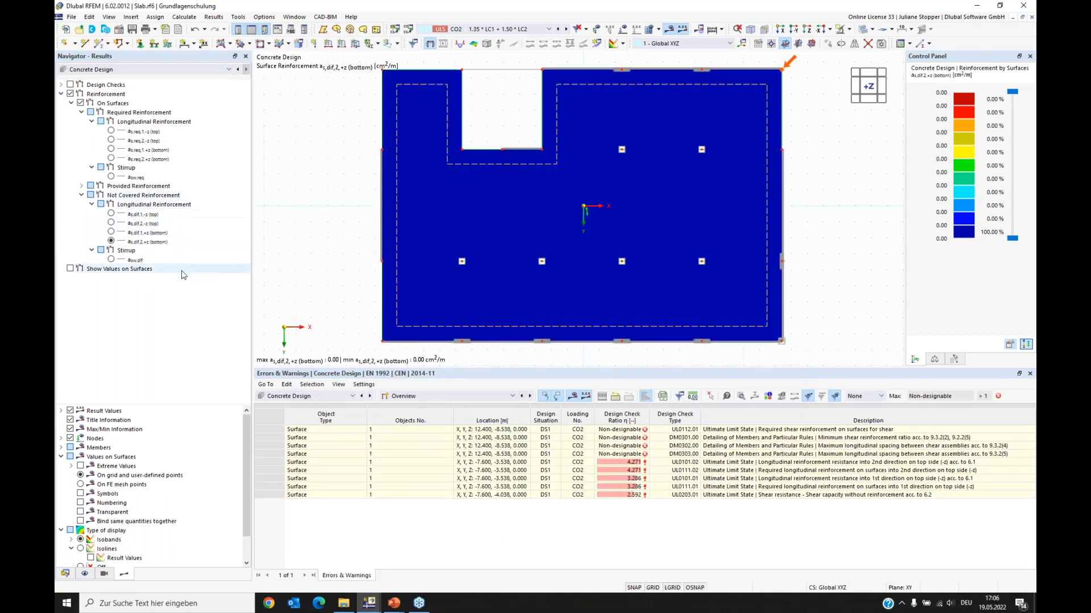
left_click(111, 233)
left_click(111, 242)
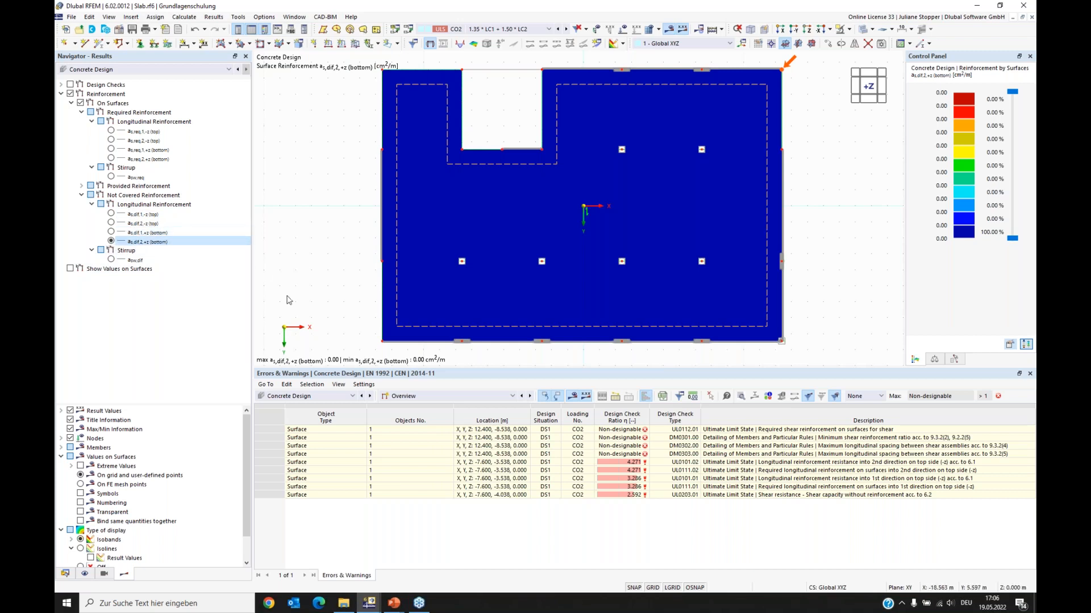
left_click(111, 222)
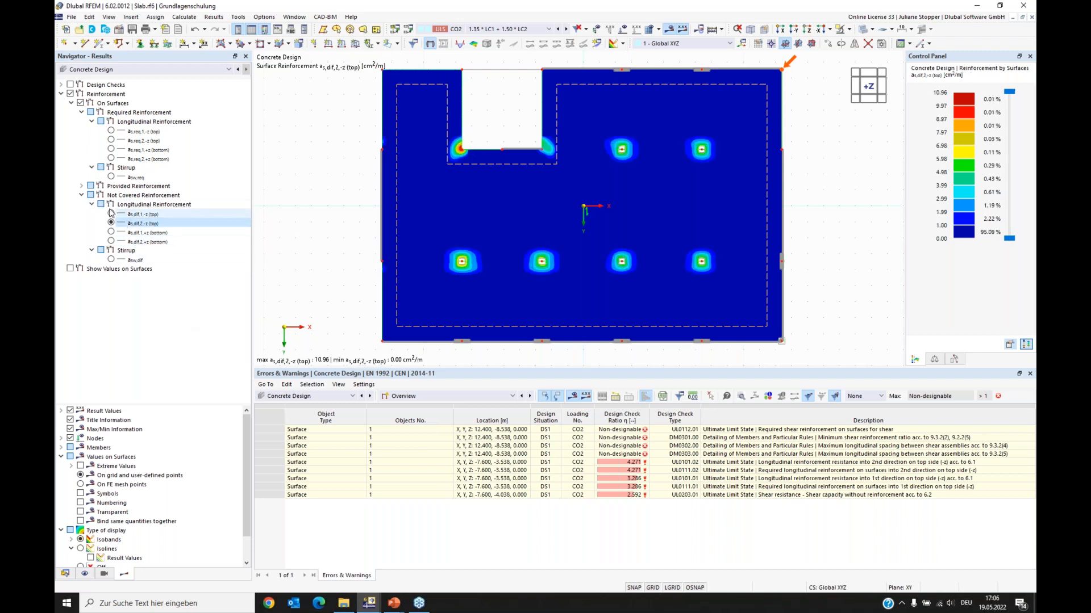
left_click(112, 213)
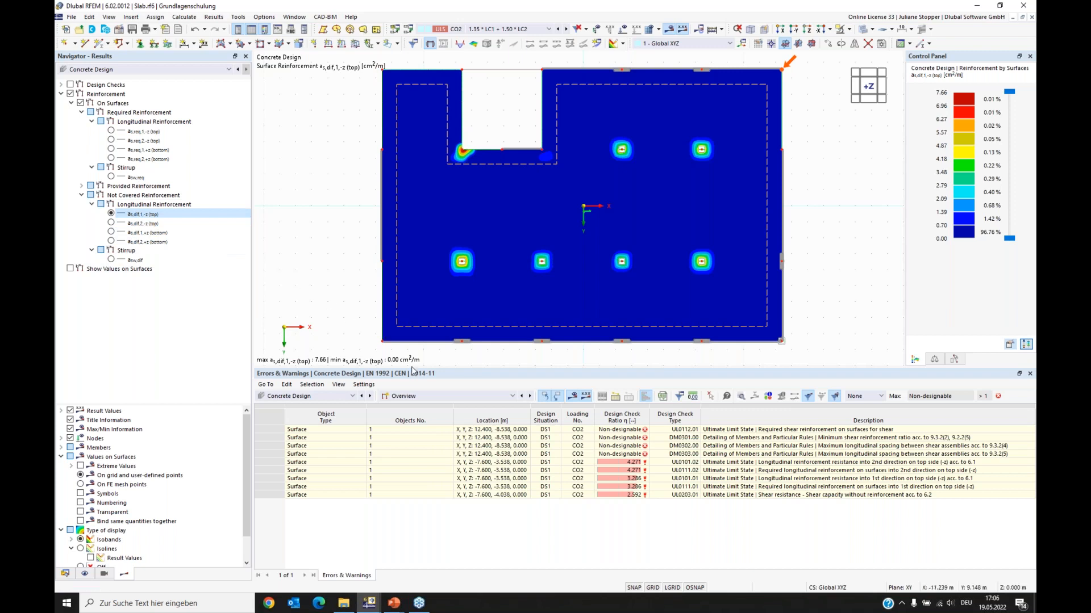
List the design ratios on surfaces by design situation and open the details of design check UL0101.01.
left_click(423, 397)
left_click(423, 423)
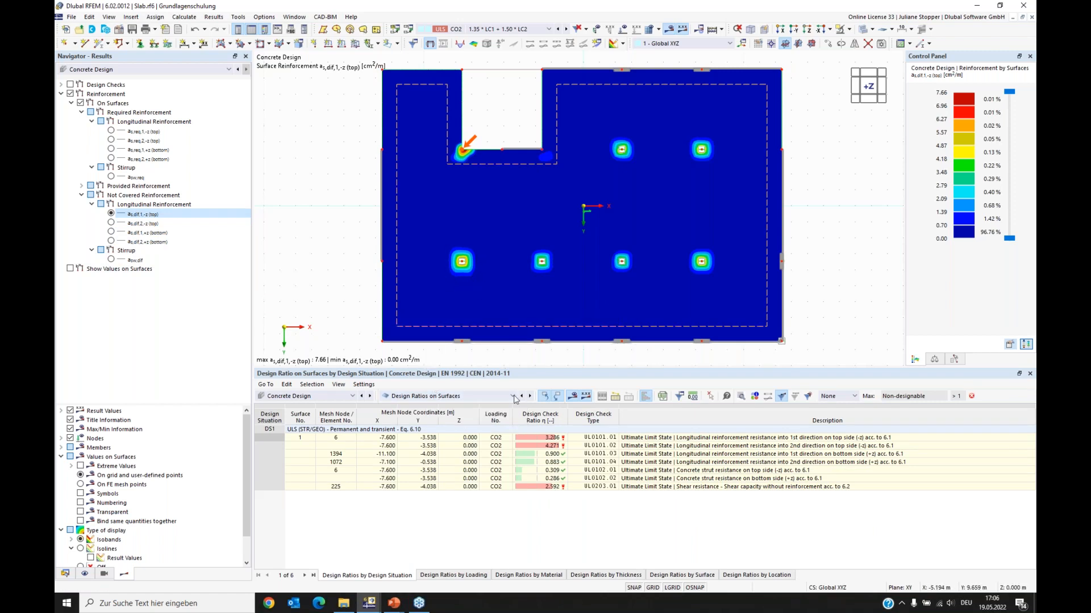
left_click(537, 438)
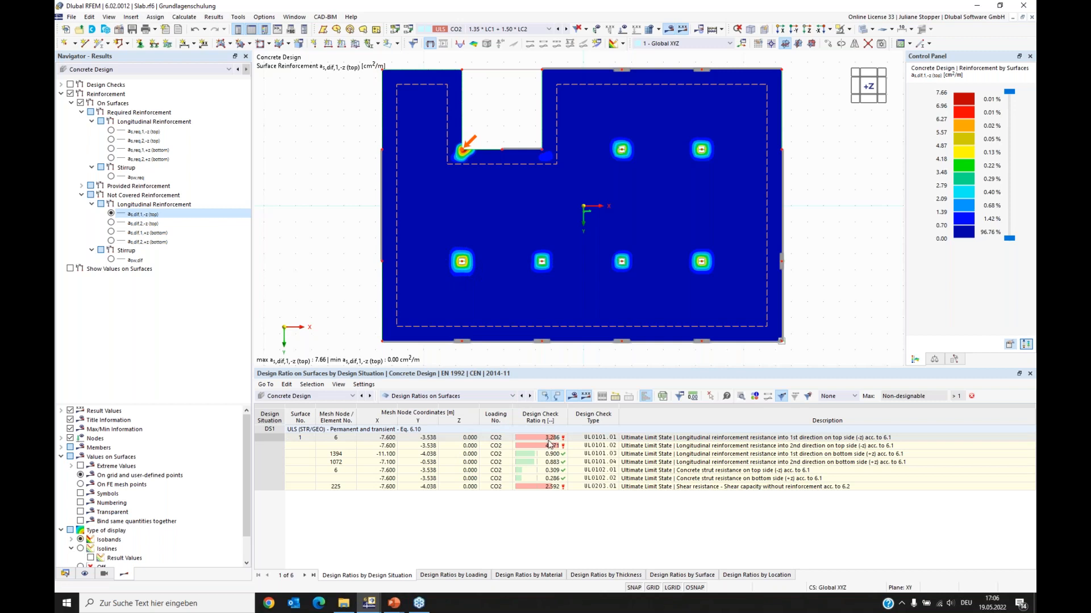
left_click(595, 440)
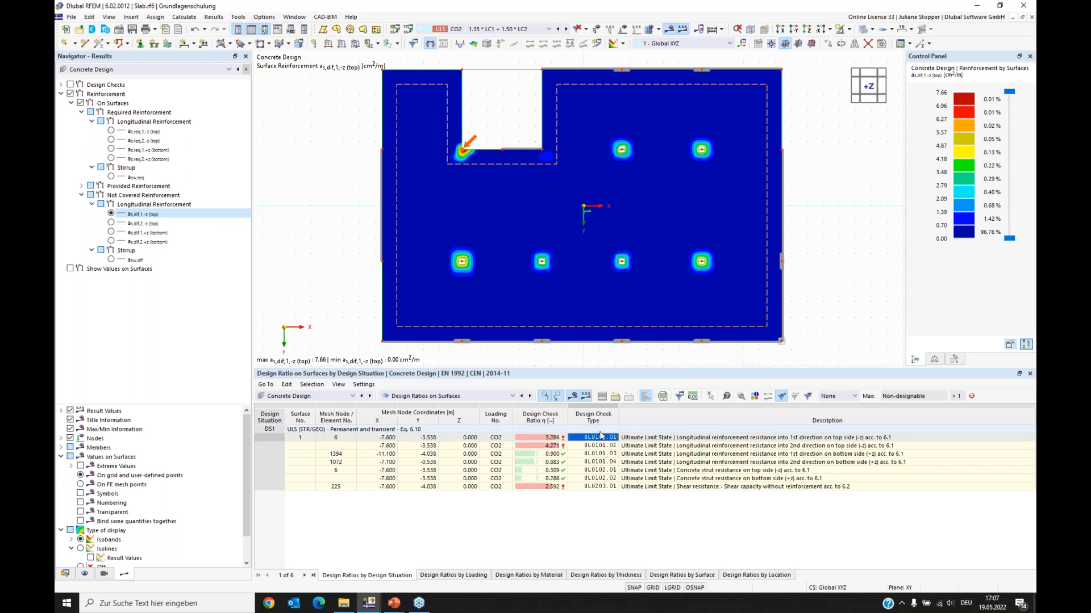
double_click(601, 437)
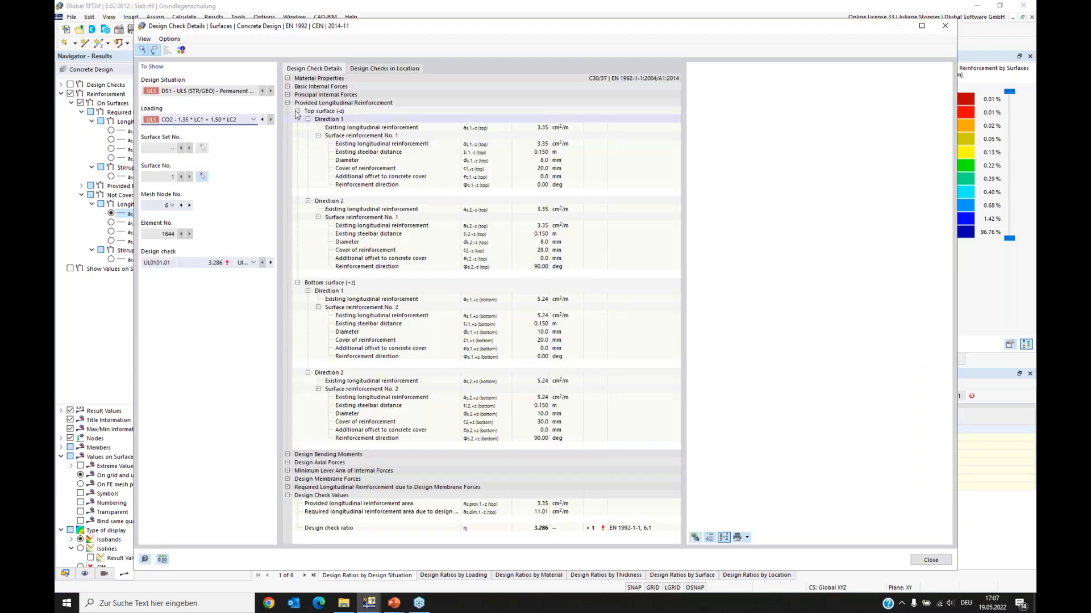
Examine the concrete material properties and the formula behind the design check ratio in the check details.
left_click(287, 103)
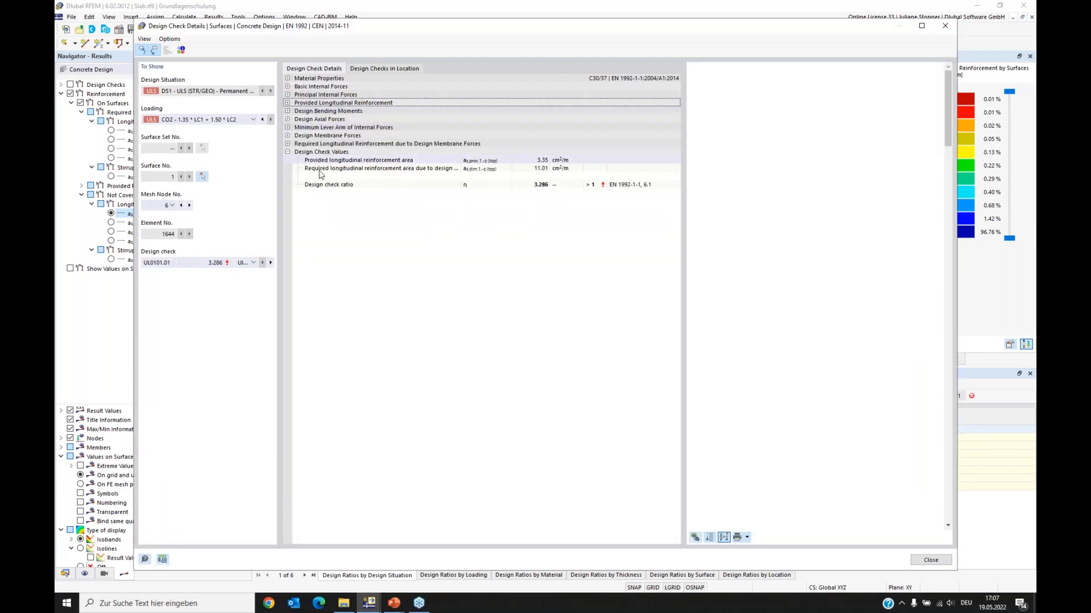
left_click(287, 78)
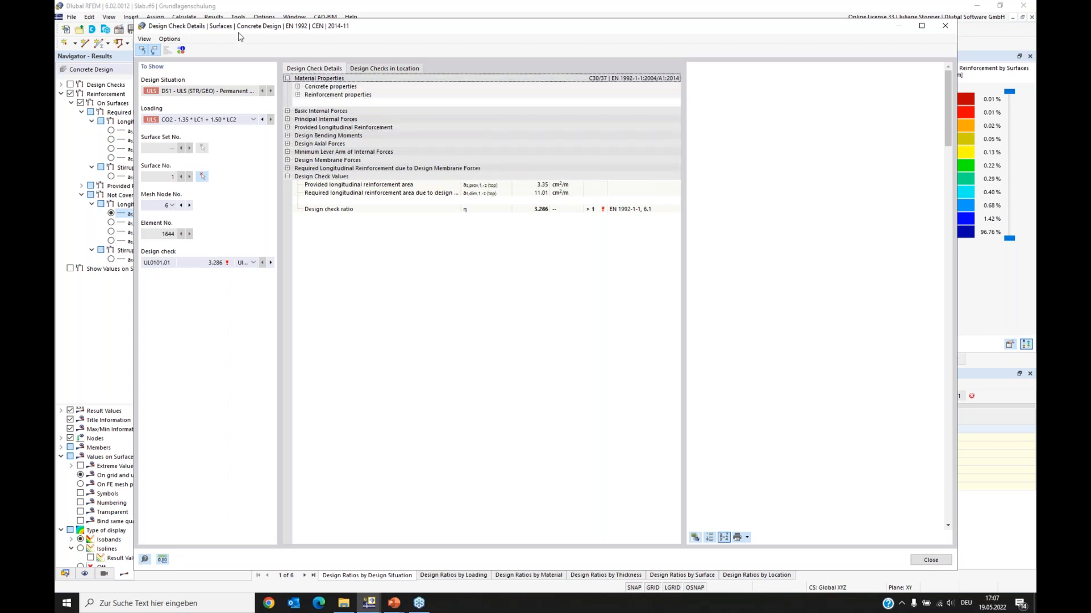
left_click(298, 87)
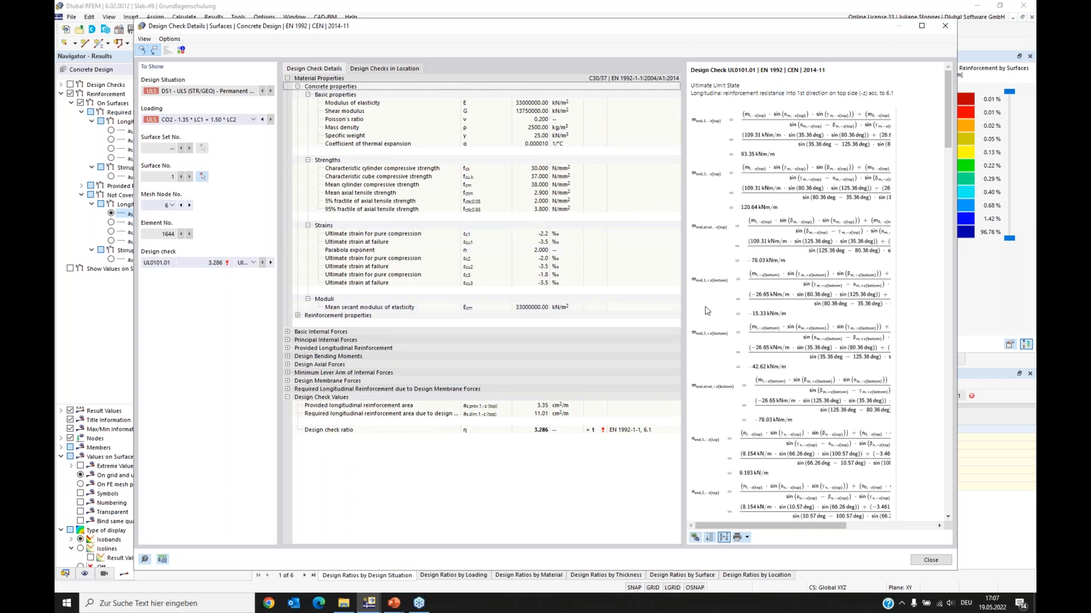
left_click(539, 431)
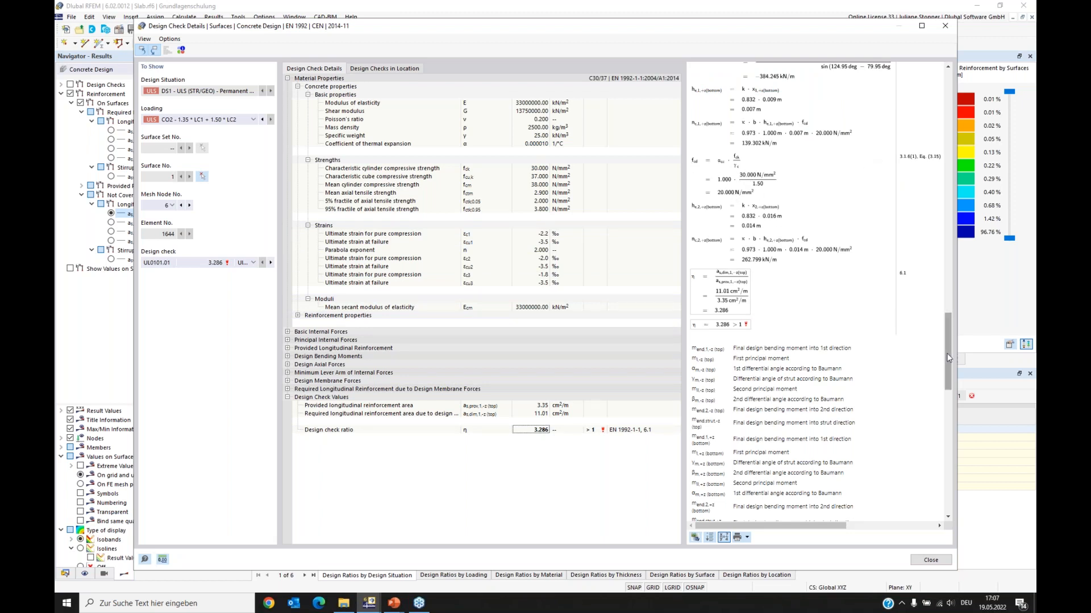
left_click_drag(946, 357, 946, 350)
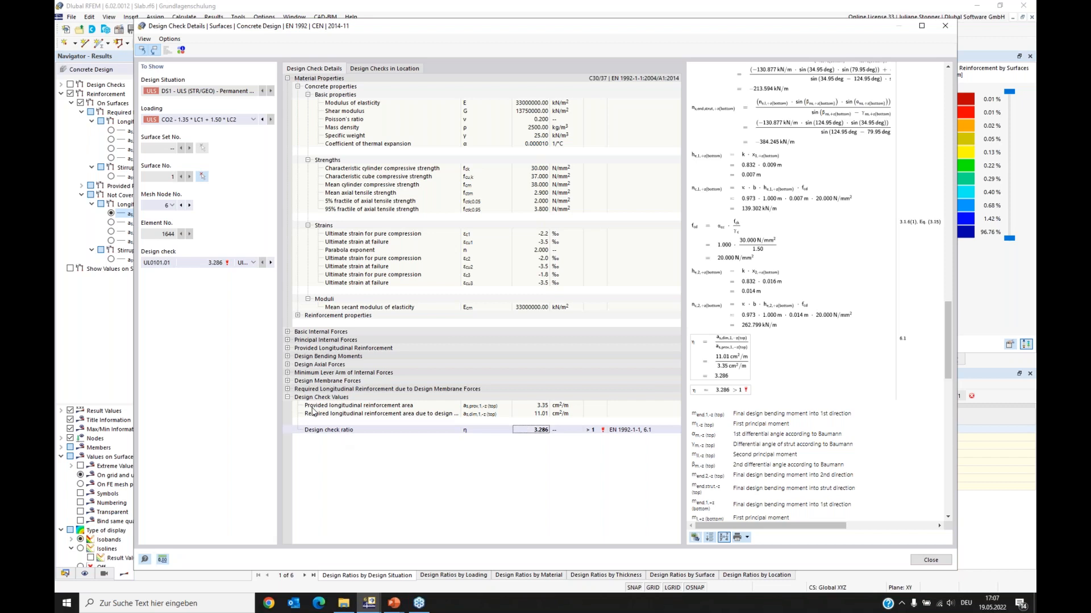
Examine the lever arm ratio, stress reduction factor and parabola exponent under the minimum lever arm data, and close the check details.
left_click(289, 374)
left_click(288, 373)
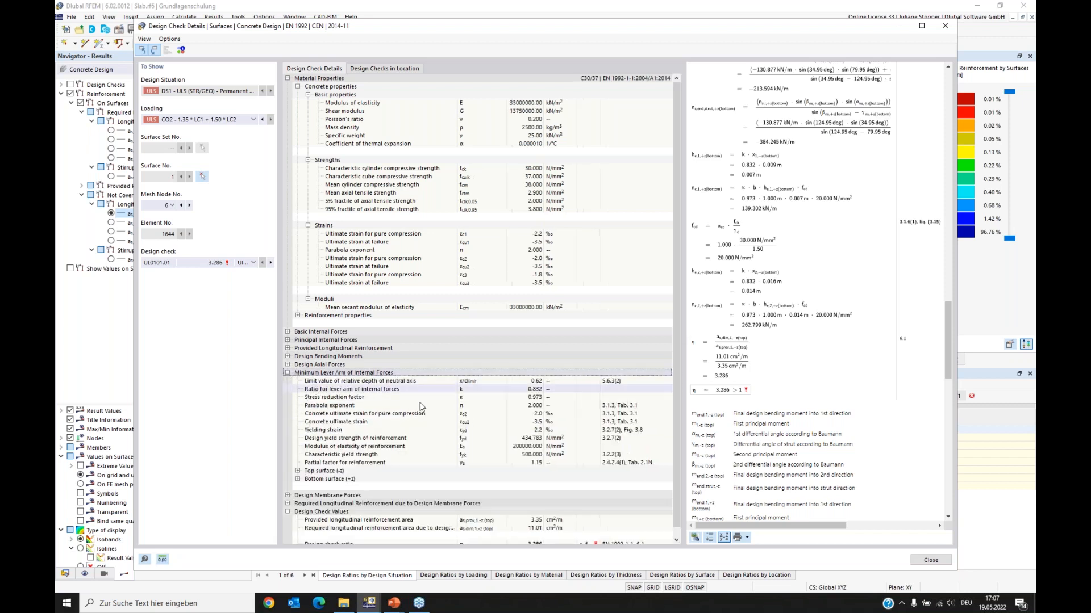
left_click(529, 391)
left_click(532, 397)
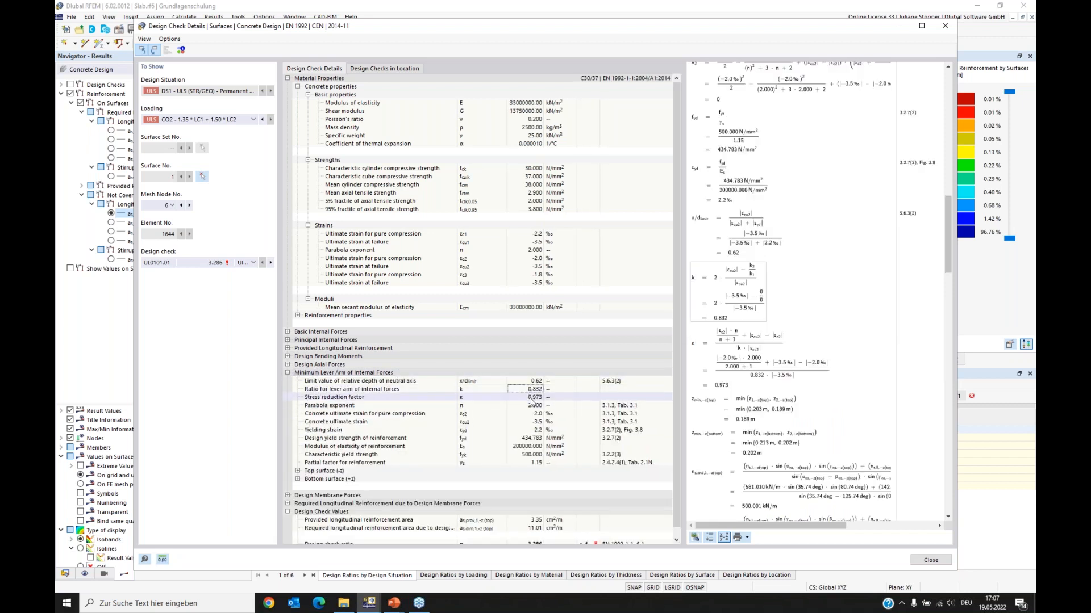
left_click(534, 406)
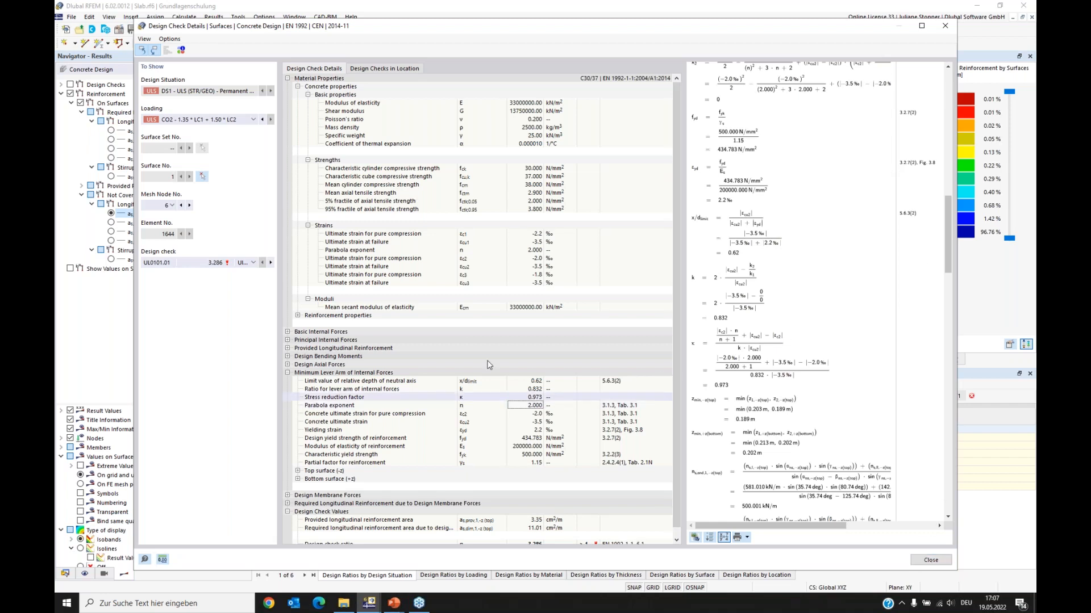
left_click(930, 561)
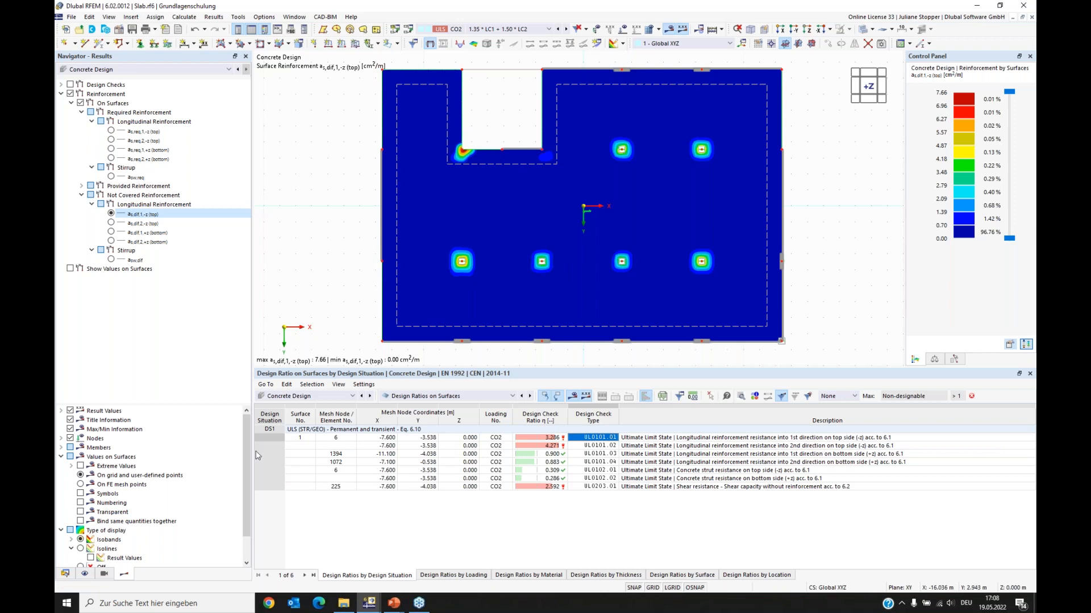
Create a new surface reinforcement with the Free Rectangular location type, assigned only to the top (-z) side.
left_click(66, 574)
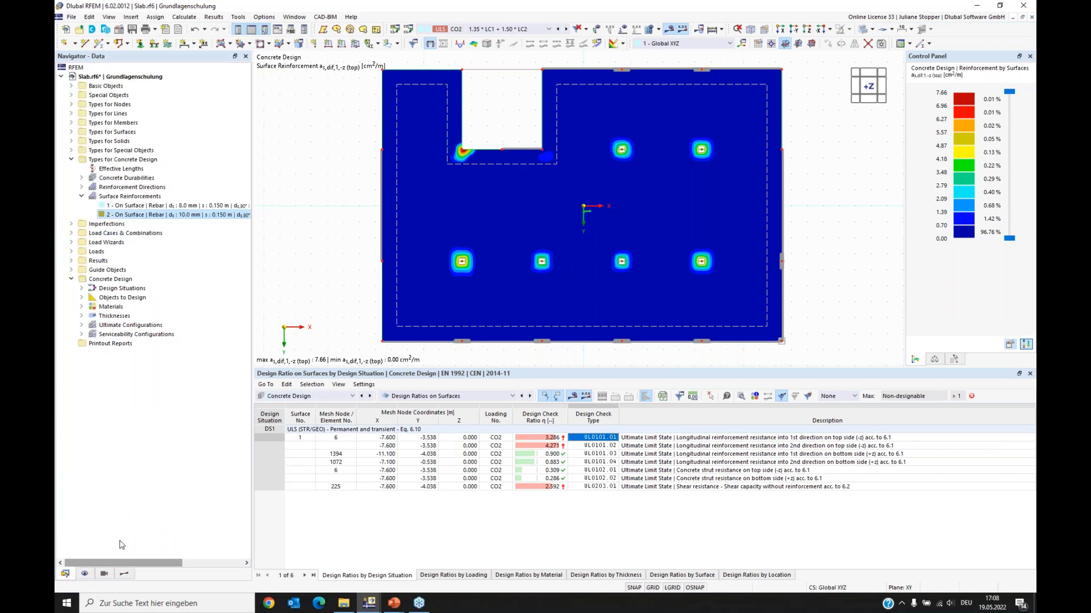
right_click(116, 197)
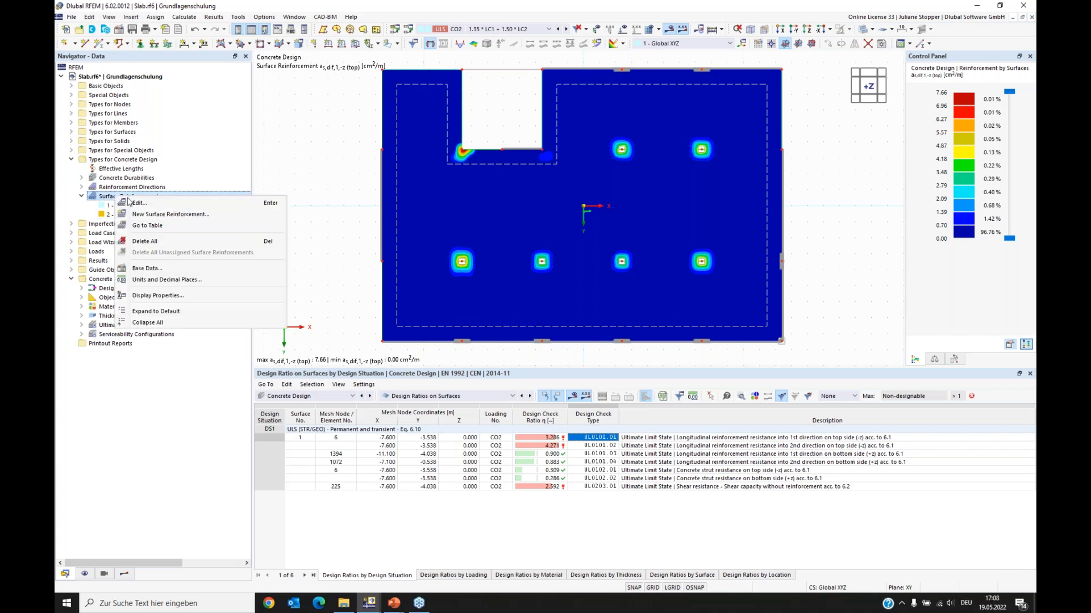
left_click(150, 215)
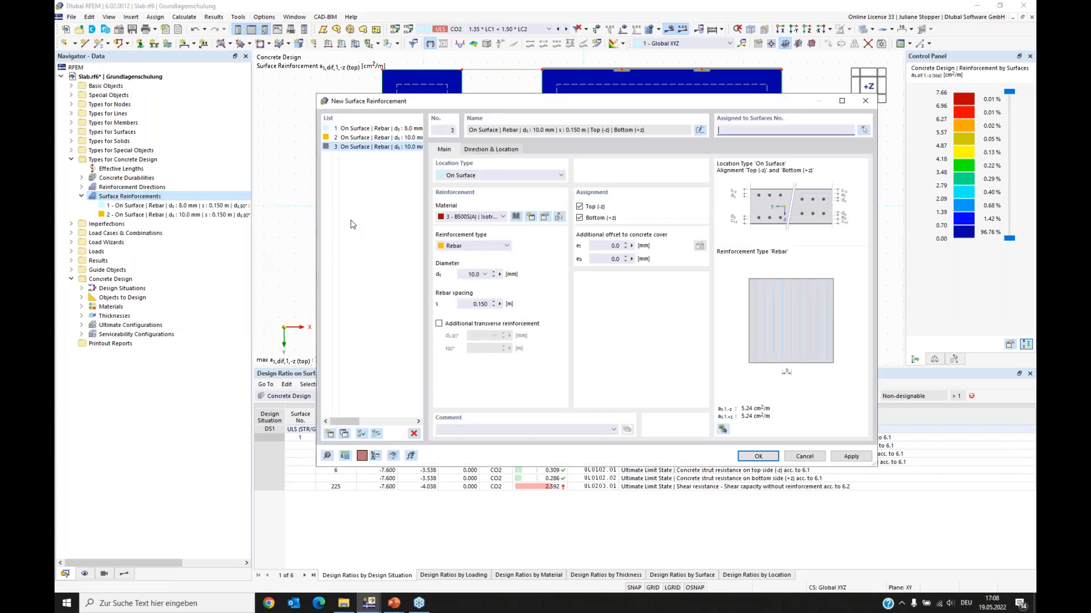
left_click(488, 178)
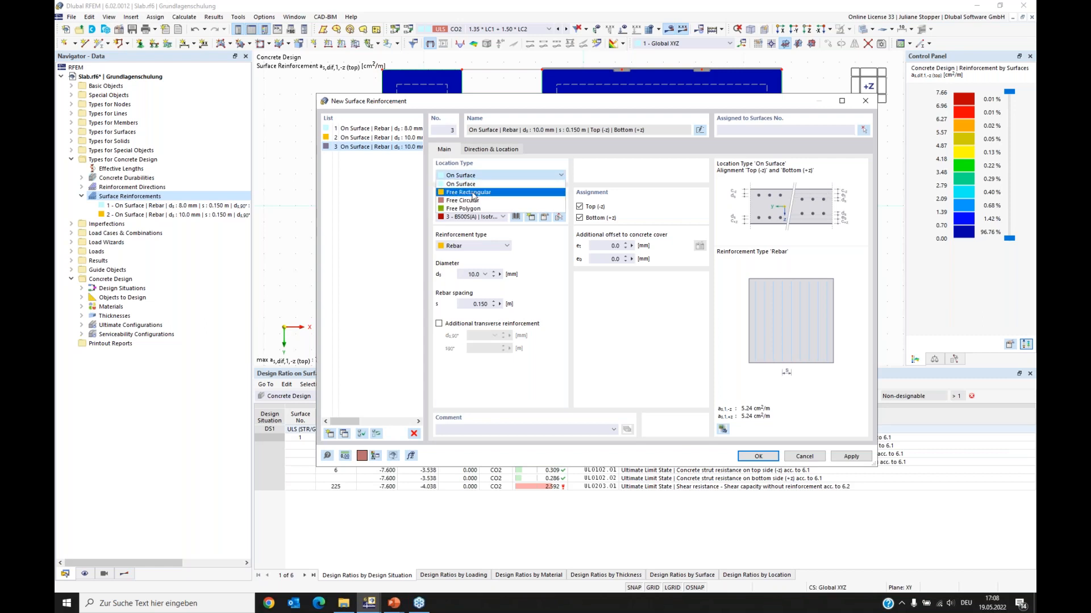
left_click(477, 193)
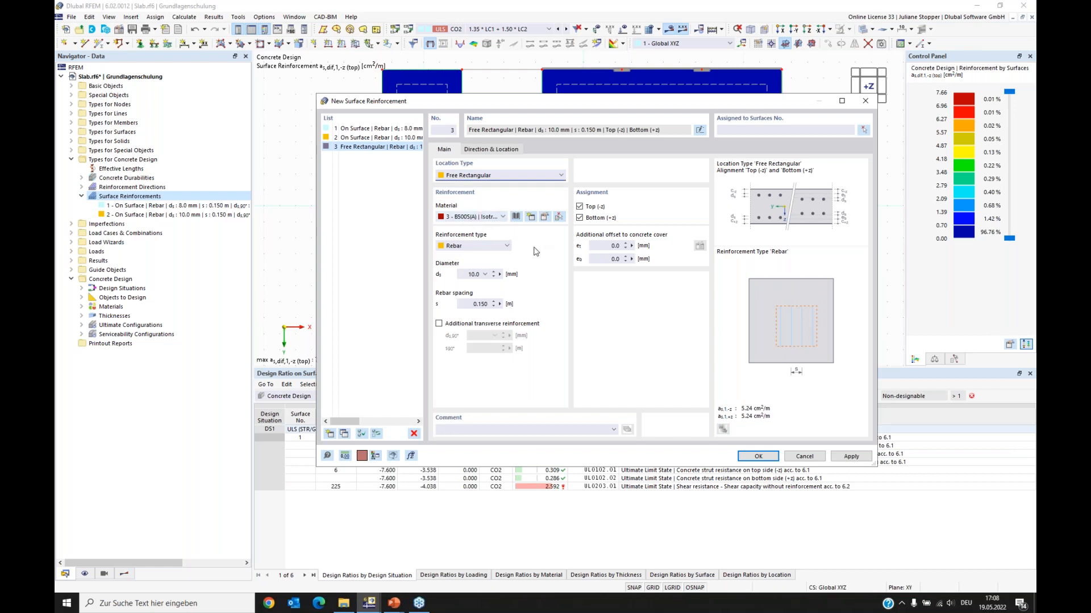
left_click(580, 218)
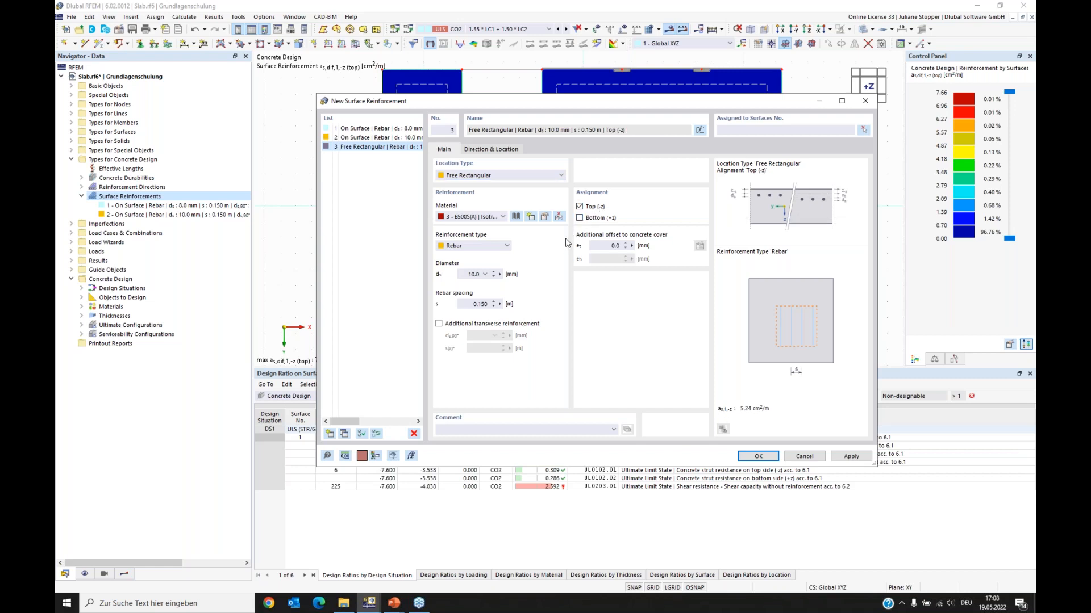
Add transverse reinforcement and set 16 mm rebars at 0.100 m spacing in both directions.
left_click(439, 324)
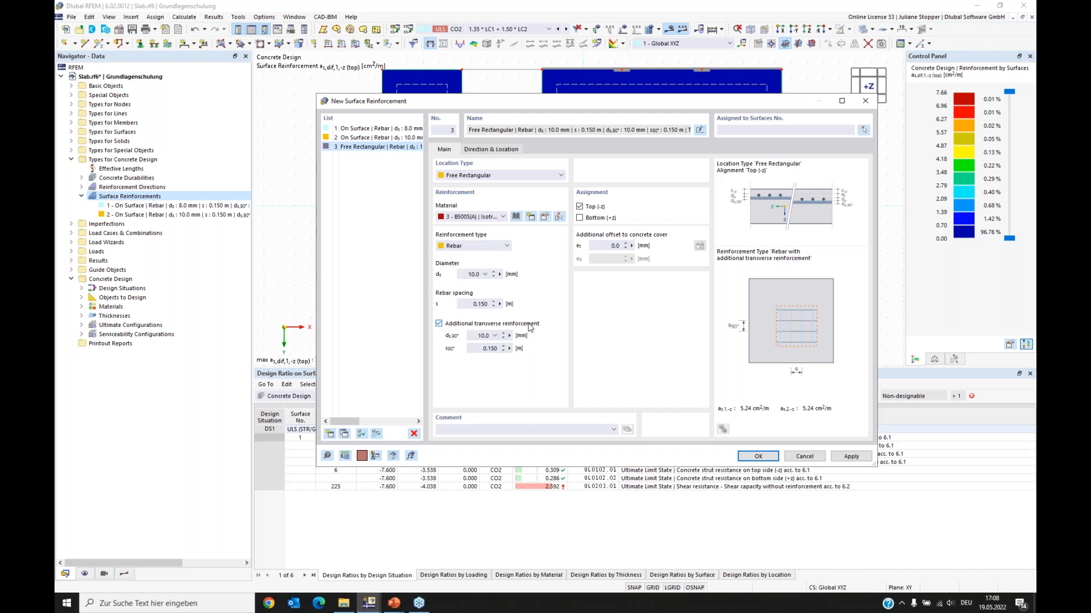
left_click(472, 274)
left_click(482, 336)
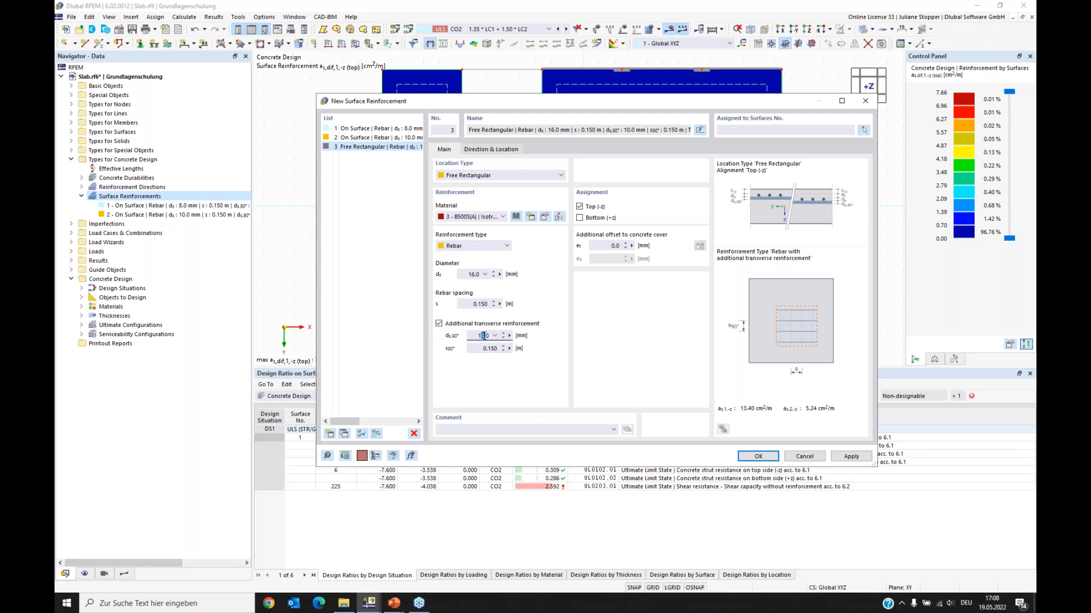
left_click(482, 304)
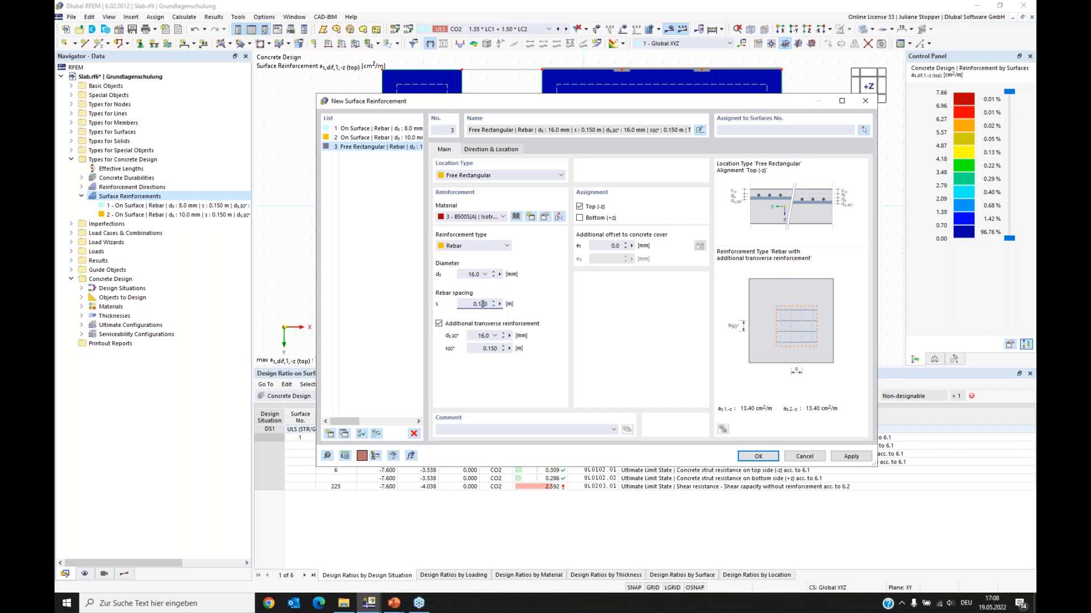
left_click(491, 350)
type("0")
Align the reinforcement with design direction as,1 and define its rectangle by center and sides, centered on column node 18.
left_click(493, 151)
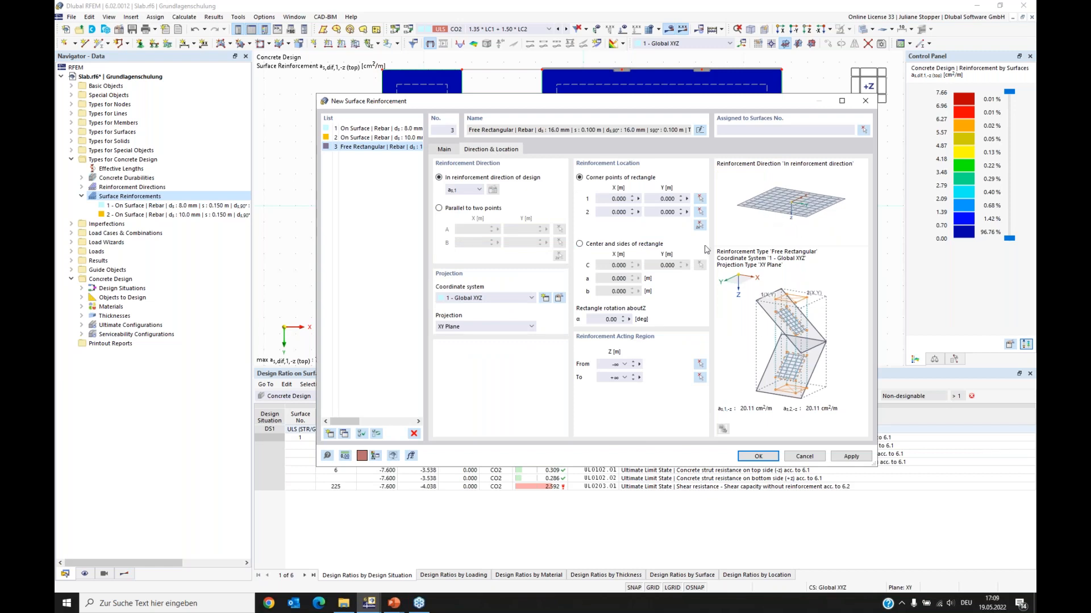
left_click(481, 191)
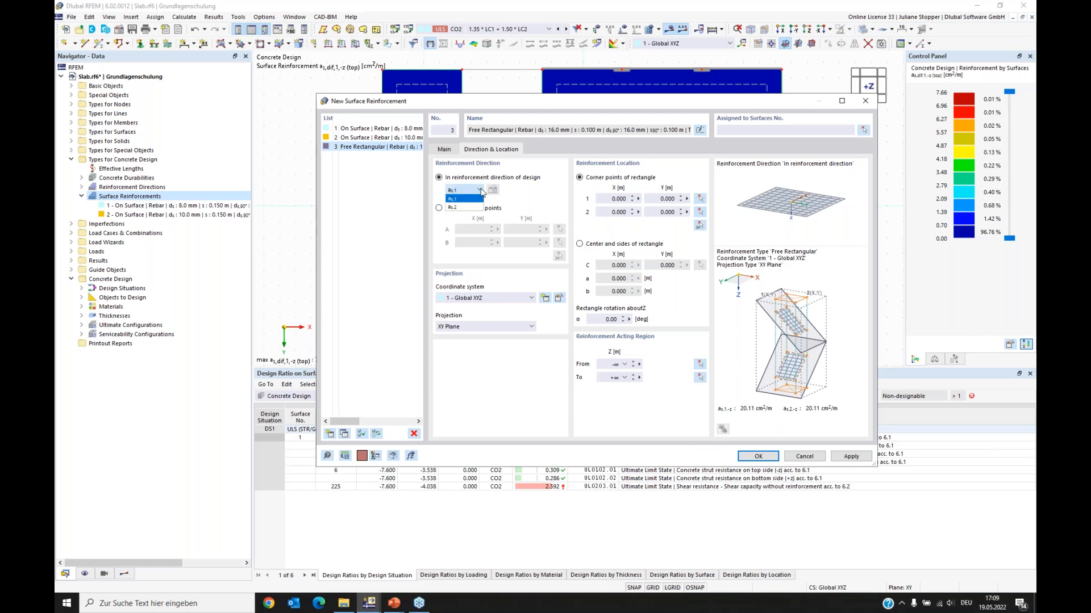
left_click(465, 199)
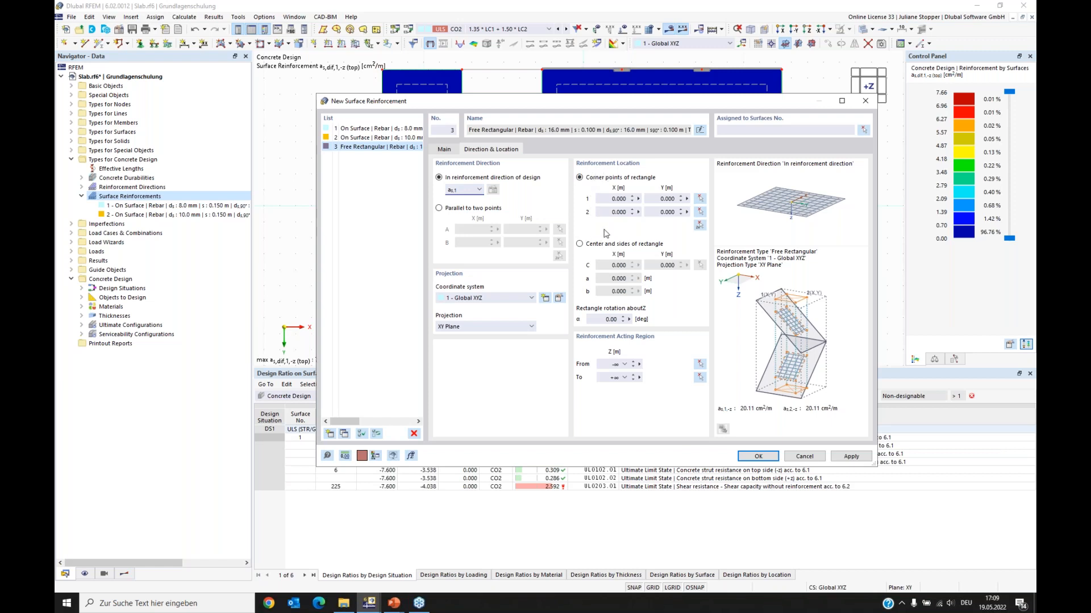
left_click(579, 244)
left_click(700, 265)
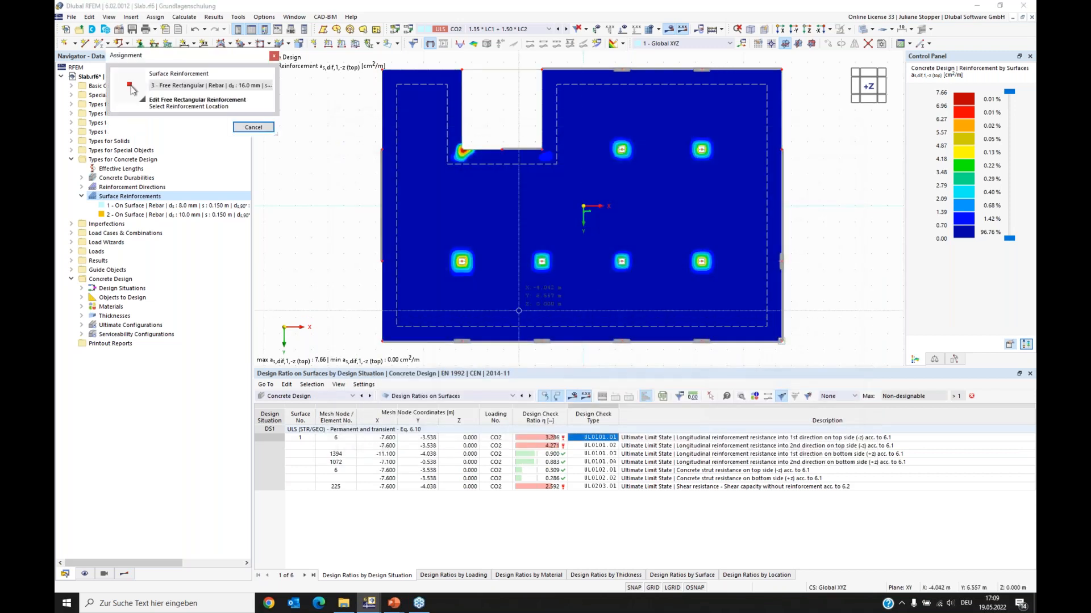
scroll(460, 289, "up", 5)
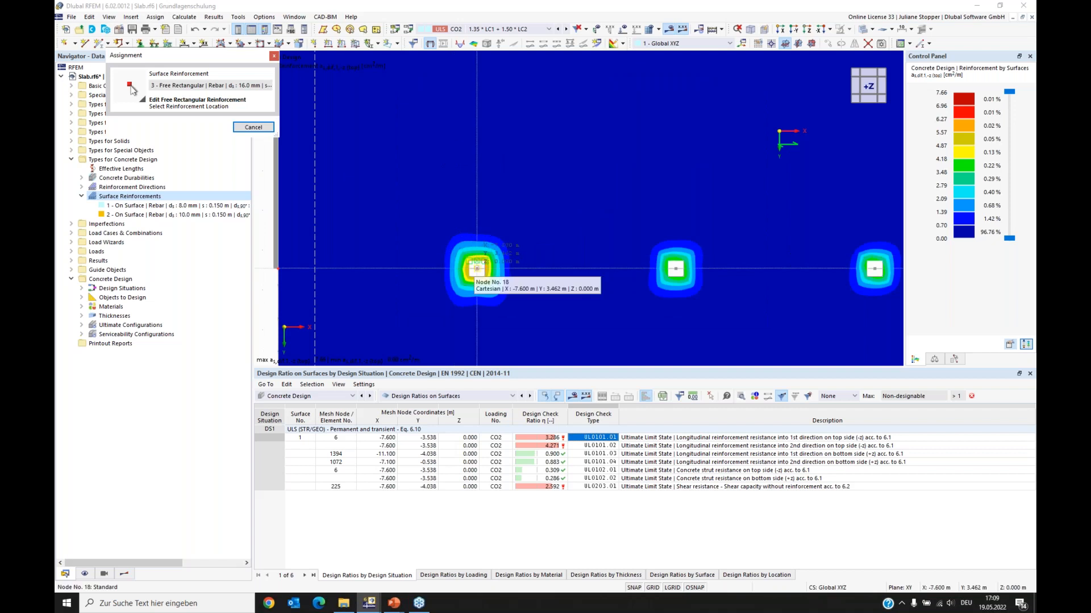
left_click(477, 269)
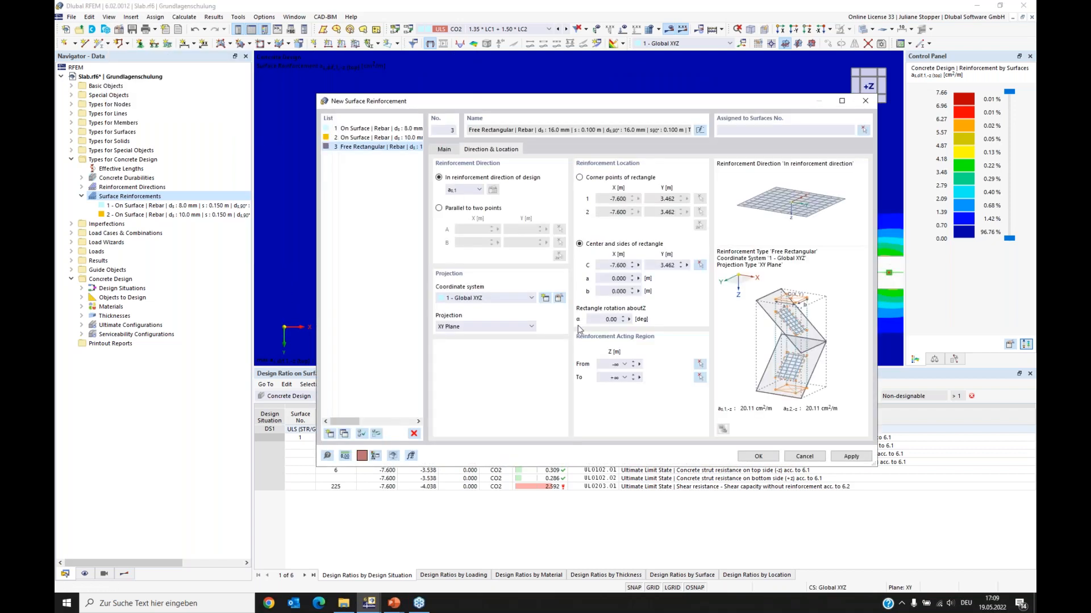
Set rectangle sides a to 3 m and b to 4 m, assign the reinforcement to surface 1 and create it.
left_click(606, 278)
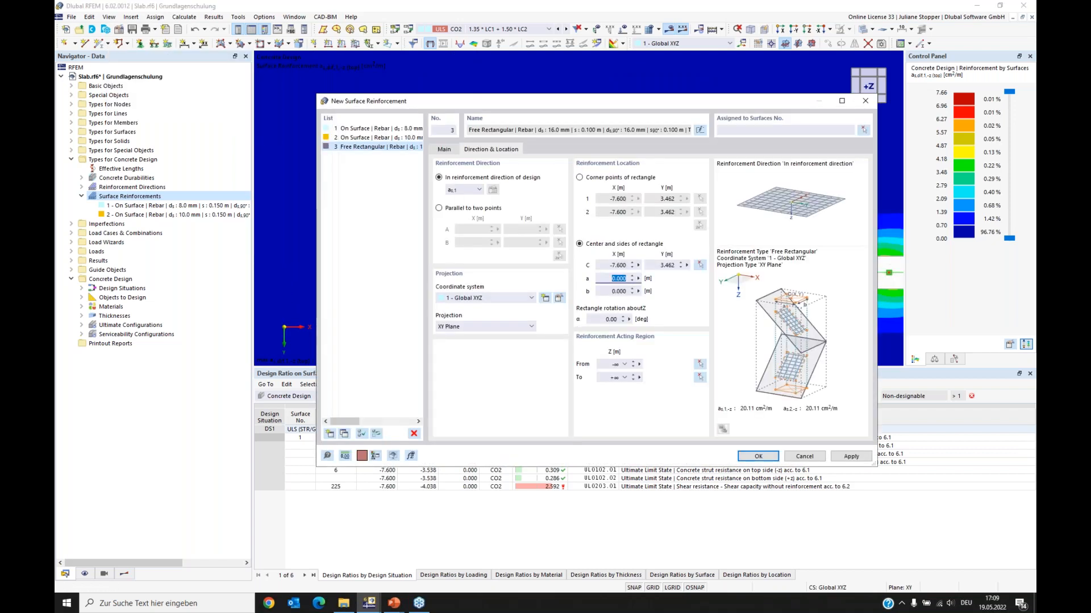
type("3")
left_click(607, 292)
type("4")
left_click(610, 320)
left_click(760, 130)
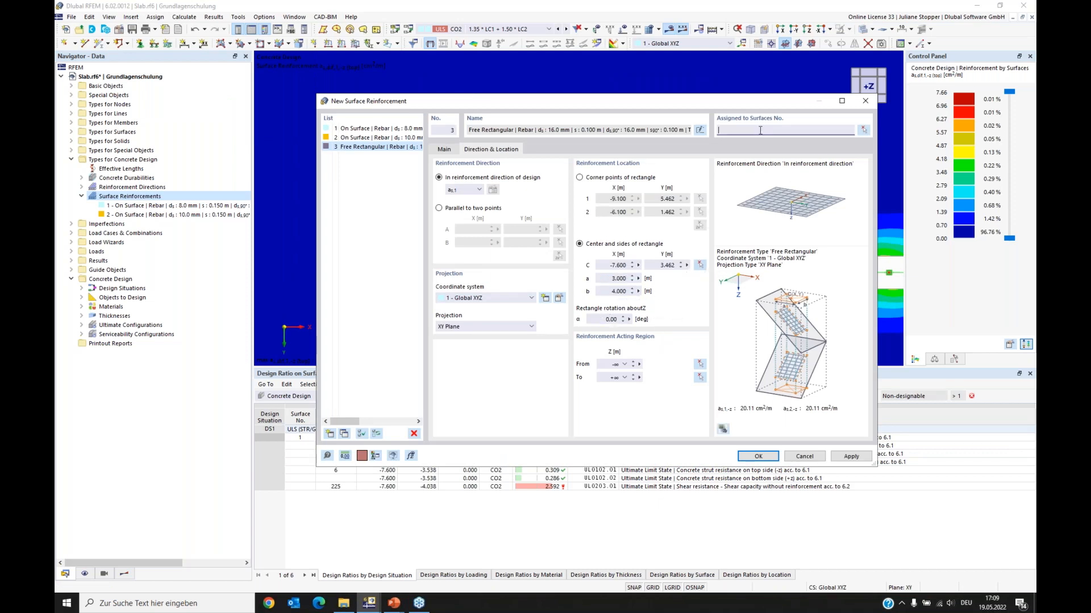
left_click(763, 458)
left_click(588, 346)
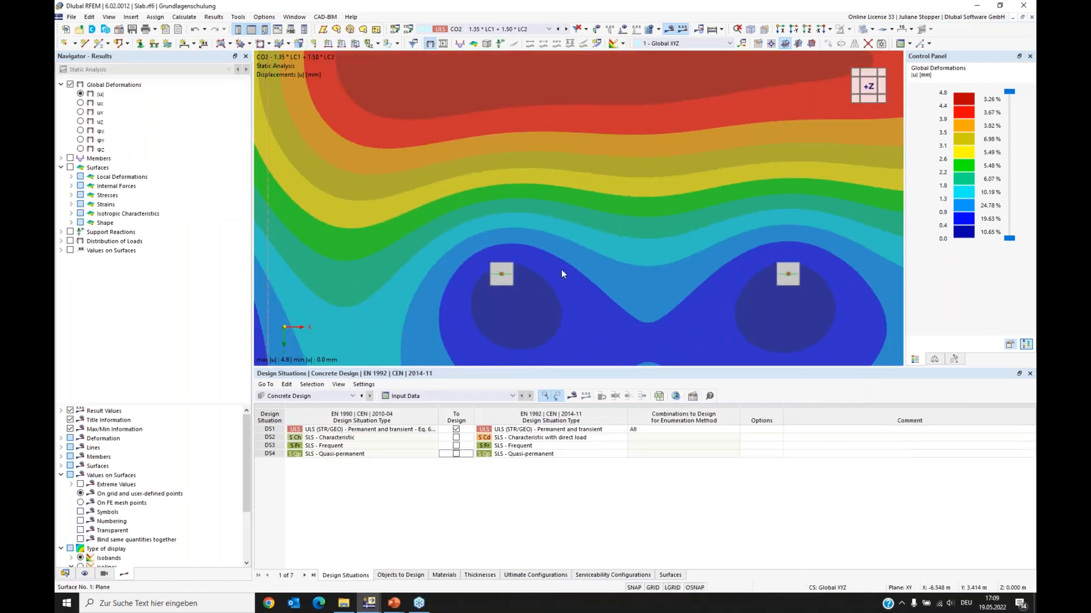
Turn off the results display and show the whole slab model in transparent mode.
left_click(668, 29)
left_click(862, 31)
scroll(697, 236, "down", 3)
middle_click_drag(750, 241, 569, 272)
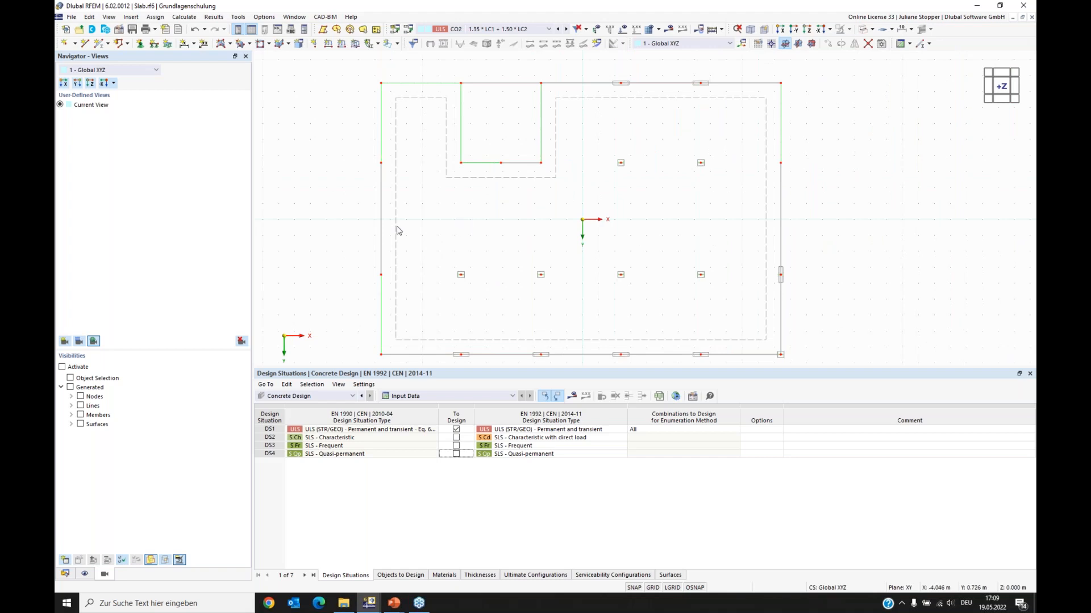
Display the types for concrete design in the model and hide the On Surface longitudinal reinforcement.
left_click(85, 574)
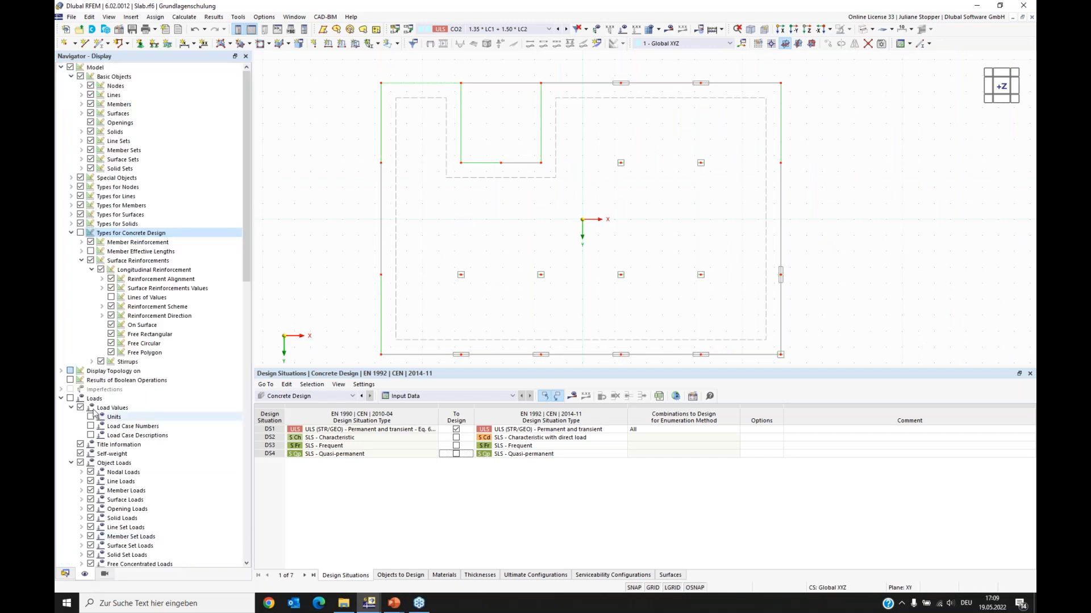
left_click(81, 233)
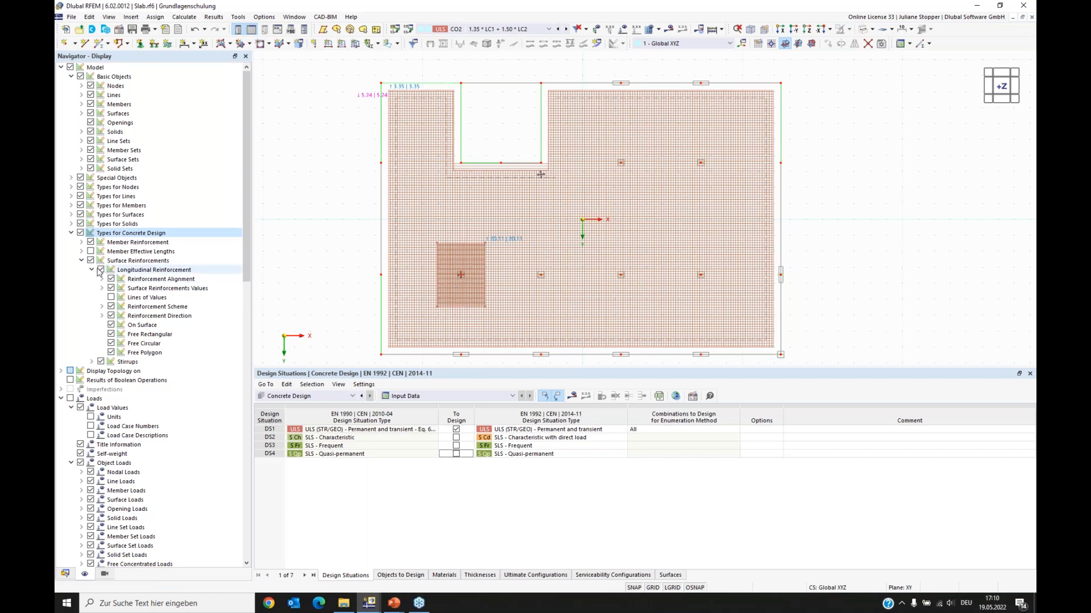
left_click(112, 297)
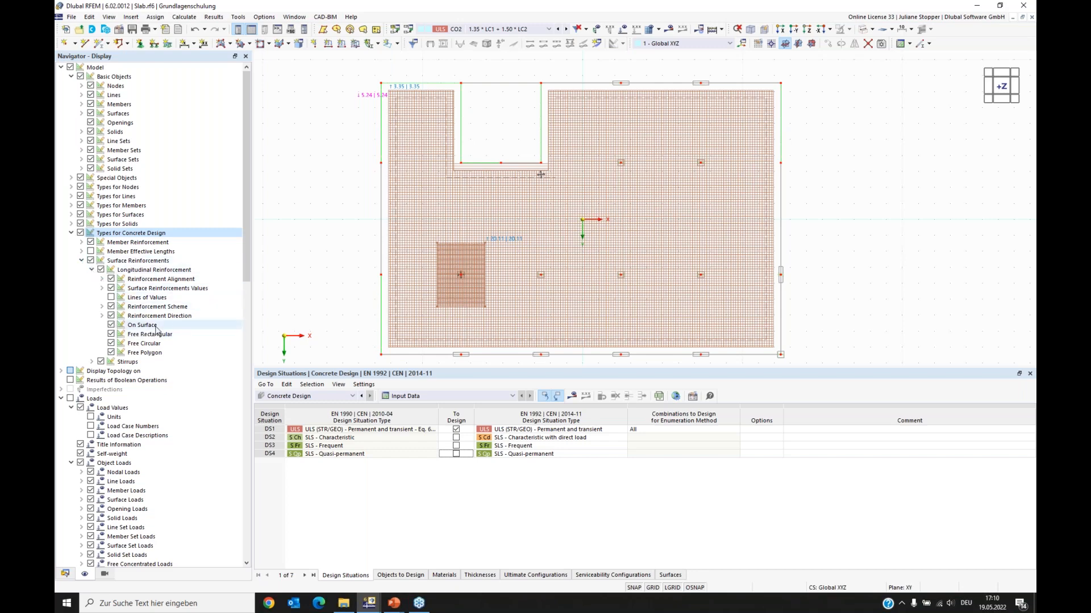
left_click(111, 326)
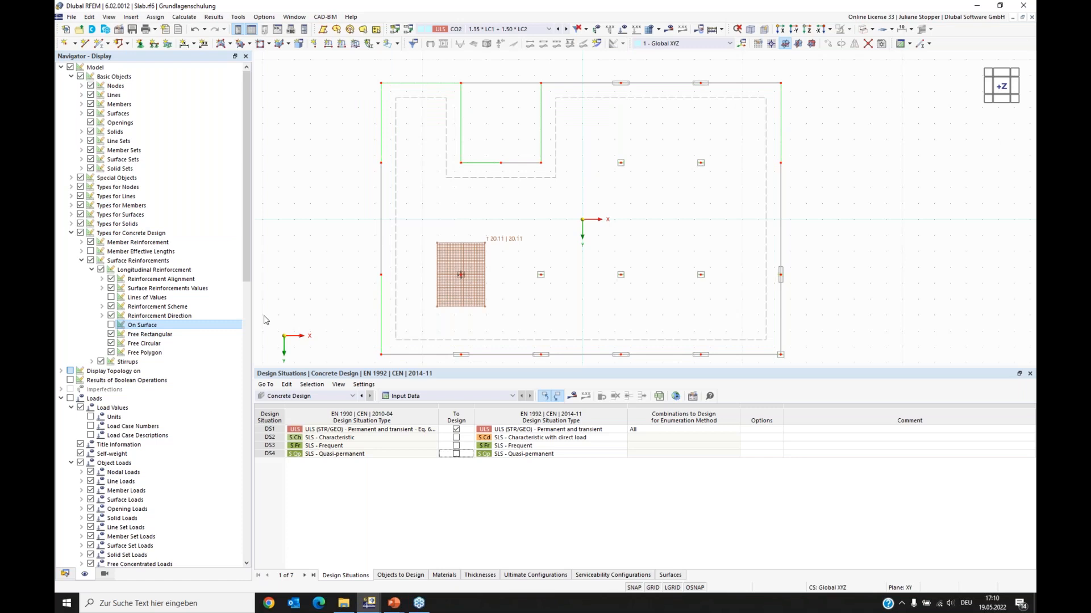
Change the free rectangular reinforcement's sides to 4 m for a and 3 m for b.
double_click(453, 302)
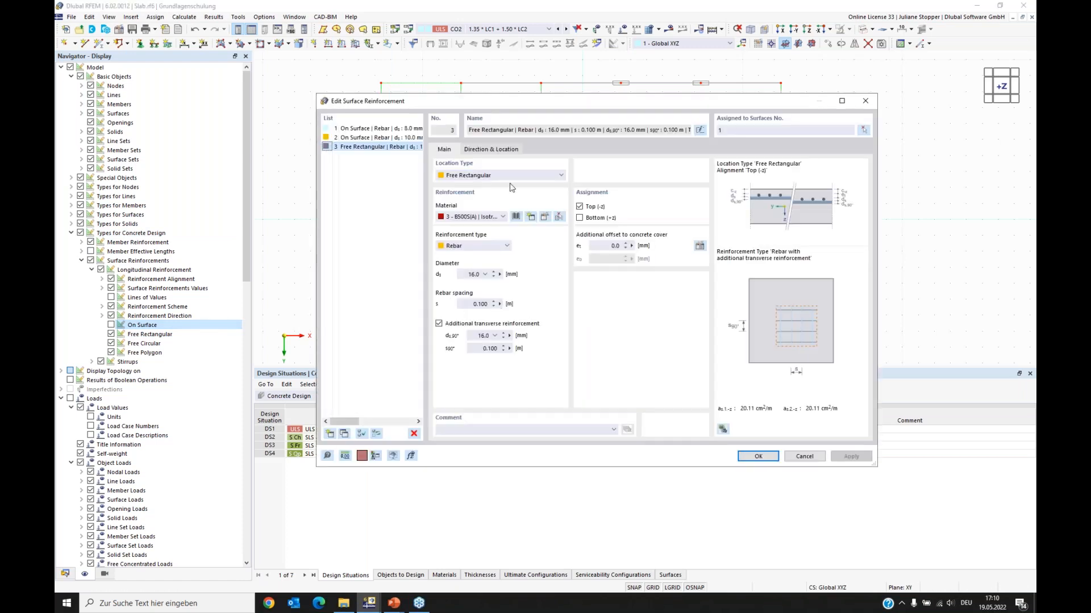
left_click(492, 149)
double_click(604, 278)
type("4")
key("Tab")
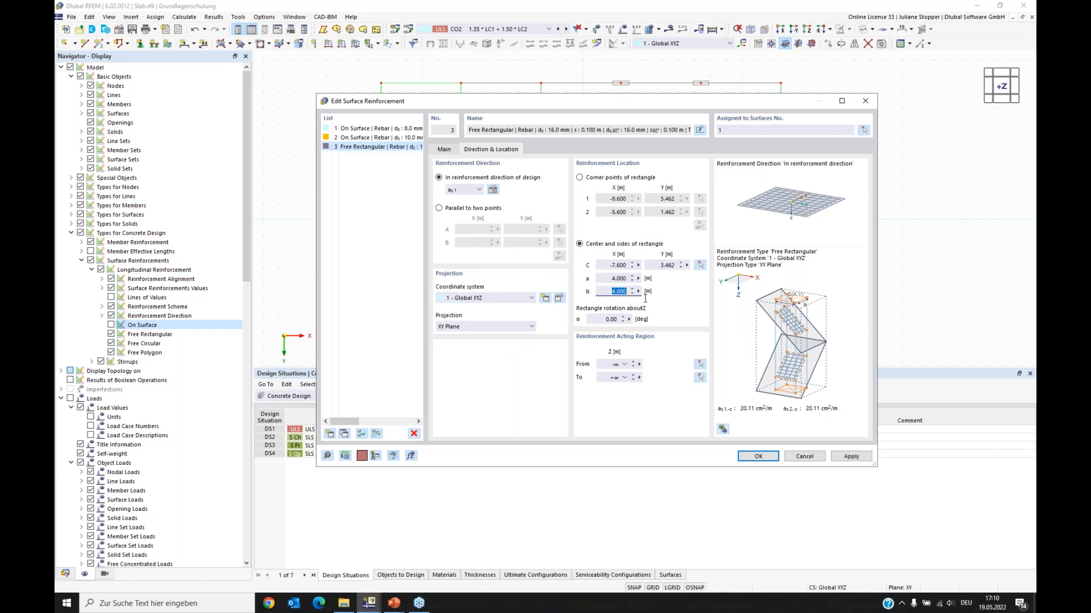
type("3")
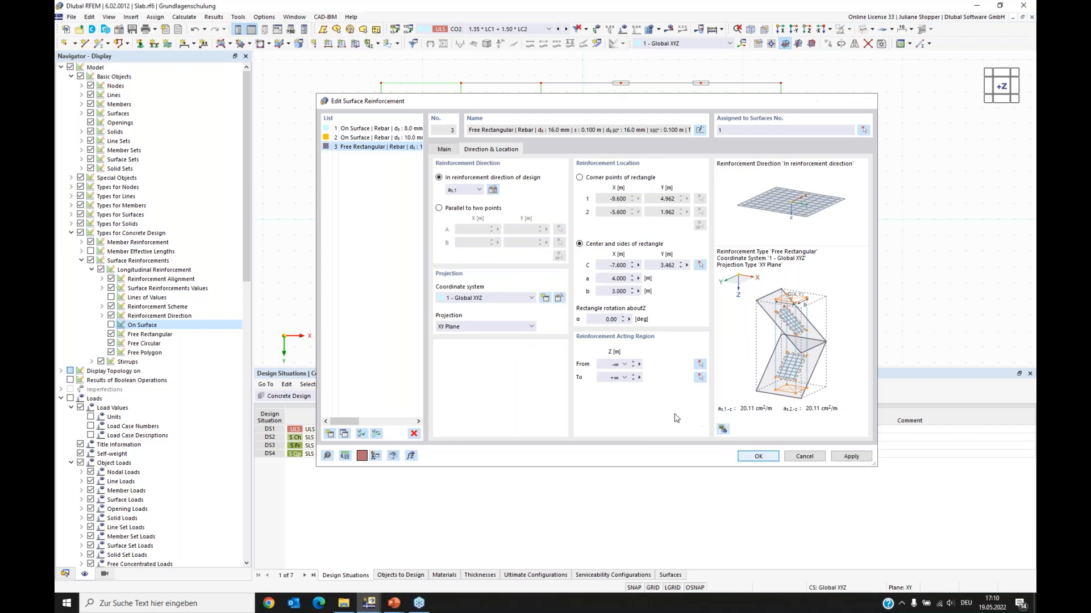
left_click(757, 457)
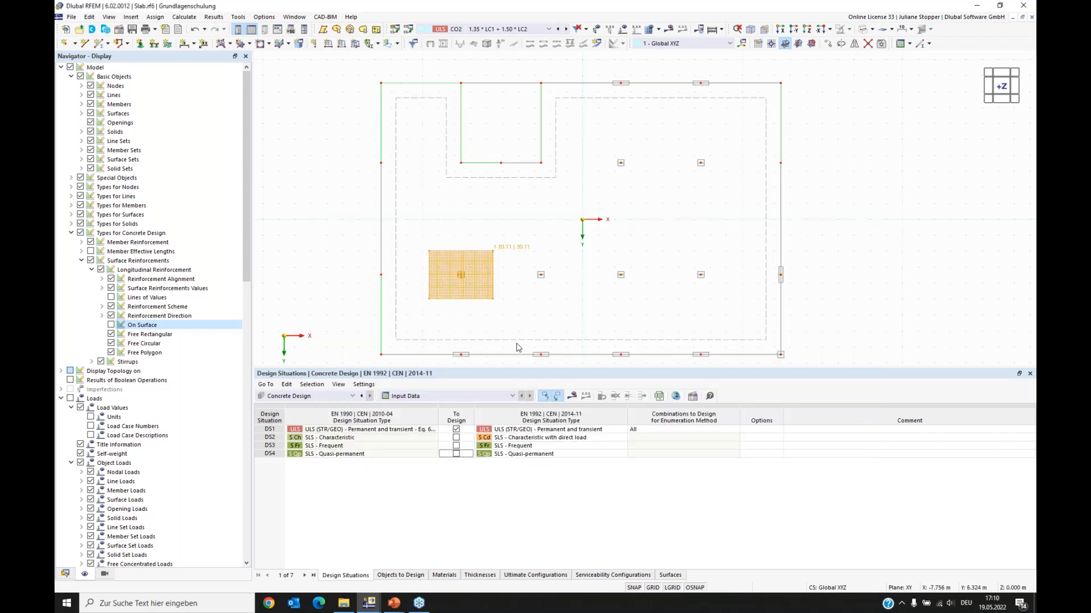
Start a move/copy of the rectangular reinforcement with copying enabled and the number of steps set to 3.
left_click(468, 293)
right_click(480, 283)
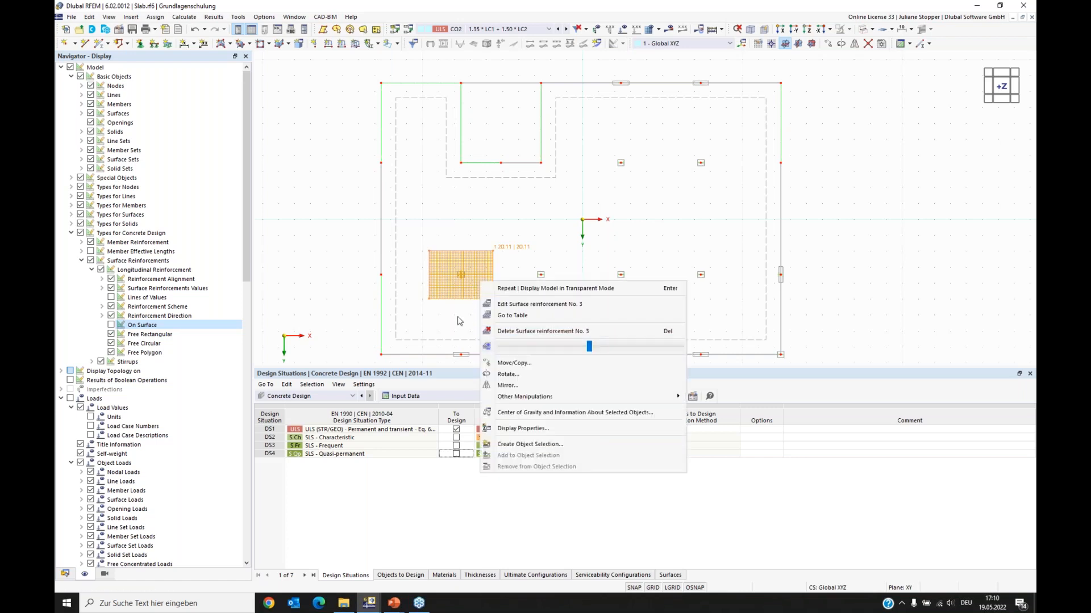
left_click(515, 364)
left_click_drag(513, 169, 305, 119)
left_click_drag(387, 121, 324, 120)
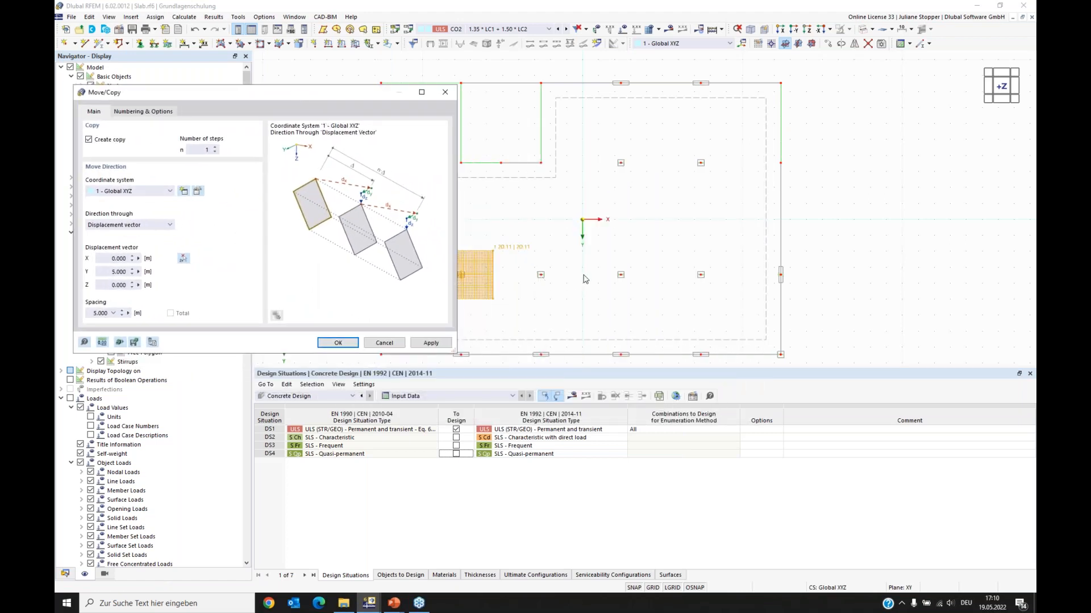
left_click(215, 147)
Pick a displacement vector of 5 m in X and create the reinforcement copies over the other columns in the row.
left_click(182, 260)
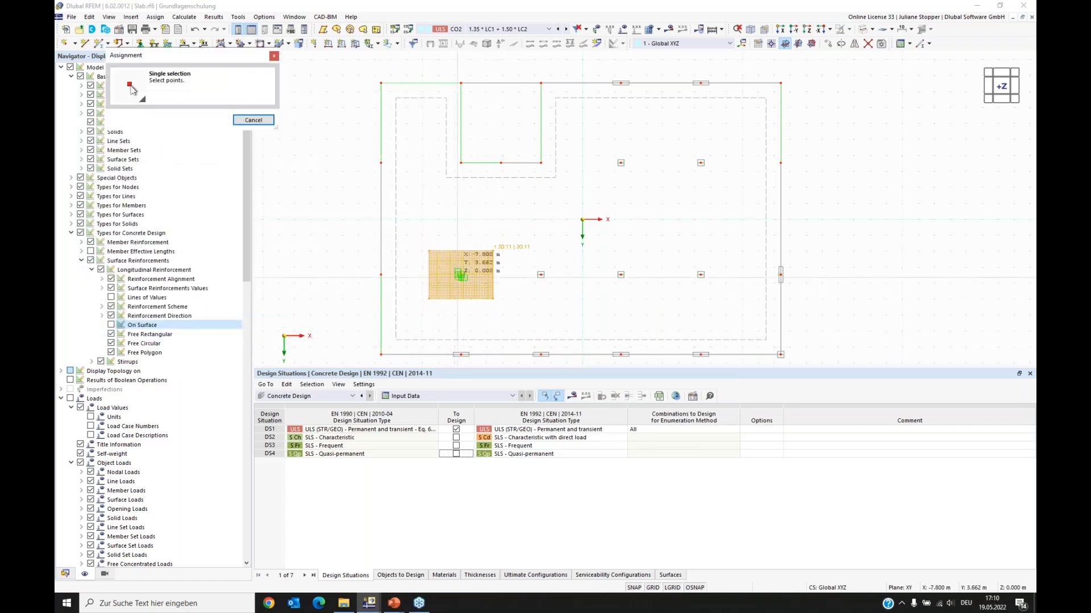
scroll(540, 276, "up", 2)
scroll(537, 275, "up", 1)
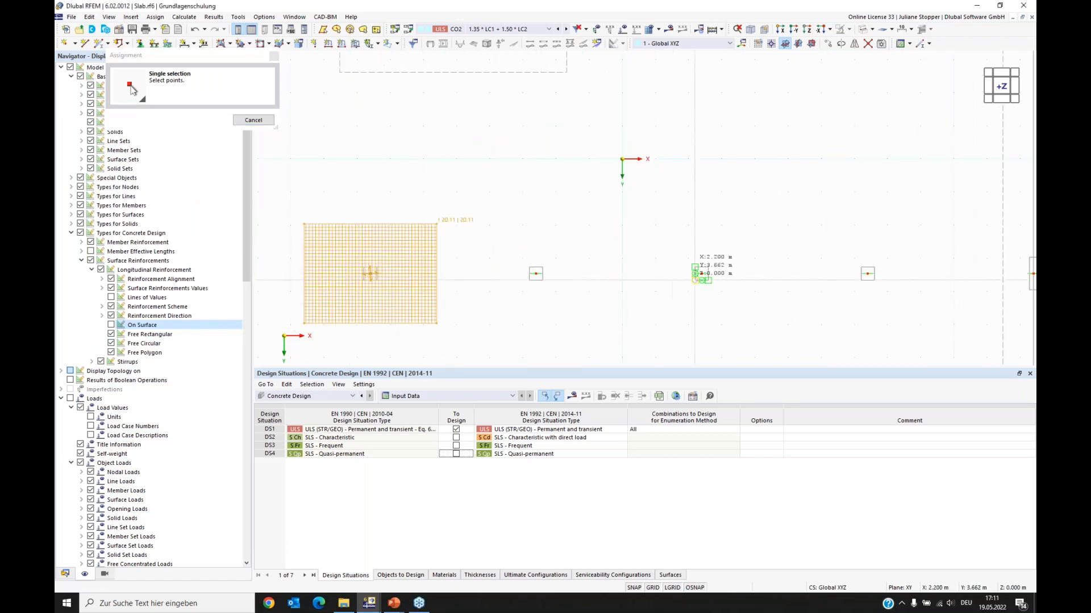
left_click(702, 273)
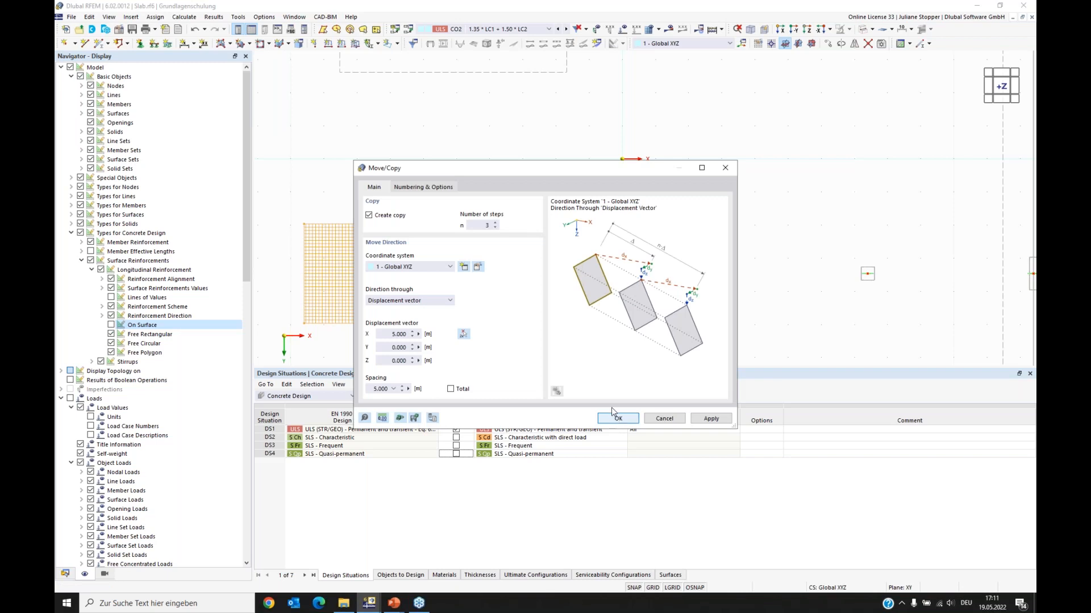
key("Return")
scroll(506, 228, "down", 3)
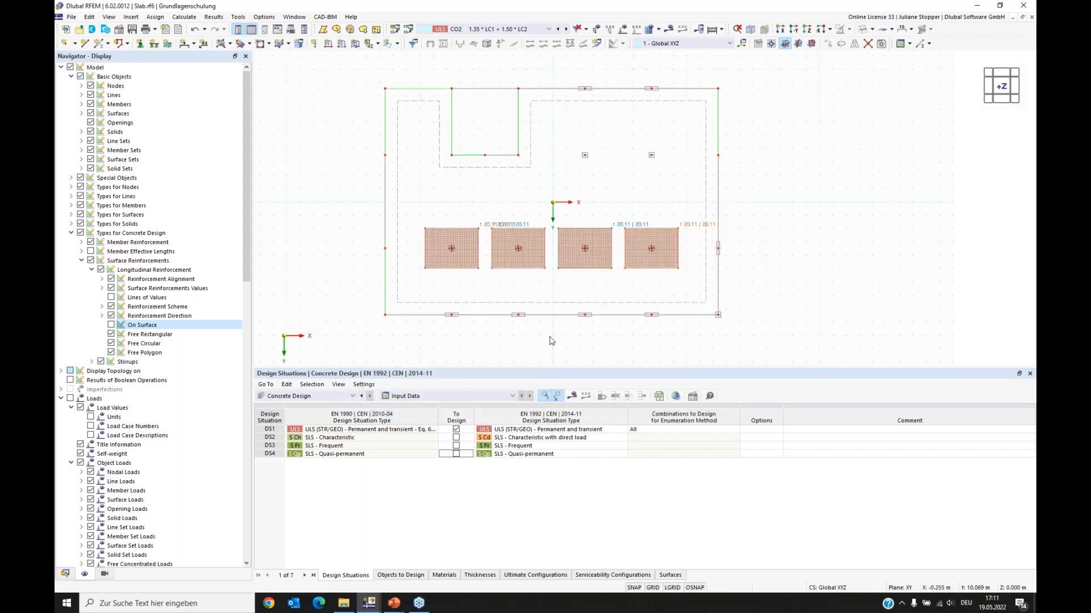
Select the four rectangular reinforcements in the lower column row and start a move/copy with copying enabled and 1 step.
left_click(457, 266)
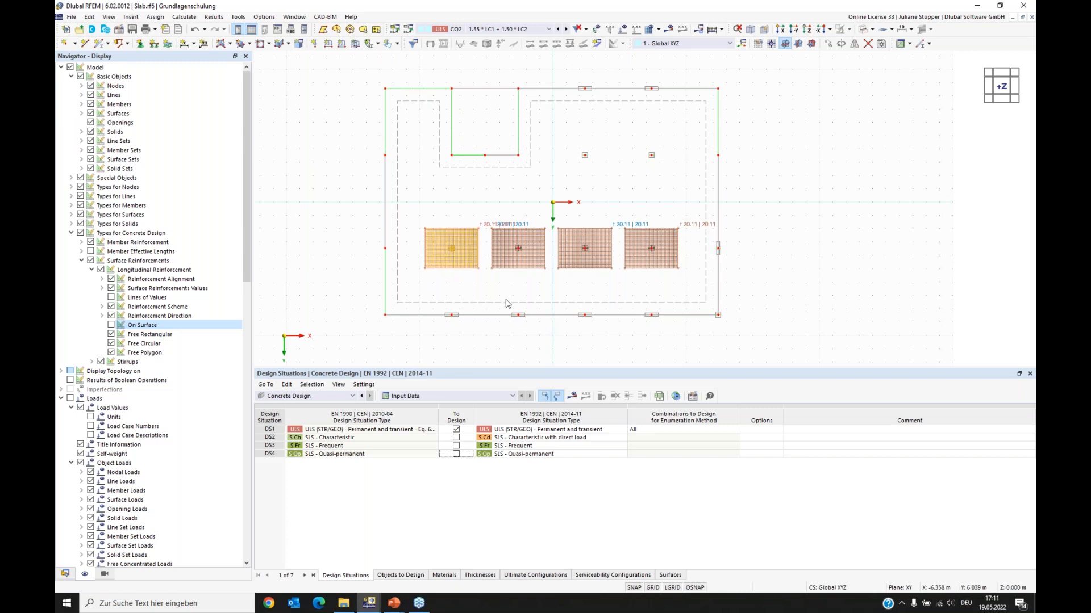
left_click(537, 267)
left_click(595, 269)
left_click(654, 267)
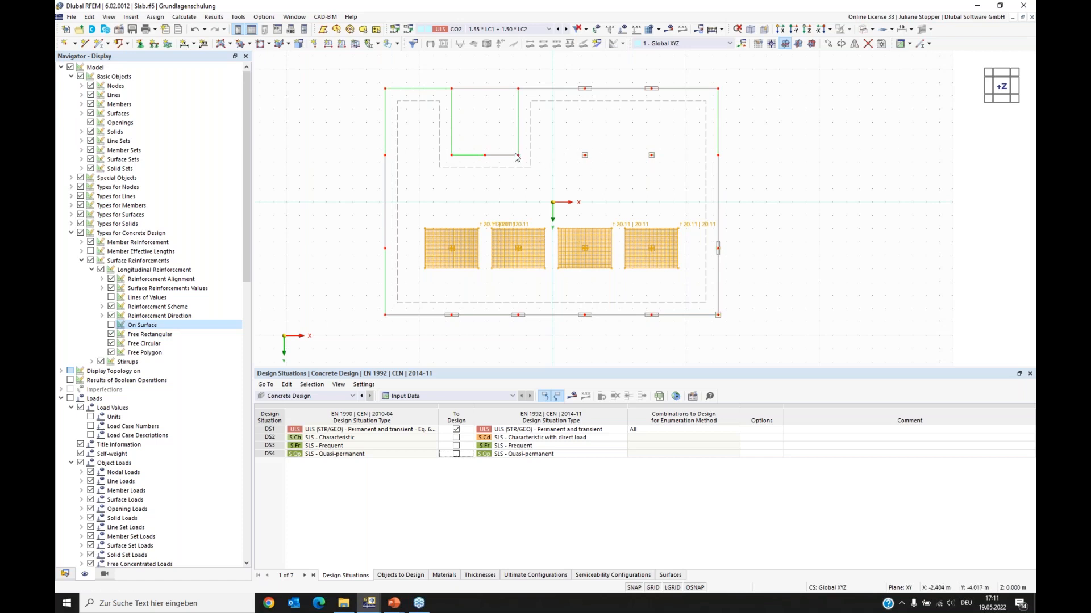
right_click(447, 253)
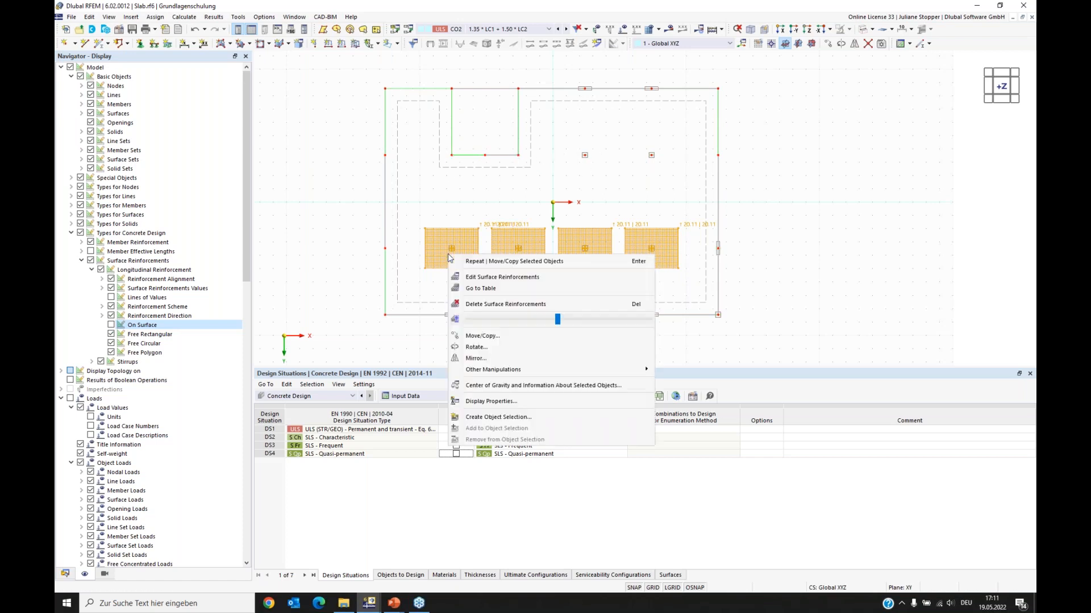
left_click(480, 342)
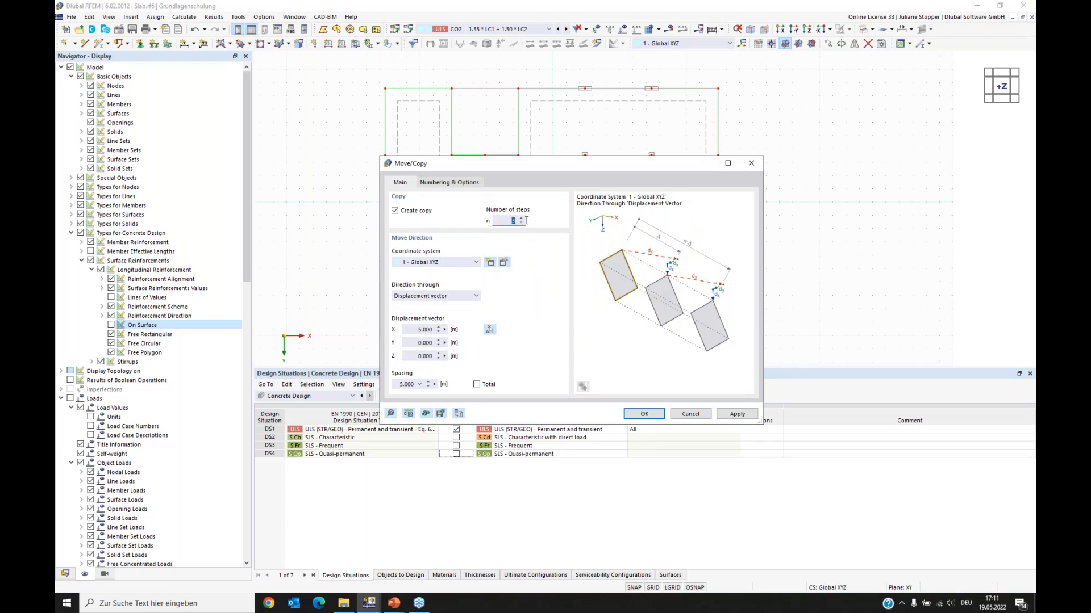
type("1")
Pick a displacement vector of -7 m in Y and copy the reinforcements to the upper row.
left_click(489, 330)
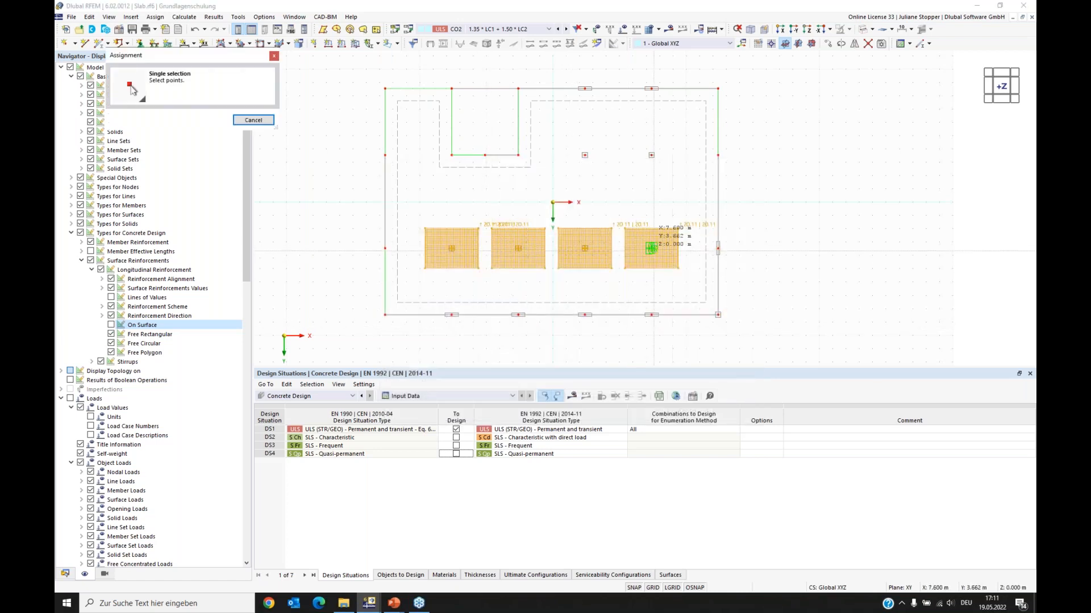
scroll(701, 249, "up", 2)
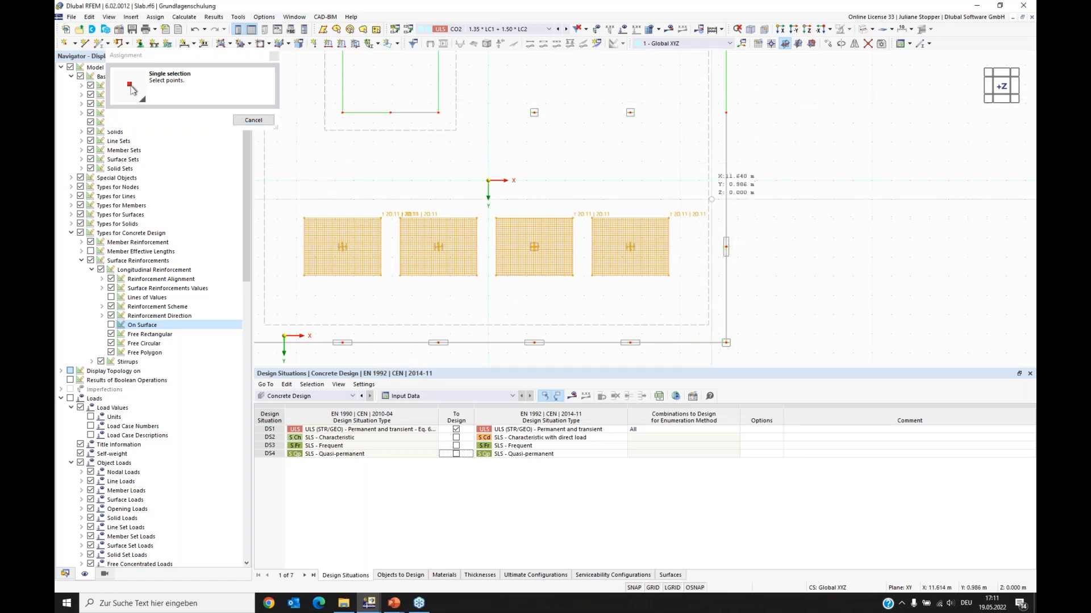
key("Escape")
left_click(463, 334)
scroll(708, 264, "up", 5)
left_click(709, 264)
scroll(712, 261, "down", 6)
left_click(711, 101)
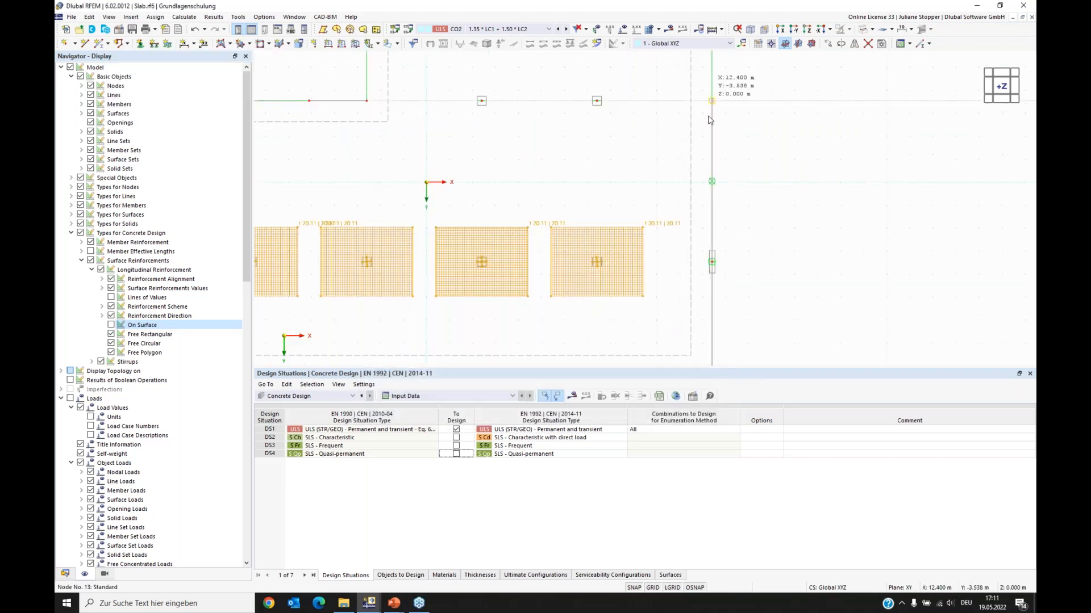
key("Return")
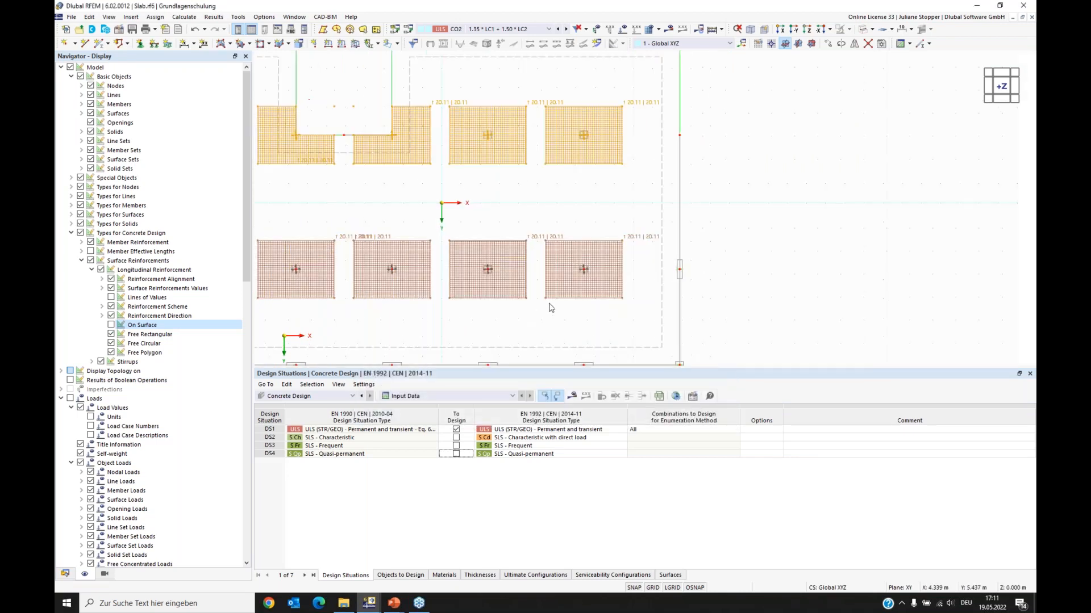
scroll(540, 309, "down", 4)
middle_click_drag(457, 201, 539, 170)
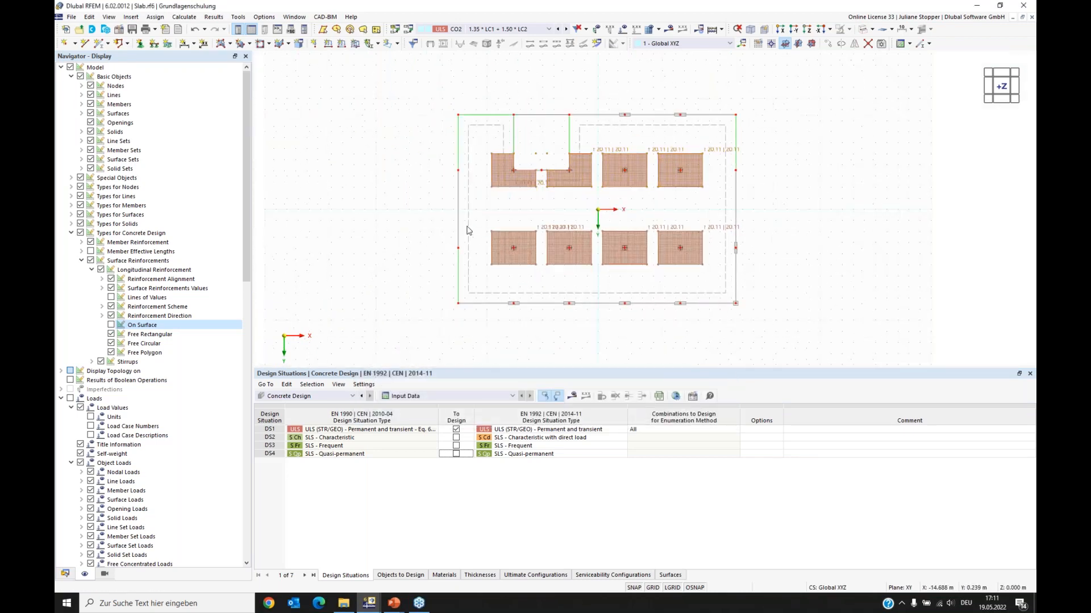
Copy the first reinforcement of both rows once by -5 m in X, onto the slab edge beside the opening.
left_click(503, 255)
left_click(499, 186, "ctrl")
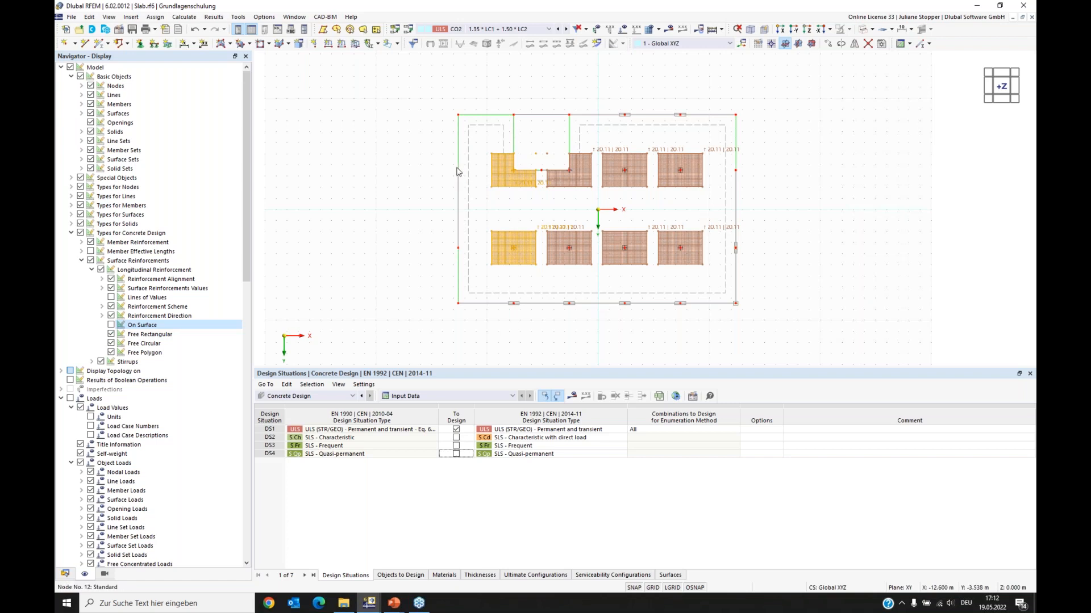
right_click(507, 182)
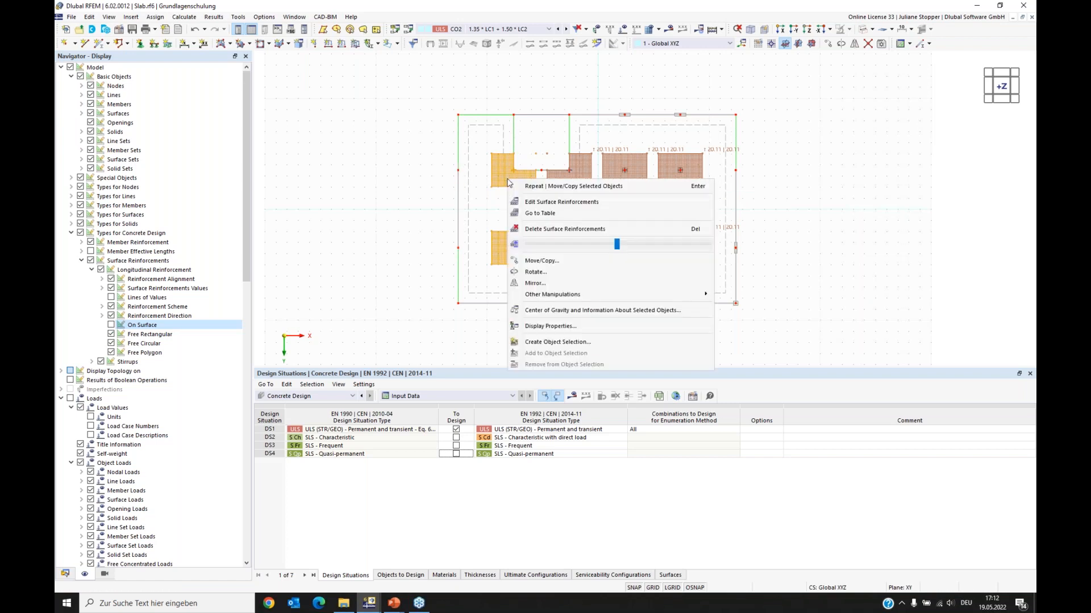
left_click(541, 261)
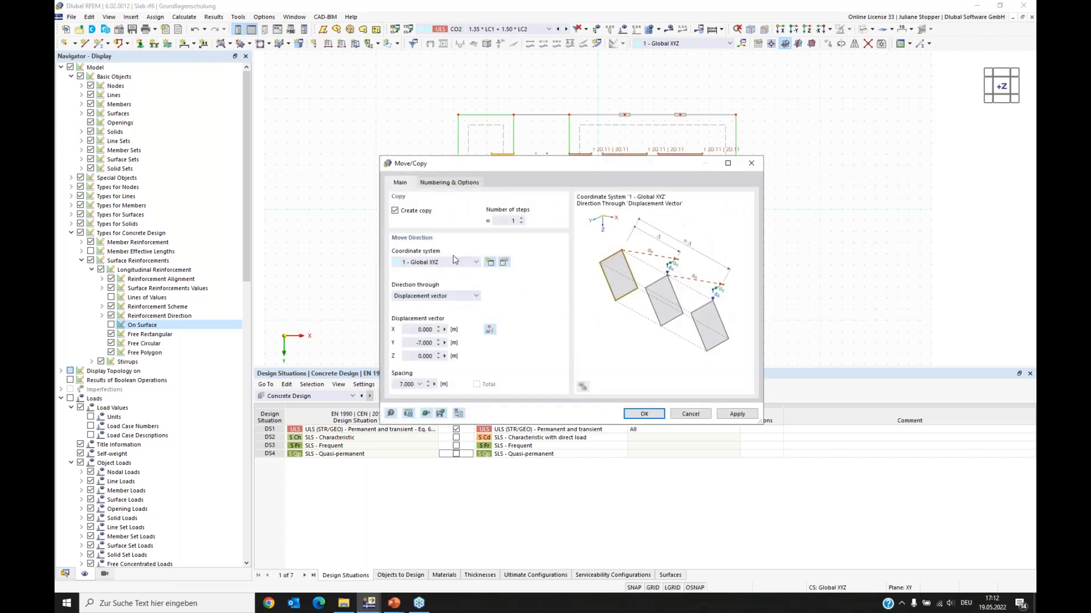
left_click(488, 330)
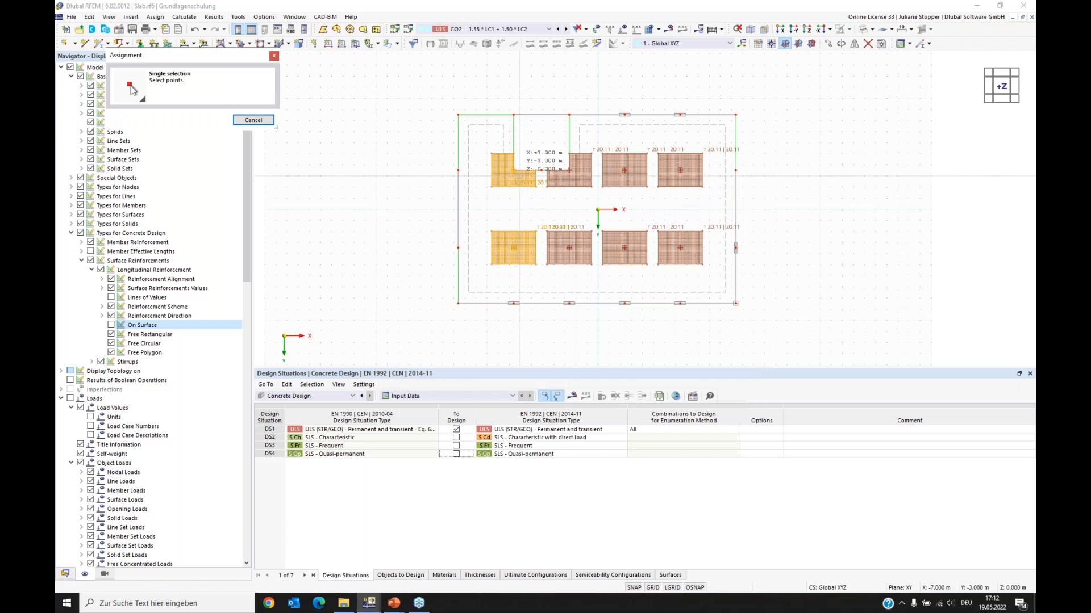
left_click(513, 171)
left_click(458, 170)
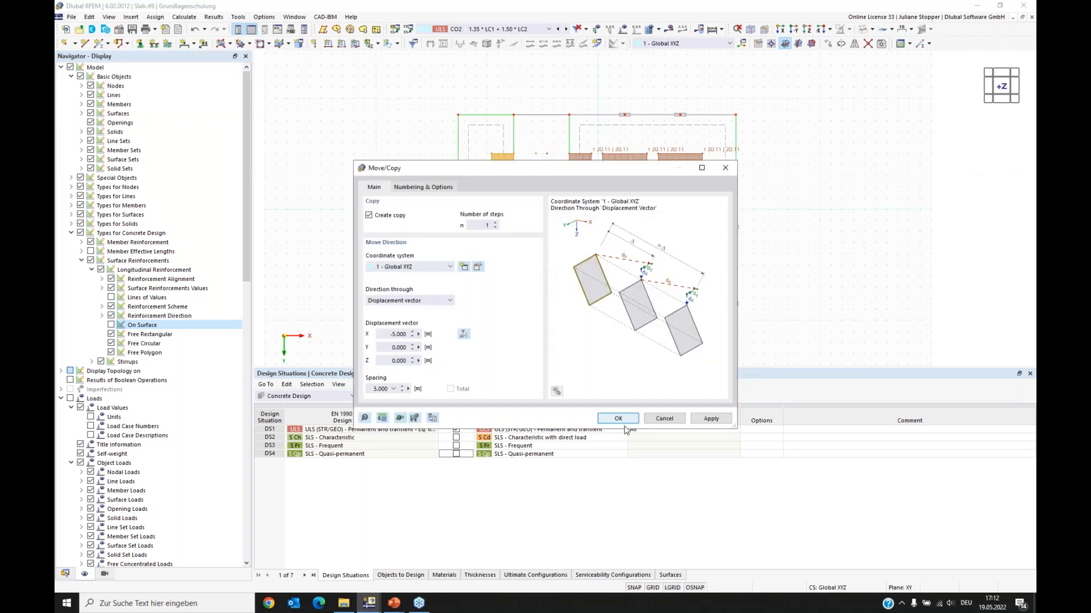
left_click(616, 418)
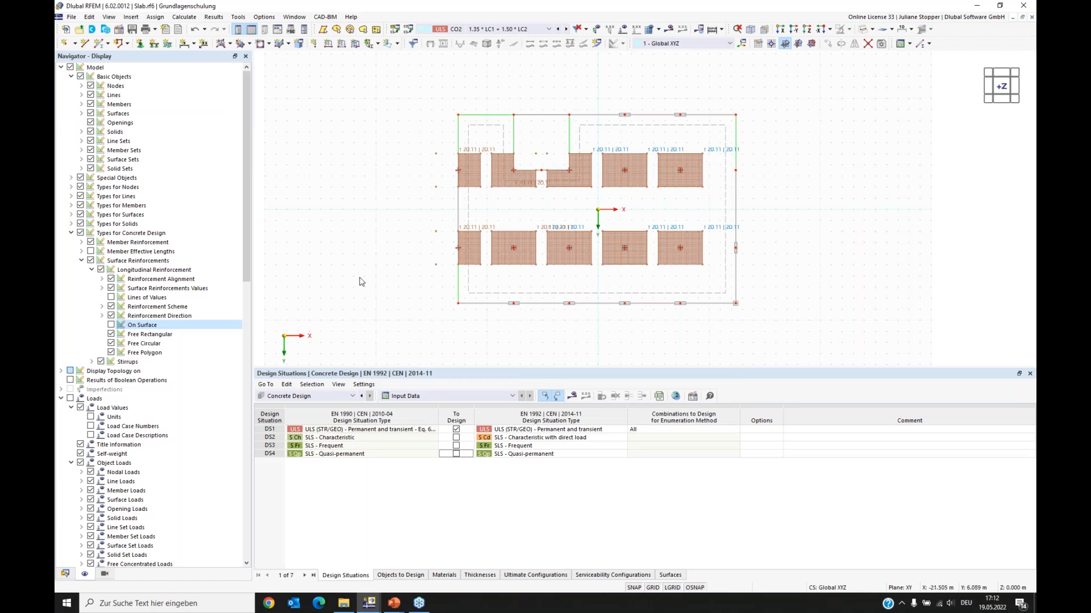
Recalculate the concrete design with the added reinforcement and list the design ratios on surfaces.
left_click(65, 575)
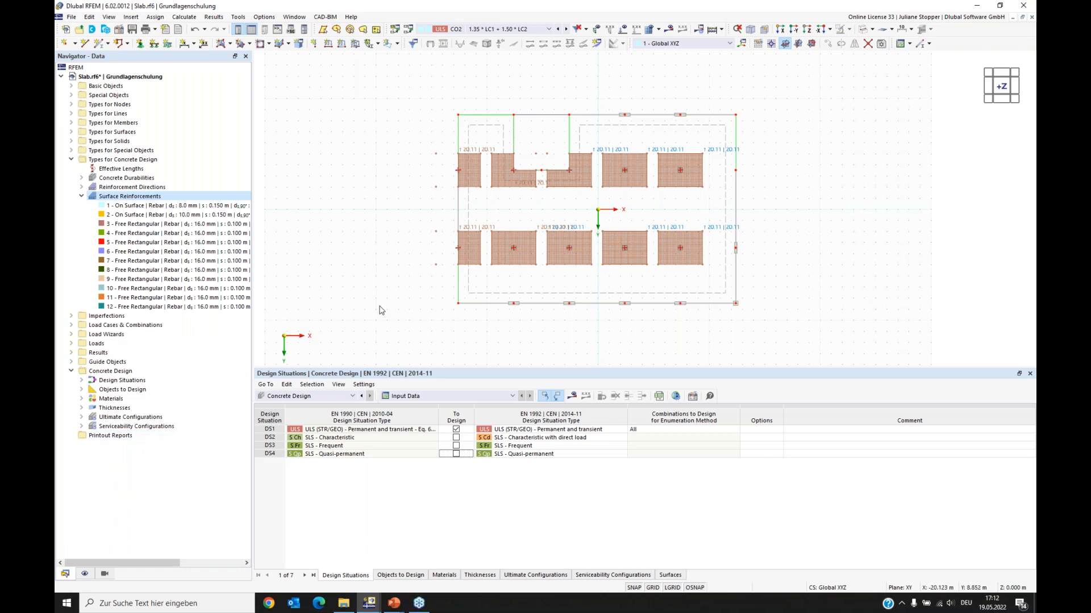
left_click(572, 400)
left_click(585, 344)
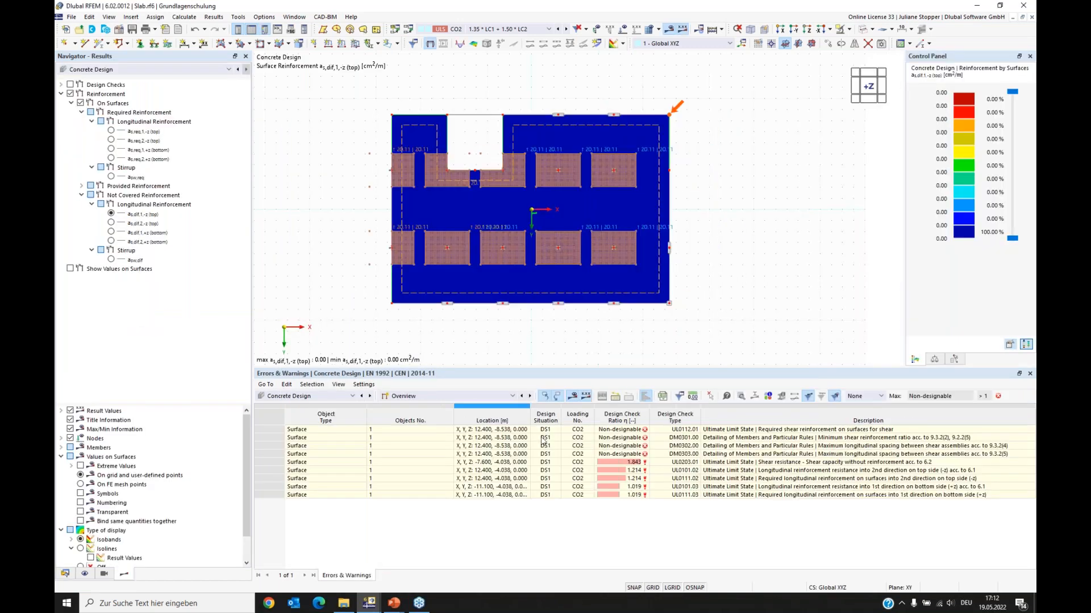
left_click(476, 396)
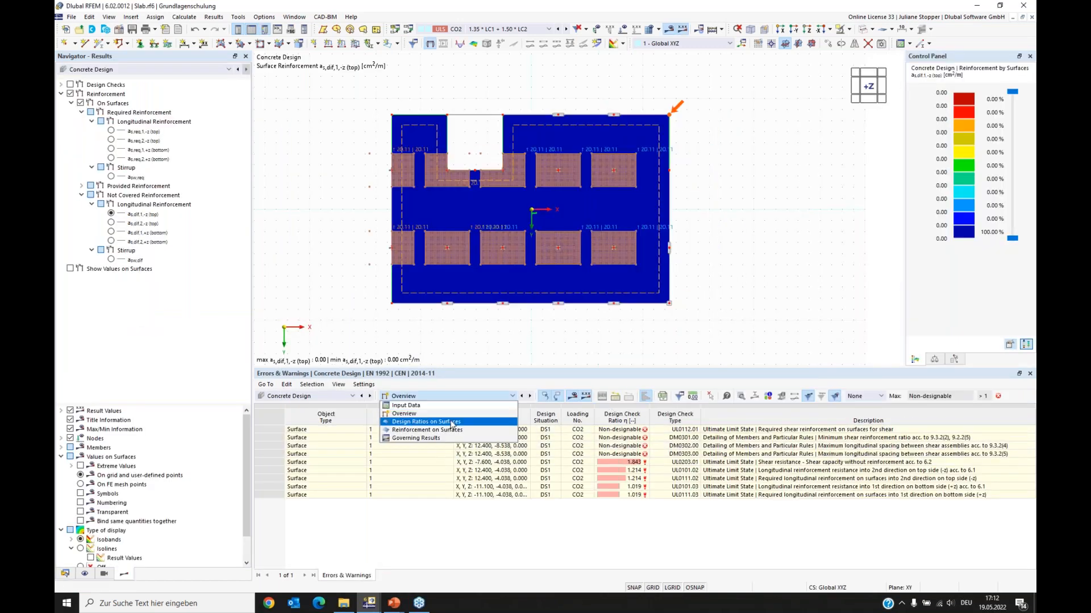
left_click(432, 428)
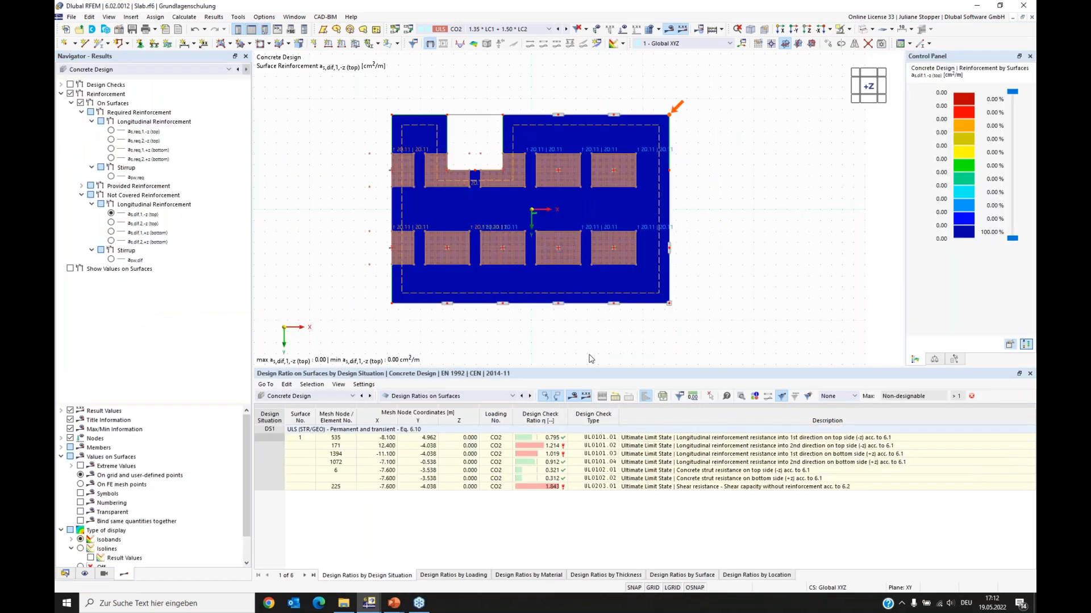
Hide the types for concrete design and show design check UL0101.01 on the slab with the reinforcement results switched off.
left_click(85, 574)
left_click(80, 232)
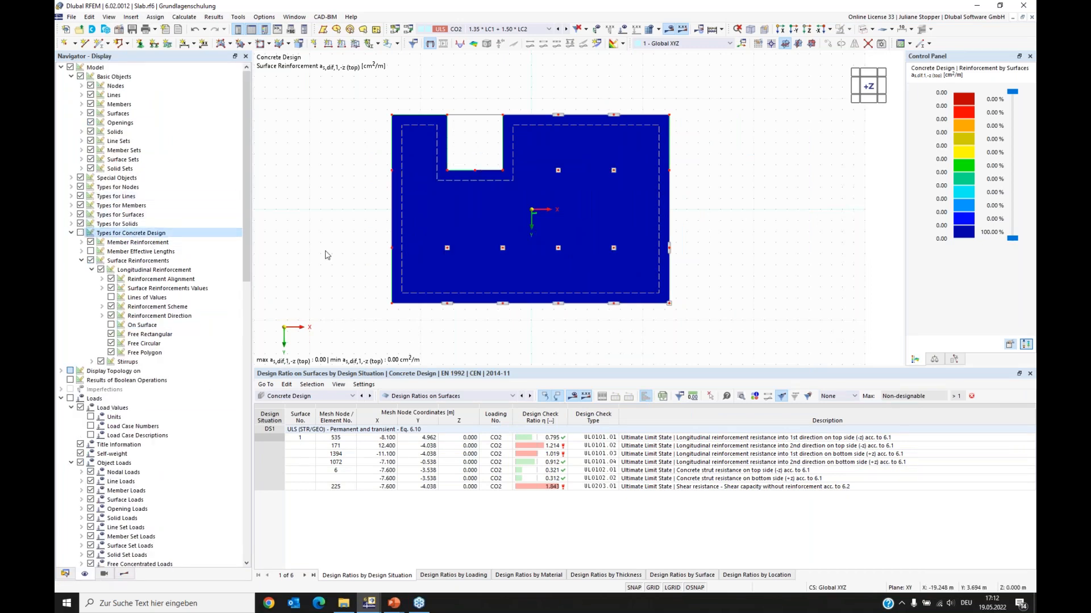
left_click(128, 574)
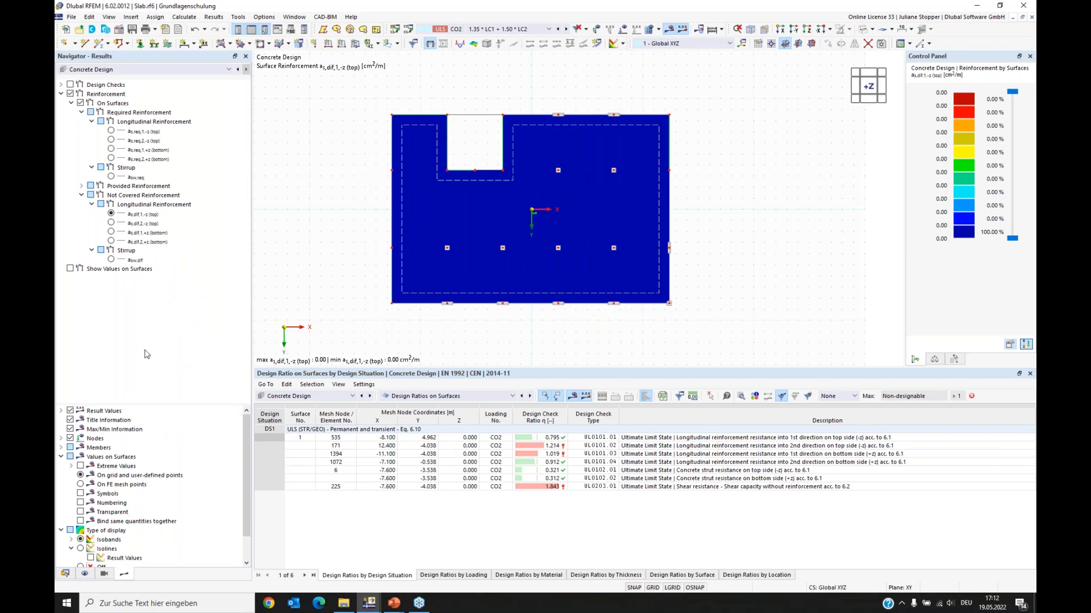
left_click(61, 94)
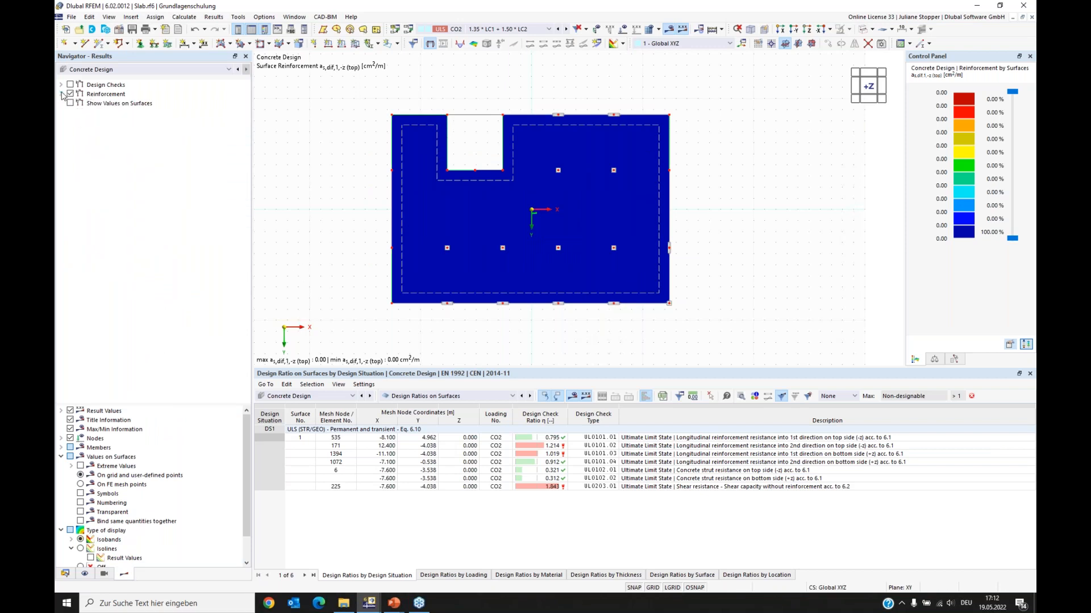
left_click(61, 85)
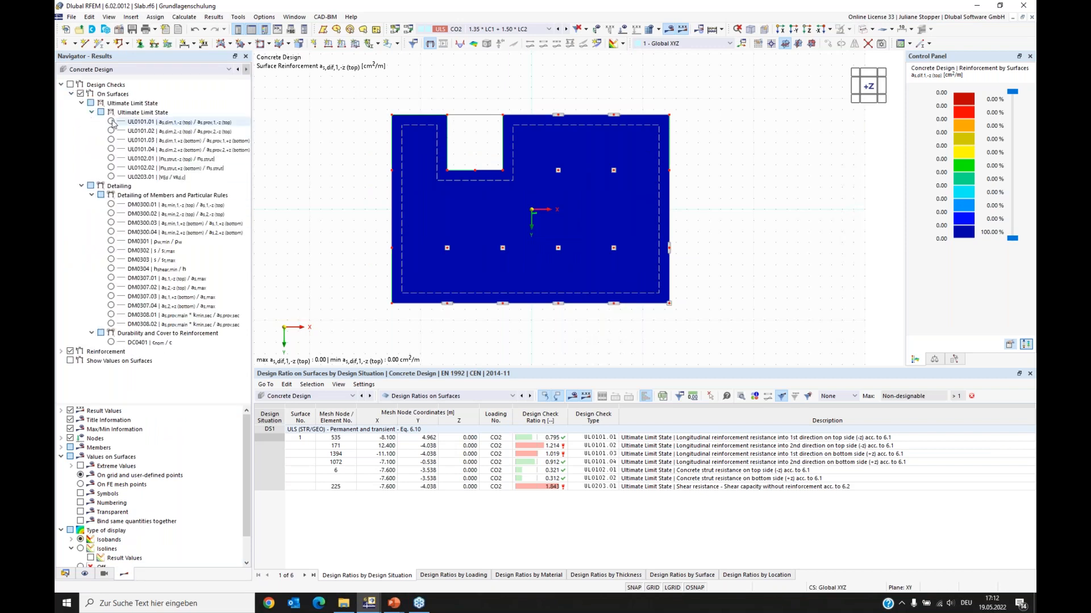
left_click(111, 122)
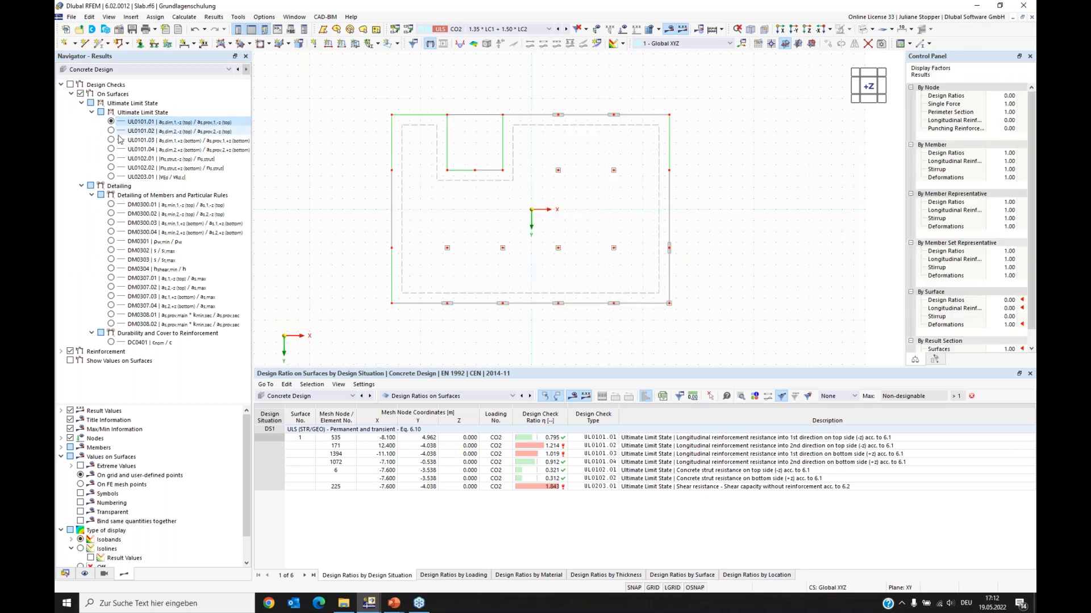
left_click(70, 84)
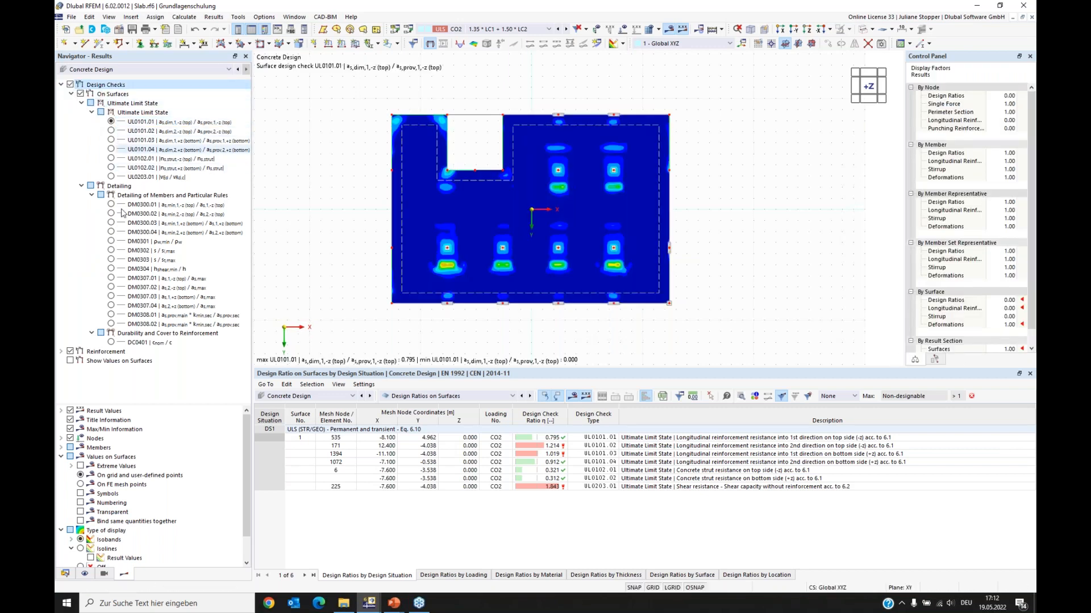
left_click(70, 352)
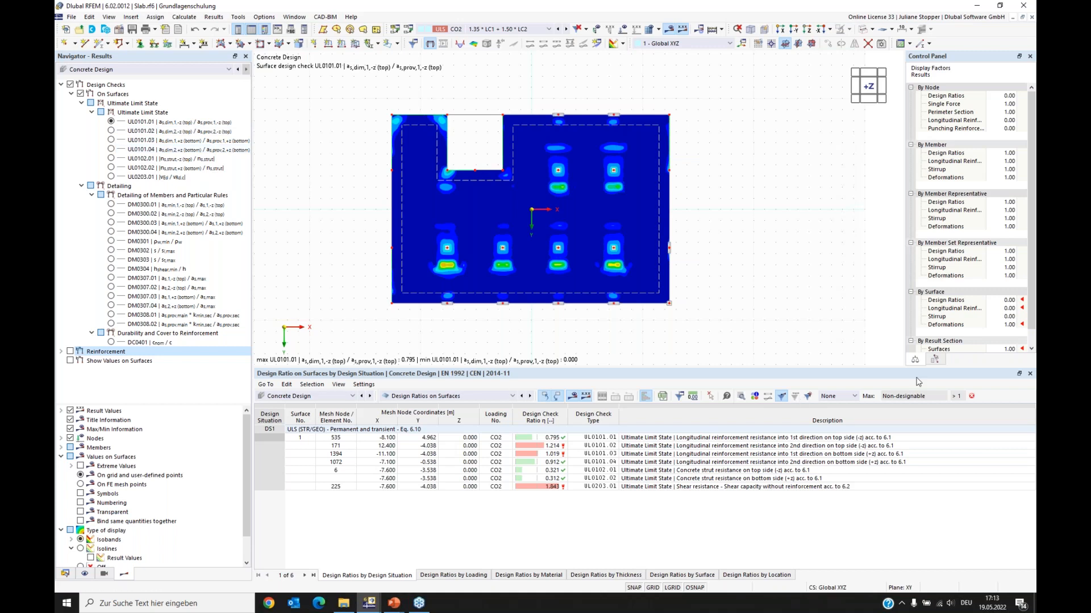
Display design check UL0101.02 and temporarily limit the color scale to ratios above 1.000 to locate exceedances.
scroll(573, 323, "up", 1)
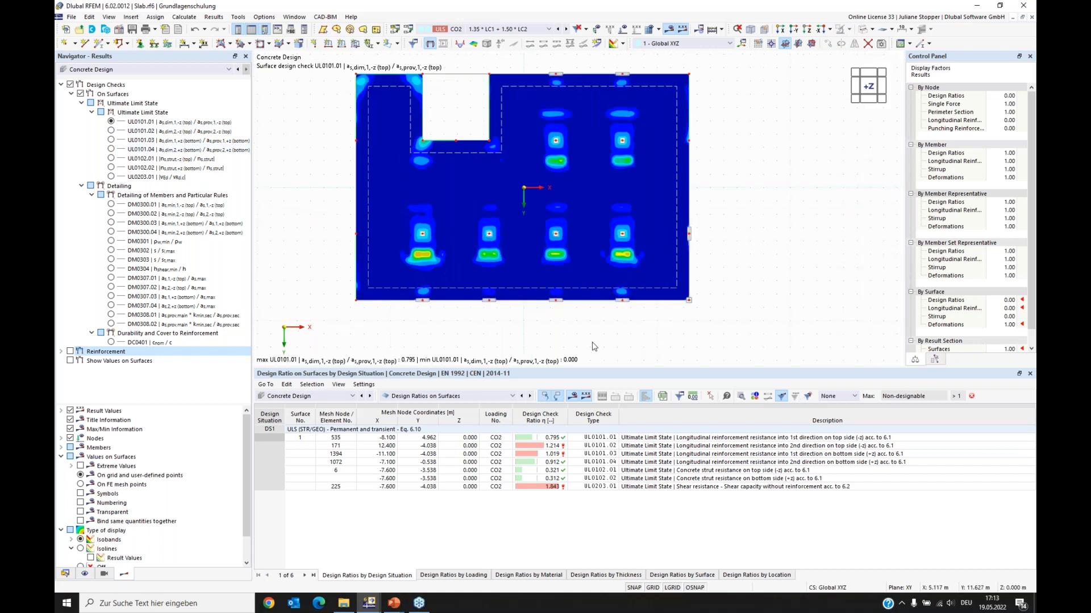
scroll(595, 338, "down", 1)
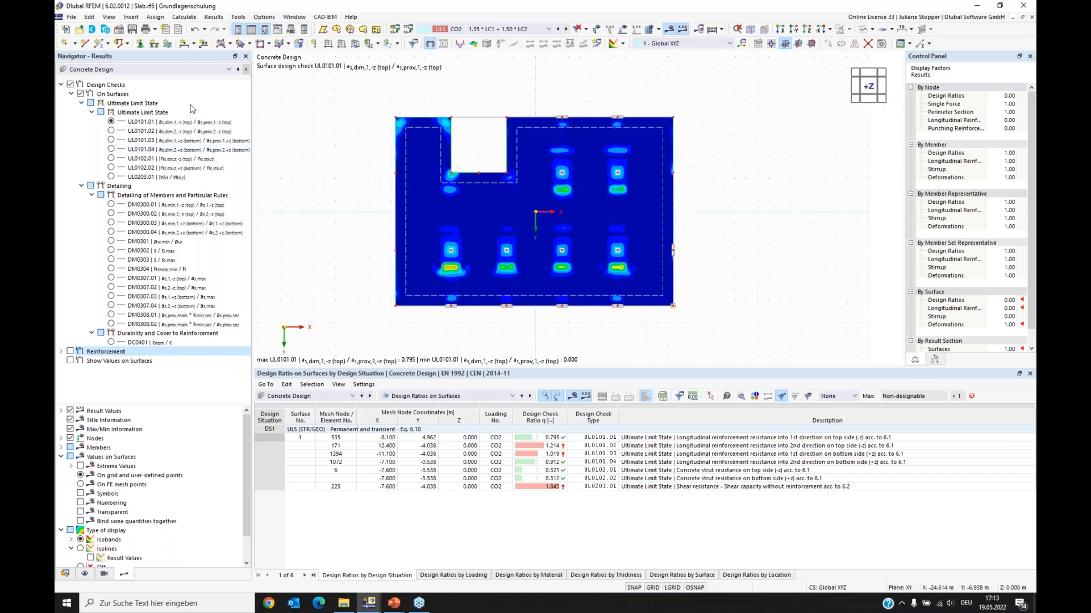
left_click(110, 130)
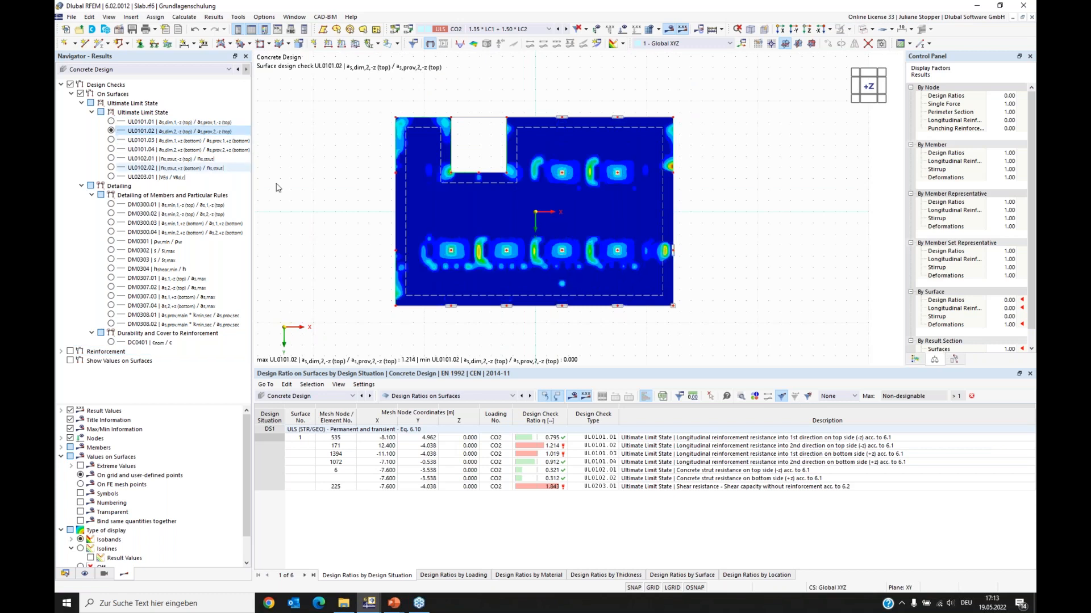
left_click(915, 359)
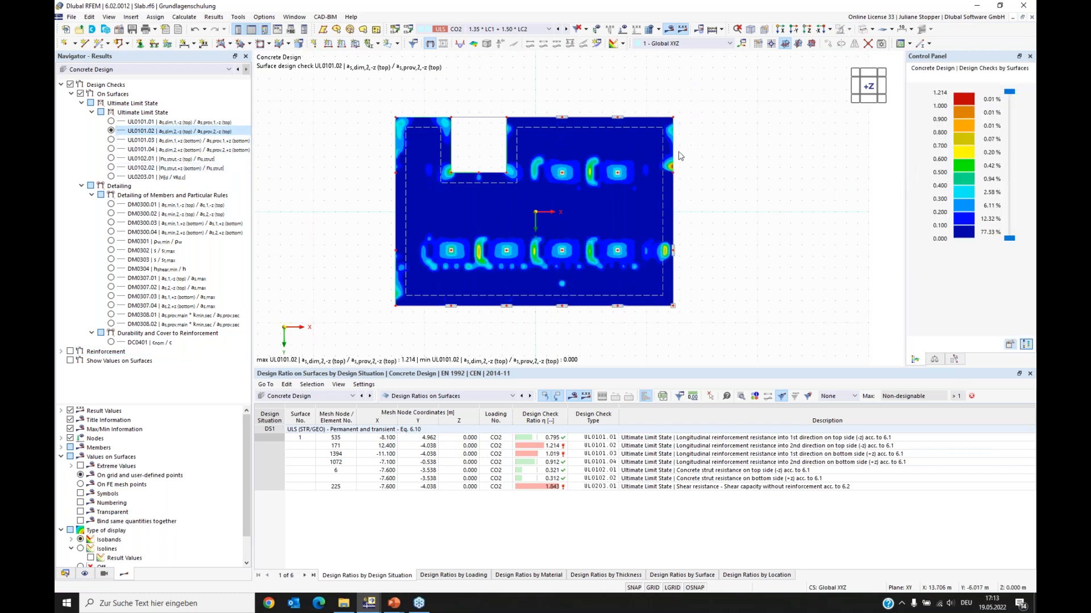
left_click_drag(1009, 238, 1001, 107)
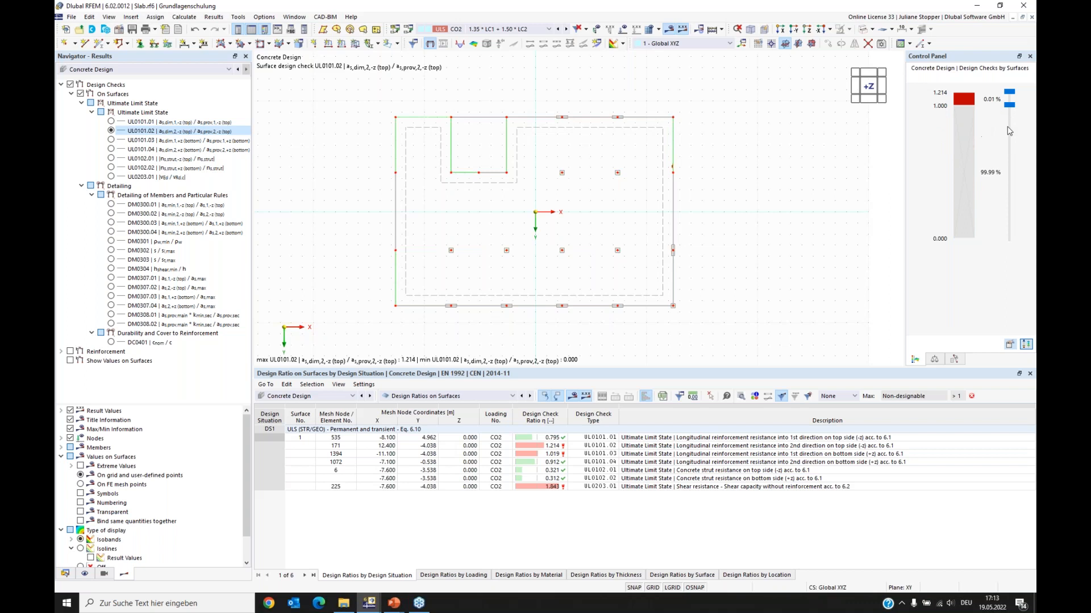
left_click_drag(1008, 109, 1010, 263)
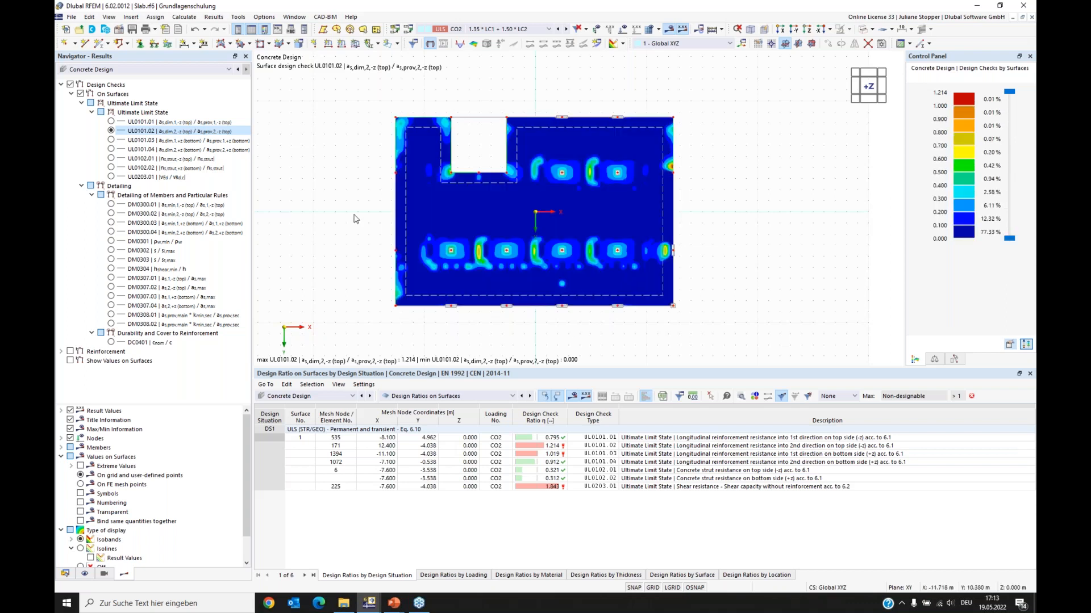
Display design check UL0101.01 again and enlarge the model view by reducing the height of the results table.
left_click(112, 122)
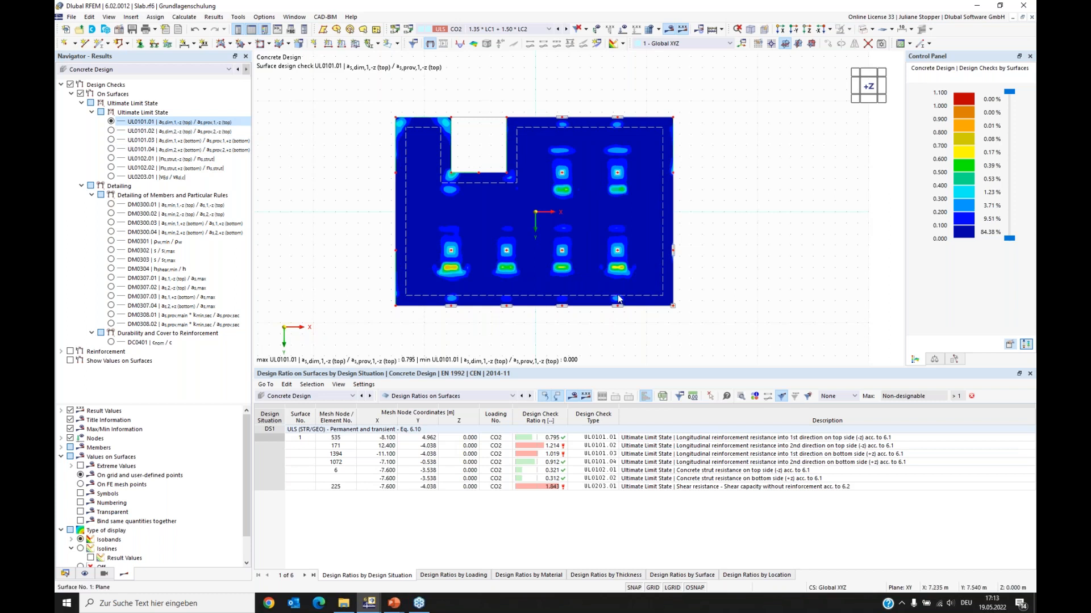
scroll(618, 296, "up", 2)
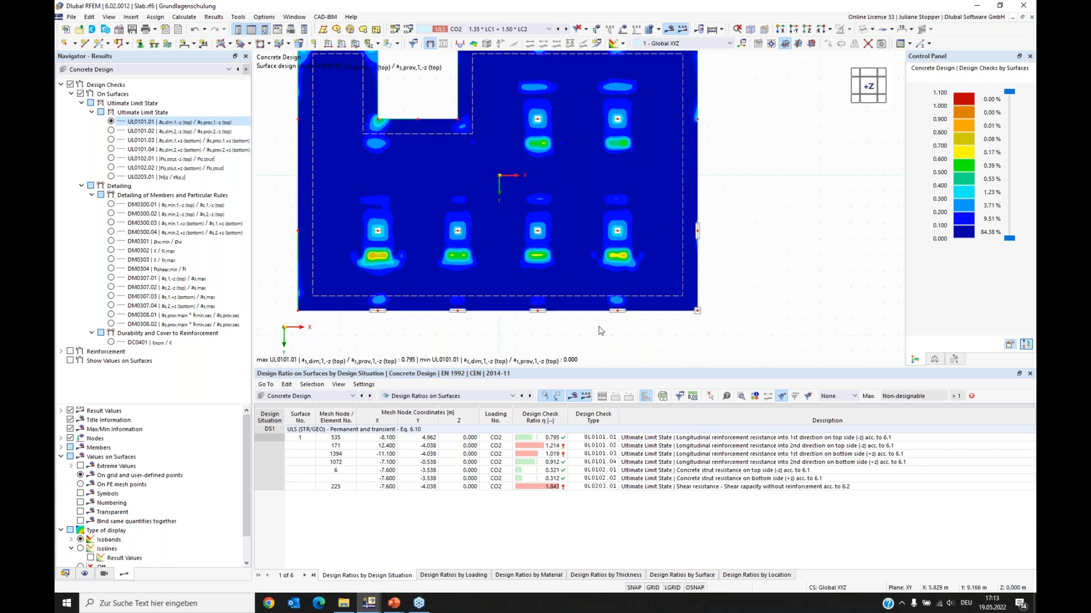
scroll(600, 326, "down", 1)
middle_click_drag(463, 326, 561, 368)
left_click_drag(610, 368, 610, 401)
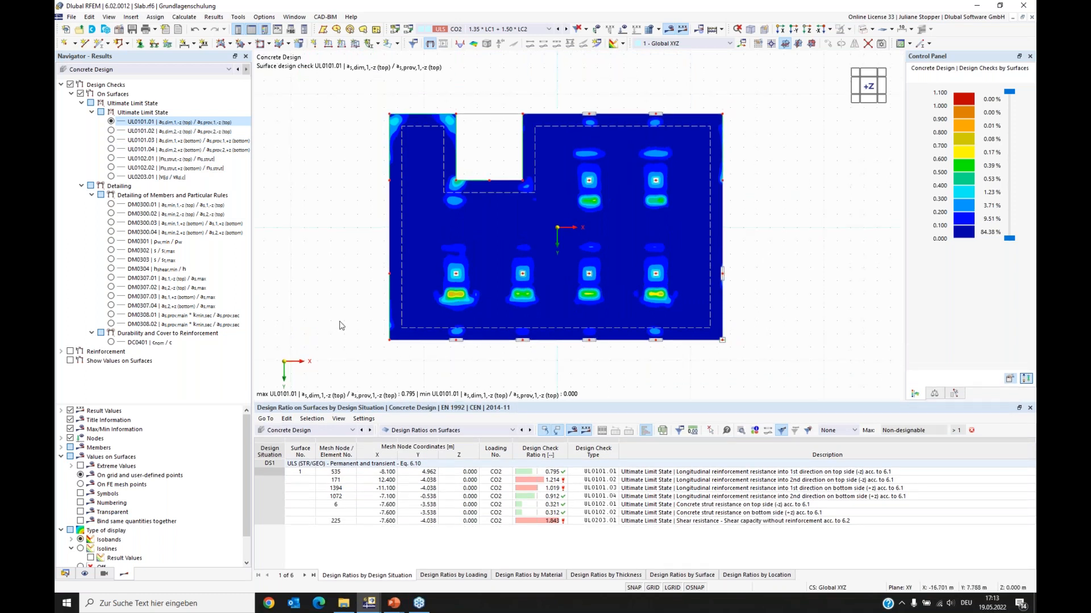
Display design check UL0101.01 on the slab as isolines with their result values labelled.
middle_click_drag(342, 317, 360, 309)
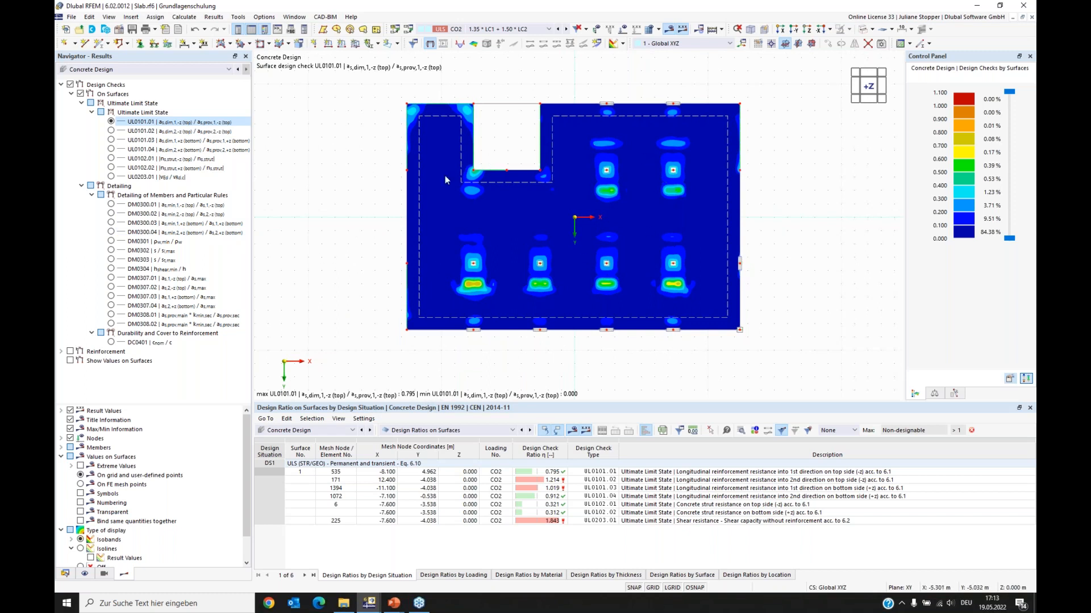
left_click_drag(125, 405, 129, 299)
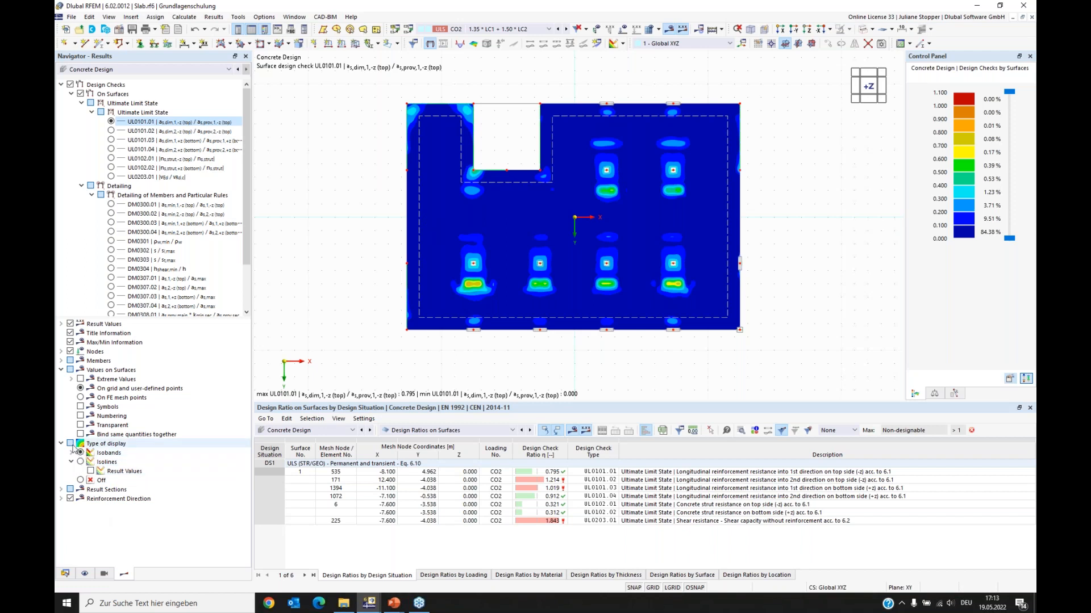
left_click(80, 462)
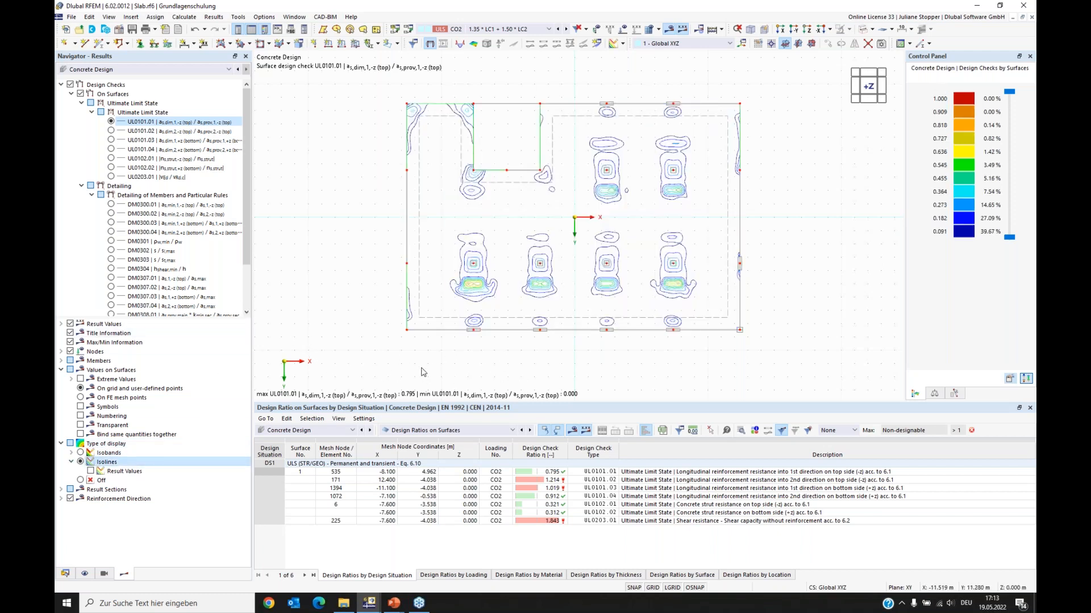
left_click(91, 471)
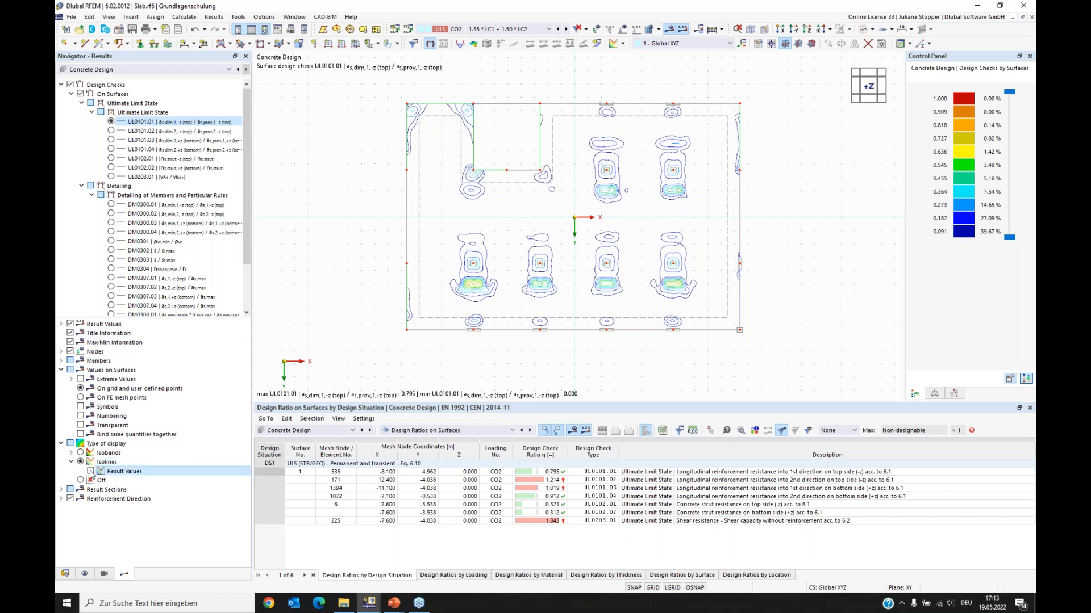
scroll(459, 287, "up", 2)
scroll(459, 286, "up", 4)
scroll(407, 234, "down", 4)
scroll(417, 248, "down", 1)
middle_click_drag(490, 178, 530, 221)
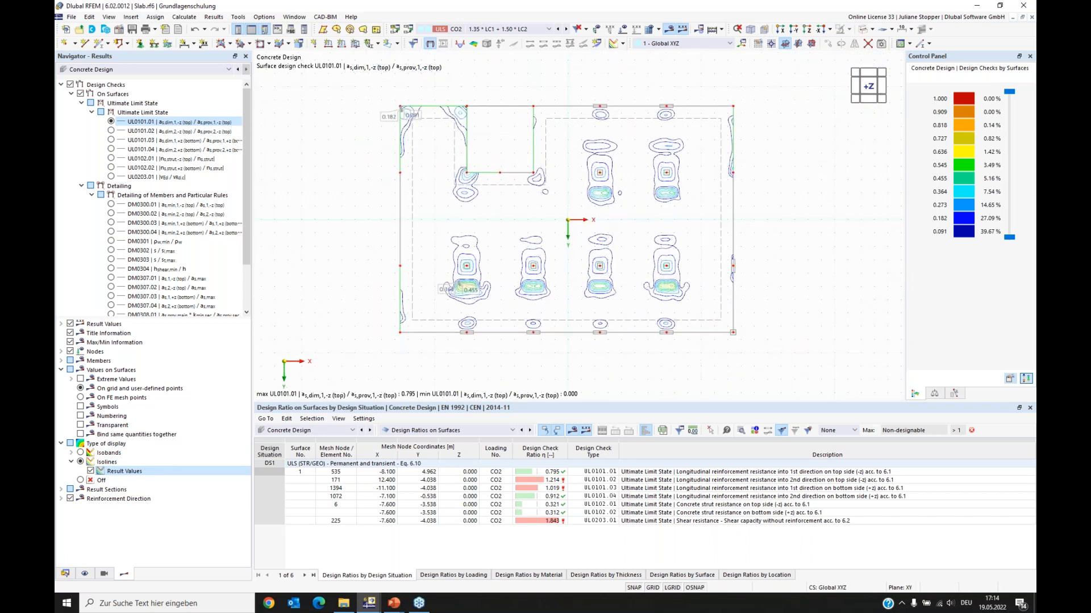
Collapse the design checks list and briefly show the values on surfaces to check how dense they are.
left_click_drag(104, 323, 105, 374)
left_click(61, 86)
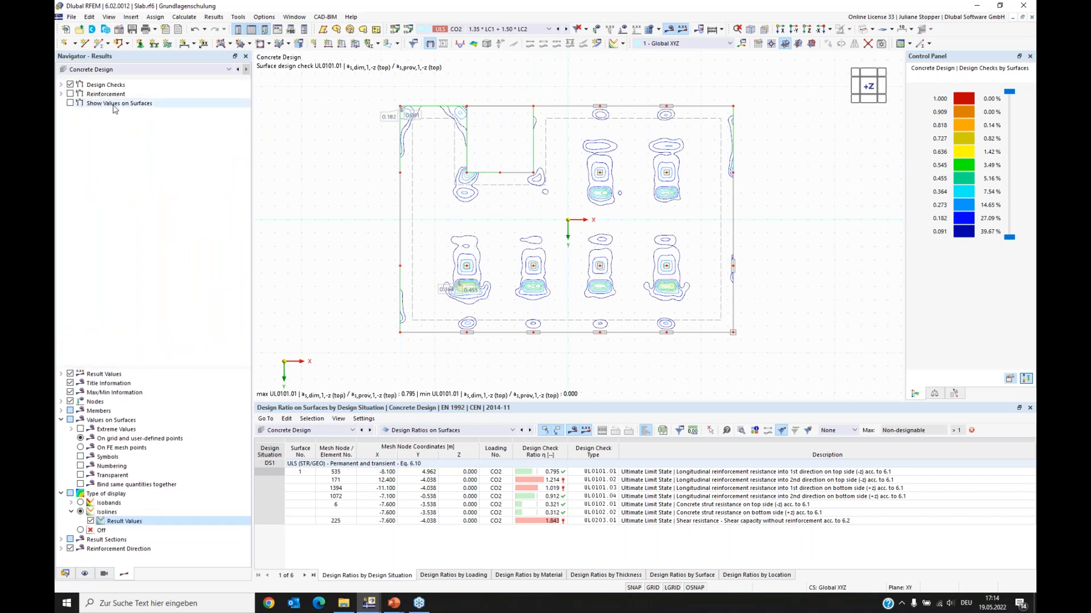
left_click(71, 103)
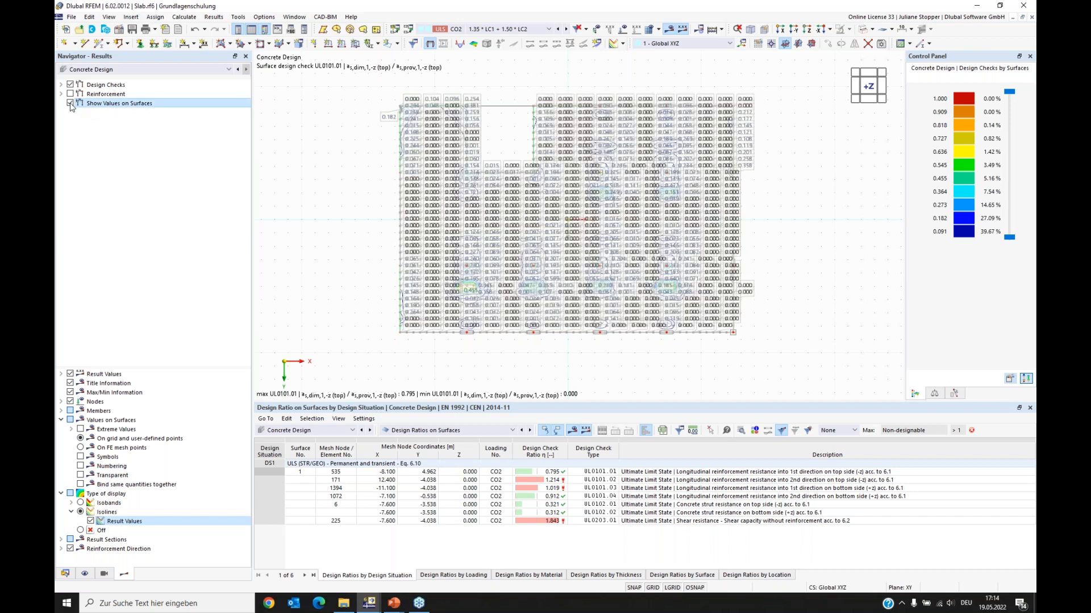
left_click(71, 103)
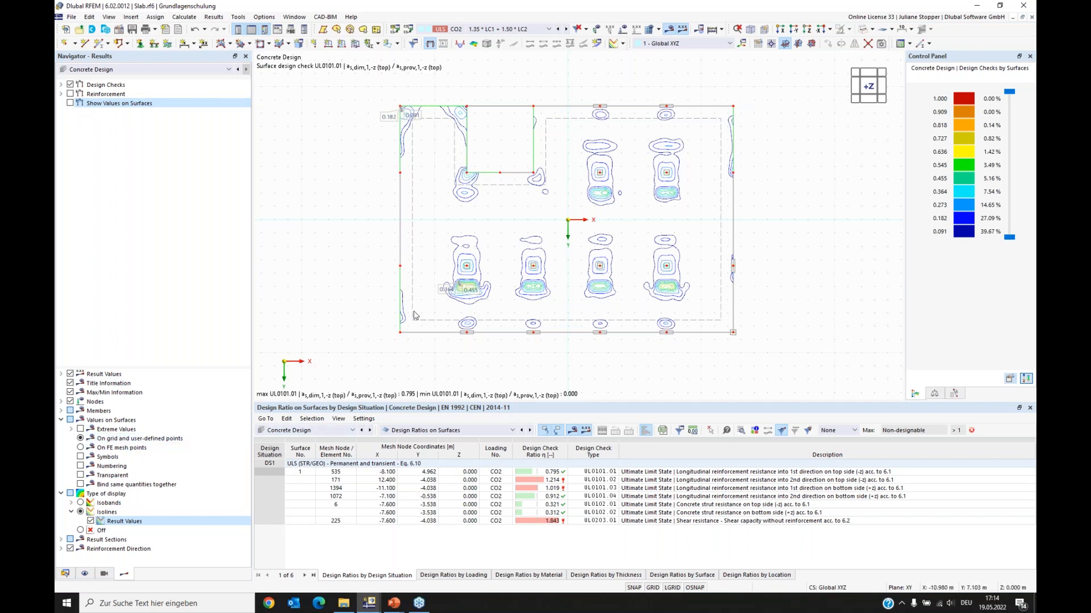
Set the slab surface's result grid distances b and h to 2 m and accept deleting the concrete design results.
double_click(415, 267)
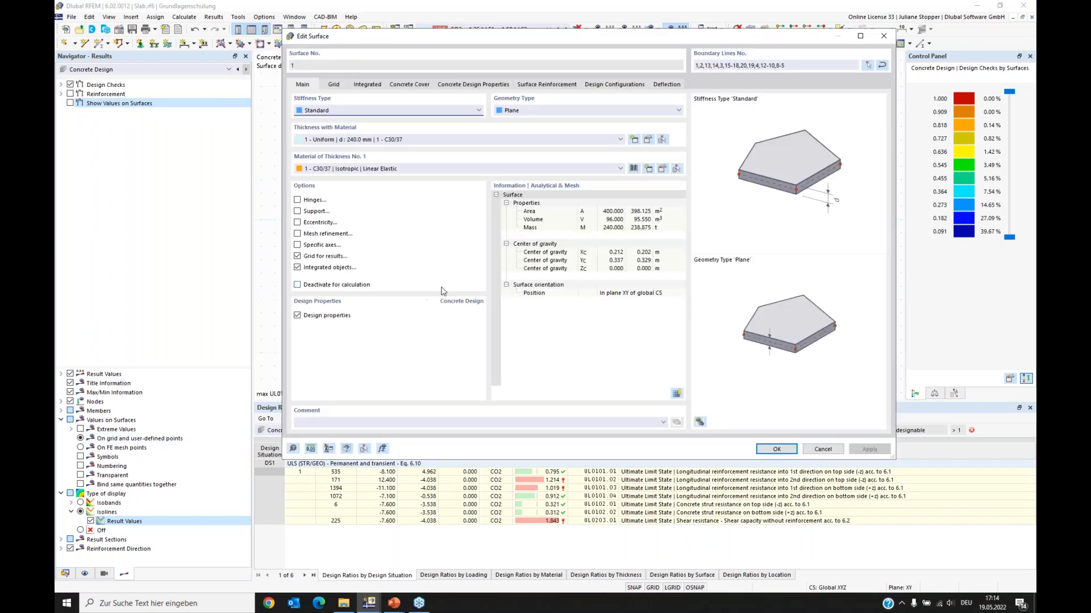
left_click(333, 84)
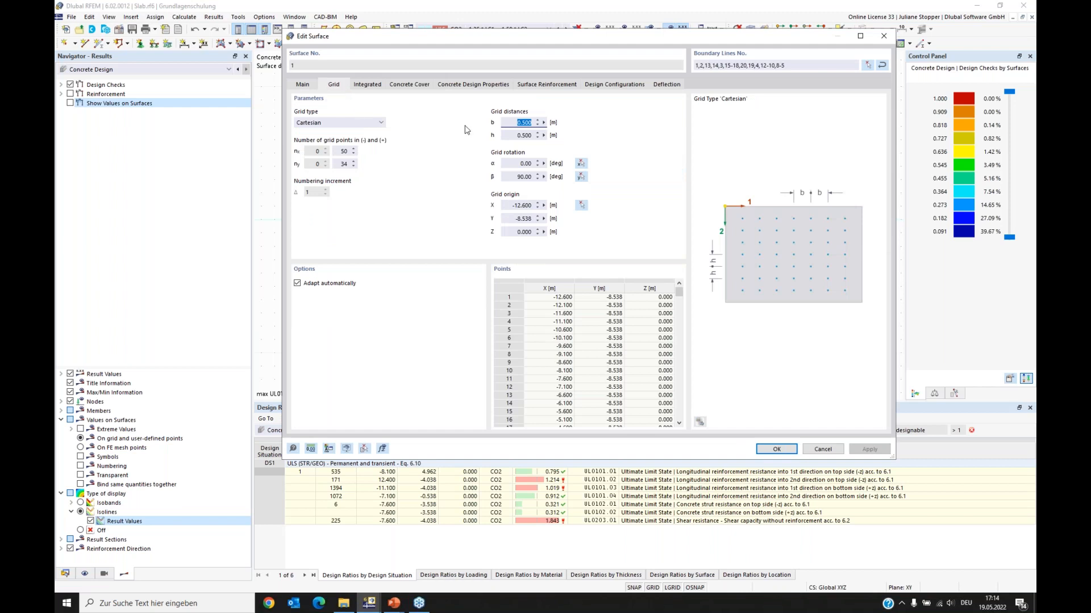
type("2")
left_click(534, 135)
type("2")
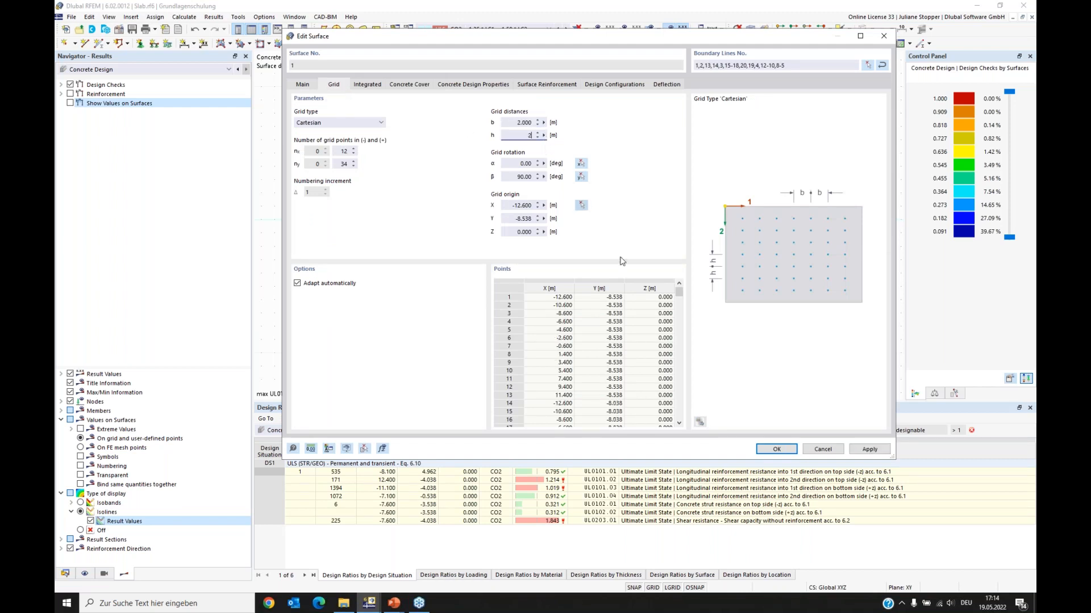
left_click(777, 449)
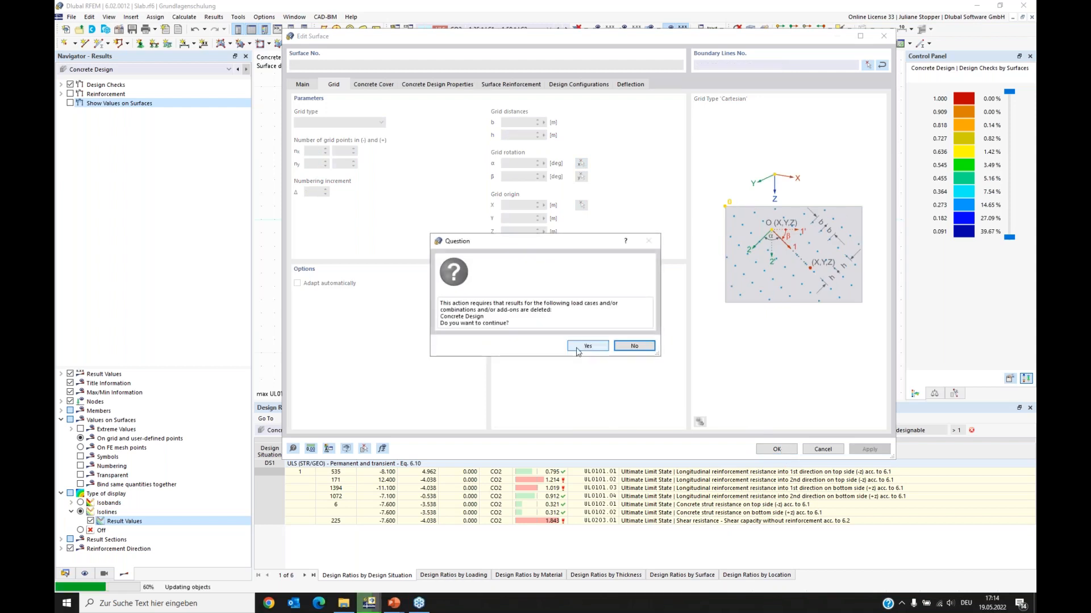
left_click(587, 346)
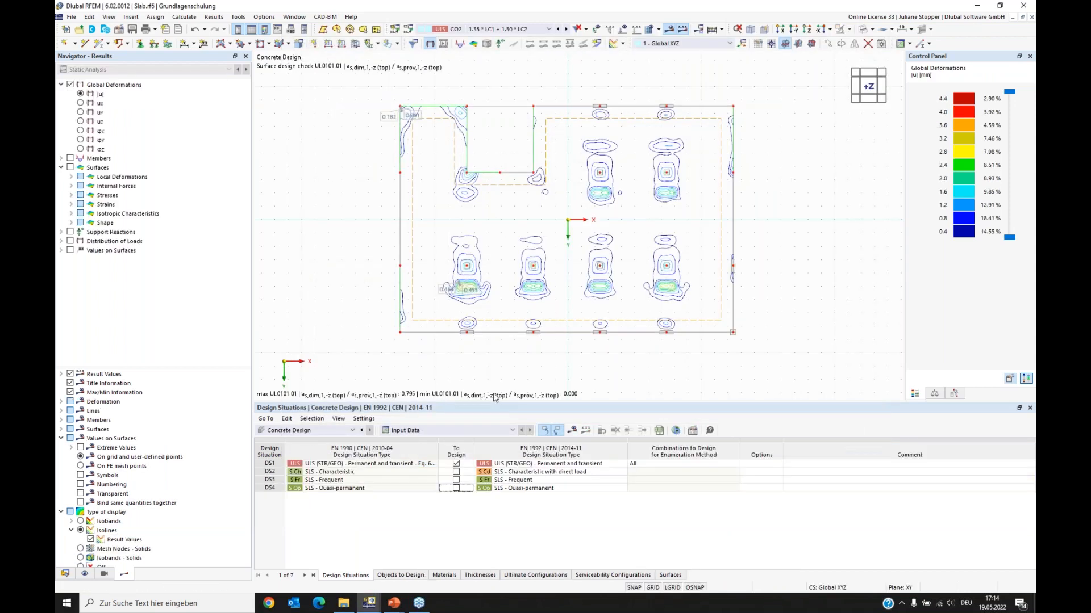
Recalculate the concrete design and show the UL0101.01 values on the slab surface at the coarser grid points.
left_click(572, 431)
left_click(584, 345)
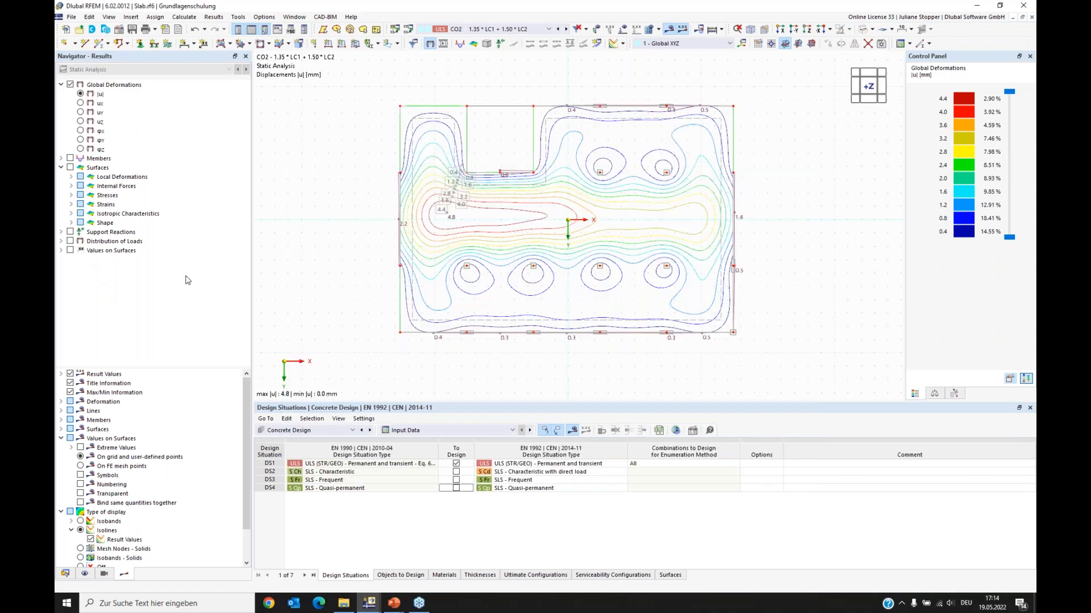
left_click(70, 103)
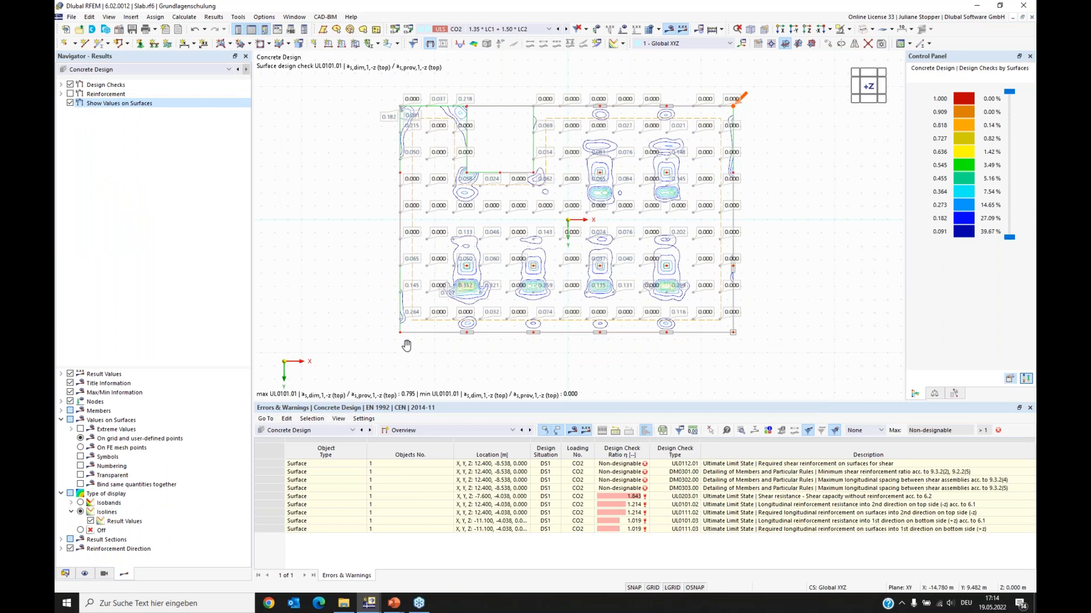
middle_click_drag(406, 346, 416, 346)
scroll(628, 367, "up", 1)
middle_click_drag(714, 366, 671, 382)
left_click(881, 346)
middle_click_drag(848, 257, 846, 276)
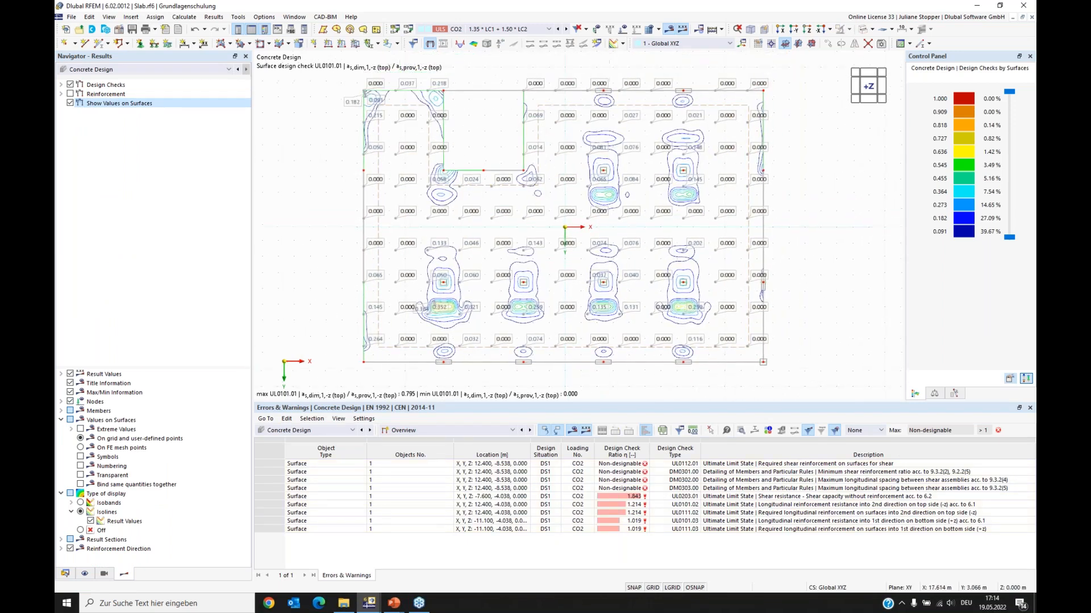